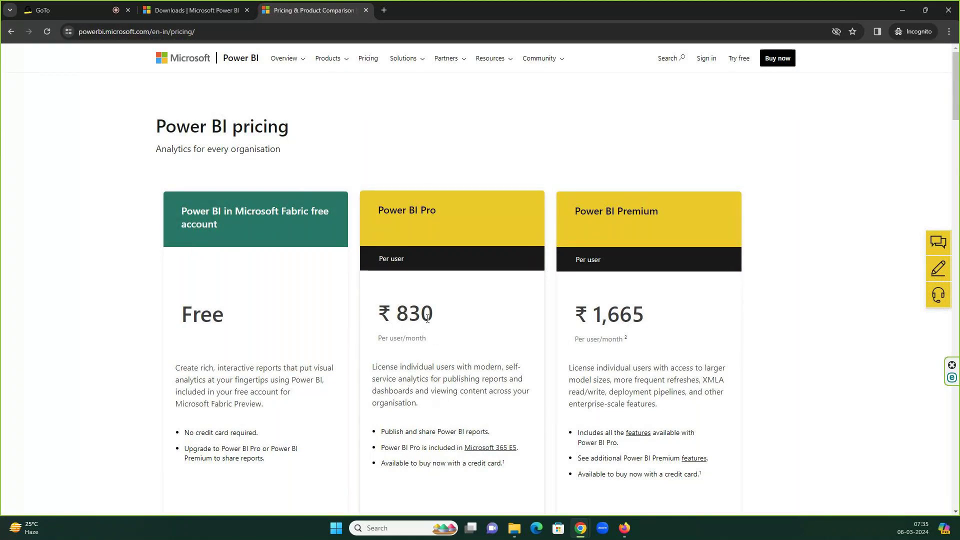
- Compare the Power BI Pro price (830) with the Premium price (1,665) on the pricing page
double_click(426, 315)
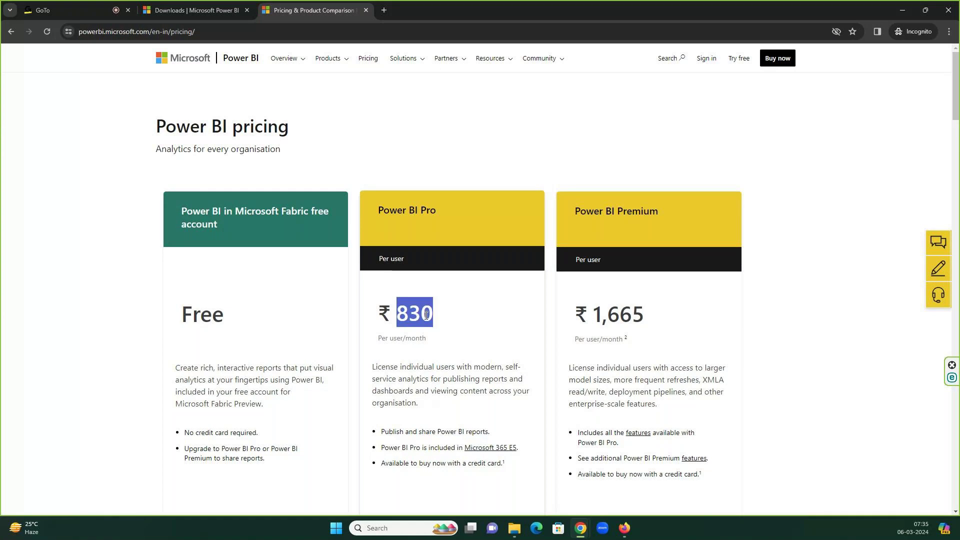
scroll(456, 302, "down", 1)
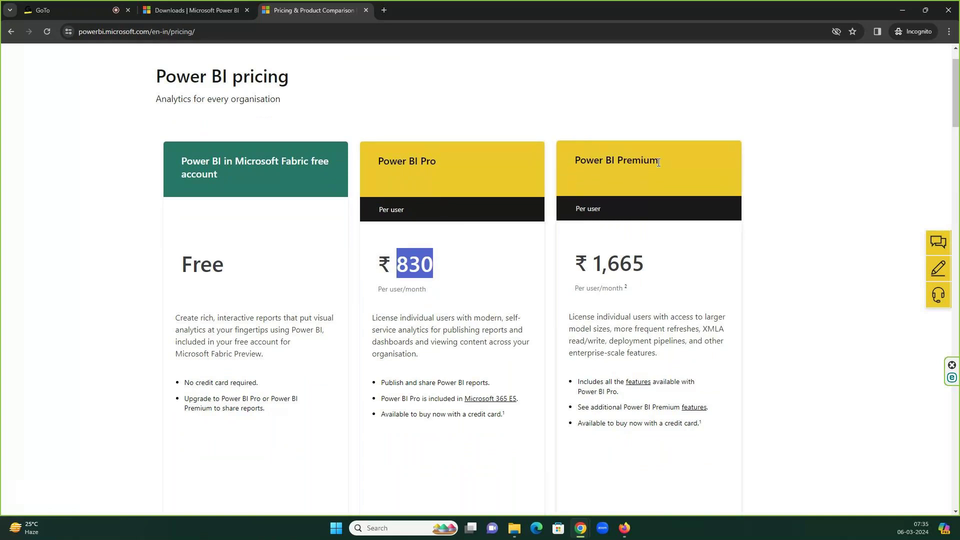
left_click(609, 269)
double_click(610, 269)
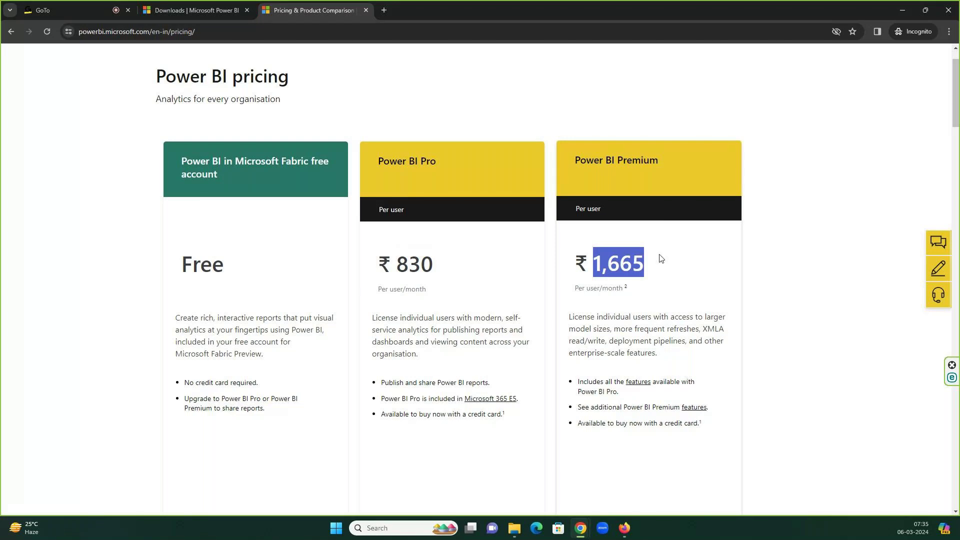
scroll(665, 253, "down", 1)
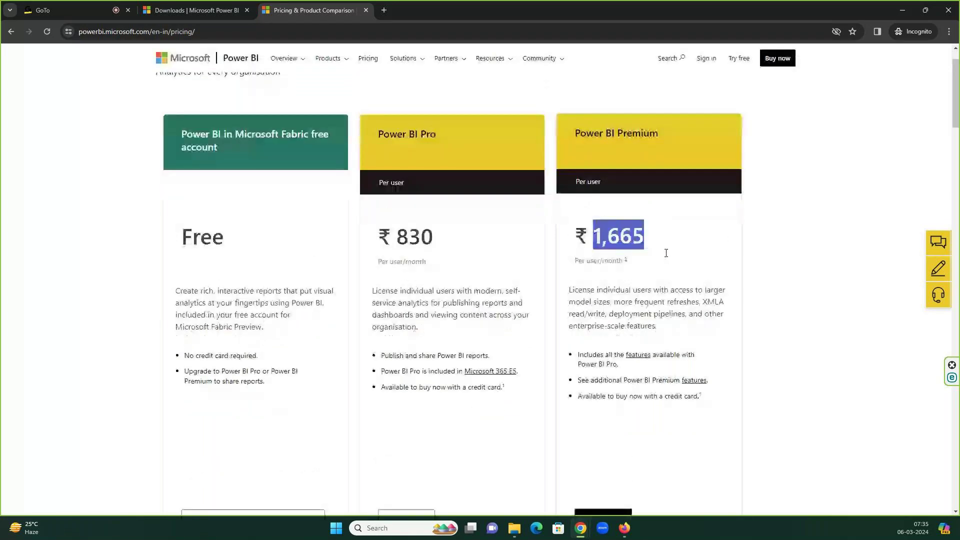
scroll(419, 286, "up", 1)
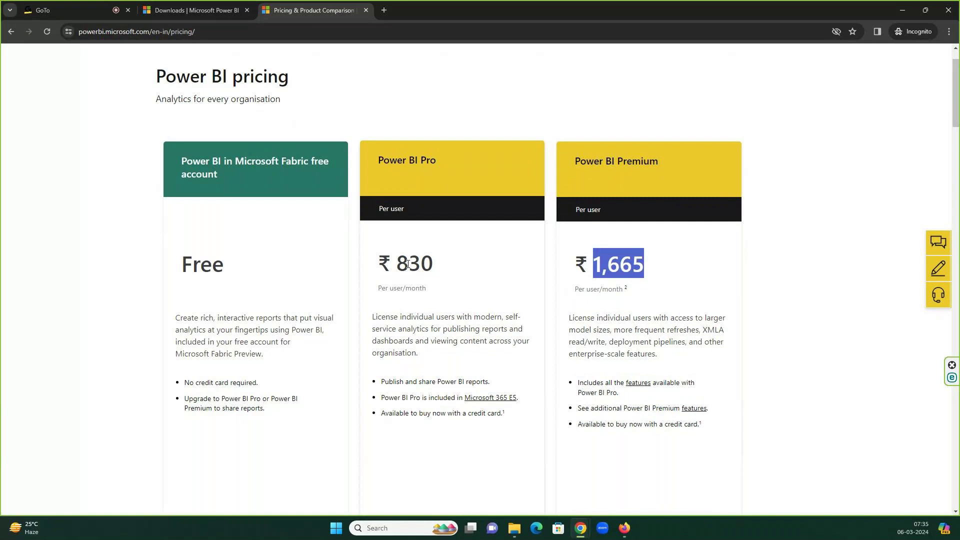
double_click(407, 264)
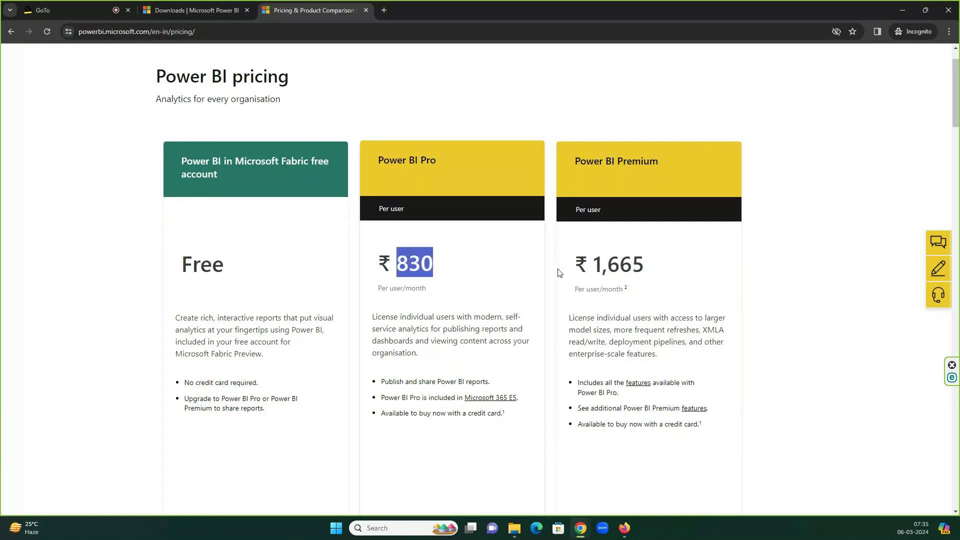
left_click(623, 265)
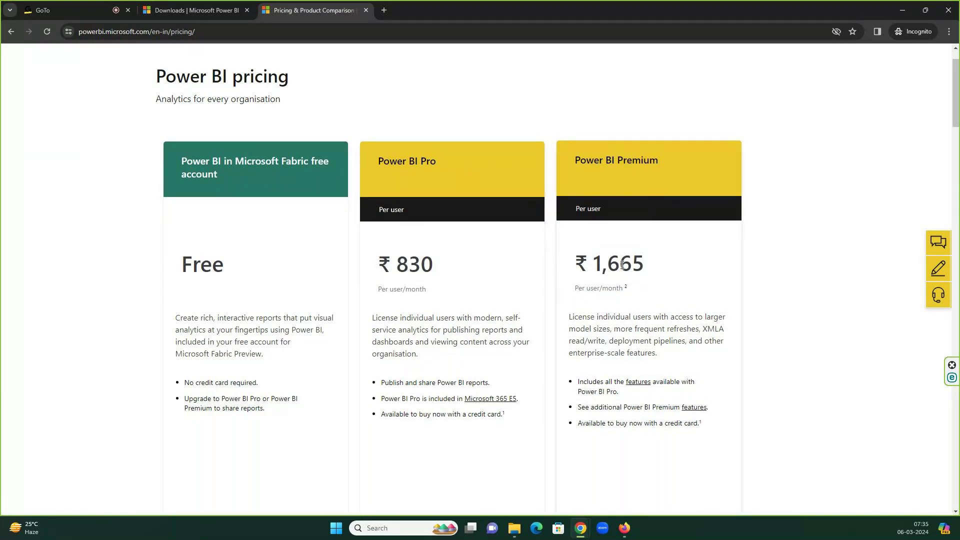
double_click(623, 265)
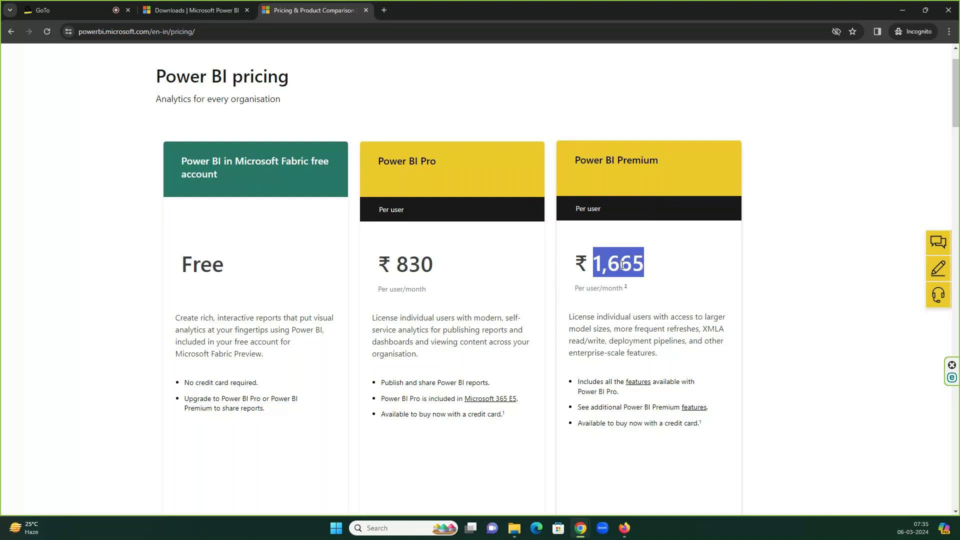
double_click(407, 265)
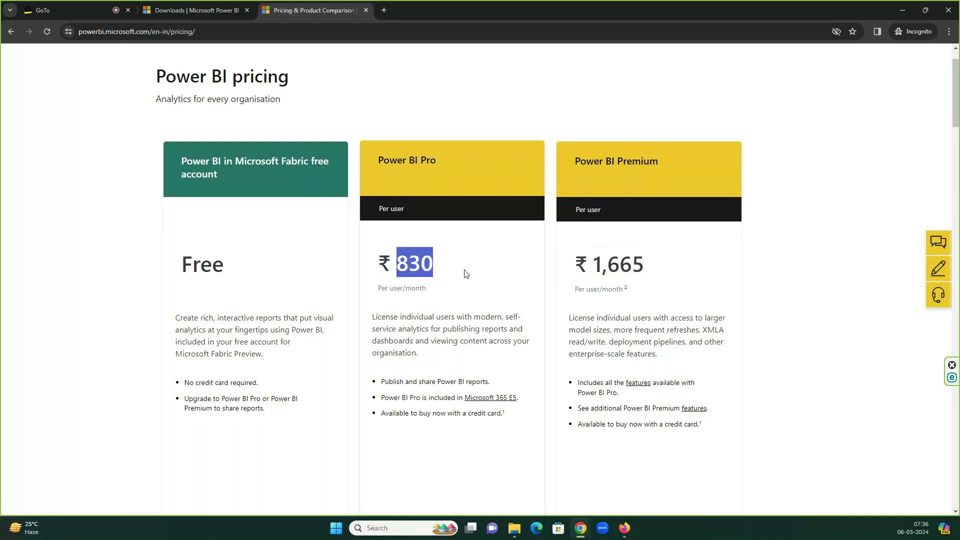
double_click(630, 264)
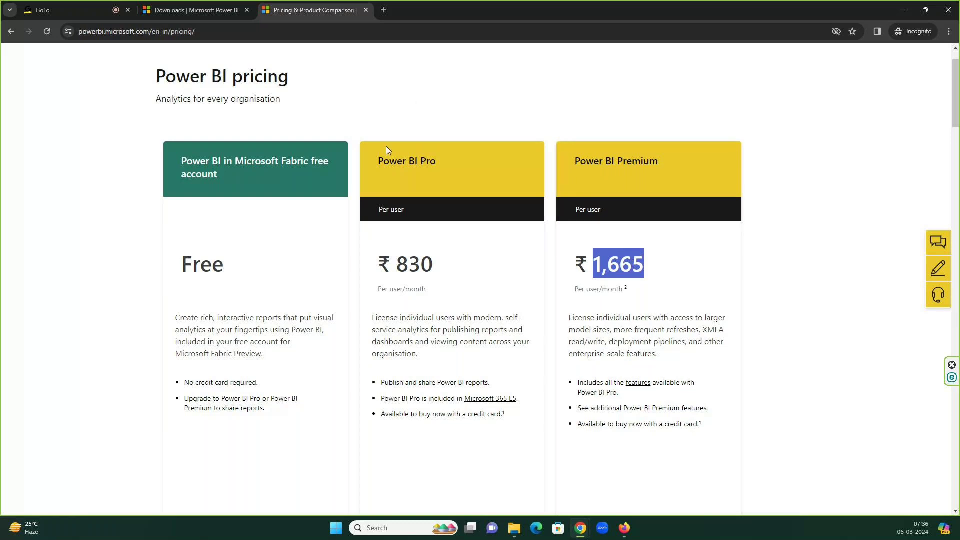
scroll(421, 205, "down", 1)
scroll(422, 209, "down", 1)
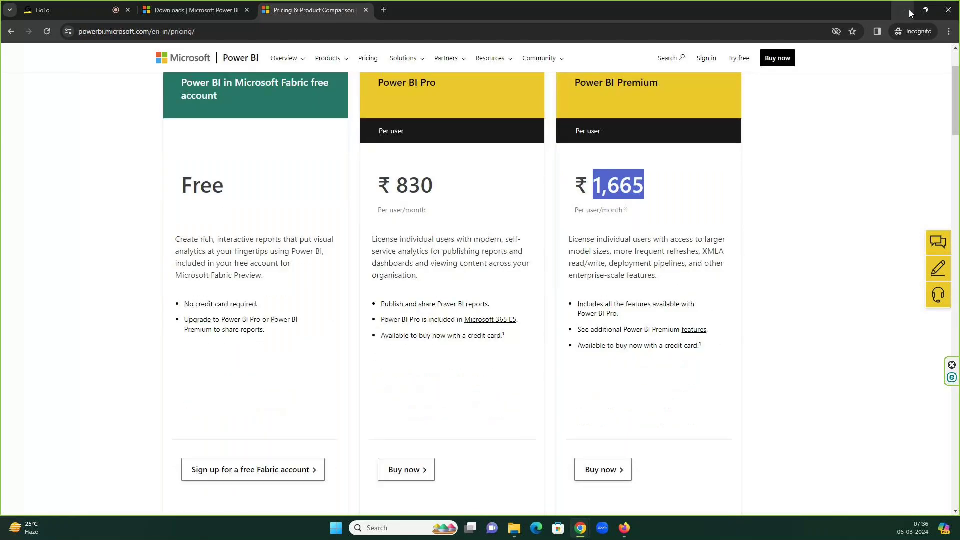
- Minimize Chrome and launch Power BI Desktop from a Start menu search for 'po'
left_click(907, 10)
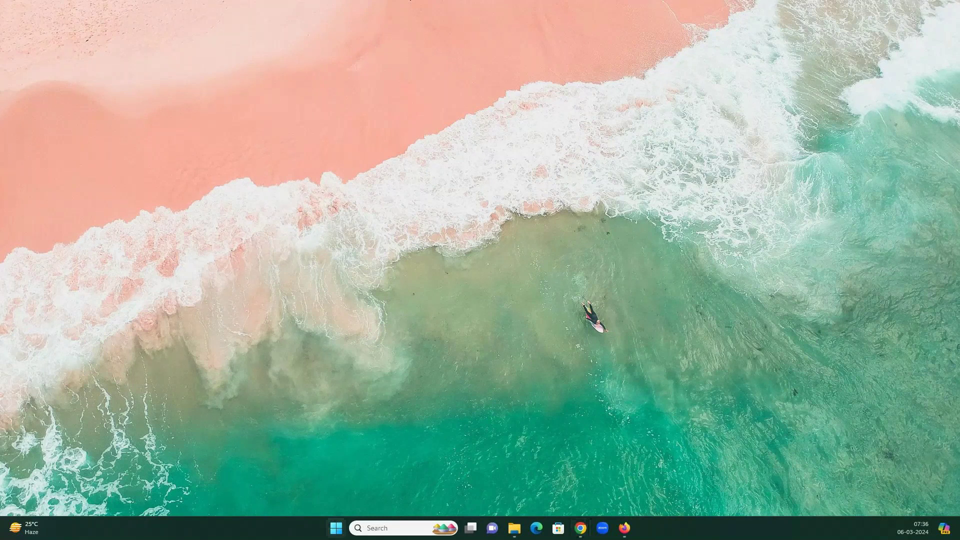
left_click(345, 529)
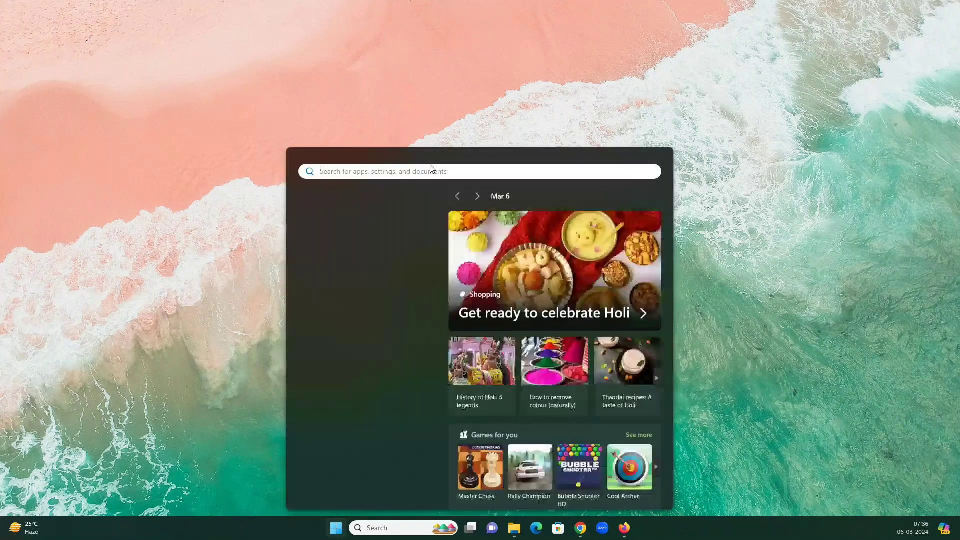
type("po")
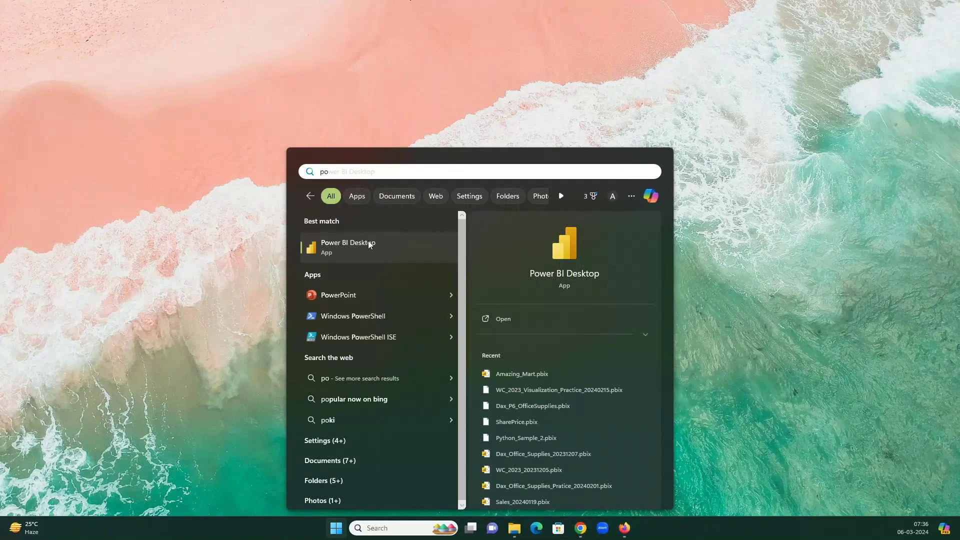
left_click(330, 244)
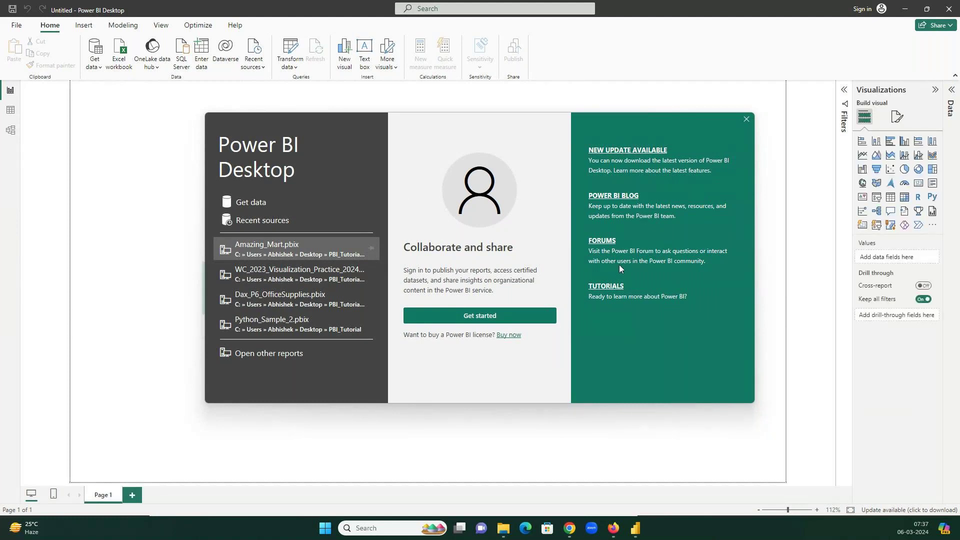
- Dismiss the splash screen with Get started and cancel the email sign-in prompt
left_click(475, 315)
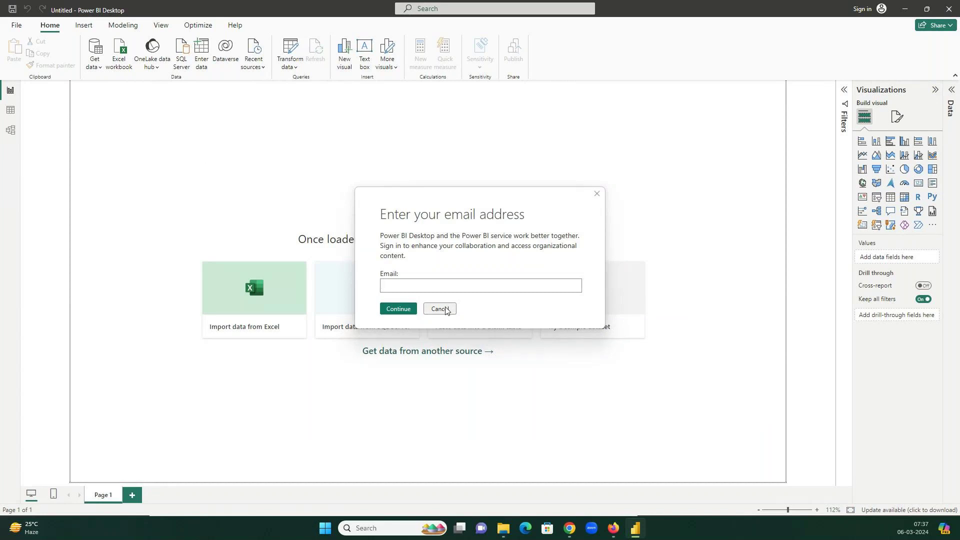
left_click(440, 309)
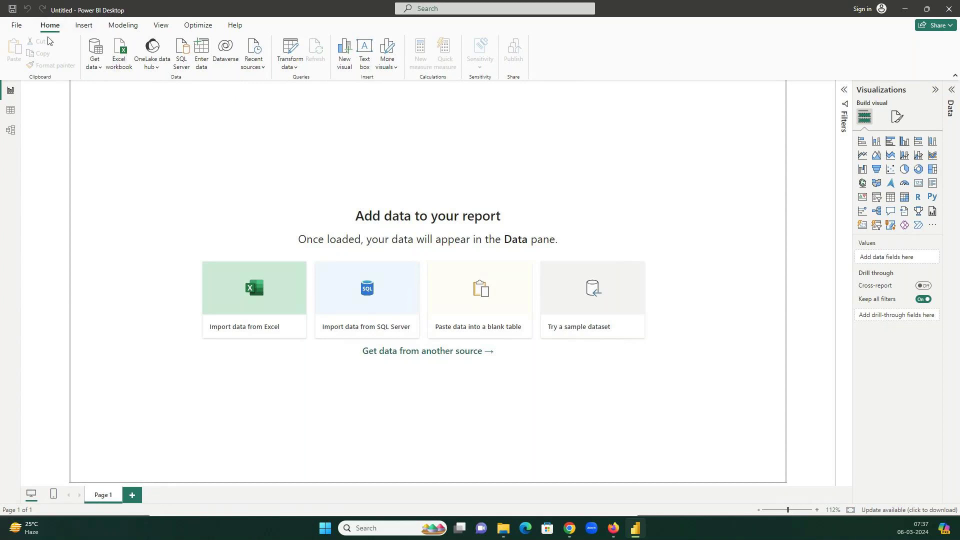
- Browse the Insert, Modeling, View, Optimize and Help ribbon tabs, ending back on Home
left_click(84, 27)
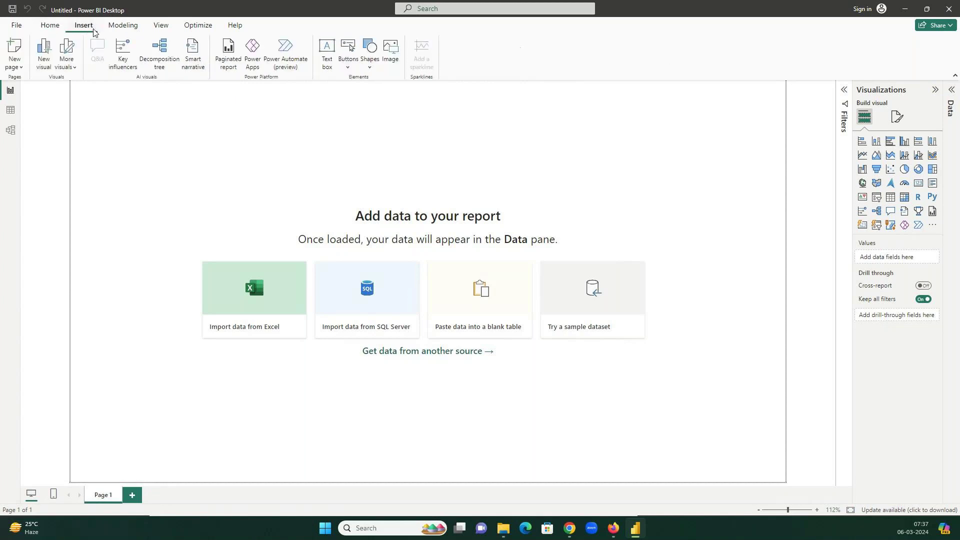
left_click(128, 28)
left_click(160, 26)
left_click(193, 29)
left_click(227, 26)
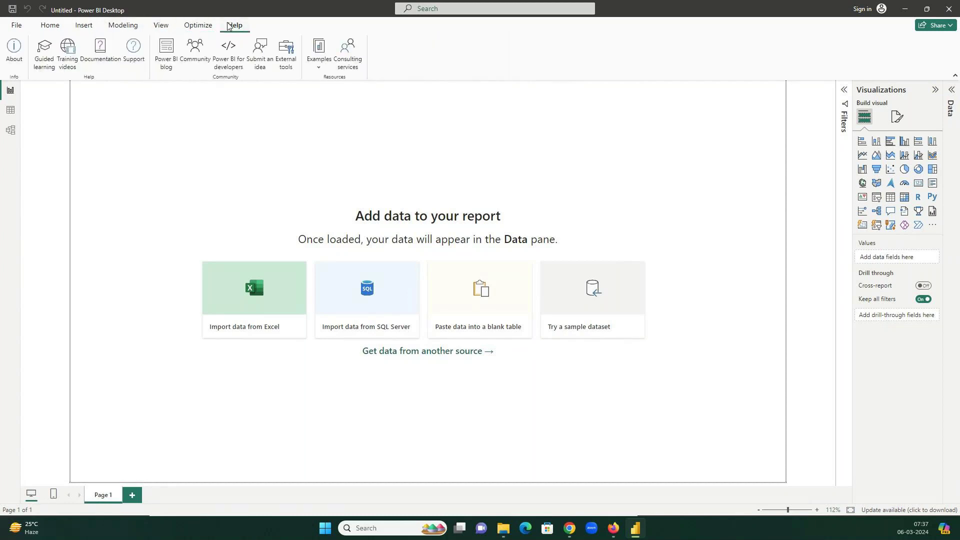
left_click(56, 29)
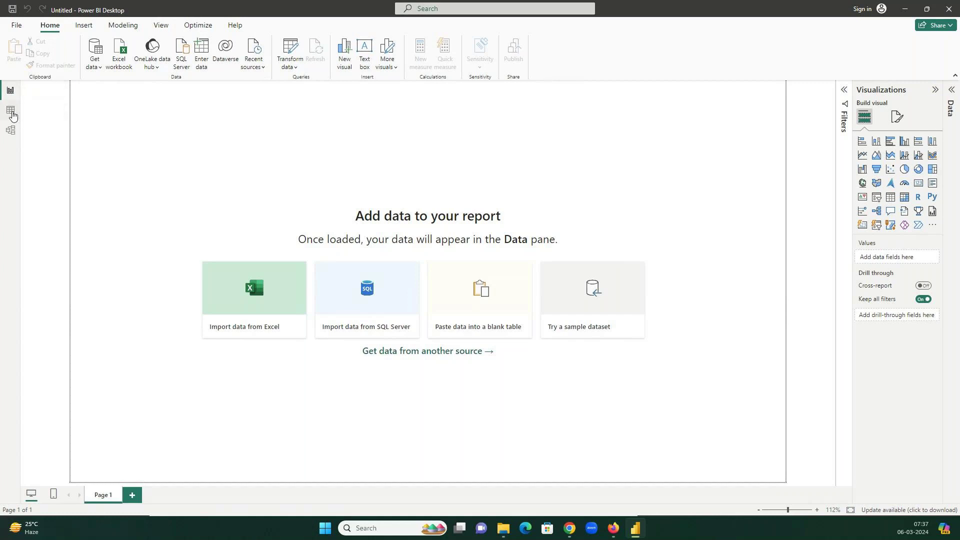
- Visit Table and Model views, return to Report view and expand the Filters pane
left_click(12, 114)
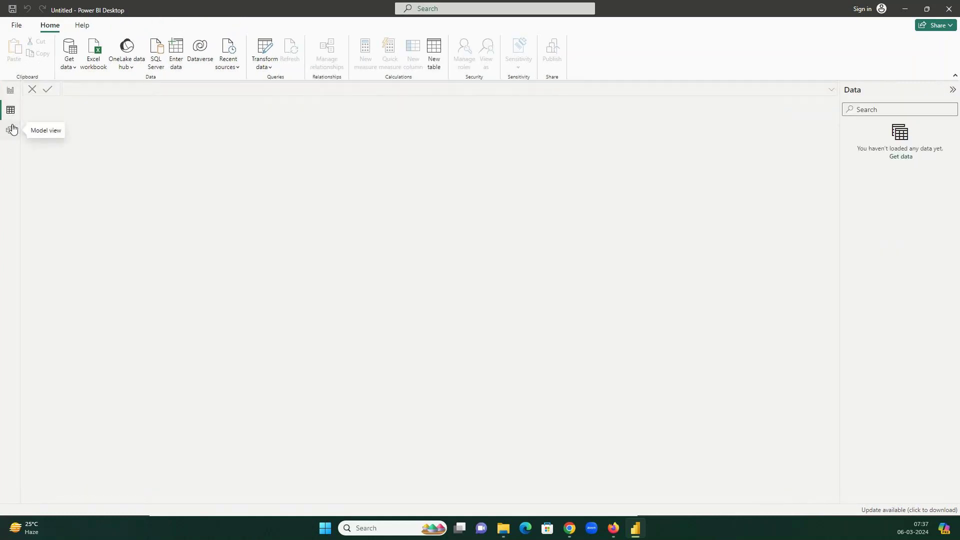
left_click(13, 129)
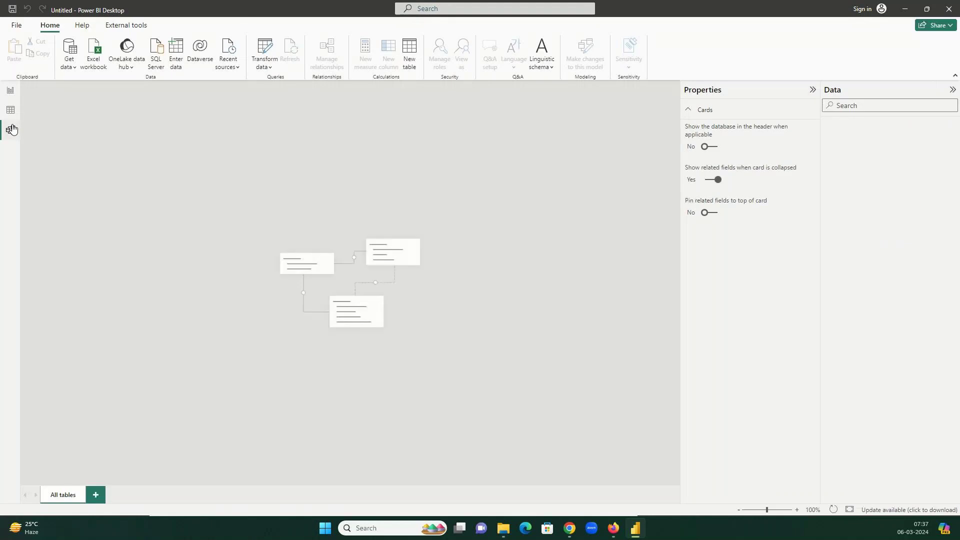
left_click(13, 92)
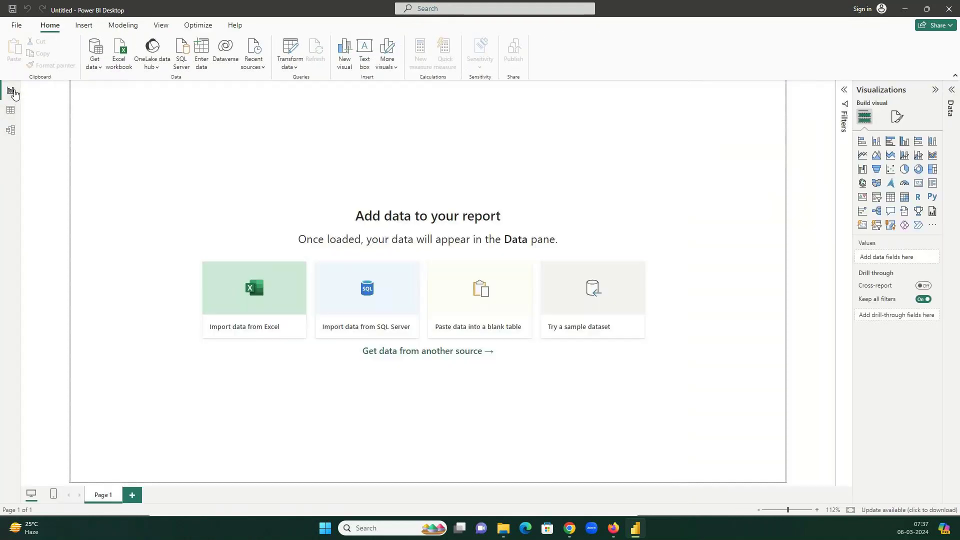
left_click(845, 91)
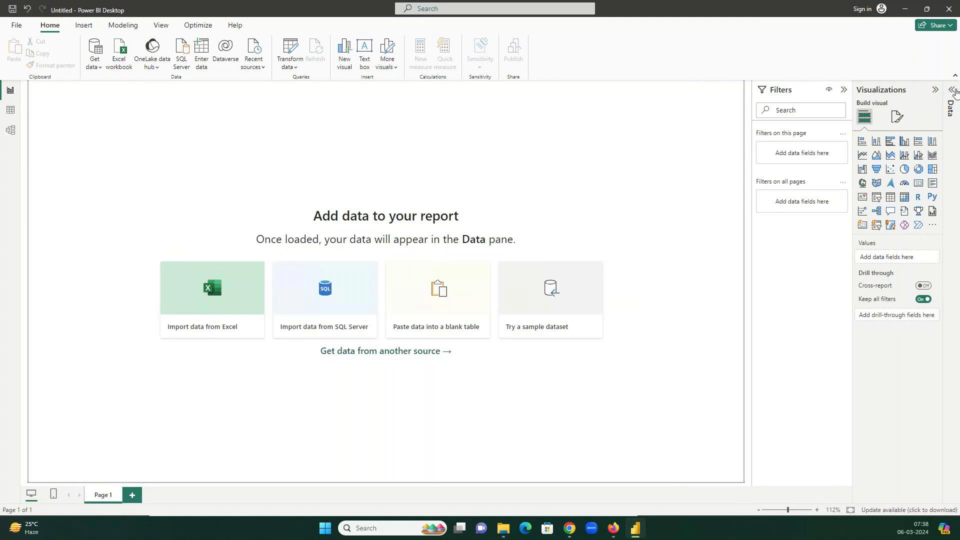
- Expand the Data pane, then switch to the GoTo meeting tab in Chrome
left_click(952, 105)
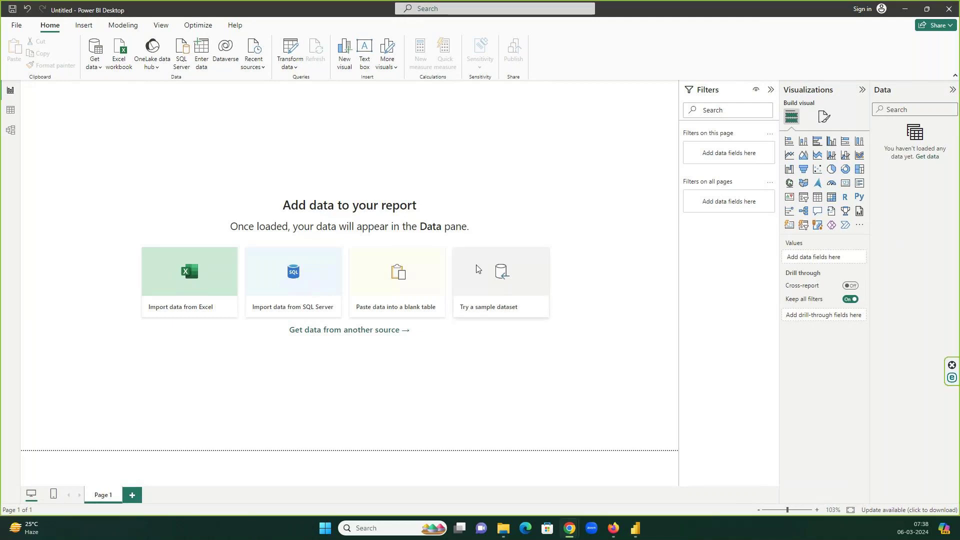
key("alt+Tab")
left_click(106, 10)
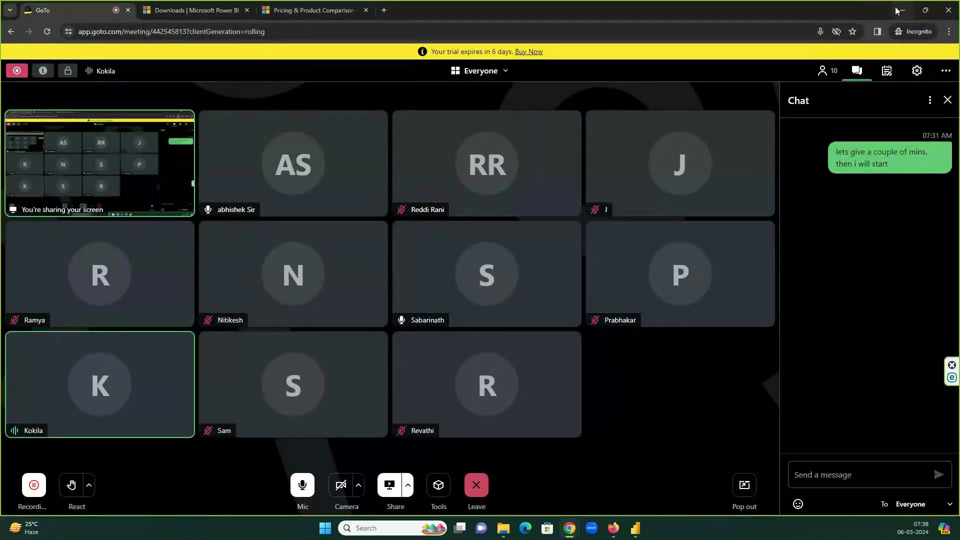
- Switch from the GoTo meeting back to Power BI Desktop with Alt+Tab
key("alt+Tab")
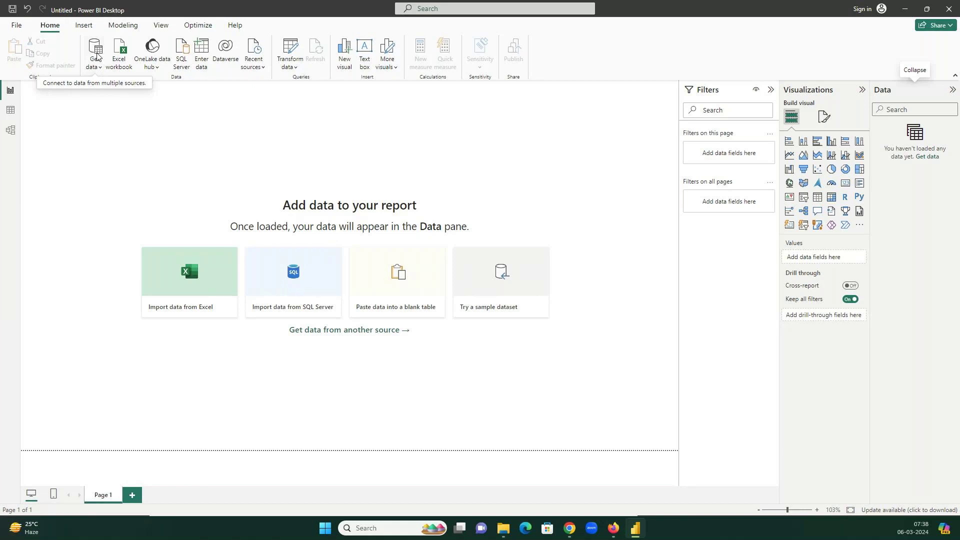
- Open the full Get Data connector catalogue through Get data > More...
left_click(98, 68)
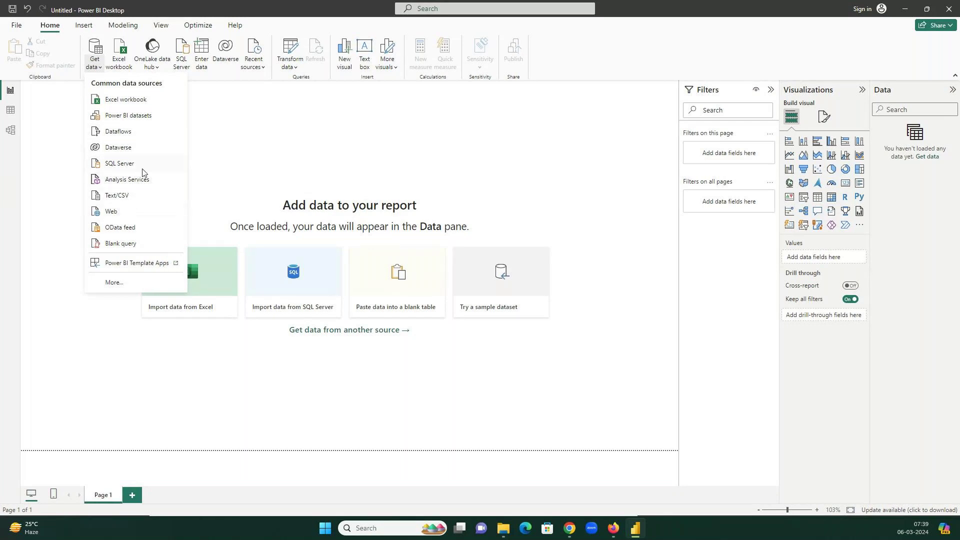
left_click(115, 283)
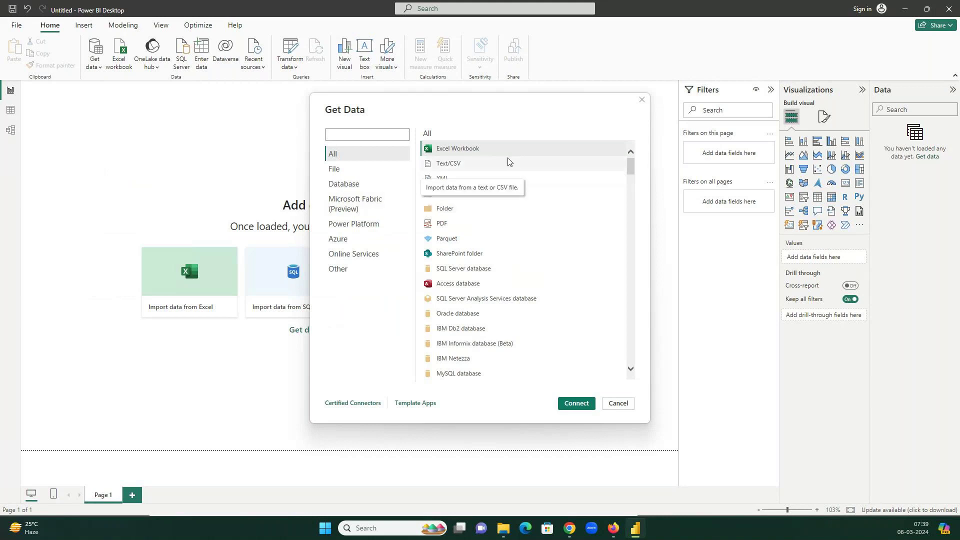
- Filter the Get Data dialog to the File category of connectors
left_click(632, 166)
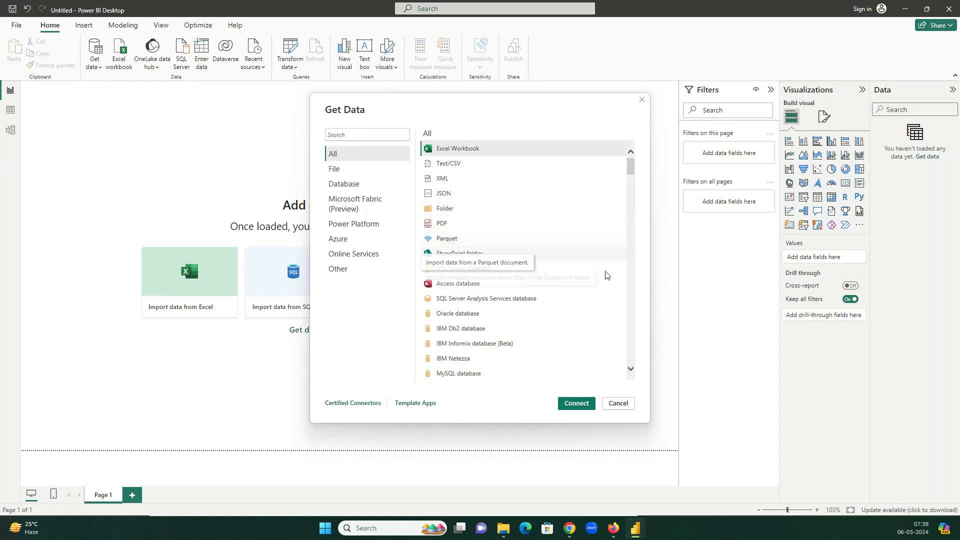
mouse_move(633, 170)
left_mouse_down()
mouse_move(609, 352)
mouse_move(631, 154)
left_mouse_up()
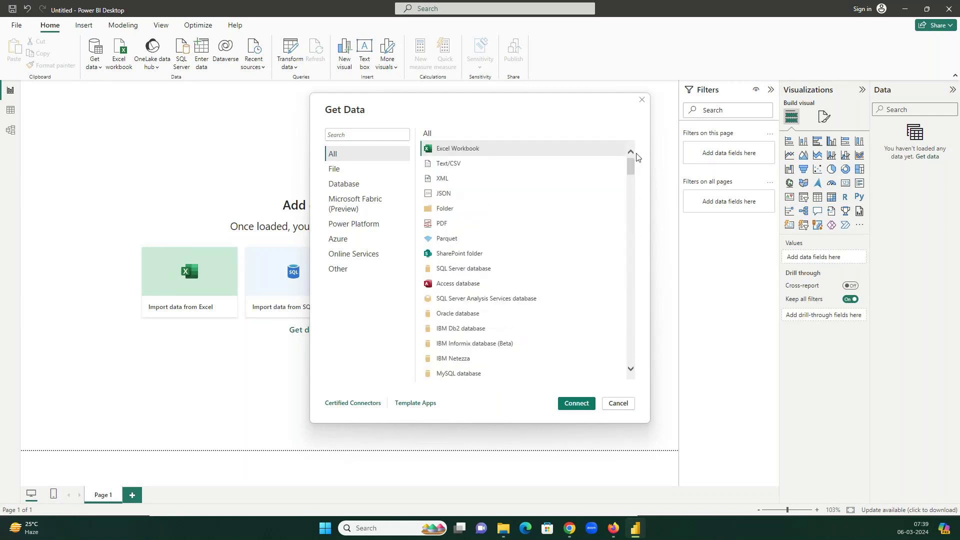
left_click(348, 173)
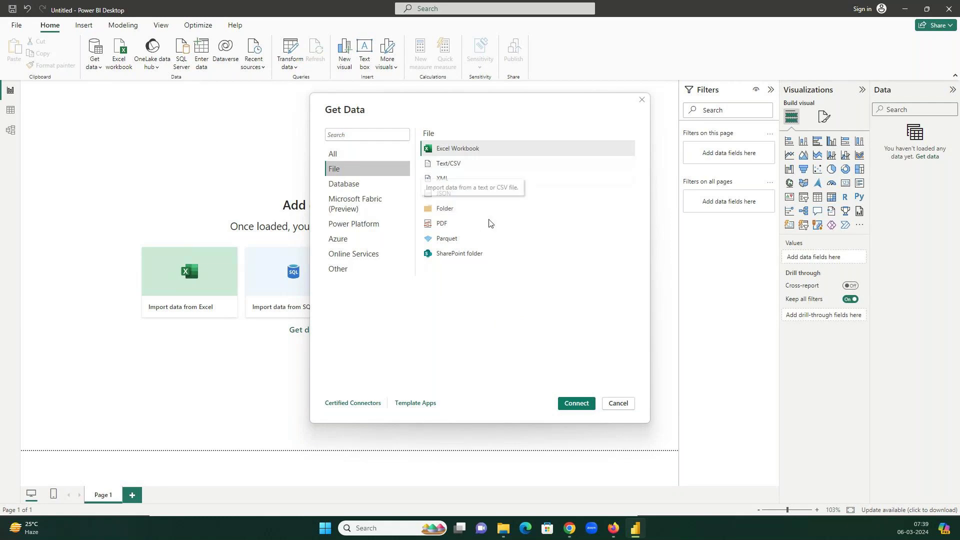
left_click(364, 186)
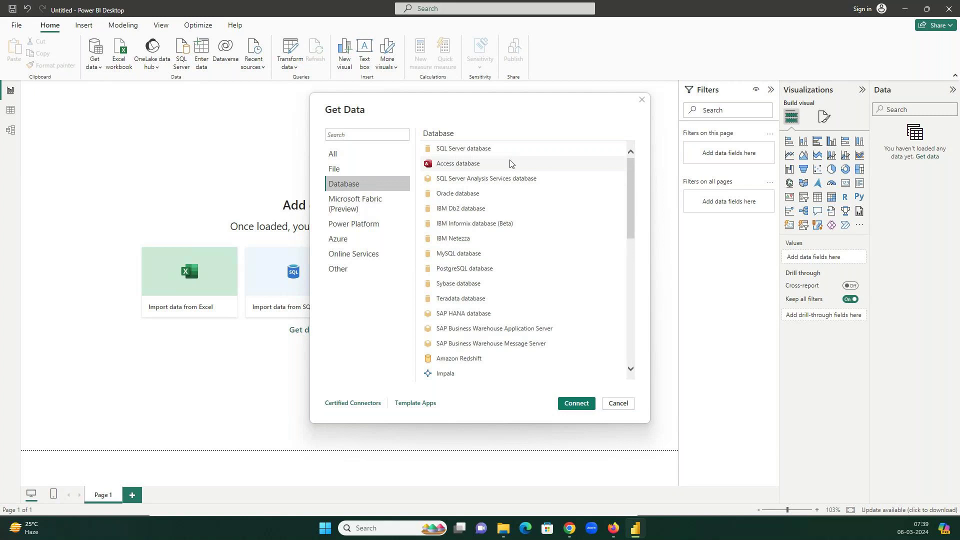
left_click(500, 149)
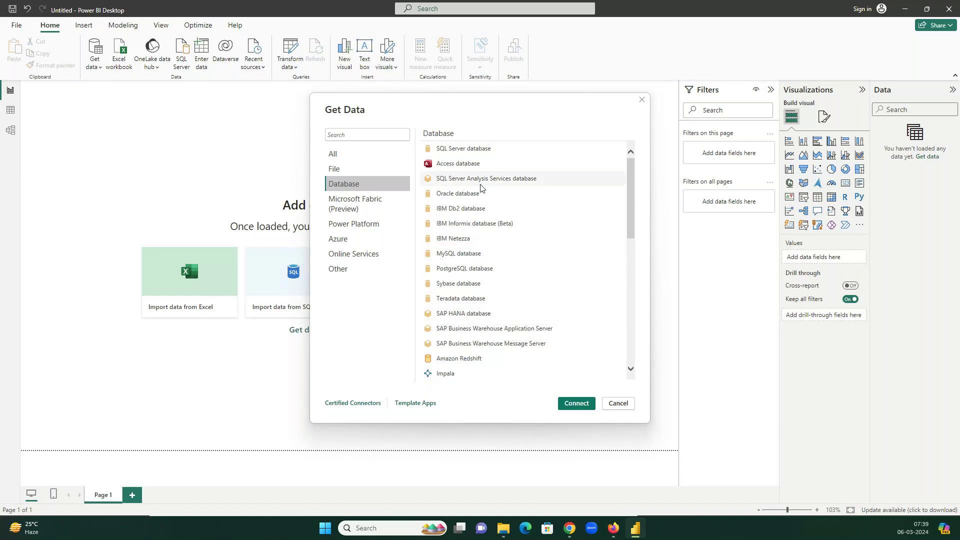
scroll(493, 209, "down", 3)
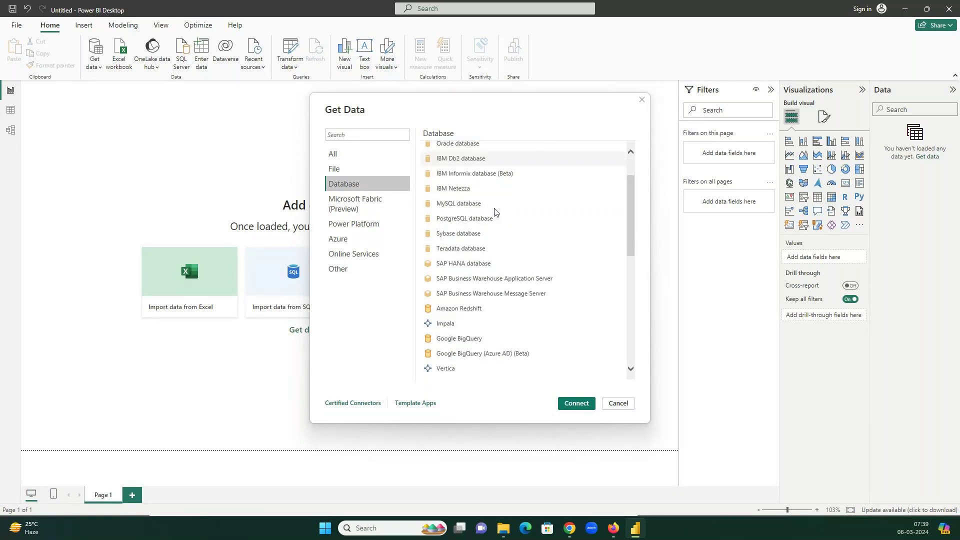
scroll(494, 212, "down", 3)
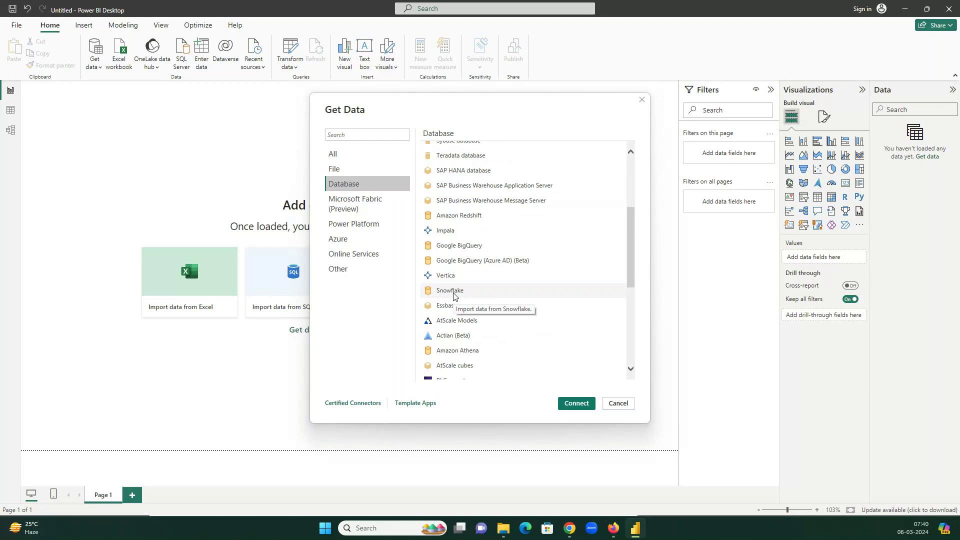
left_click(377, 200)
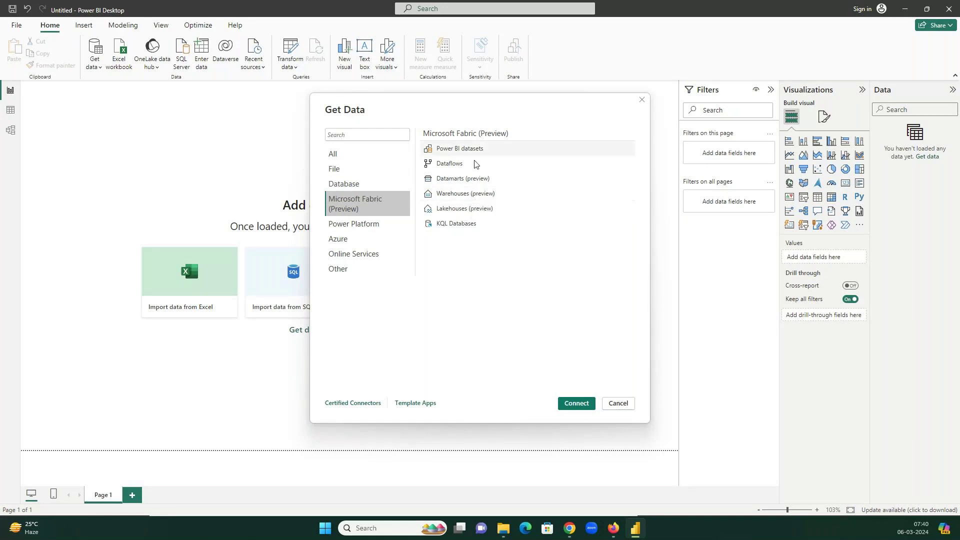
left_click(374, 224)
left_click(372, 239)
scroll(485, 299, "down", 2)
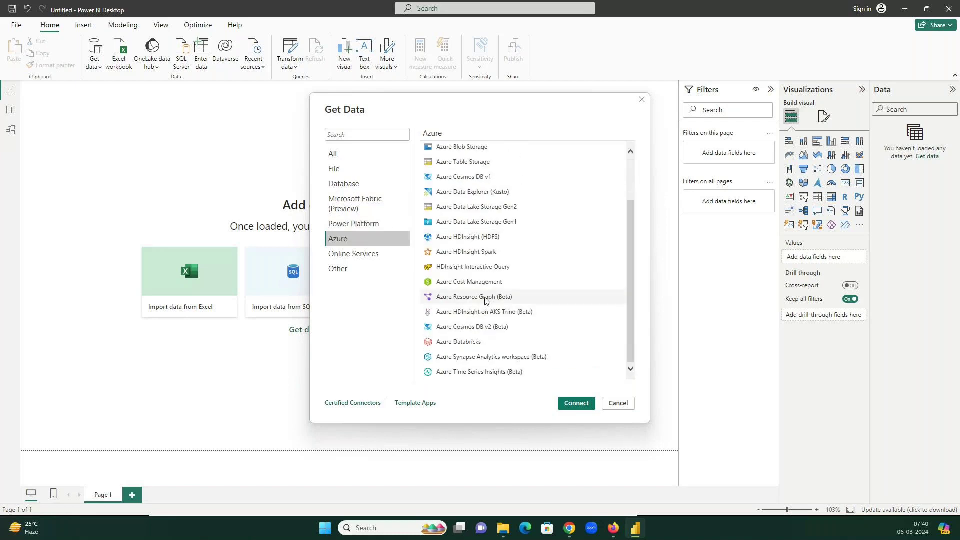
scroll(485, 299, "up", 1)
scroll(485, 300, "up", 1)
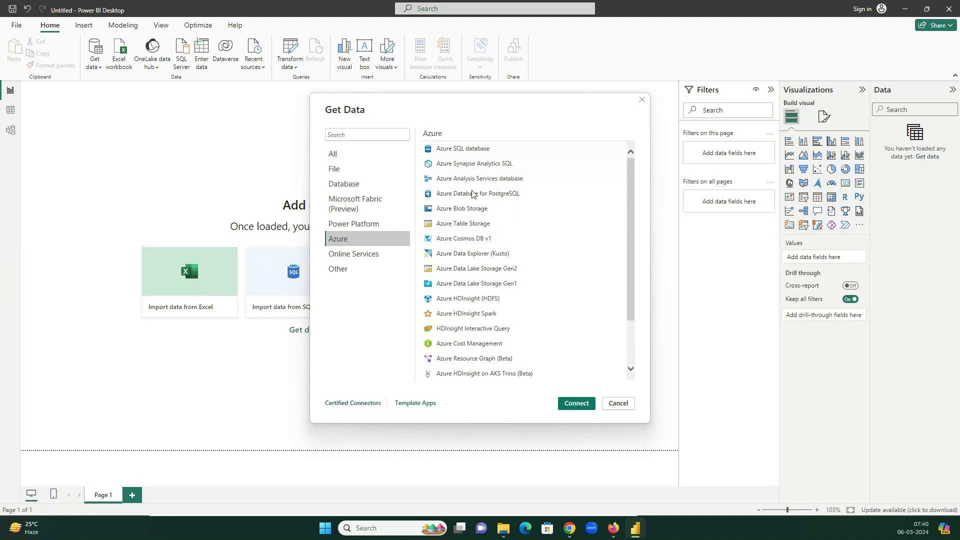
left_click(351, 170)
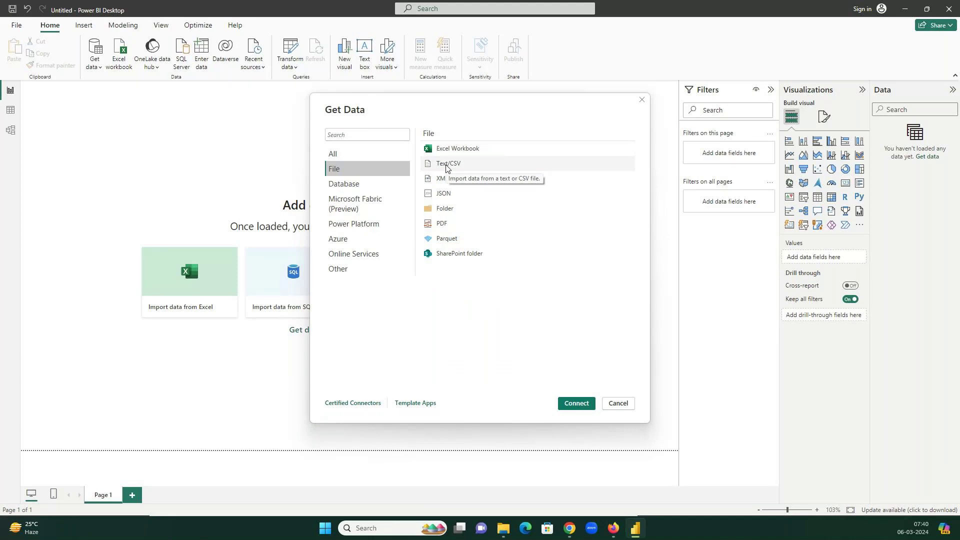
- Bring the 6Mar24 folder with the World Cup CSV files to the front
left_click(503, 528)
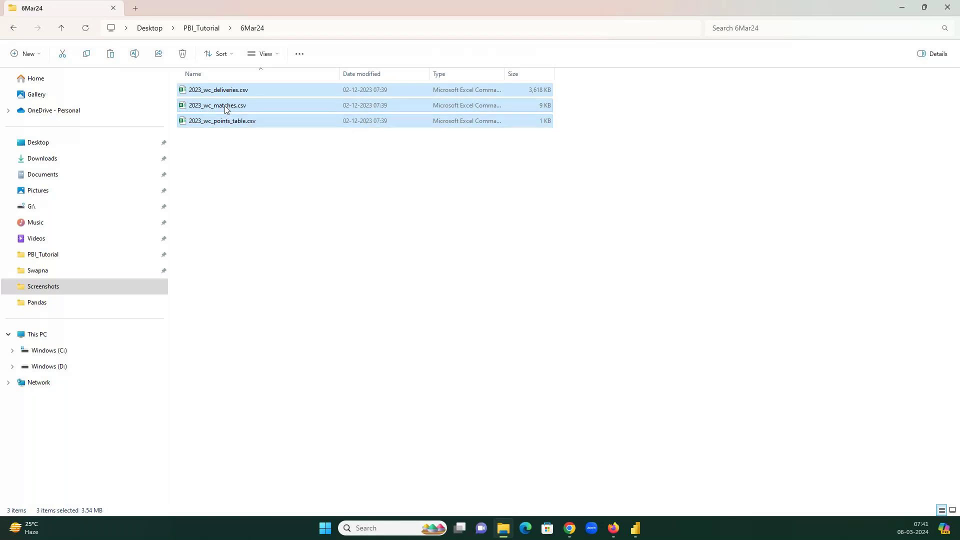
- Open 2023_wc_matches.csv in Excel and maximize the window
left_click(224, 106)
double_click(225, 108)
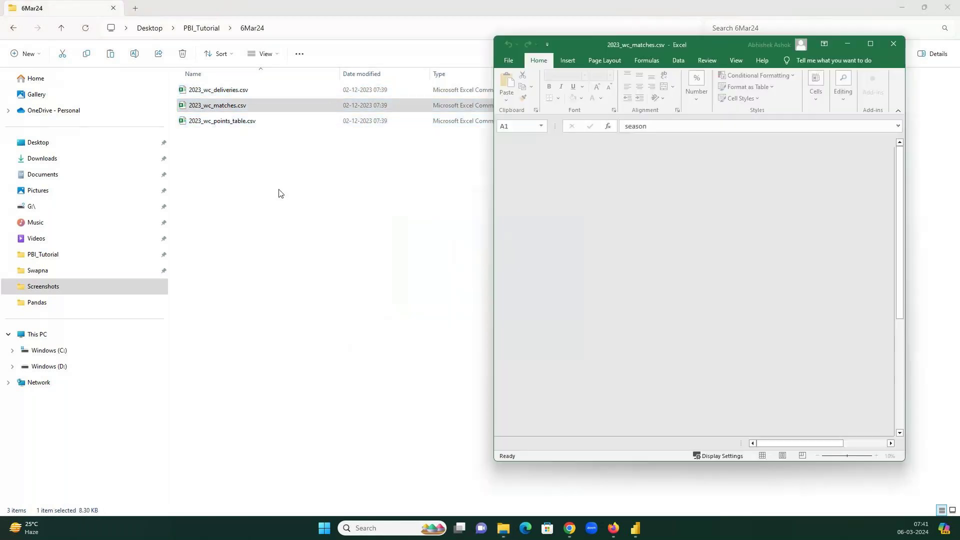
double_click(786, 51)
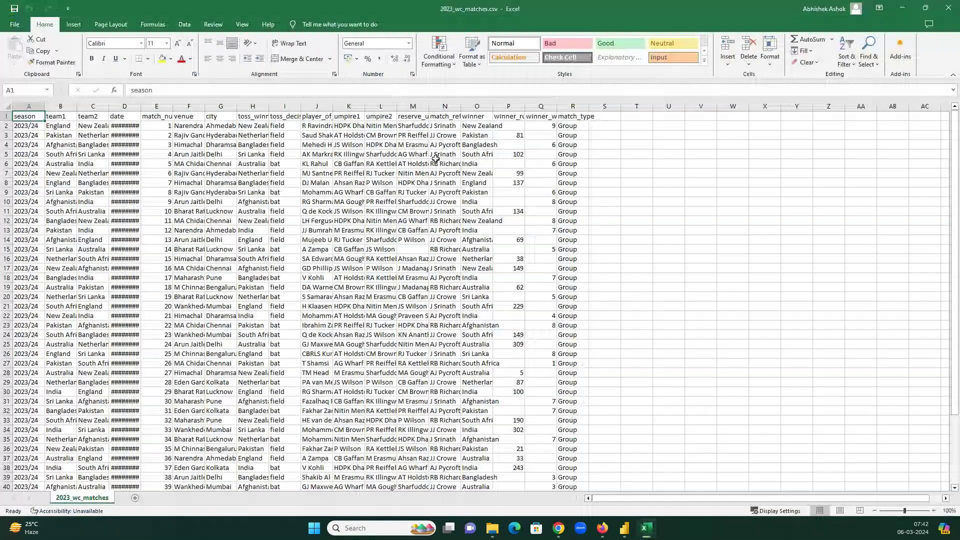
- AutoFit every column width across the whole sheet, then select header cell E1
left_click(435, 159)
key("ctrl+a")
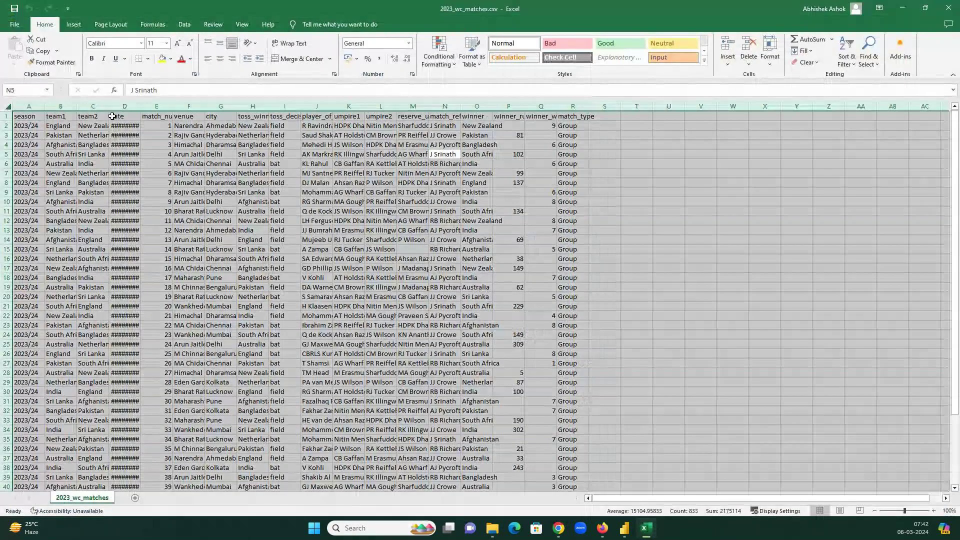
key("alt+h")
key("o")
key("i")
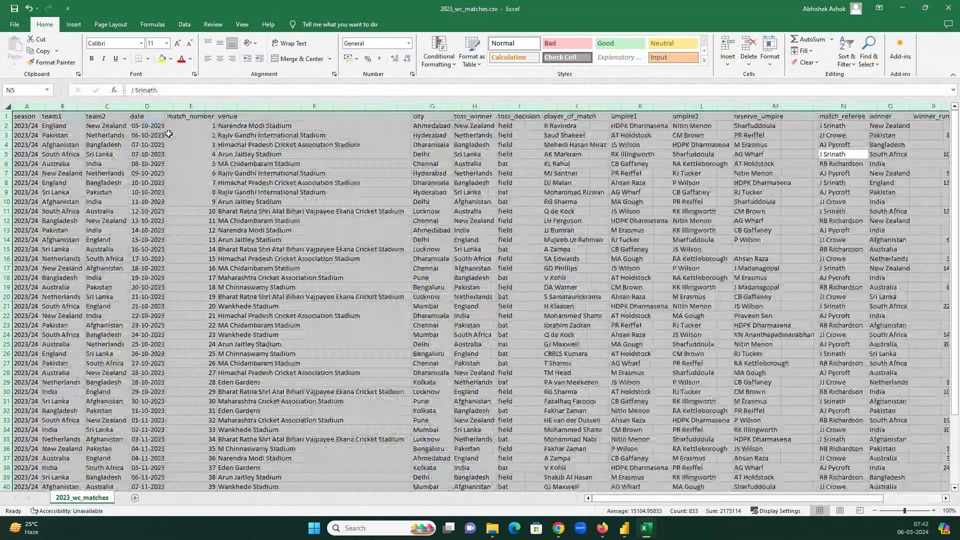
left_click(176, 125)
left_click(175, 119)
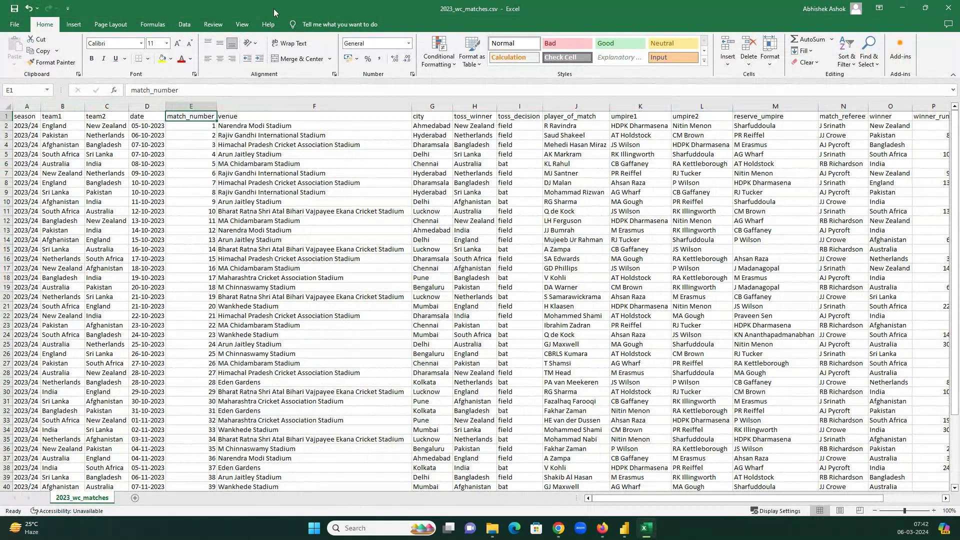
left_click(184, 24)
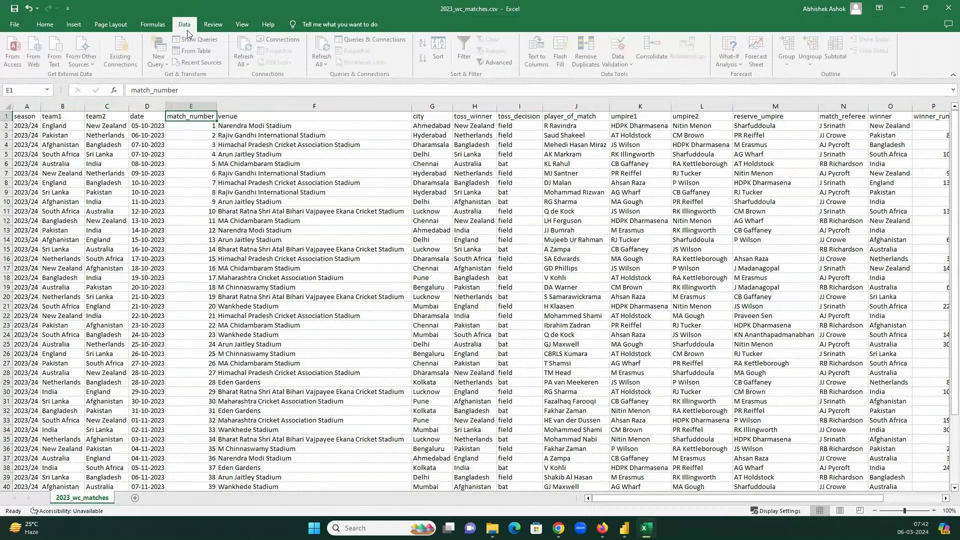
key("ctrl+shift+l")
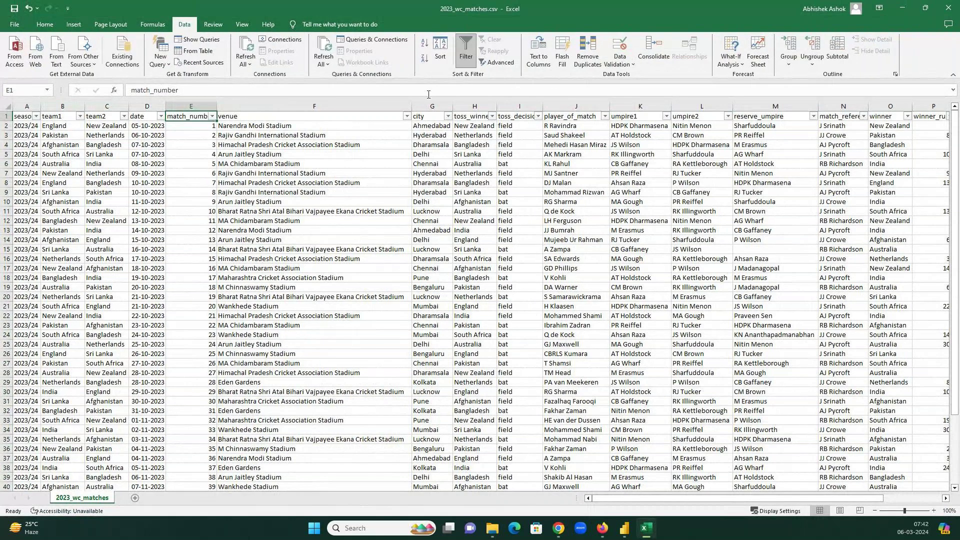
left_click(65, 116)
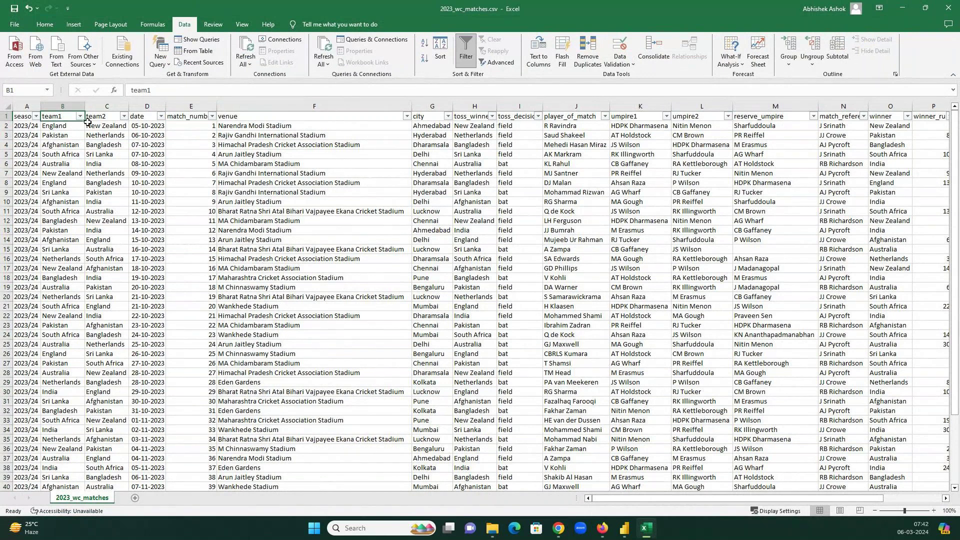
left_click_drag(65, 126, 116, 129)
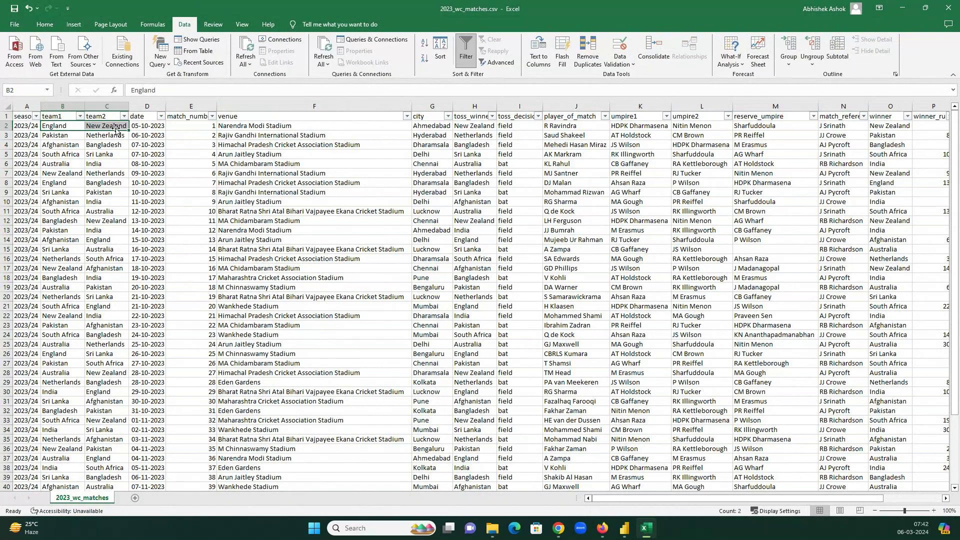
left_click(53, 127)
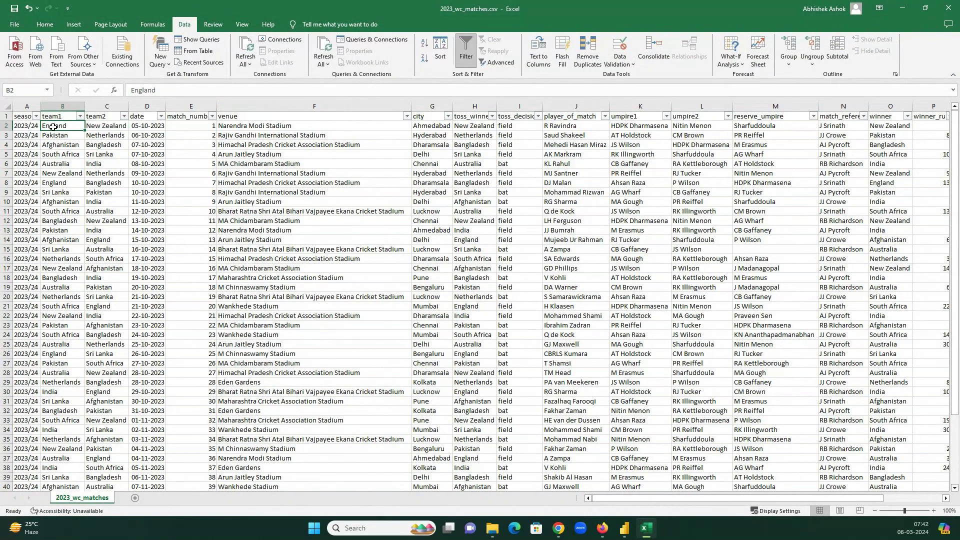
left_click(101, 126)
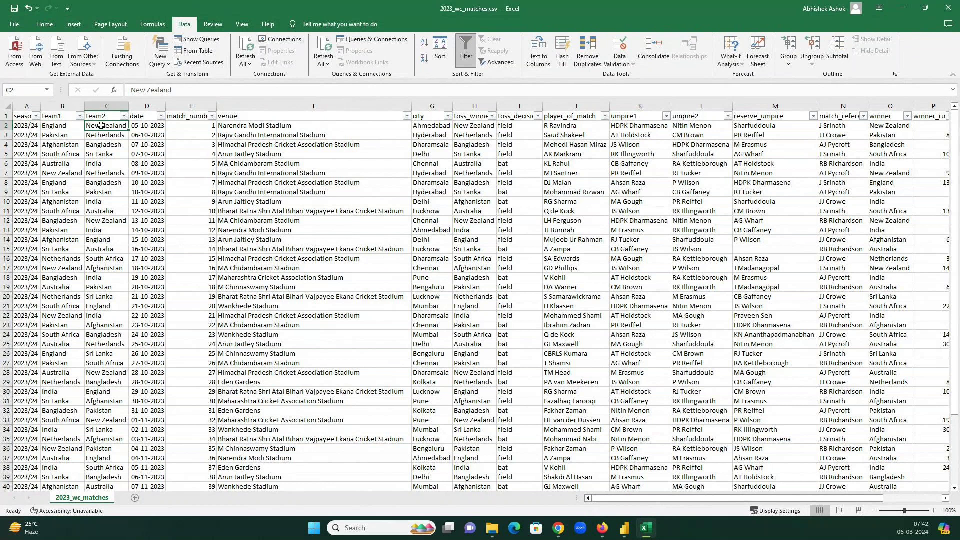
left_click(156, 125)
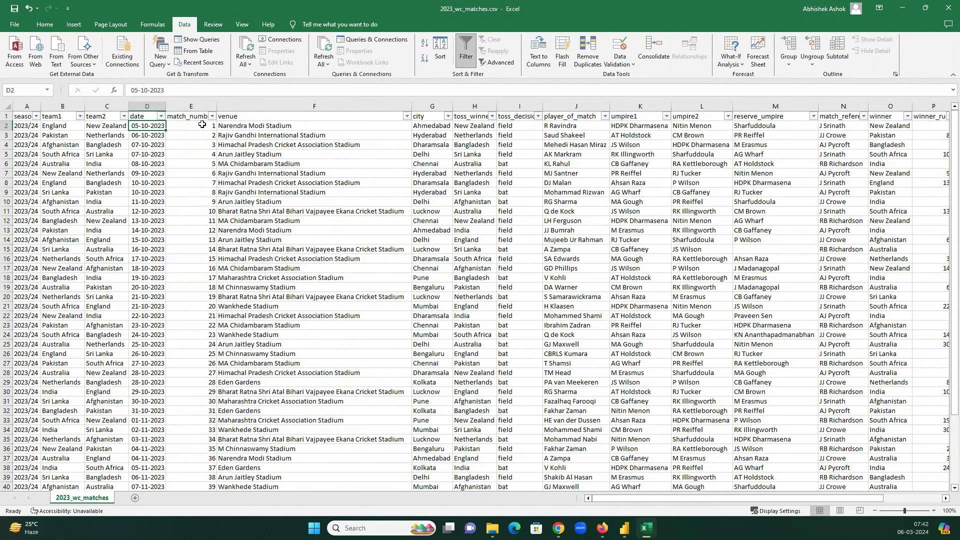
left_click(213, 126)
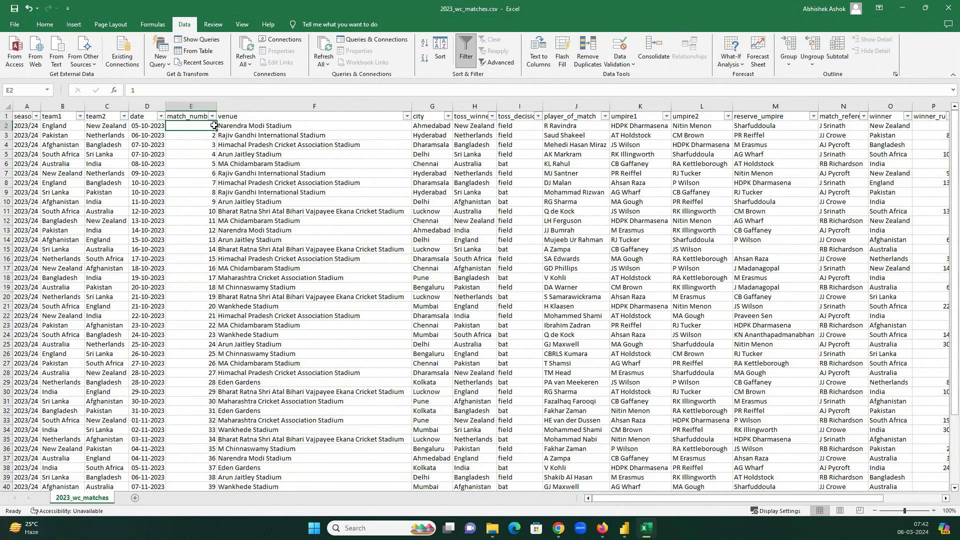
left_click_drag(216, 106, 244, 106)
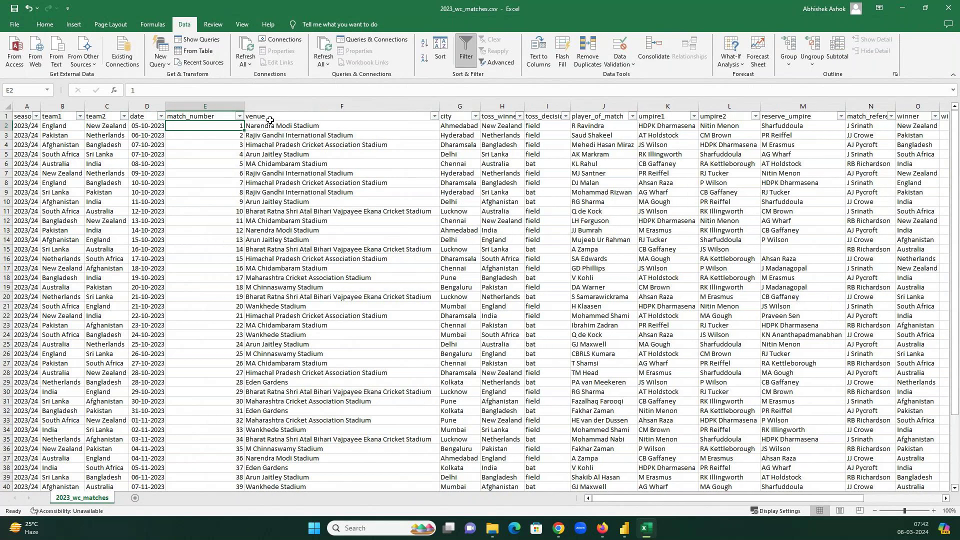
left_click(307, 125)
left_click(464, 126)
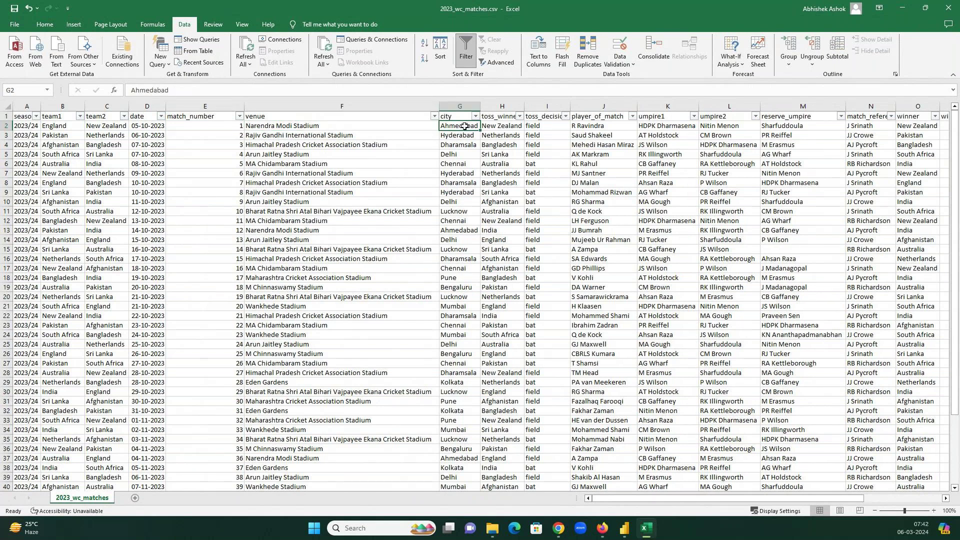
left_click(504, 128)
left_click_drag(567, 104, 610, 157)
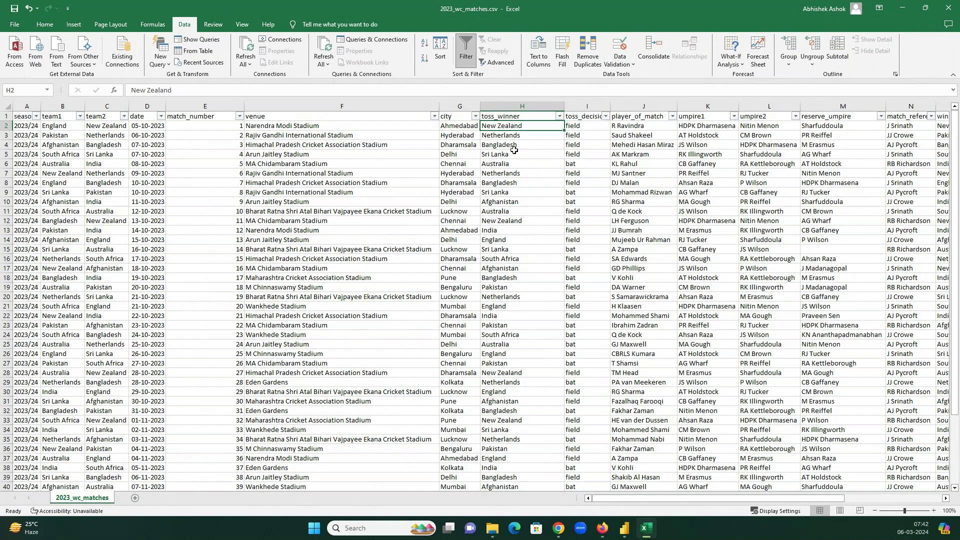
left_click_drag(610, 105, 629, 106)
left_click(575, 126)
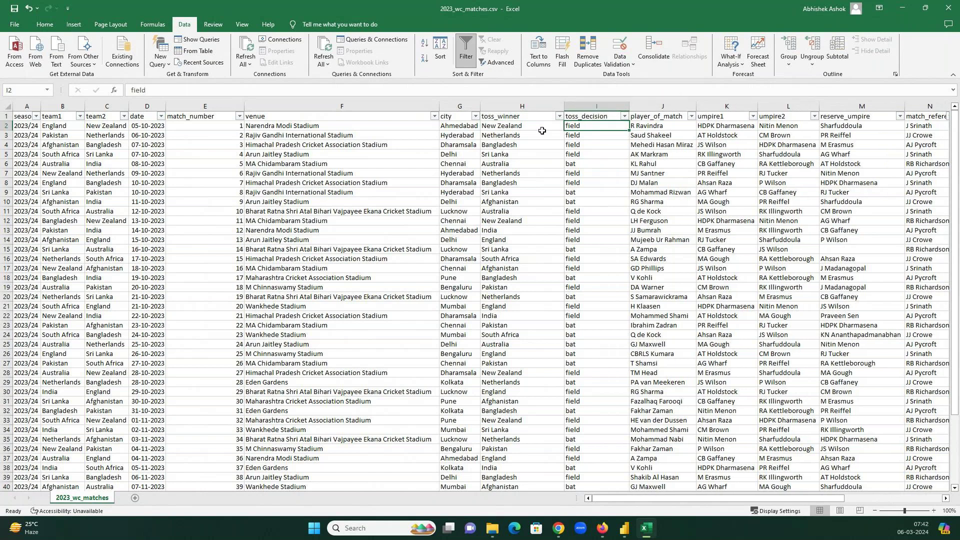
left_click(506, 127)
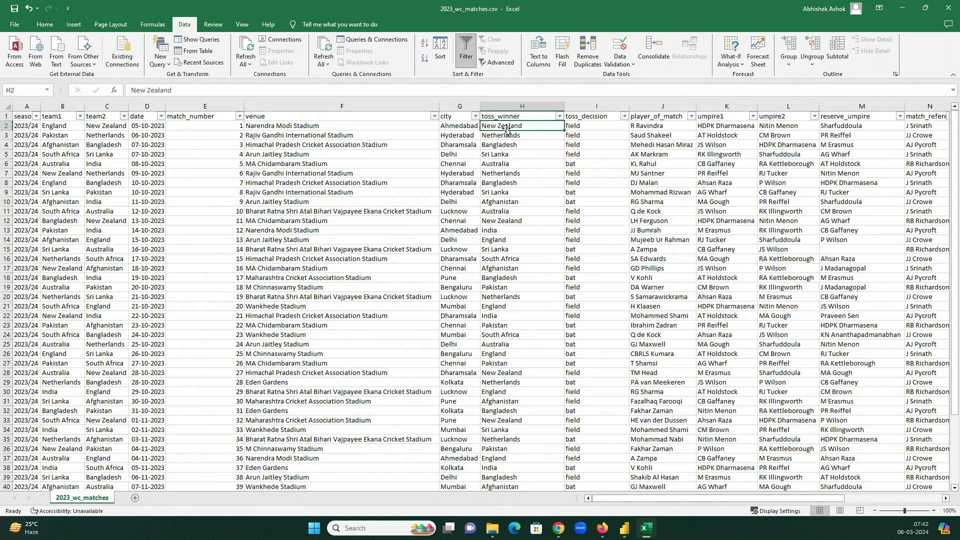
left_click(589, 129)
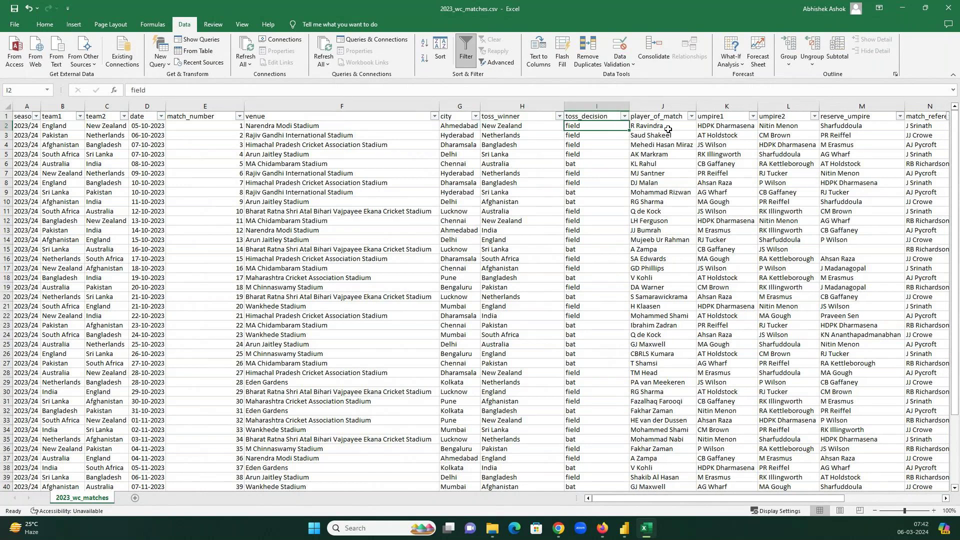
left_click(668, 125)
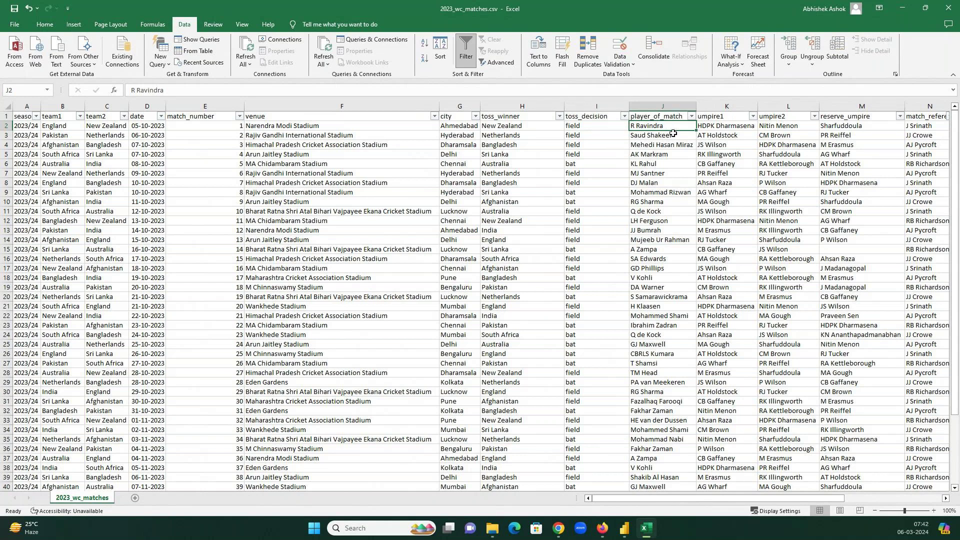
key("Right")
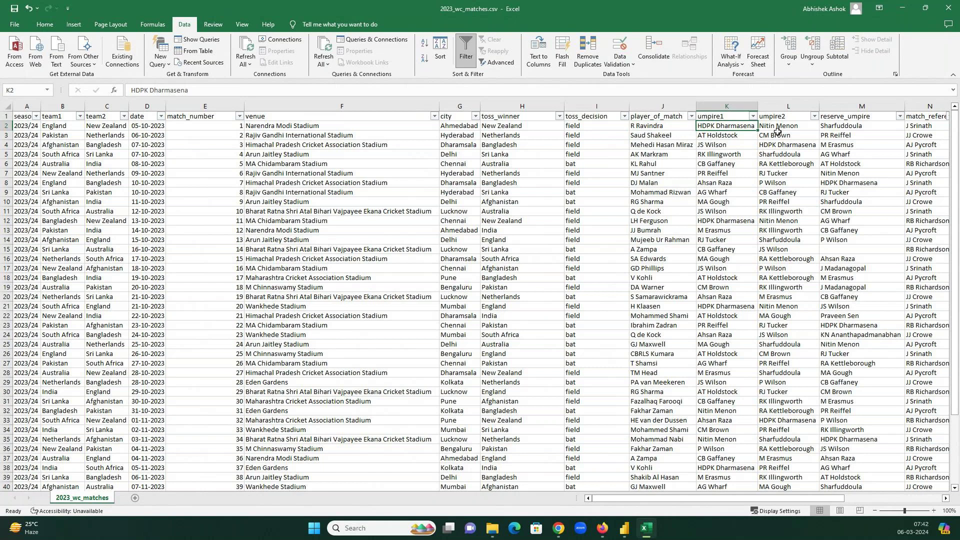
left_click(869, 124)
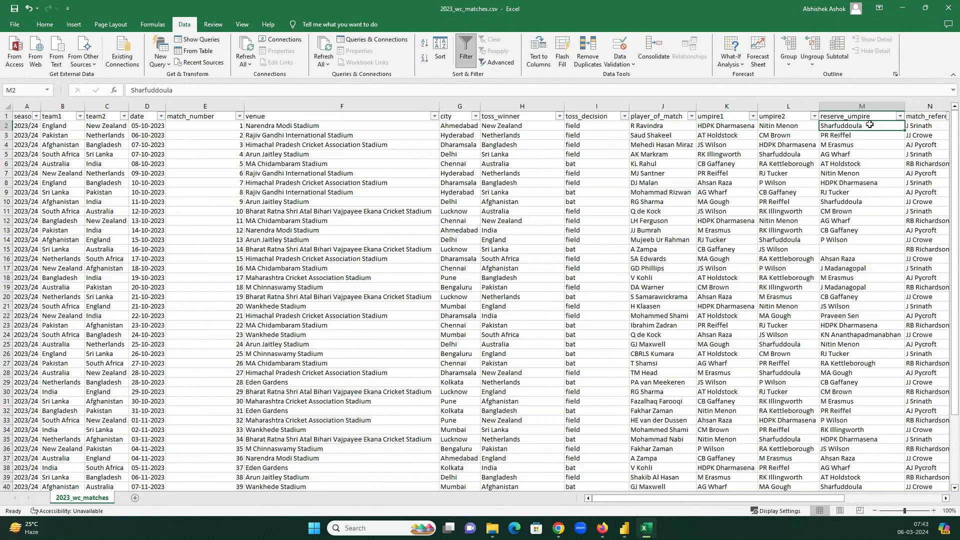
left_click(944, 499)
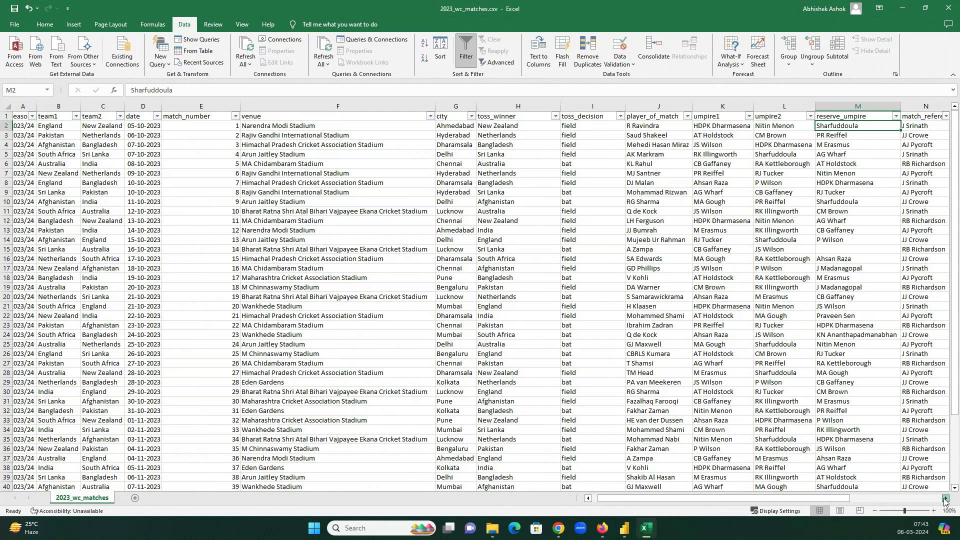
- AutoFit column N so the match_referee header shows in full
left_click(945, 498)
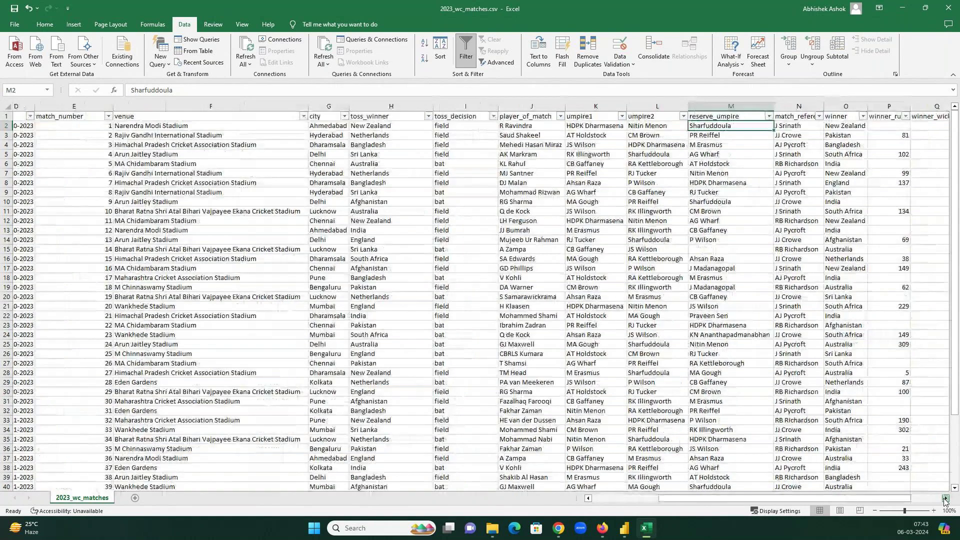
left_click(945, 498)
left_click(689, 125)
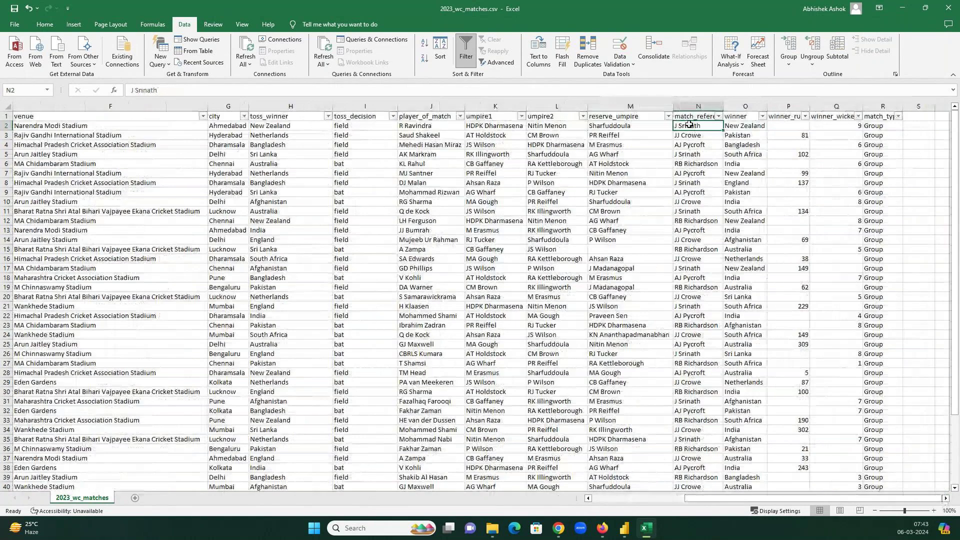
double_click(723, 106)
- Widen column Q for winner_wickets and the match_type column after it
left_click(762, 125)
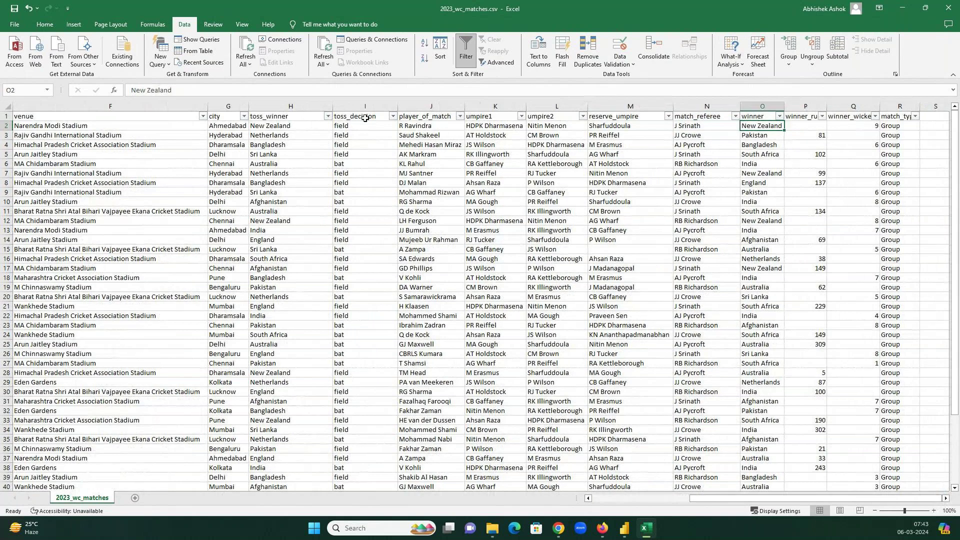
left_click(430, 126)
key("Right")
key("Right")
key("Right")
key("Right")
key("Right")
left_click(836, 126)
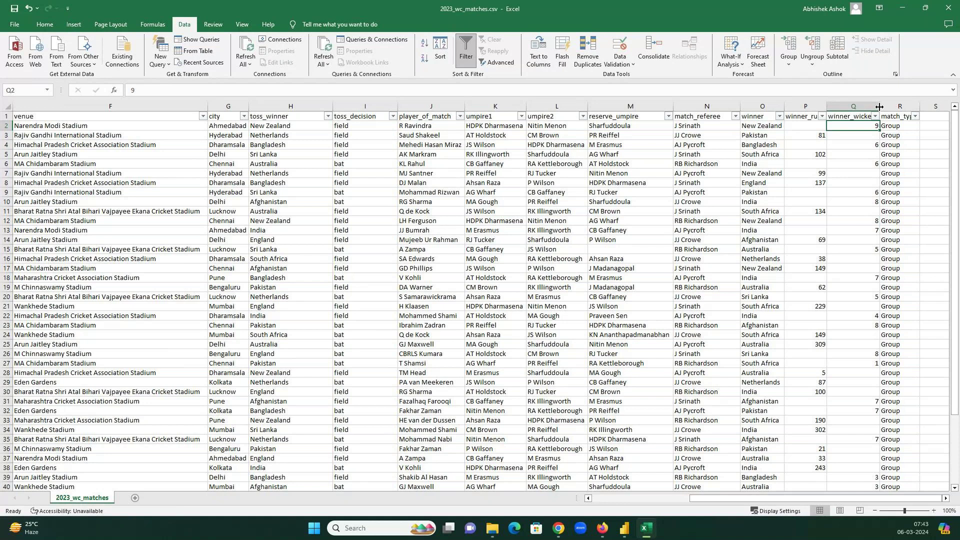
left_click_drag(879, 107, 898, 106)
key("Tab")
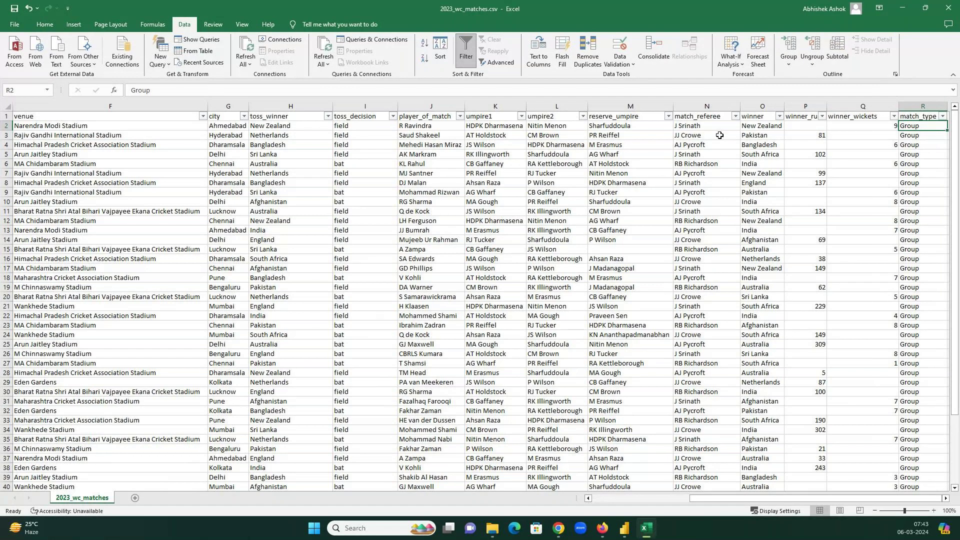
- Return to the season header in A1 and jump to the last header, match_type
key("Home")
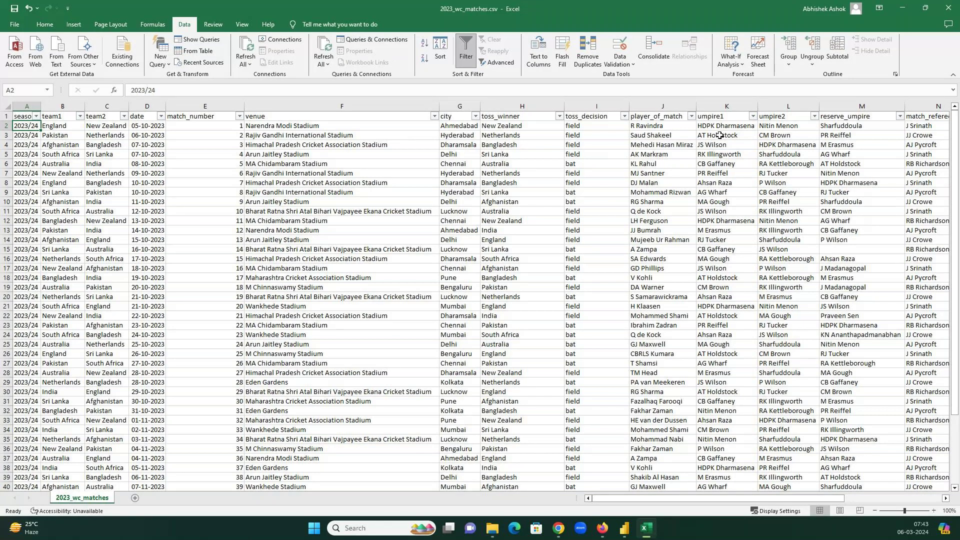
key("Up")
key("ctrl+Right")
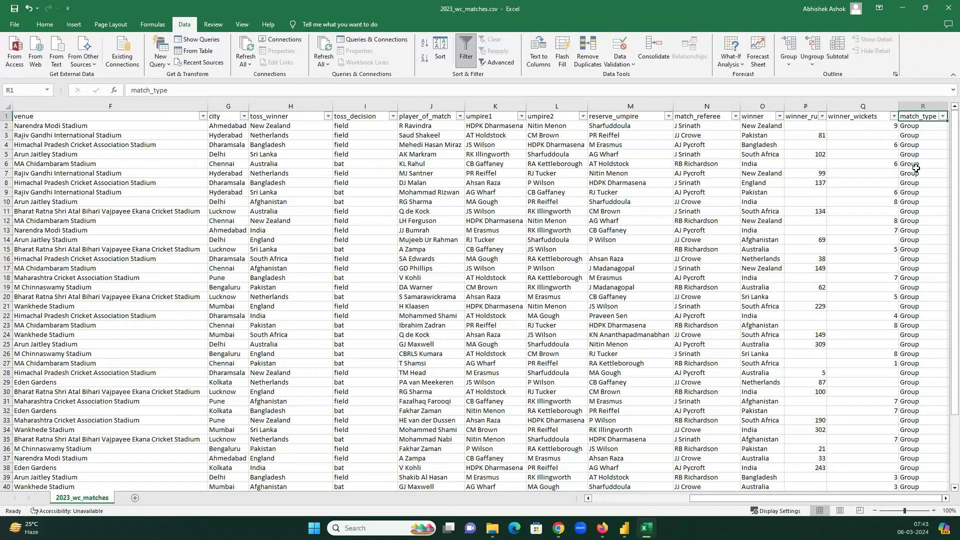
- Filter the matches to Group-stage games where team1 is India
key("alt+Down")
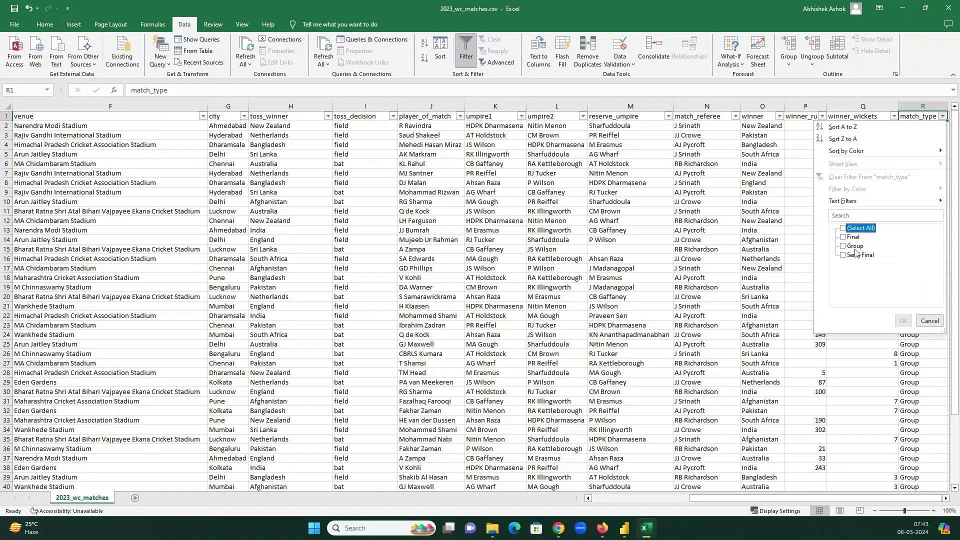
left_click(854, 247)
key("Return")
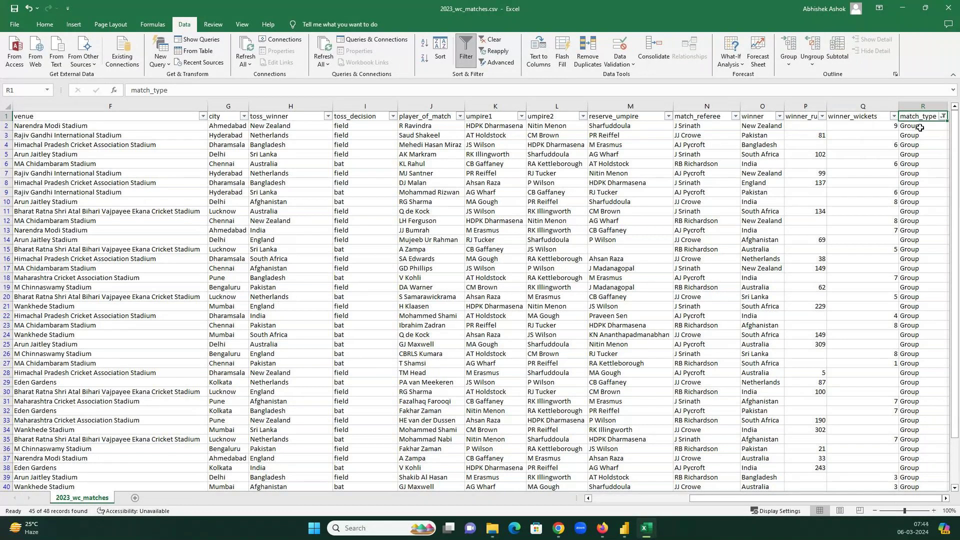
key("ctrl+Home")
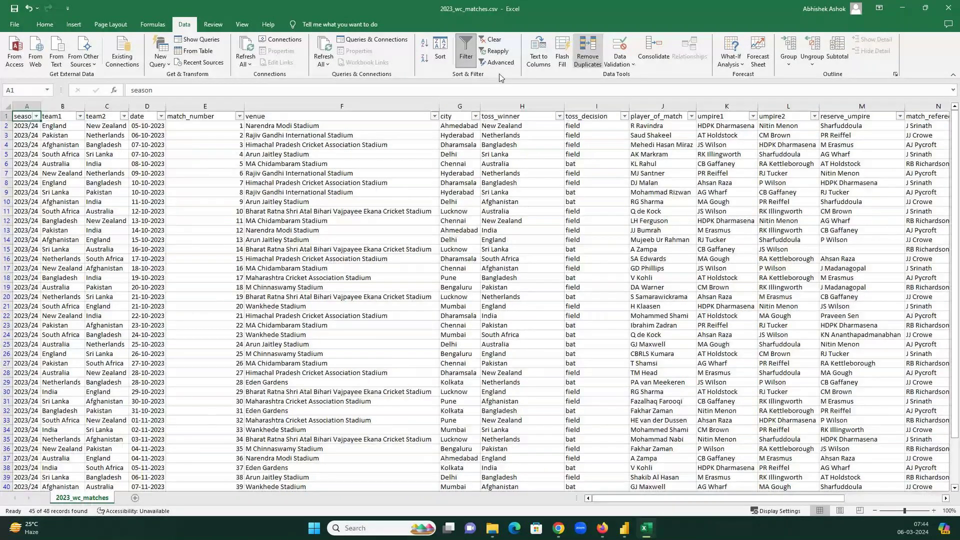
left_click(79, 116)
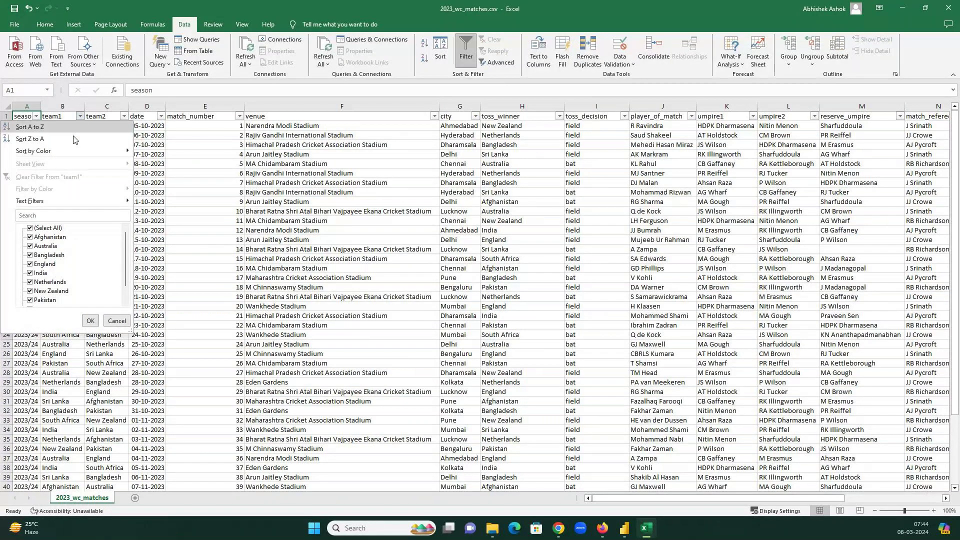
left_click(30, 228)
left_click(30, 272)
left_click(88, 320)
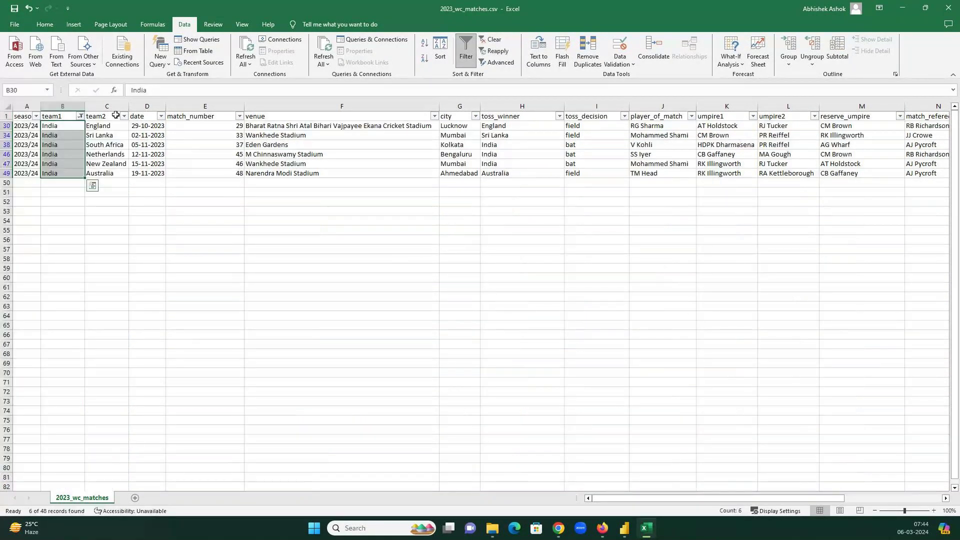
- Review India's Group matches, then switch filtering off so all rows show
key("ctrl+Up")
key("ctrl+Right")
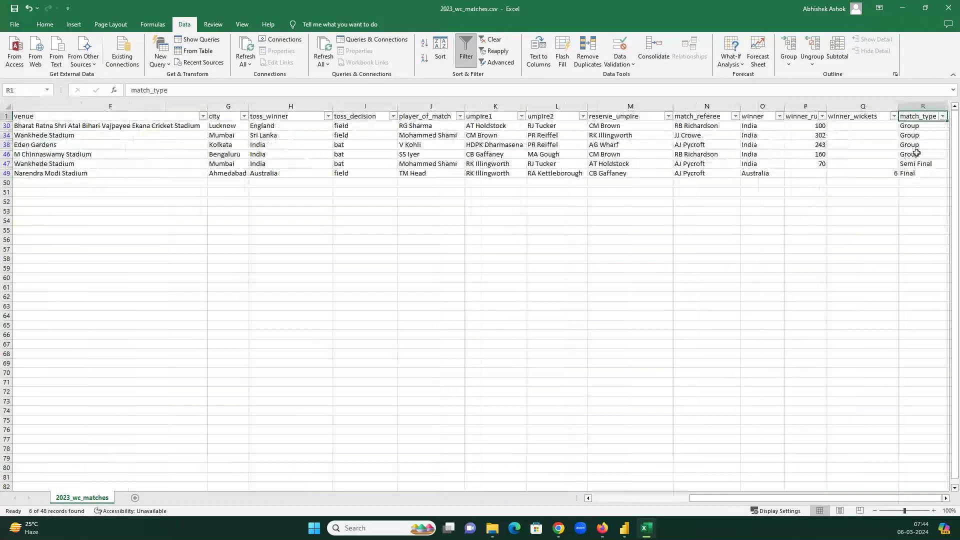
left_click_drag(916, 153, 915, 126)
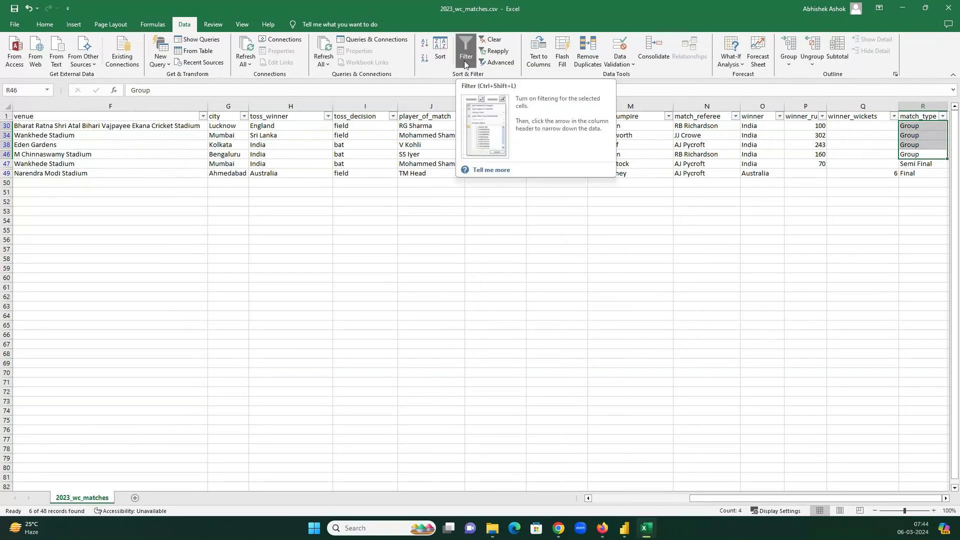
left_click(389, 144)
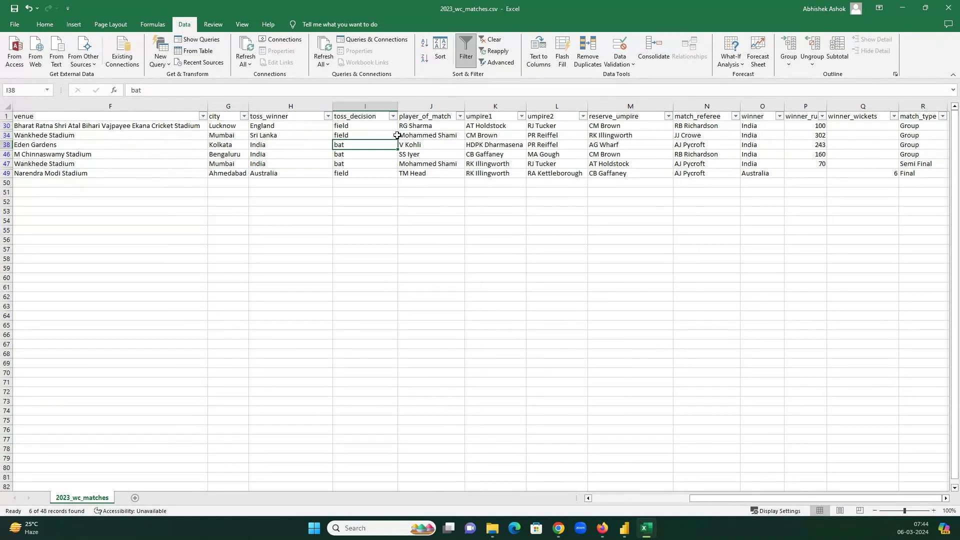
left_click(466, 57)
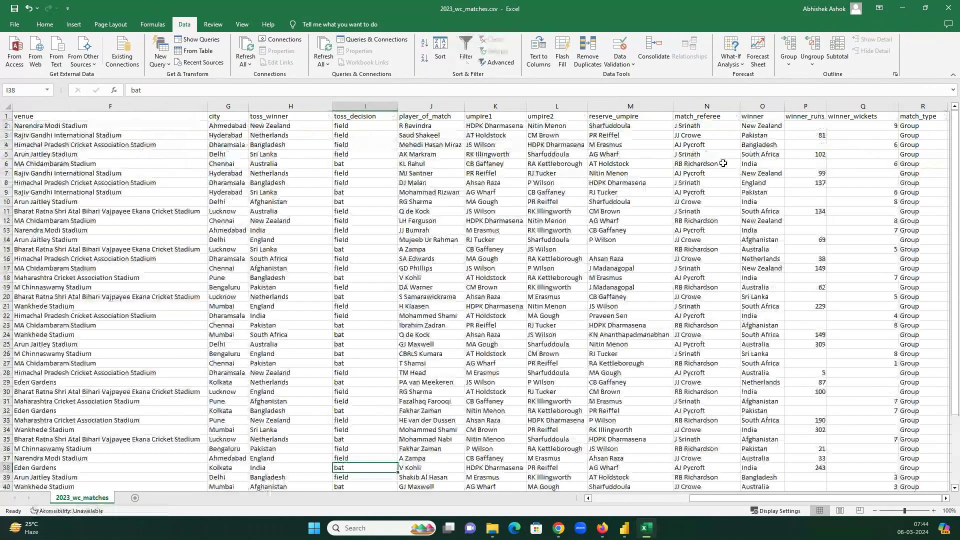
left_click(805, 115)
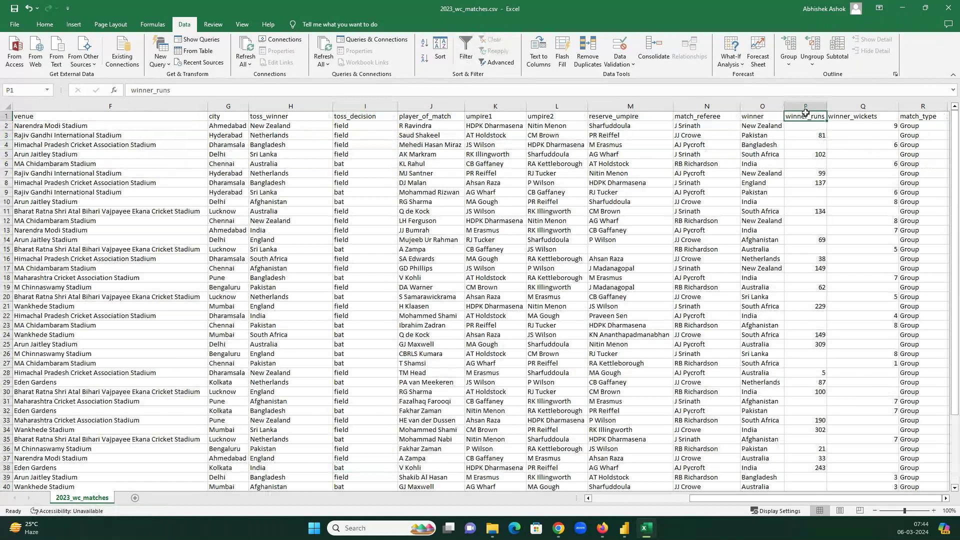
- Select 2023_wc_points_table.csv in the 6Mar24 folder and bring it up in Excel
key("alt+Tab")
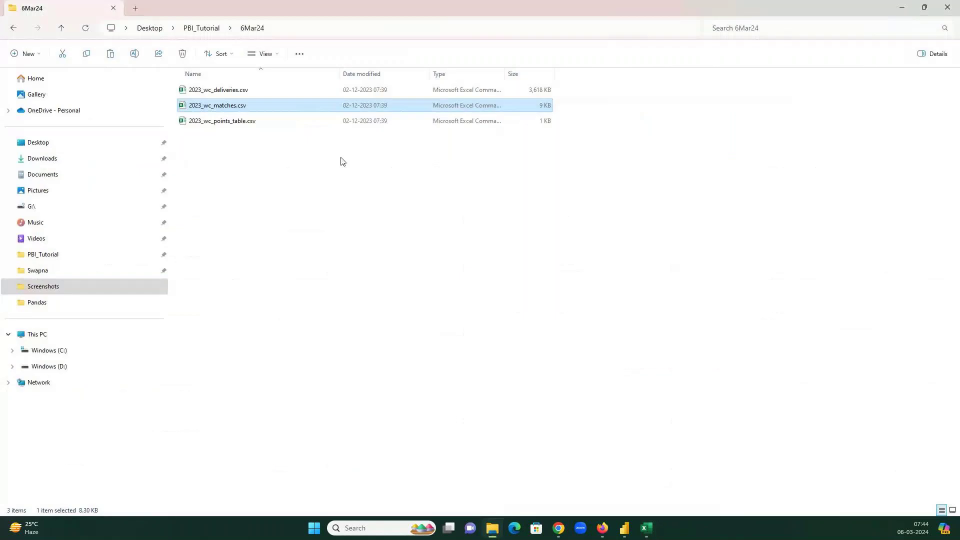
left_click(235, 122)
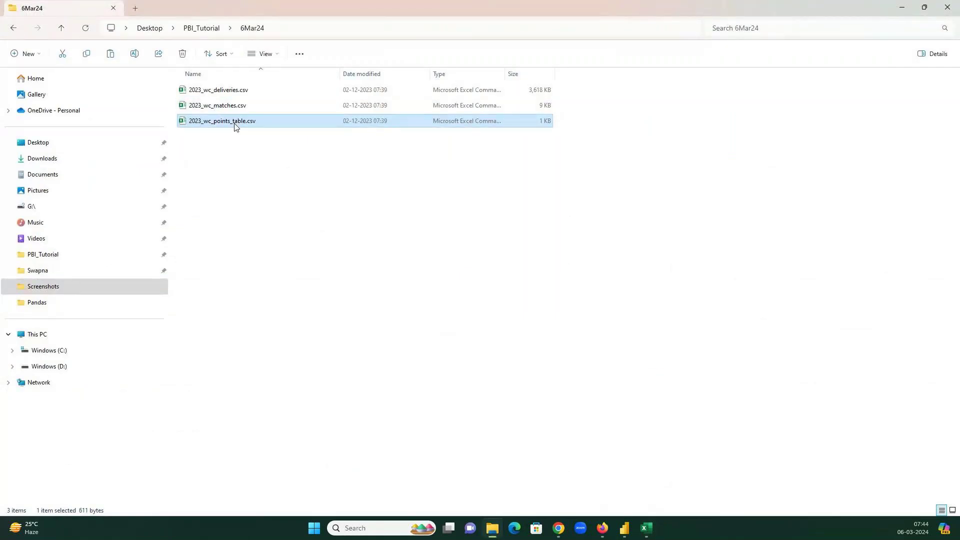
key("alt+Tab")
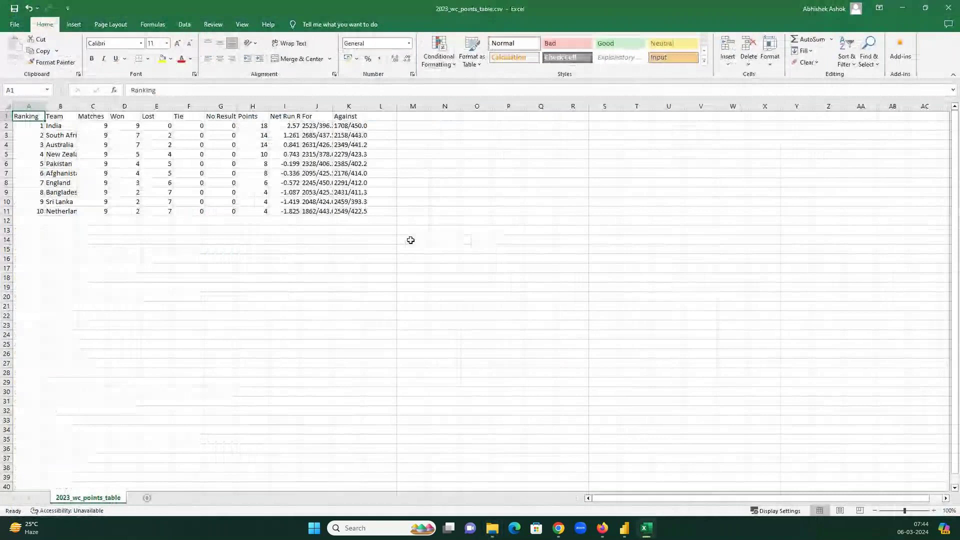
- Auto-fit every column of the points table to its contents
left_click(348, 173)
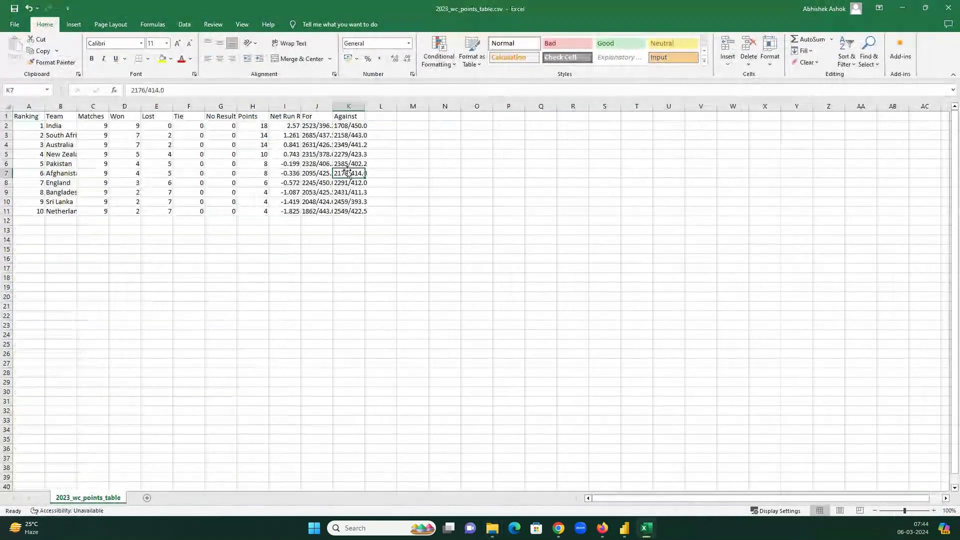
key("ctrl+a")
left_click_drag(336, 107, 336, 107)
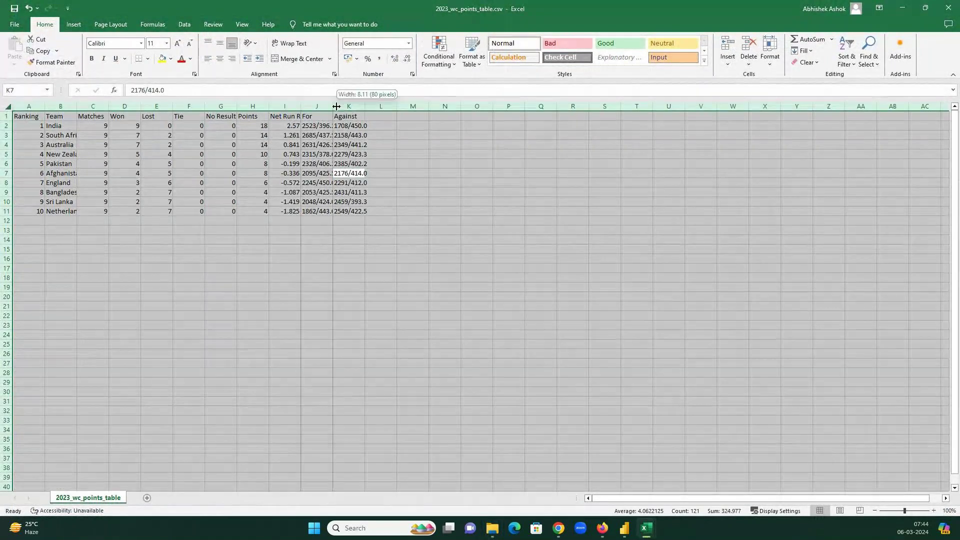
double_click(336, 106)
left_click(316, 155)
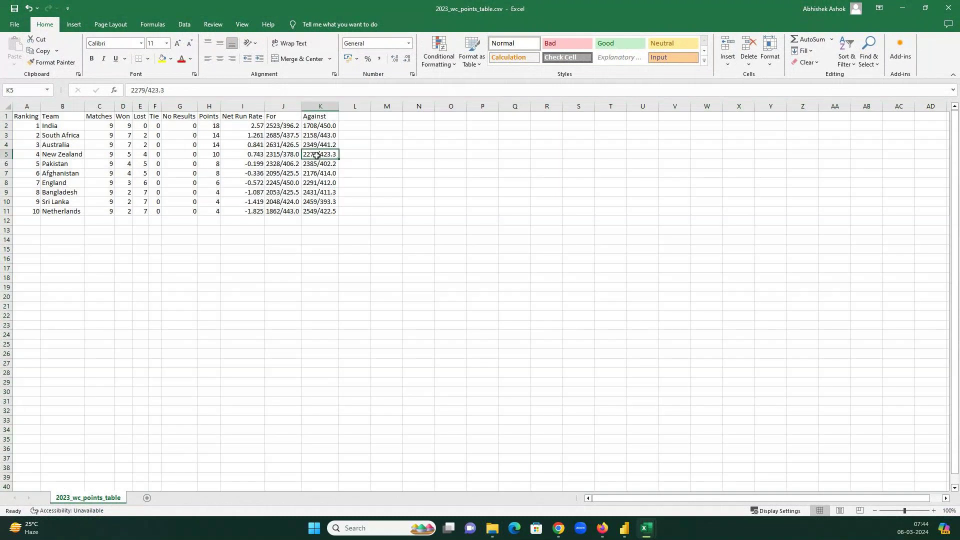
- Review India's and South Africa's matches, wins, 14 points and India's 2.57 net run rate
left_click(18, 114)
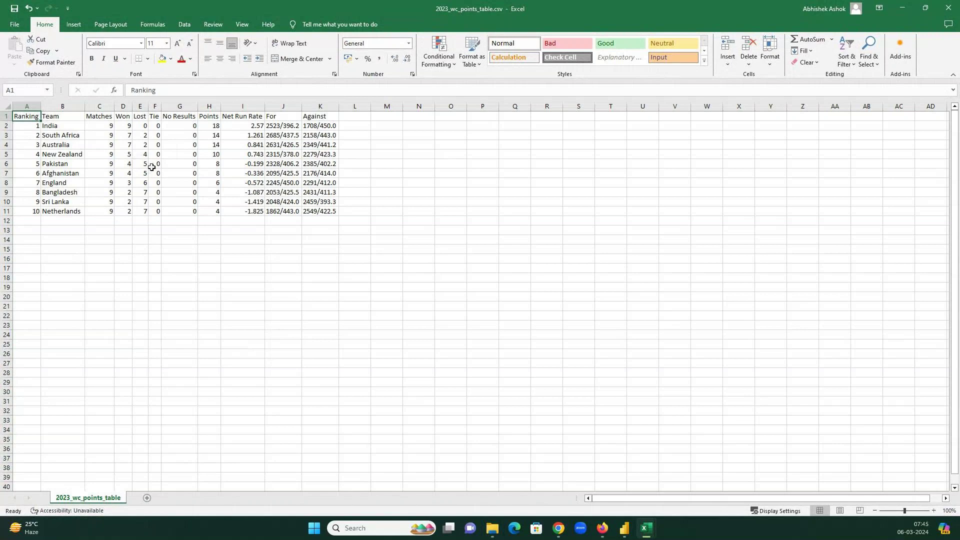
left_click(48, 121)
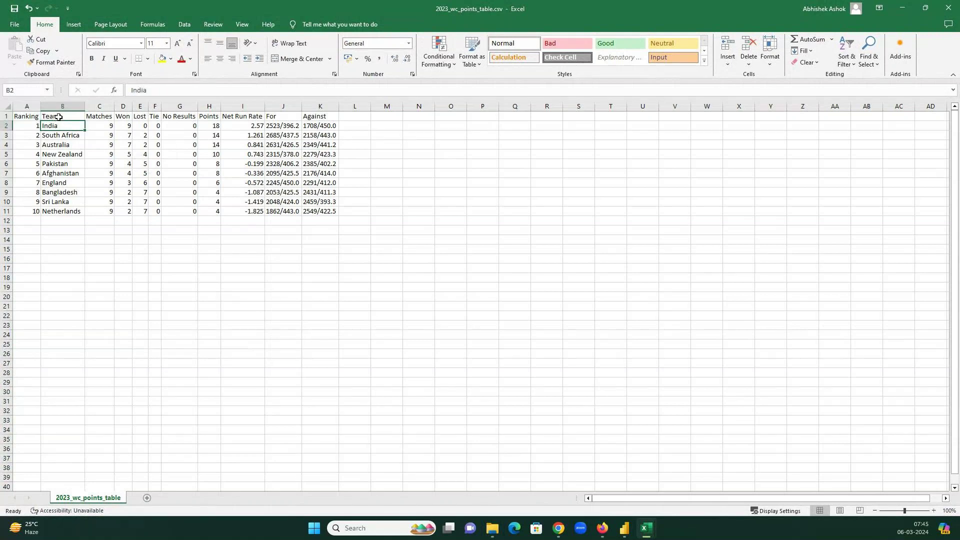
left_click(102, 126)
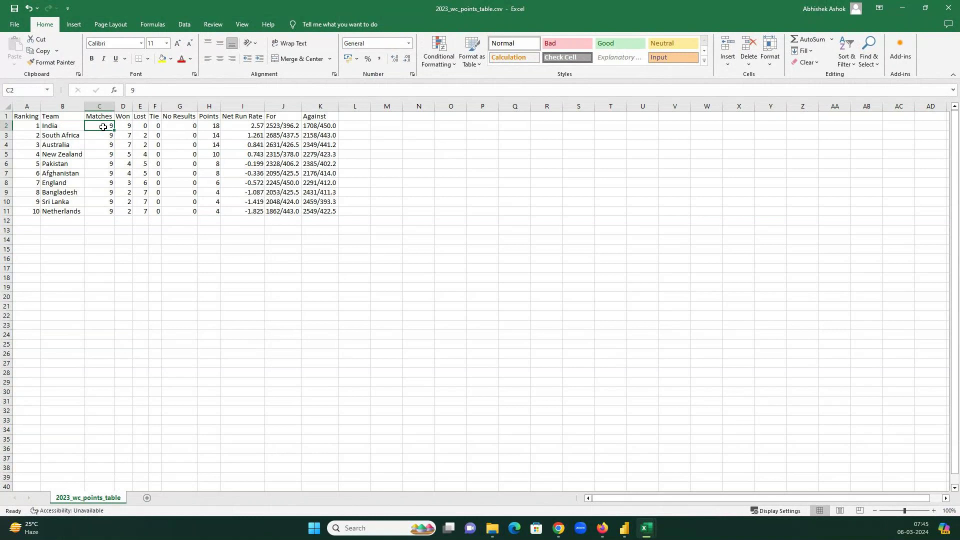
left_click(126, 129)
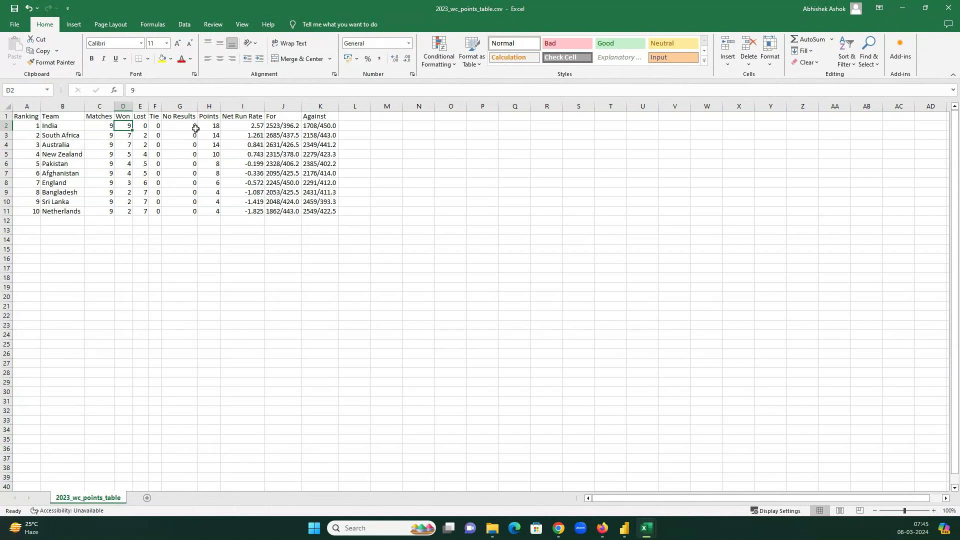
left_click(222, 123)
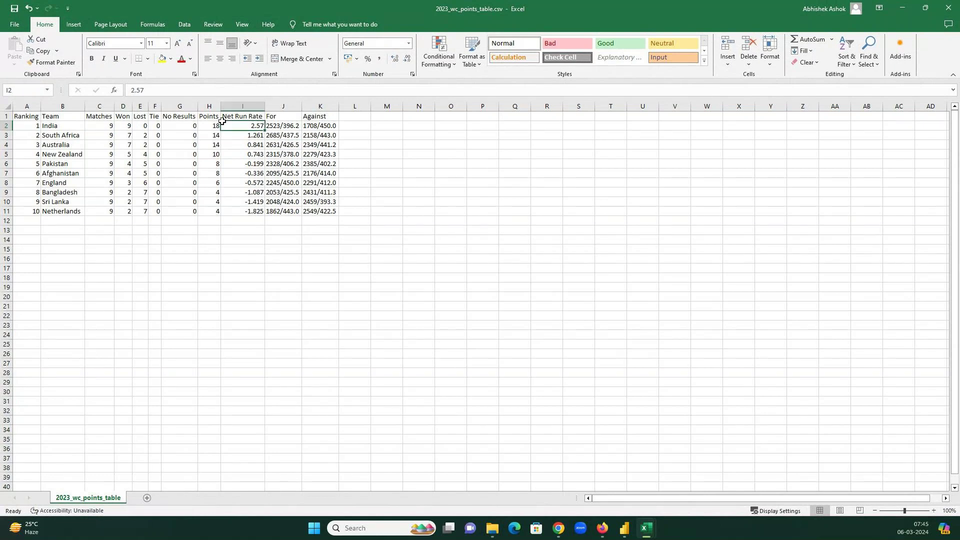
left_click(75, 135)
left_click(126, 135)
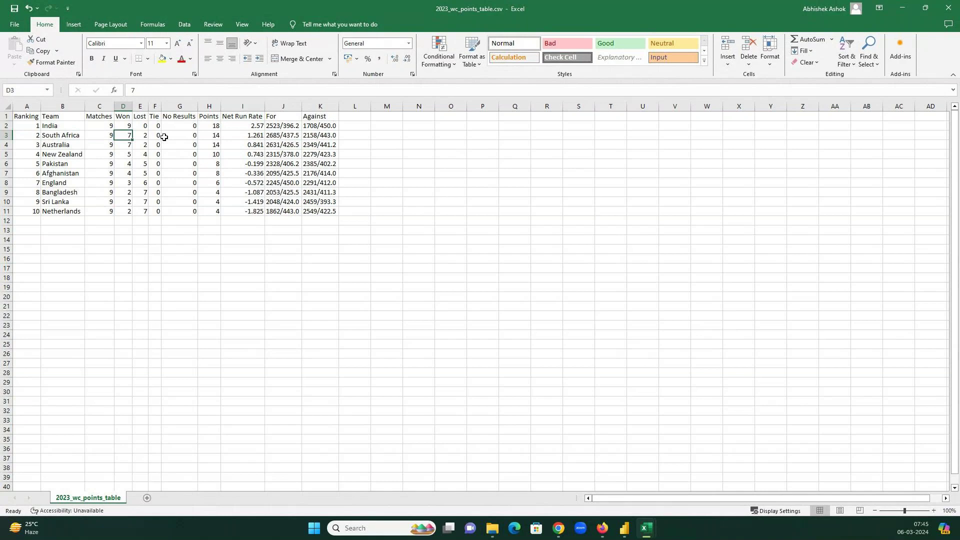
left_click(207, 135)
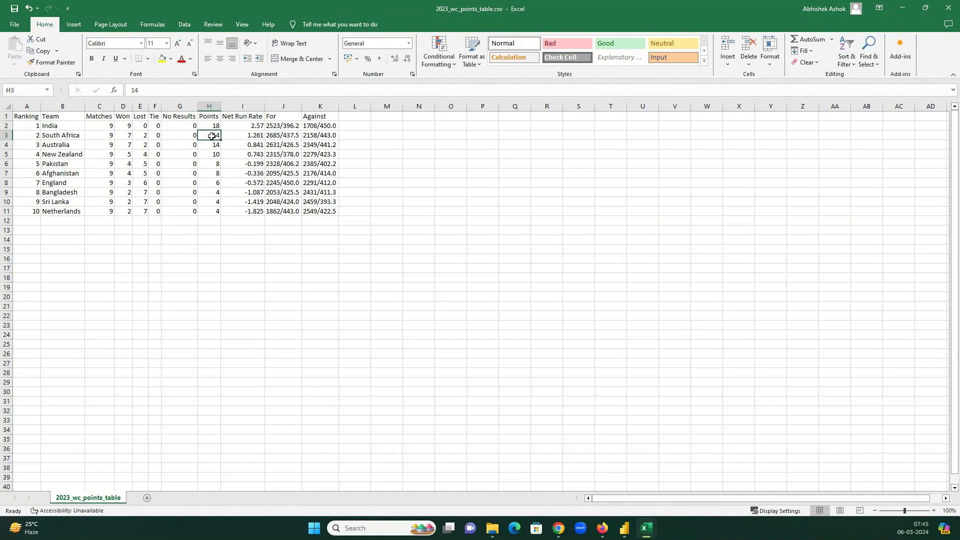
left_click(257, 125)
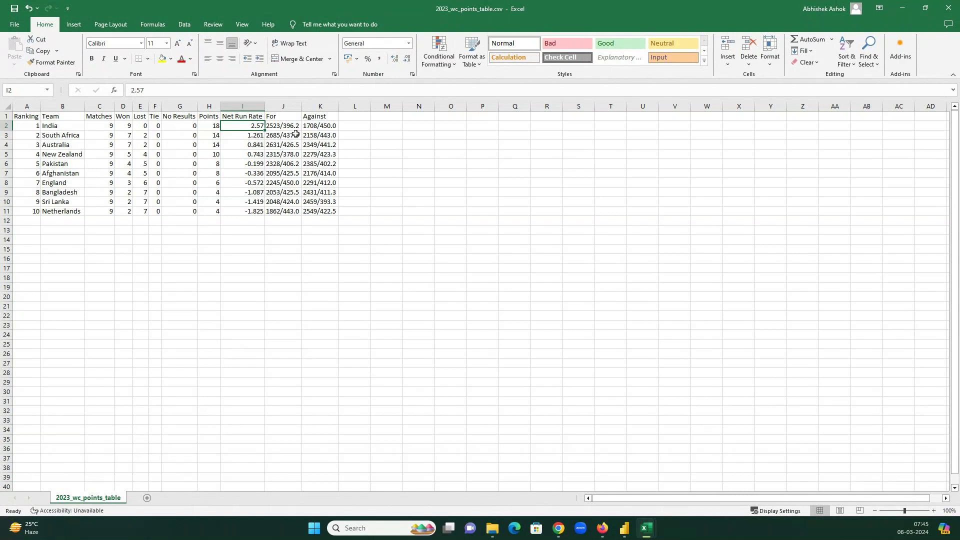
- Highlight the For and Against columns and the top teams' statistics rows
left_click(274, 109)
left_click_drag(275, 109, 315, 125)
left_click(249, 126)
left_click_drag(19, 128, 330, 210)
- Go through India's row: matches, won, lost, tie, no results and 18 points
left_click(43, 127)
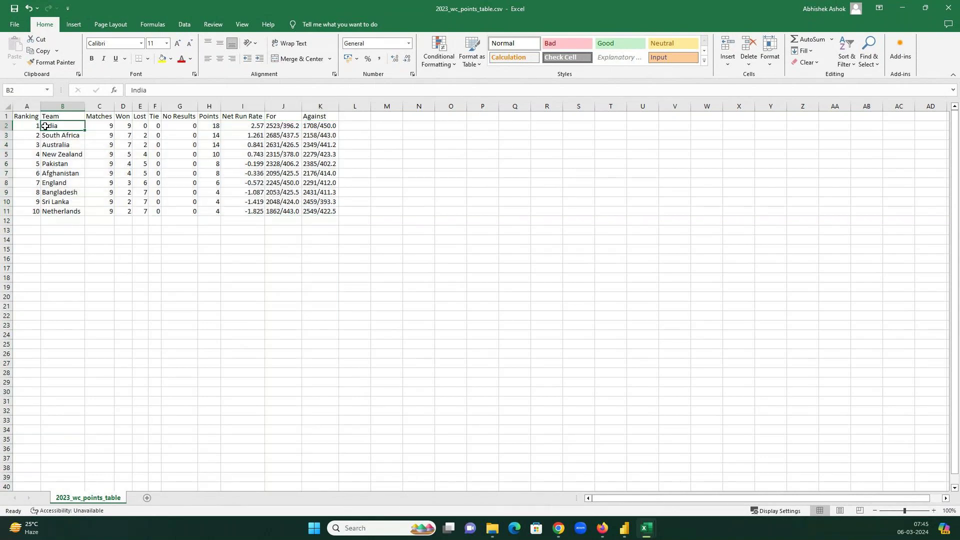
left_click(98, 125)
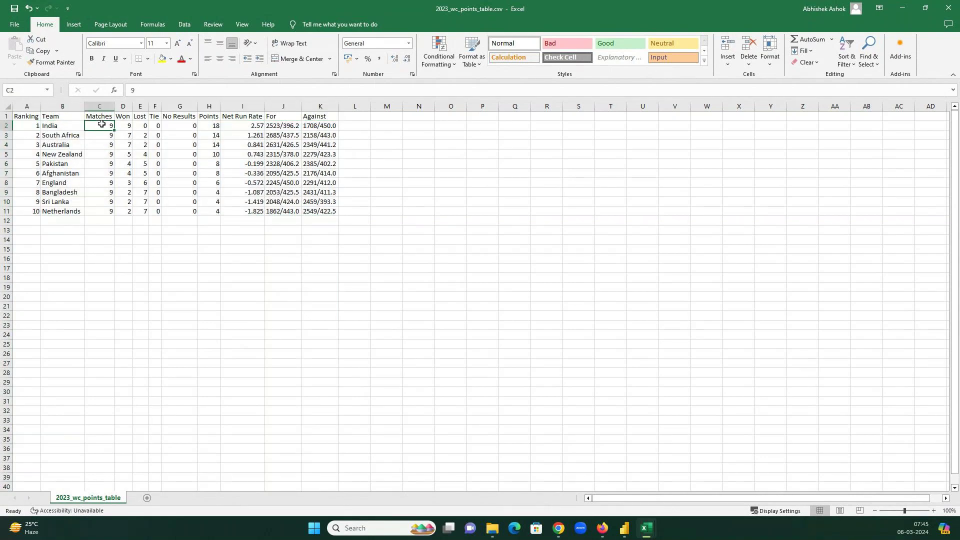
left_click(126, 128)
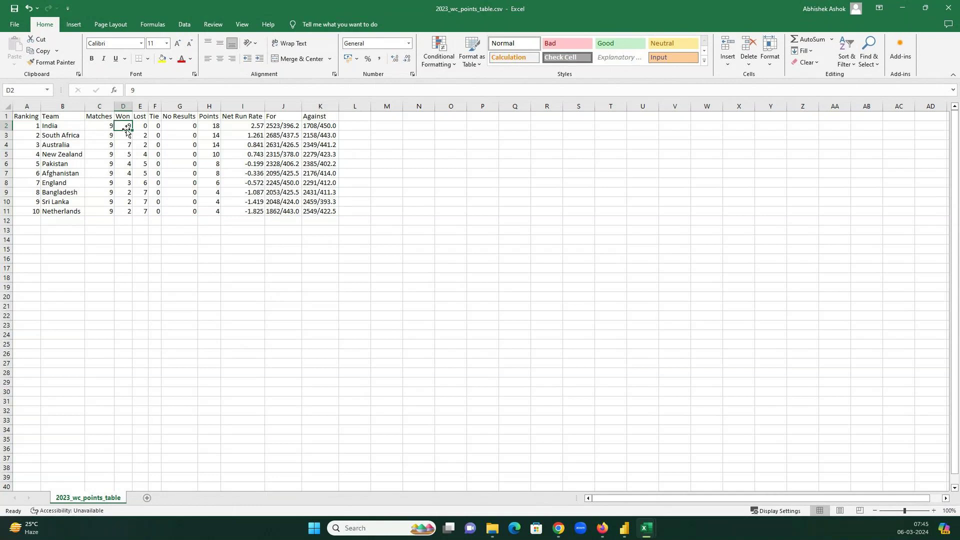
left_click(143, 128)
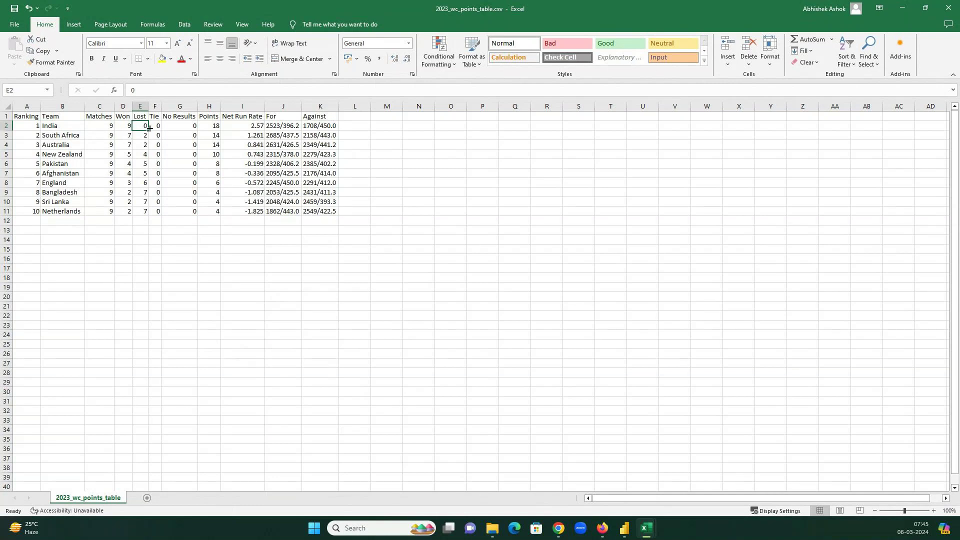
left_click(156, 128)
left_click(189, 128)
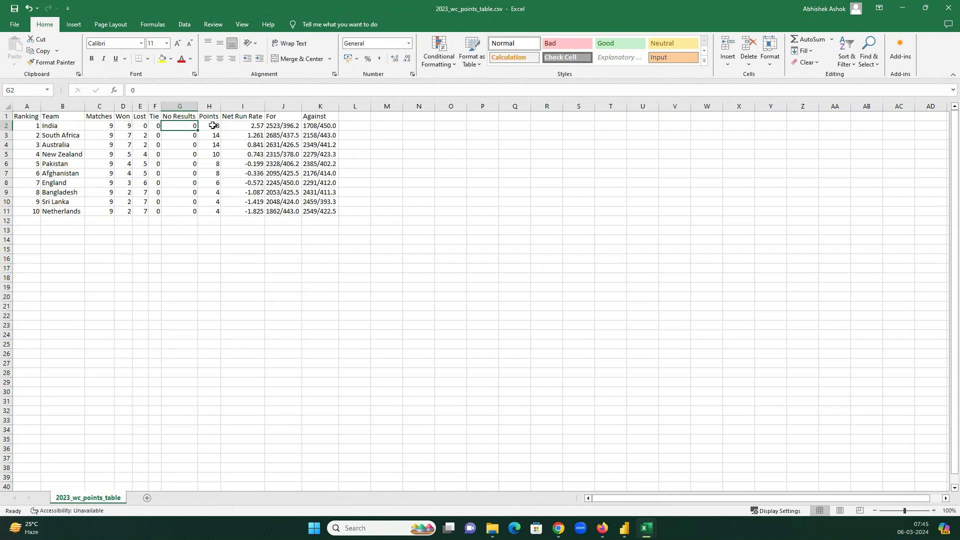
left_click(214, 126)
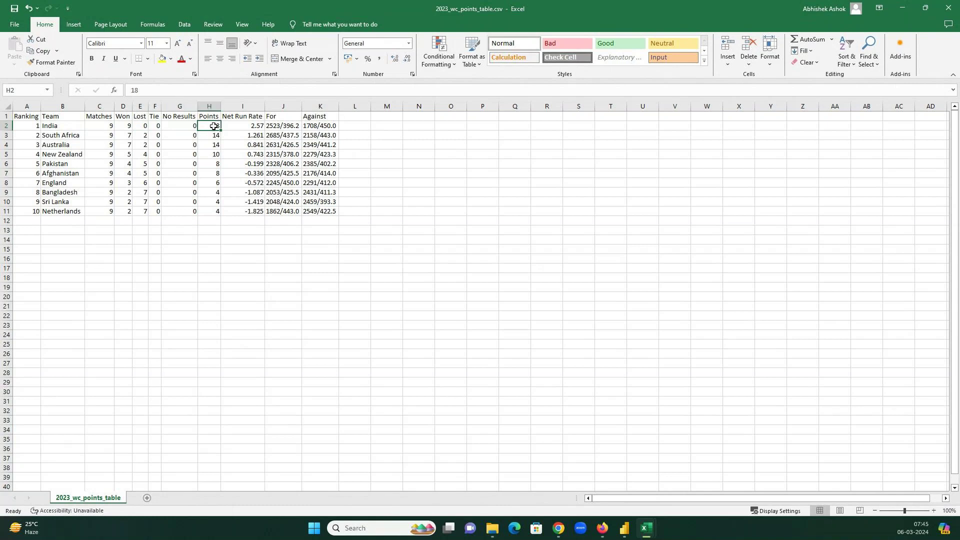
- Go through Afghanistan's row, including its 8 points and -0.336 net run rate
left_click(49, 175)
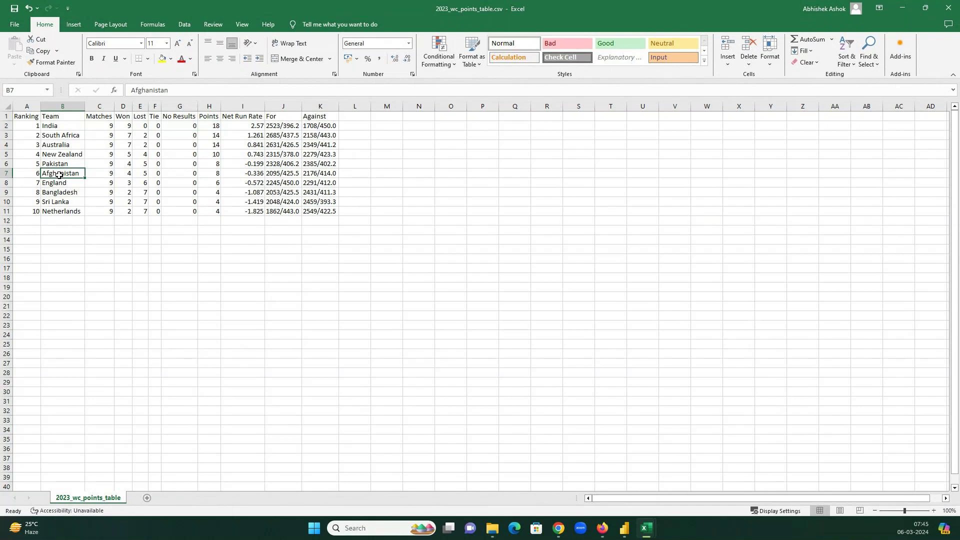
left_click(102, 174)
left_click(124, 173)
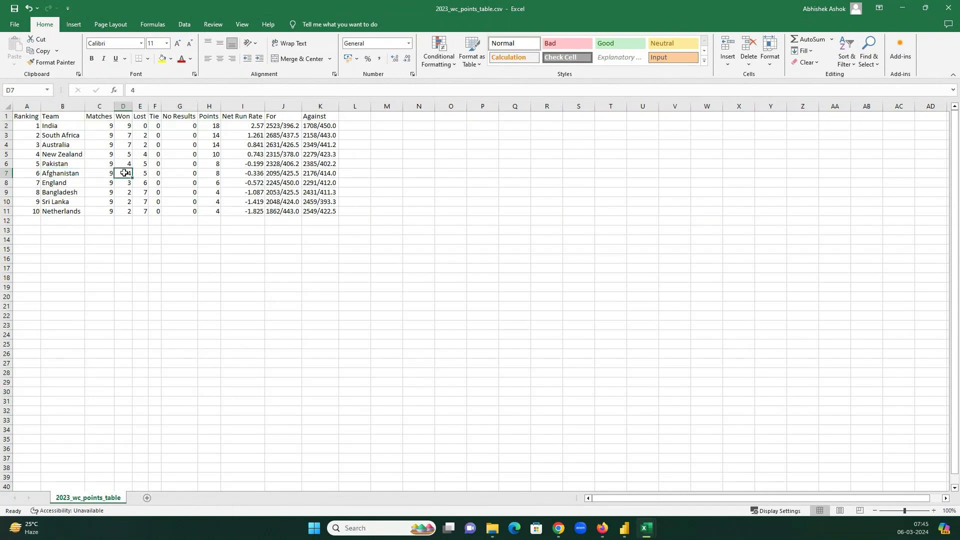
left_click(141, 172)
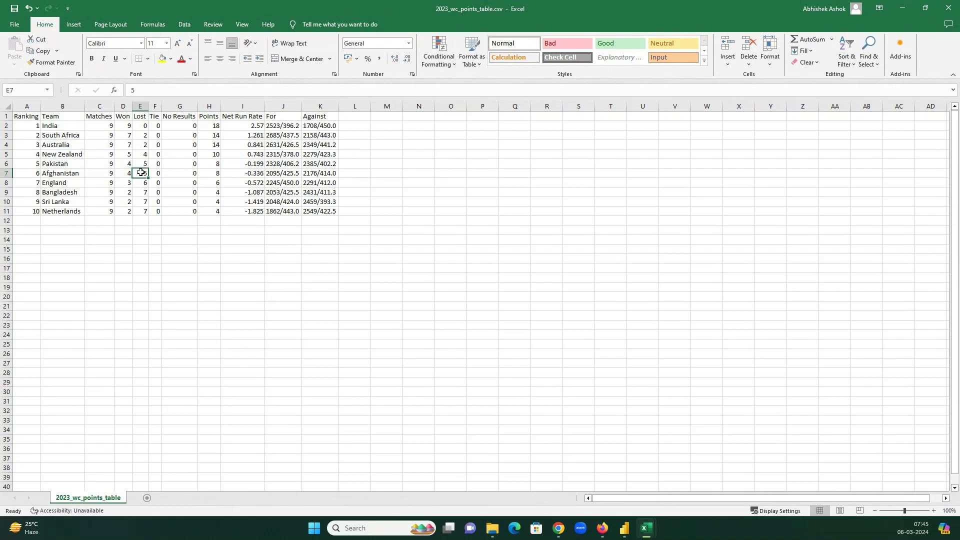
left_click(204, 175)
key("Left")
key("Left")
key("Left")
key("Left")
left_click(205, 174)
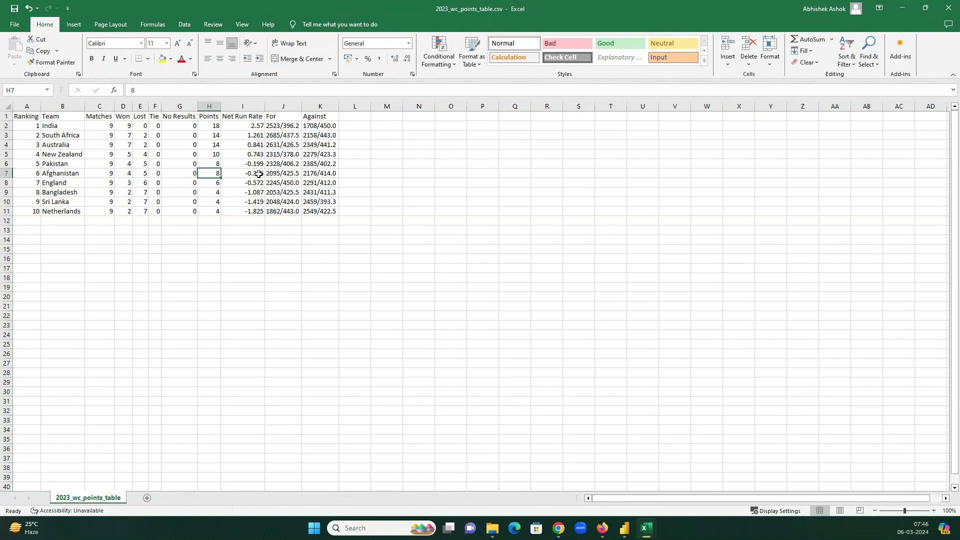
left_click(259, 173)
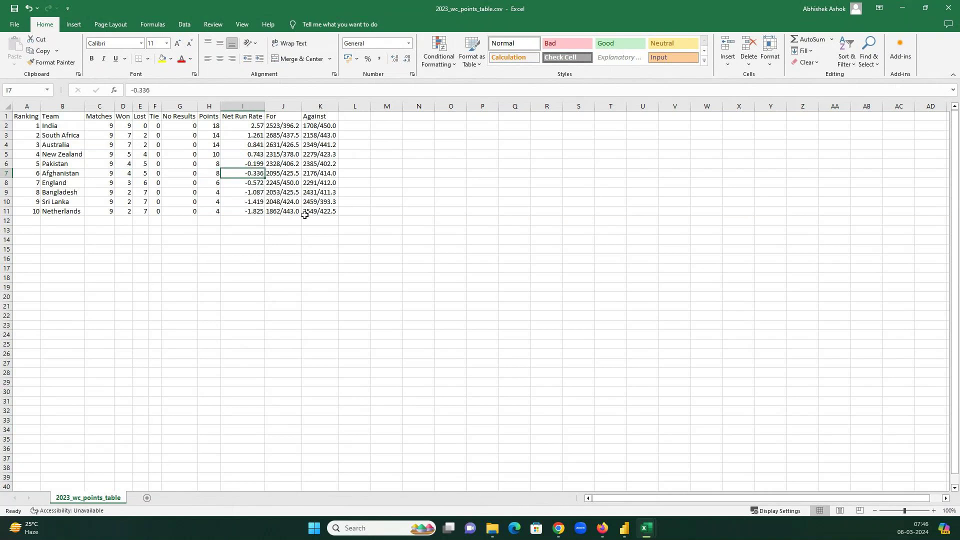
- Open 2023_wc_deliveries.csv from the CSV folder in Excel
left_click(493, 528)
left_click(226, 97)
double_click(227, 92)
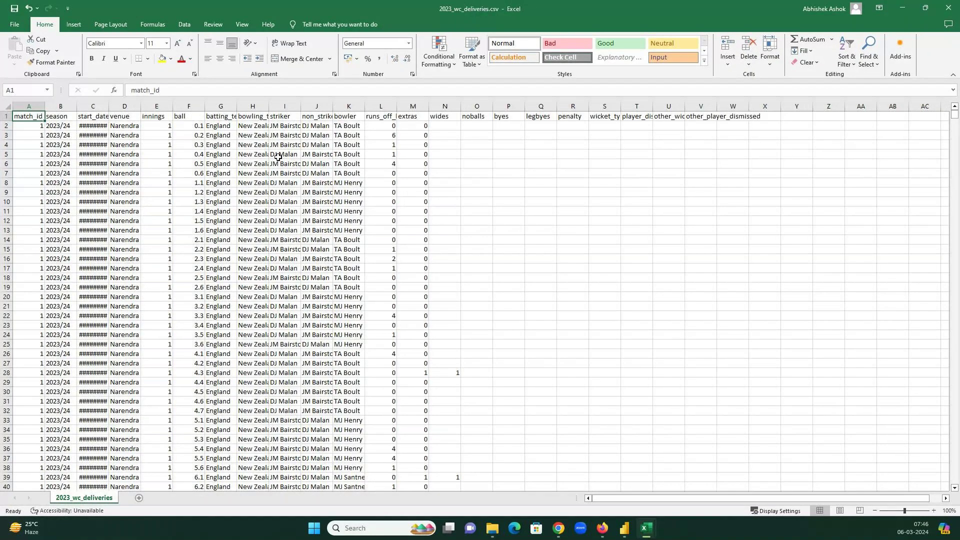
- Auto-fit all deliveries columns, return to A1, then bring the matches workbook forward
key("ctrl+a")
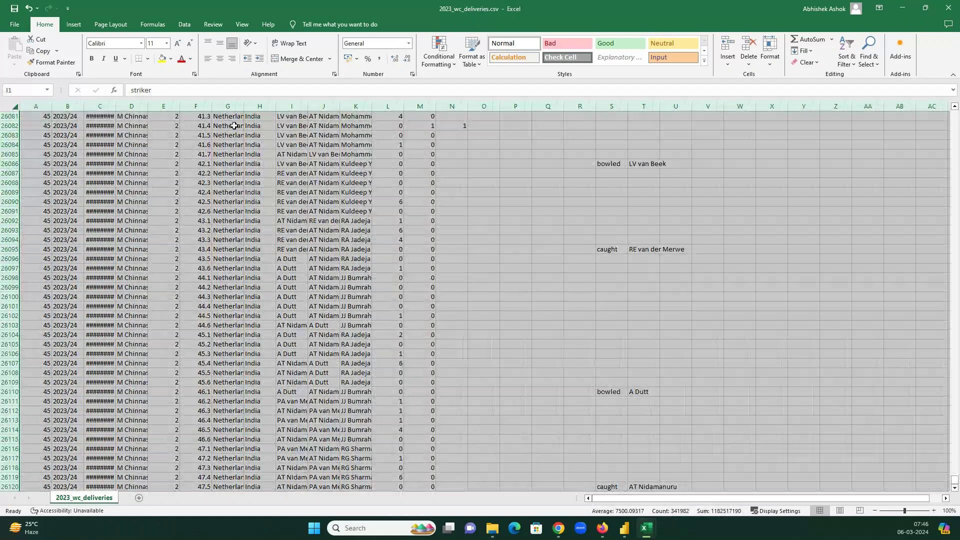
double_click(245, 106)
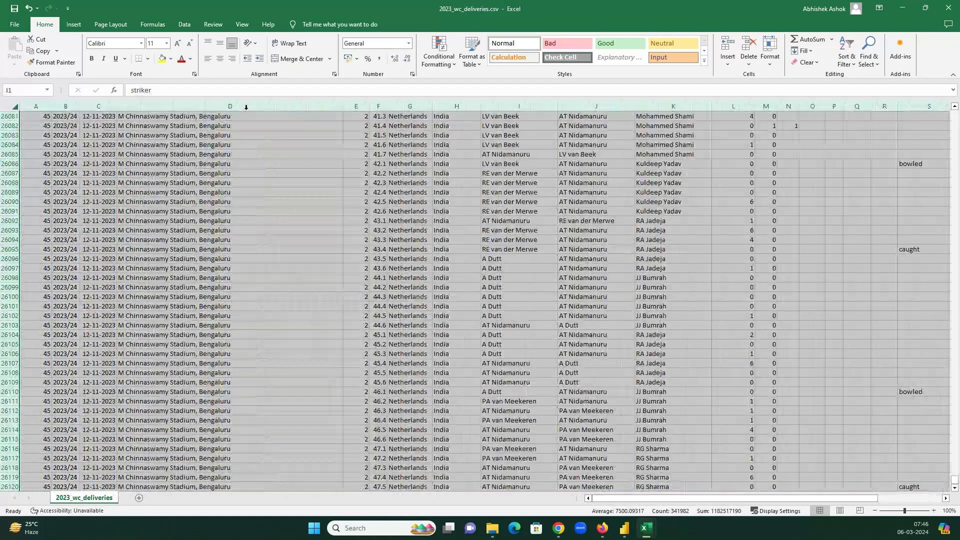
key("ctrl+Home")
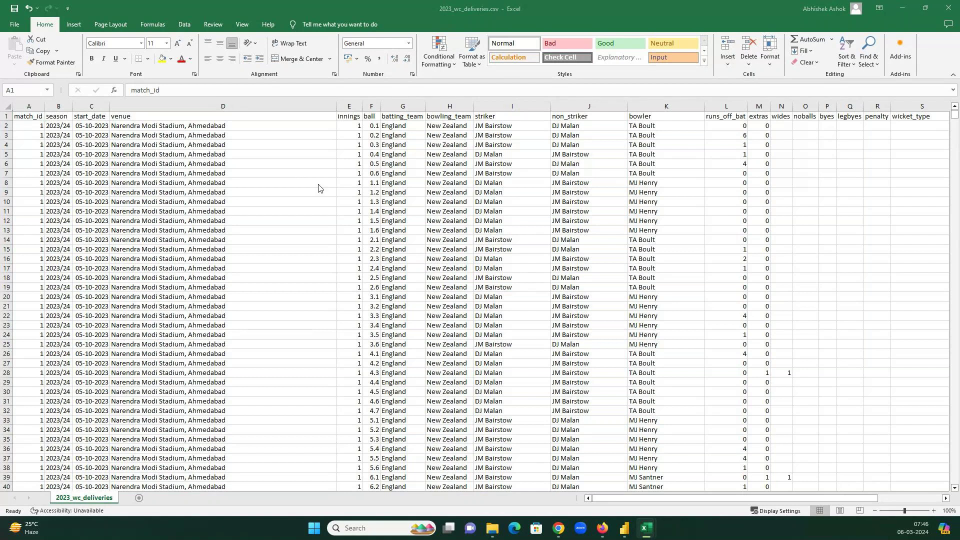
key("alt+Tab")
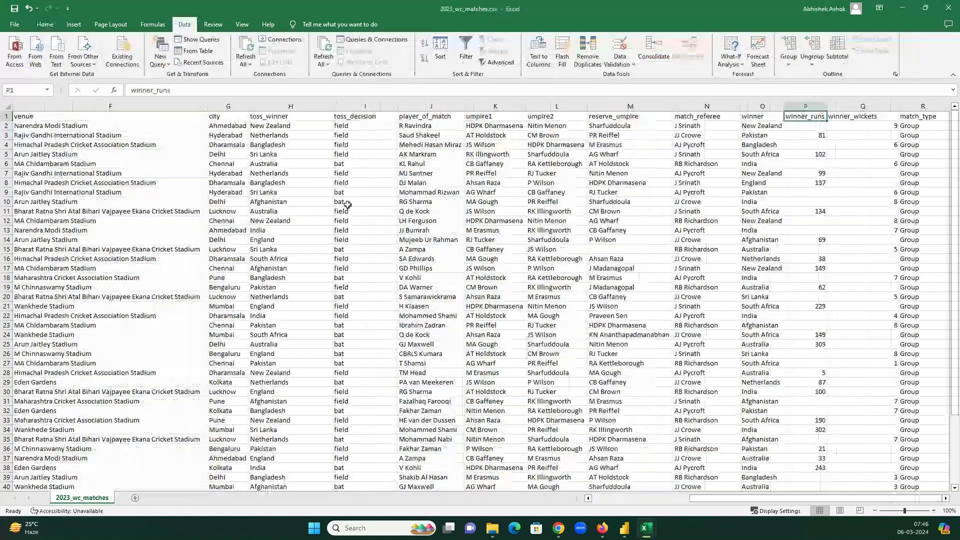
- Highlight the first match's teams, number and venue, then minimize the matches workbook
key("ctrl+Home")
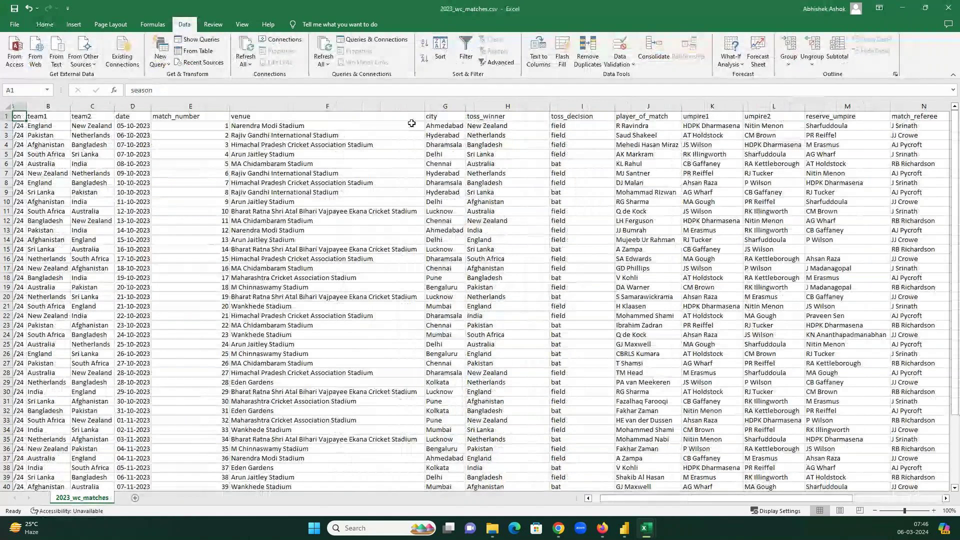
left_click_drag(47, 125, 165, 125)
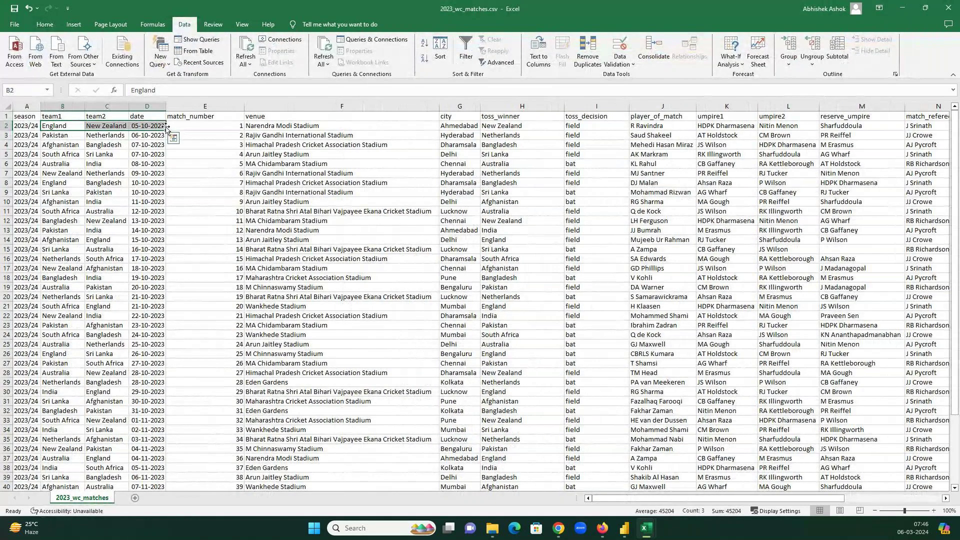
left_click_drag(342, 126, 205, 125)
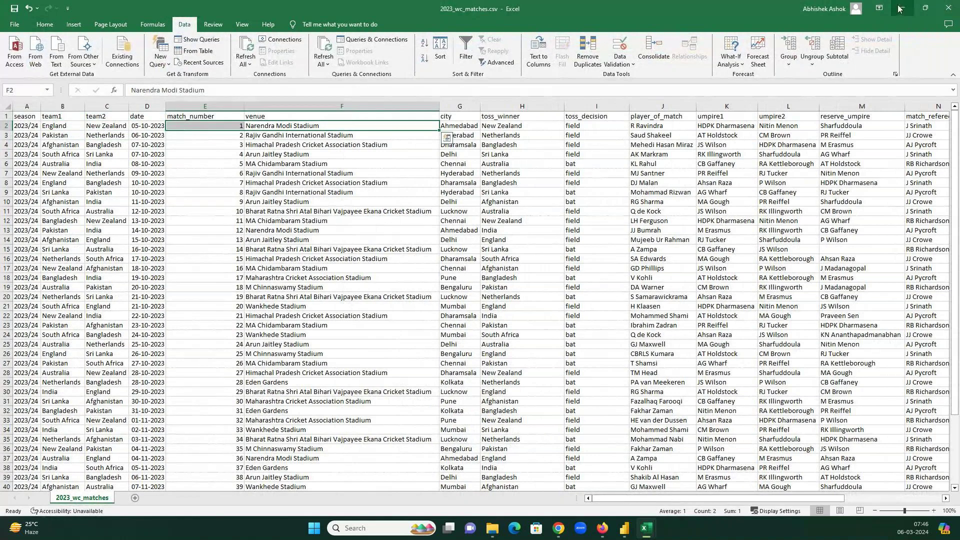
left_click(900, 8)
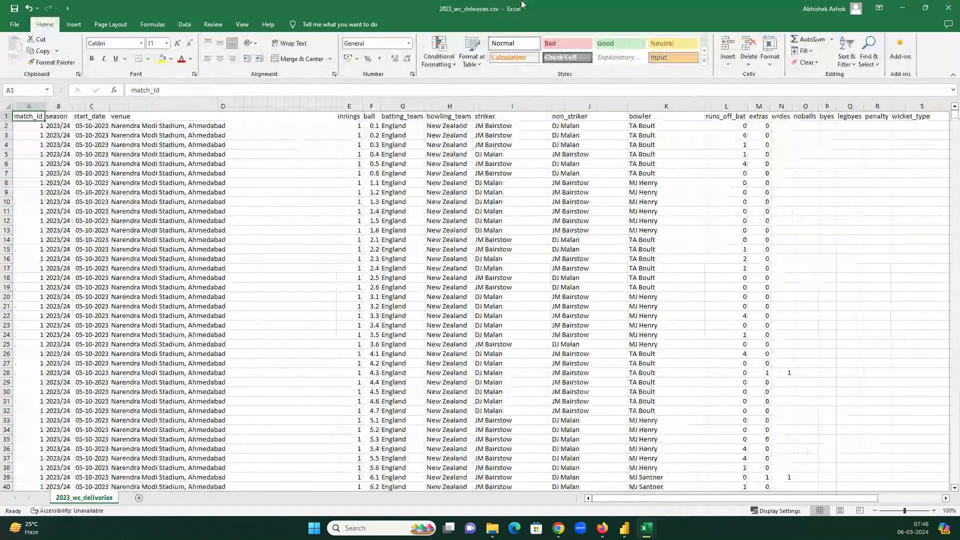
- Check the first delivery's match_id, start date, venue, teams, innings and ball 0.1
key("Down")
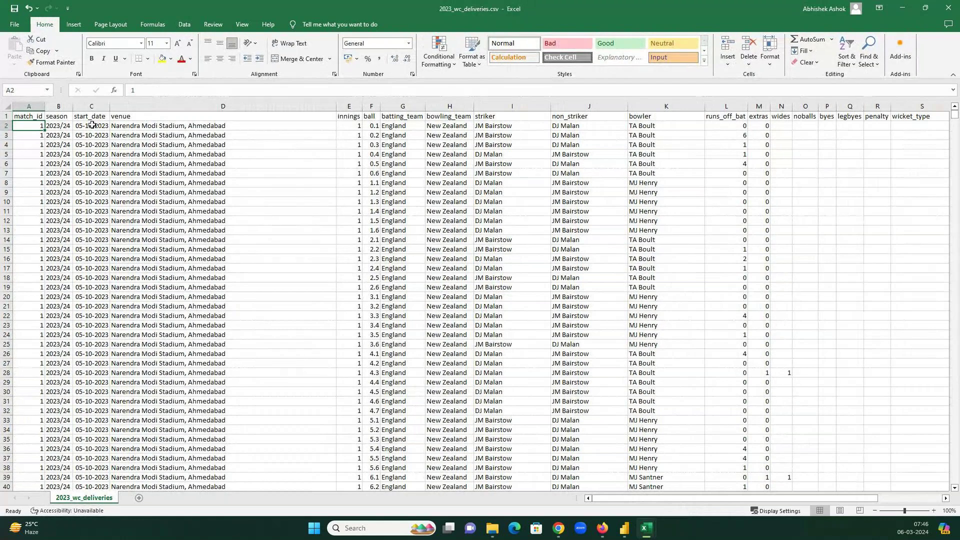
left_click(92, 125)
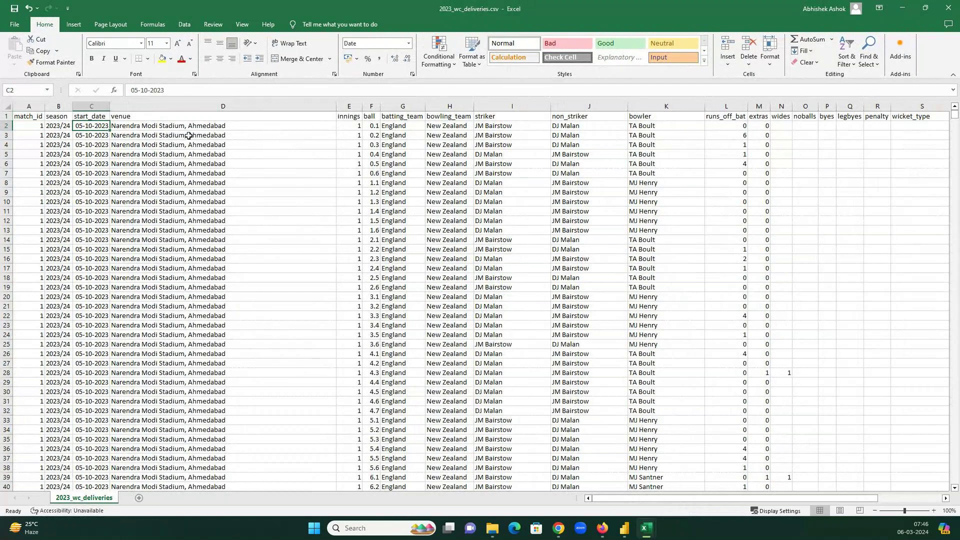
left_click(223, 126)
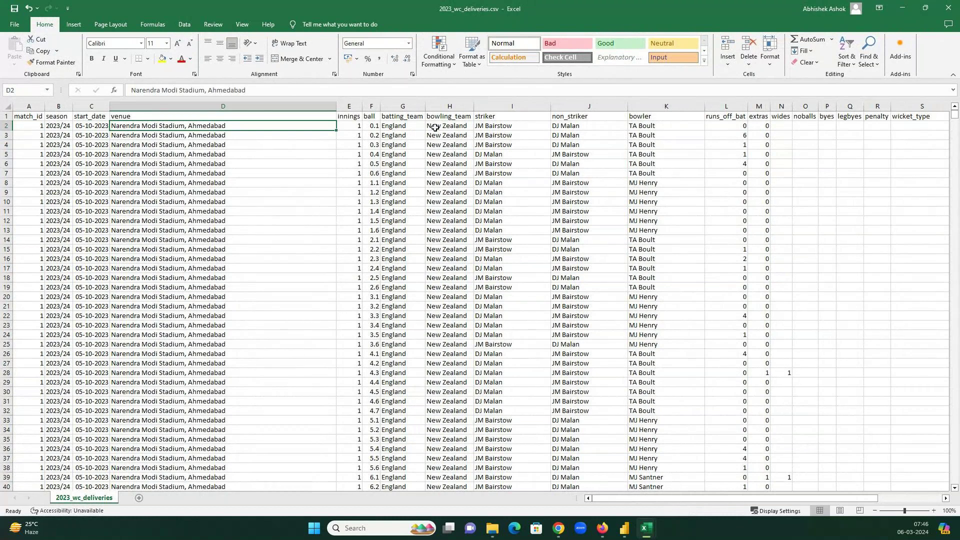
left_click_drag(402, 126, 438, 126)
key("Left")
key("Left")
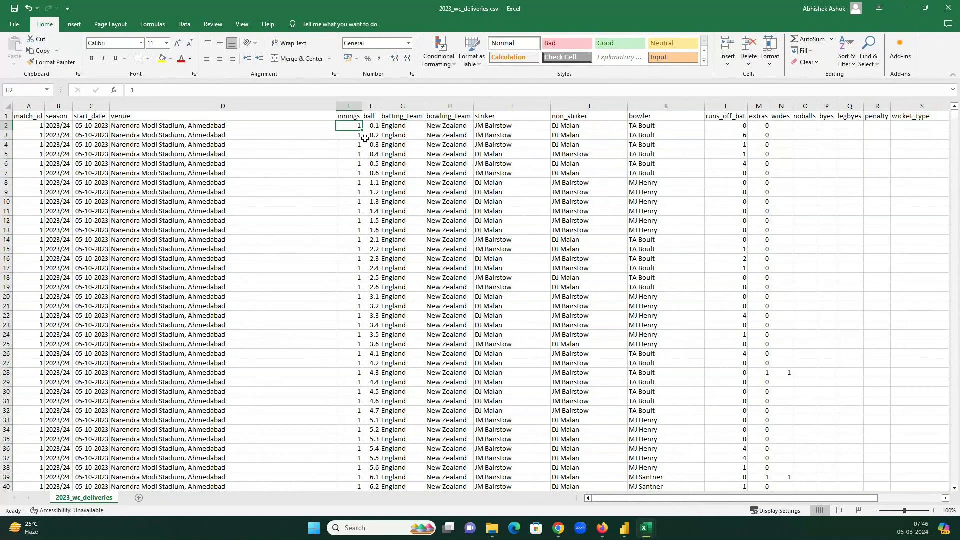
left_click(378, 129)
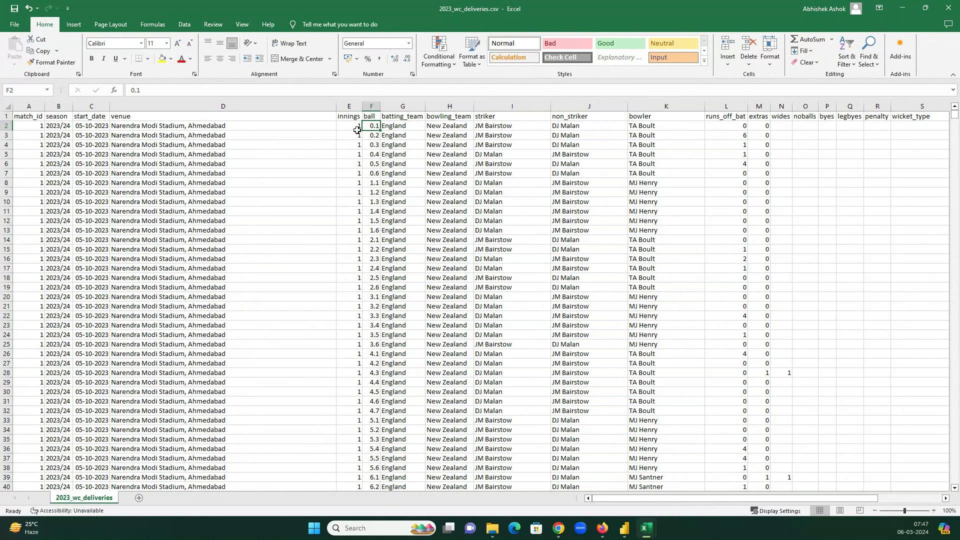
- Review ball 0.1's England batting, New Zealand bowling, striker, non-striker, bowler and runs_off_bat
left_click(404, 126)
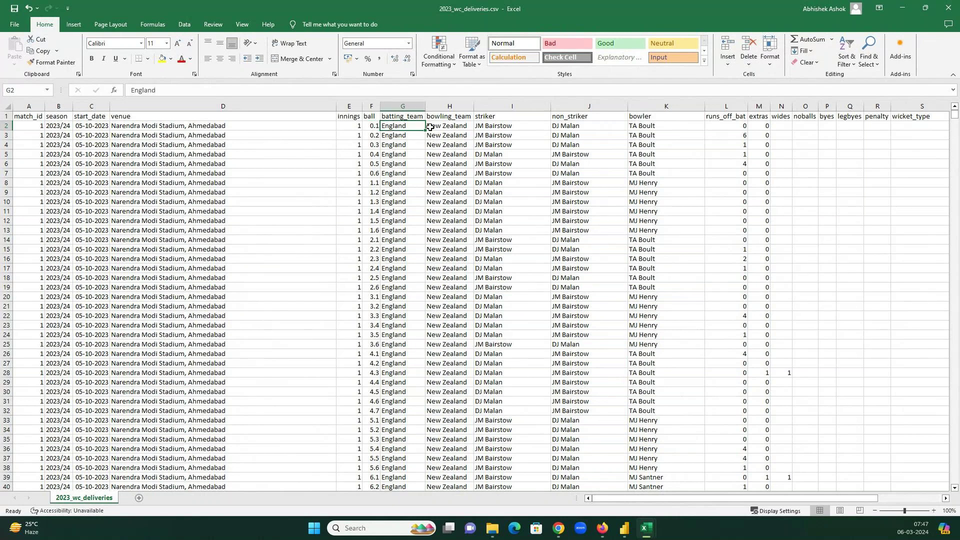
left_click(430, 126)
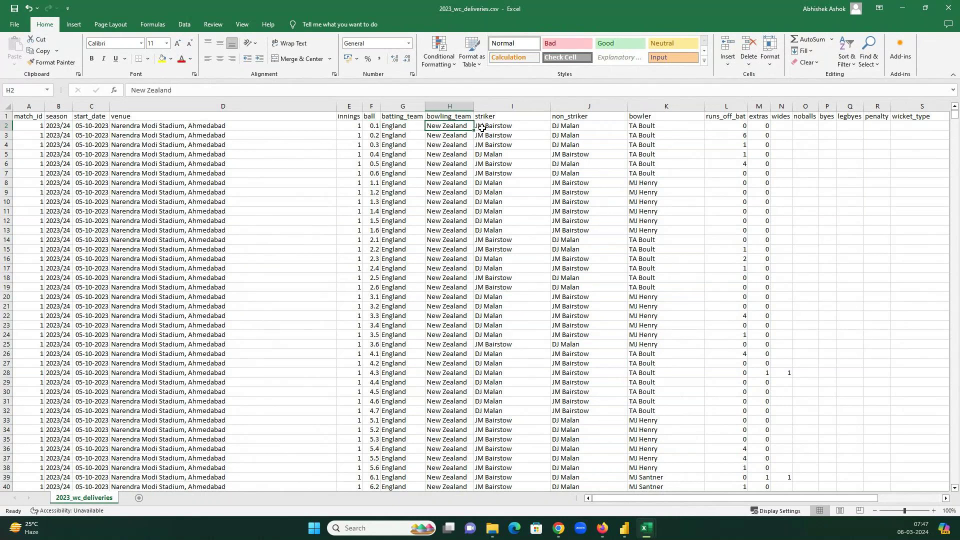
left_click(538, 126)
left_click(574, 124)
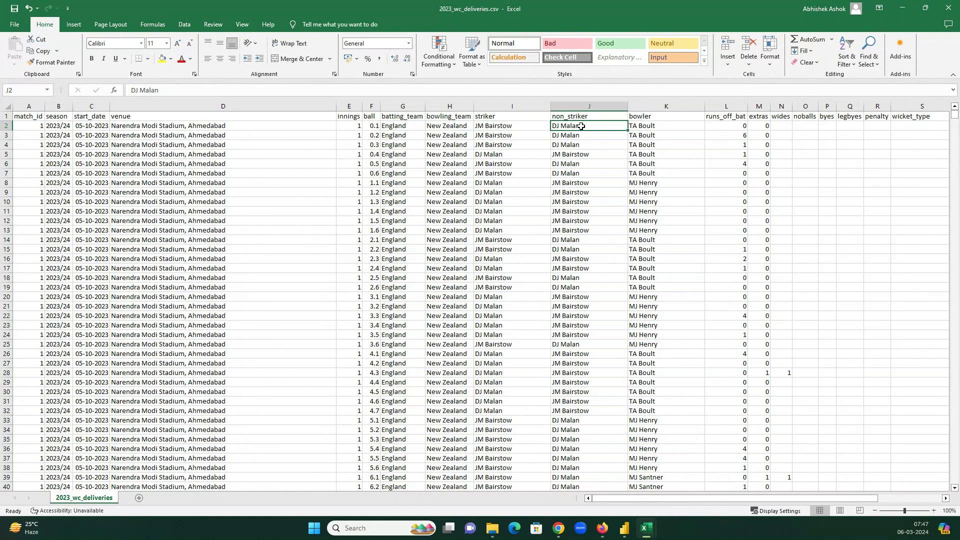
left_click(653, 127)
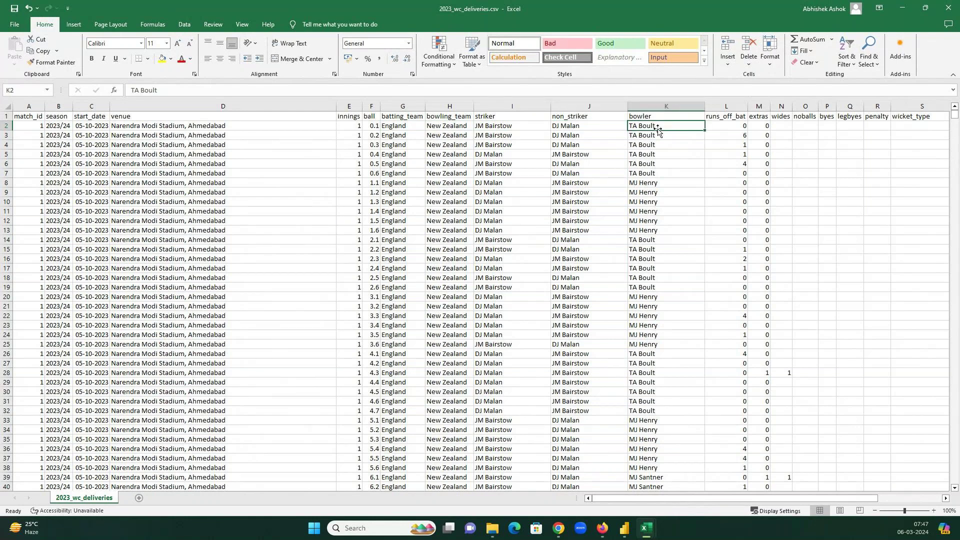
left_click(742, 126)
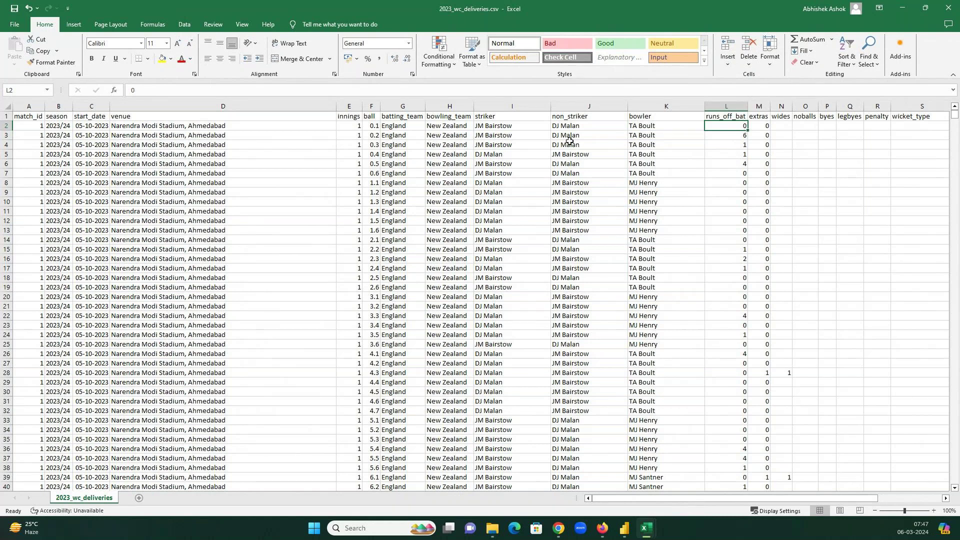
- Look over ball 0.2's 6 runs, row 6's TA Boult delivery and wides, then open Data
left_click(376, 135)
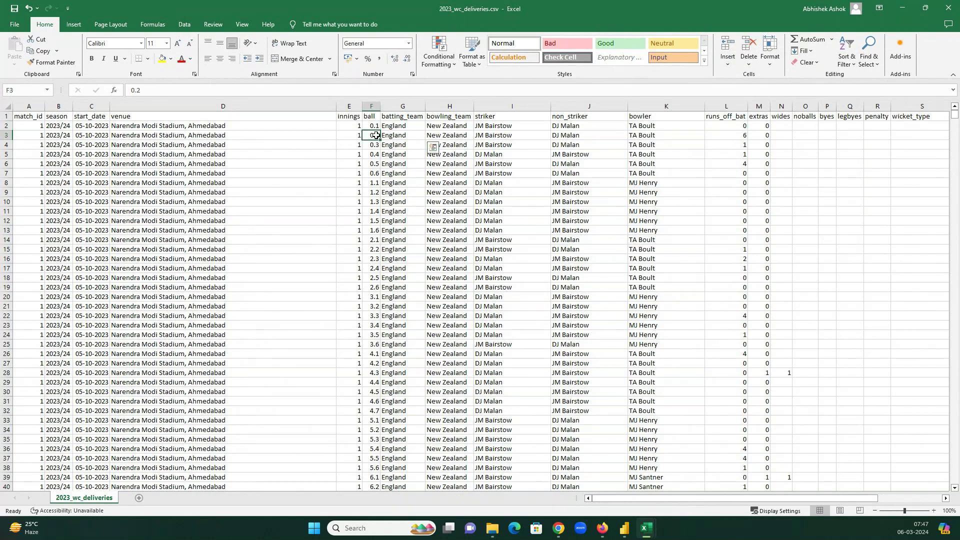
left_click(500, 136)
left_click(718, 138)
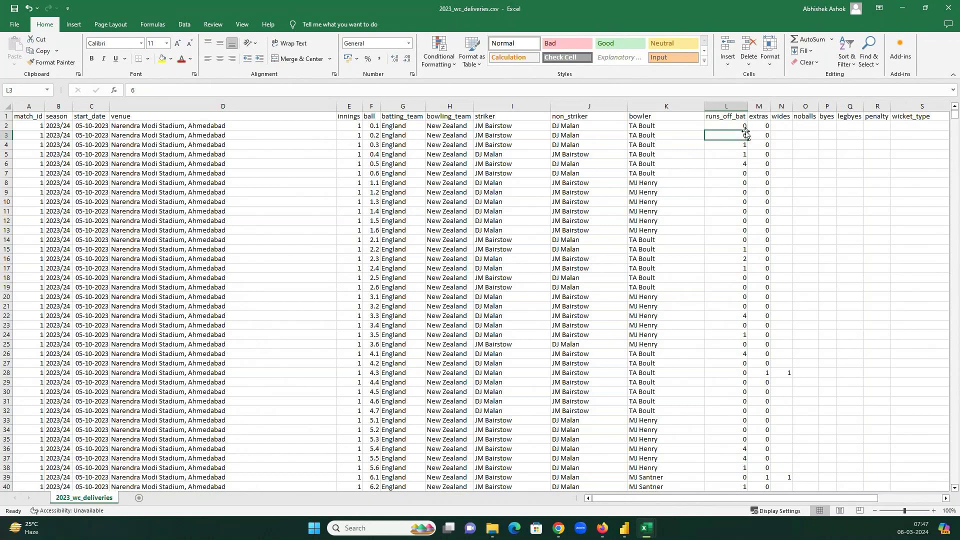
left_click_drag(742, 165, 373, 165)
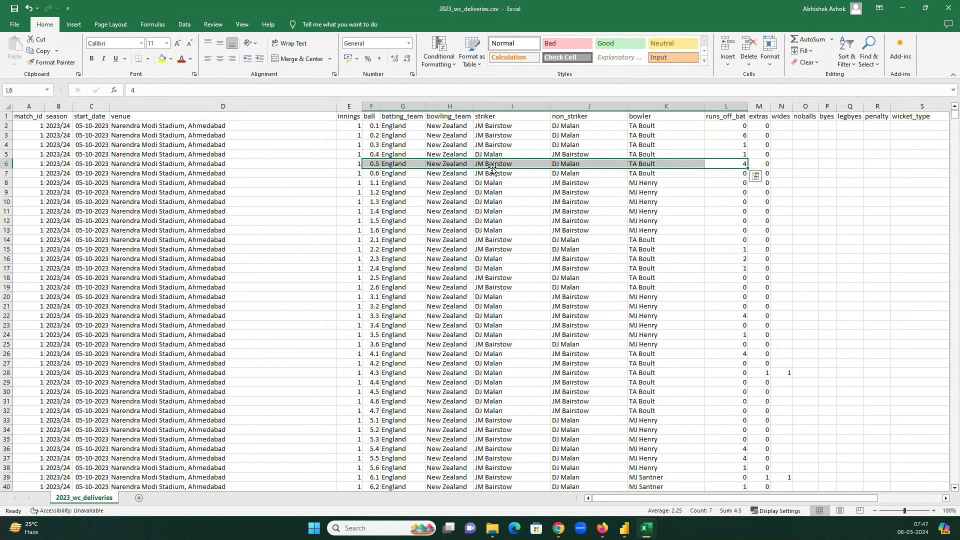
left_click(651, 164)
left_click(733, 162)
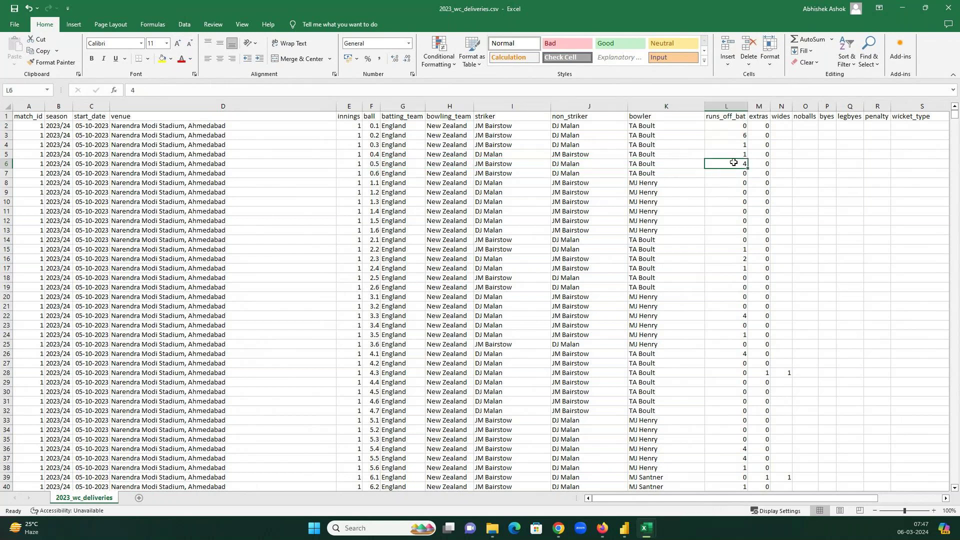
left_click(773, 116)
left_click(183, 25)
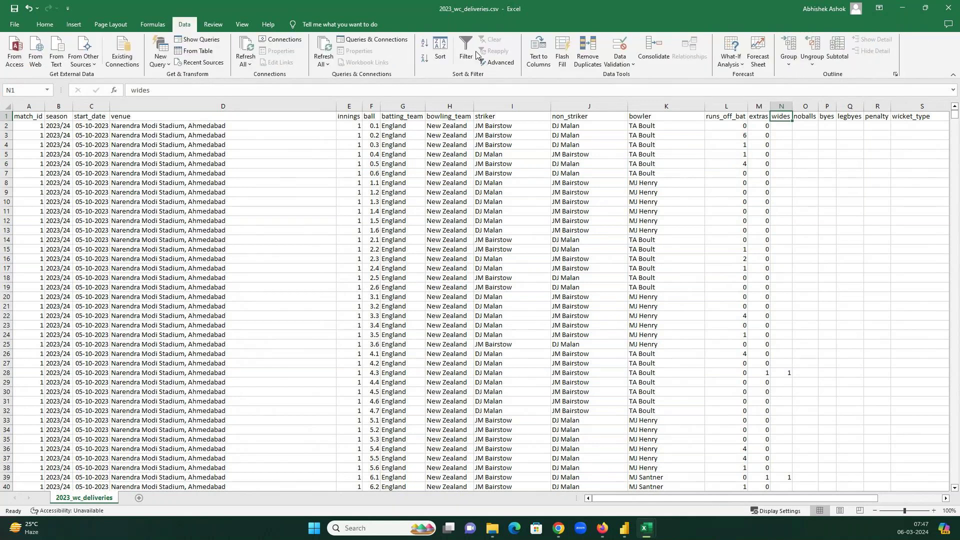
left_click(466, 50)
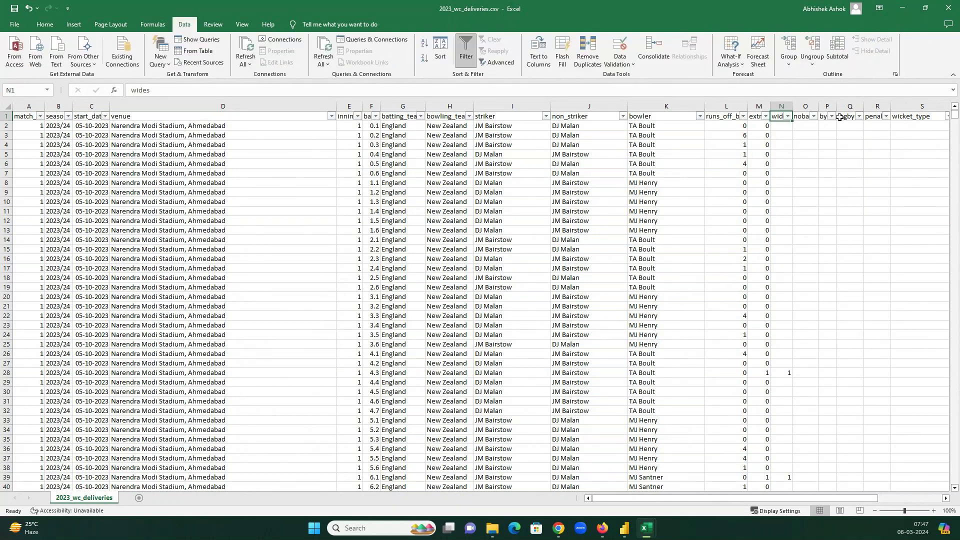
left_click(840, 117)
left_click(947, 116)
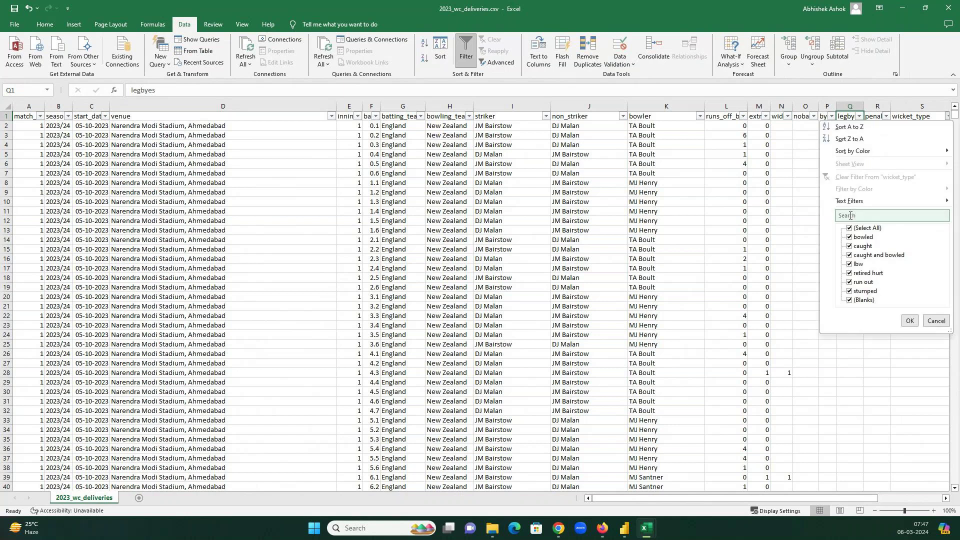
left_click(856, 228)
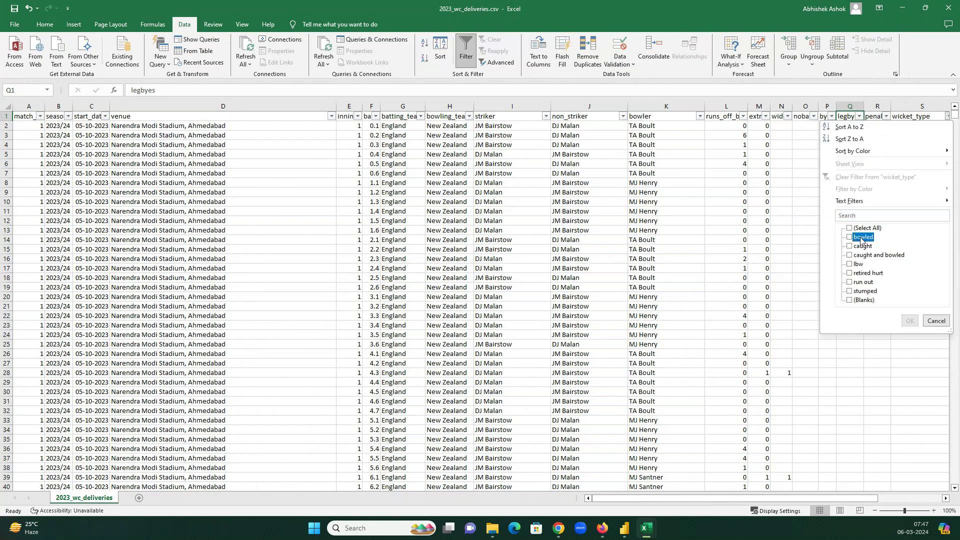
left_click(861, 238)
left_click(909, 320)
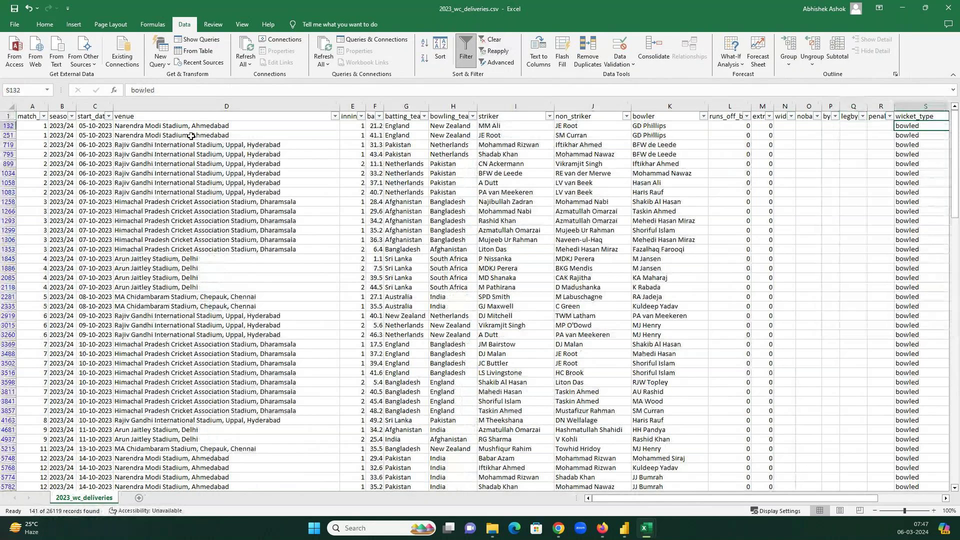
left_click(406, 125)
left_click(466, 126)
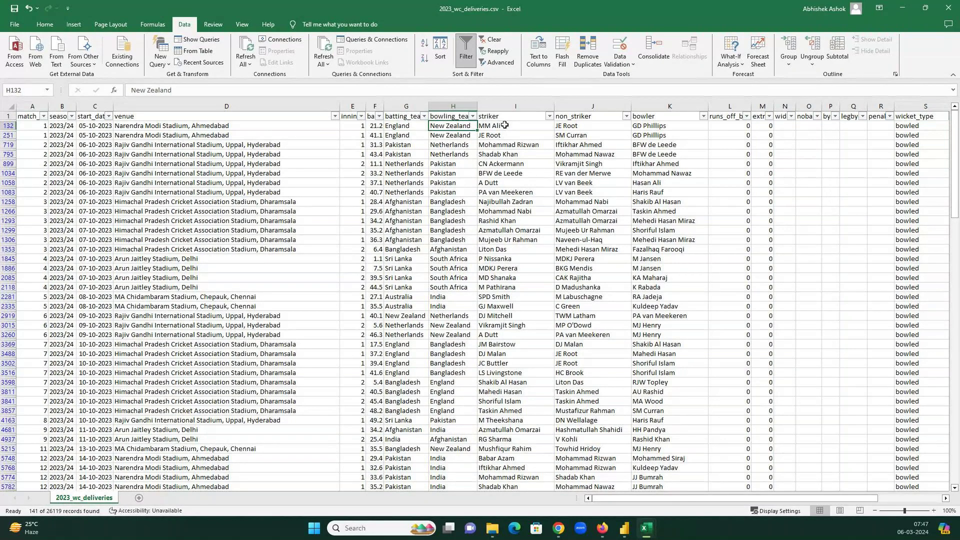
left_click(508, 125)
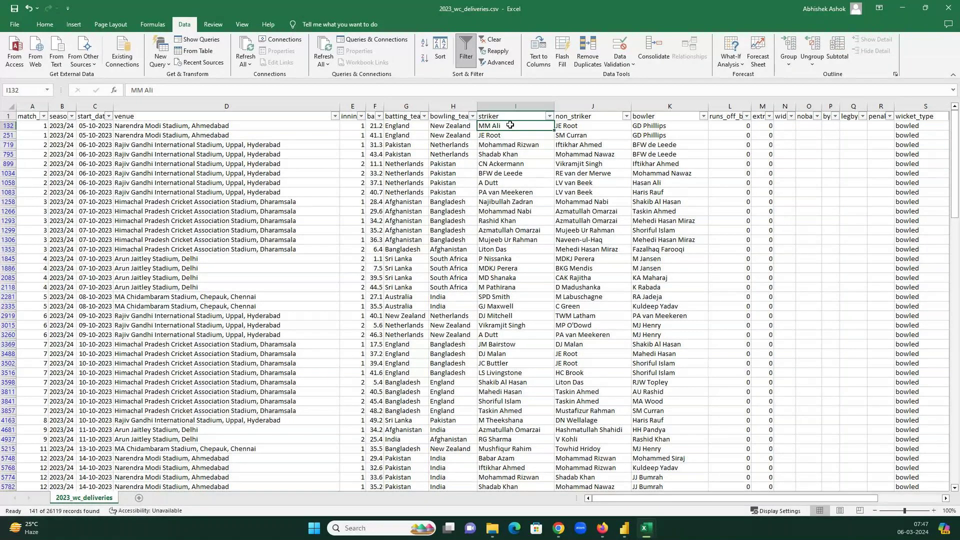
left_click(676, 125)
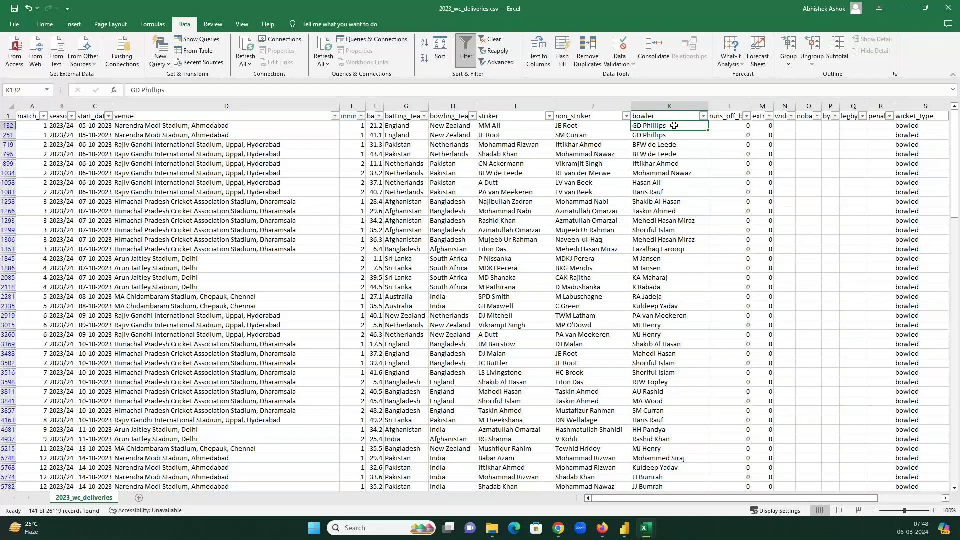
left_click(918, 124)
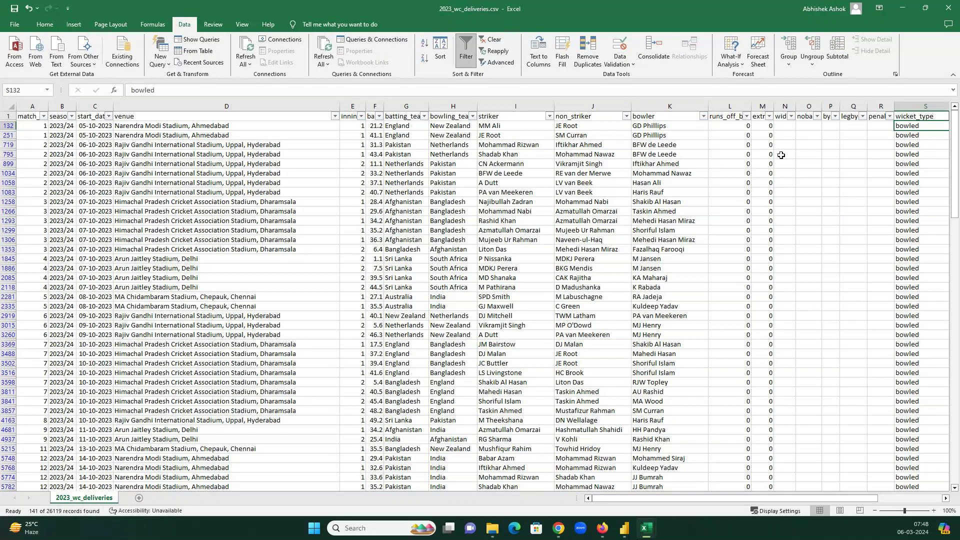
key("Left")
key("Left")
key("Left")
key("Left")
key("Left")
key("Left")
key("Left")
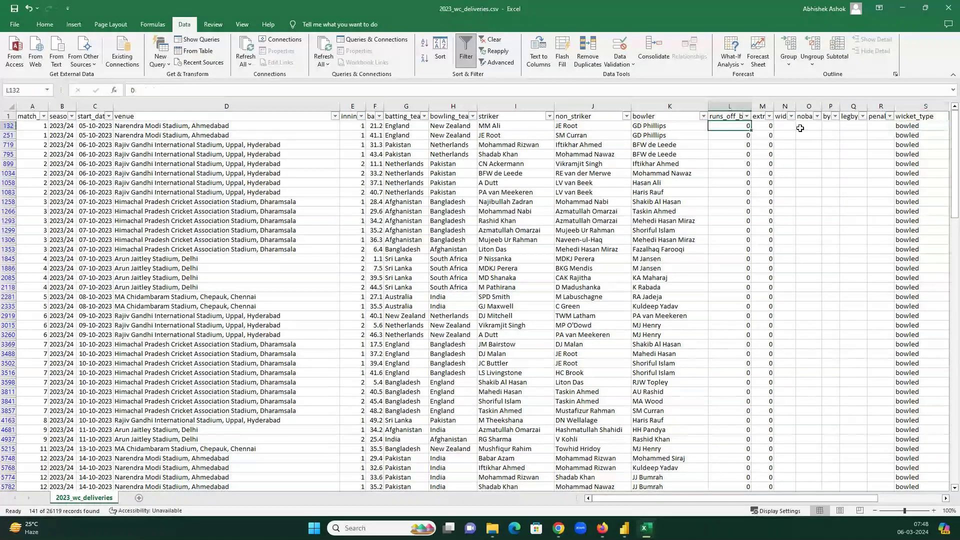
left_click(918, 126)
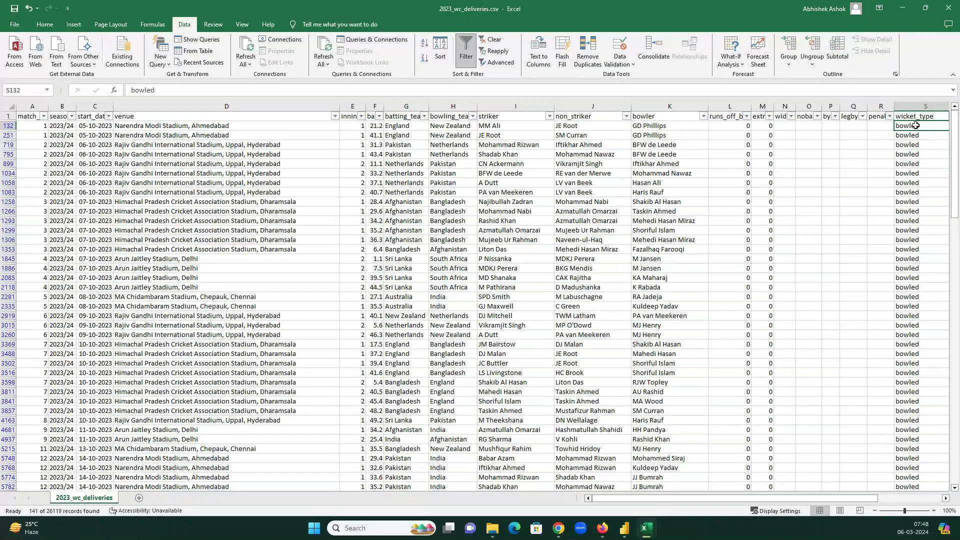
left_click(504, 136)
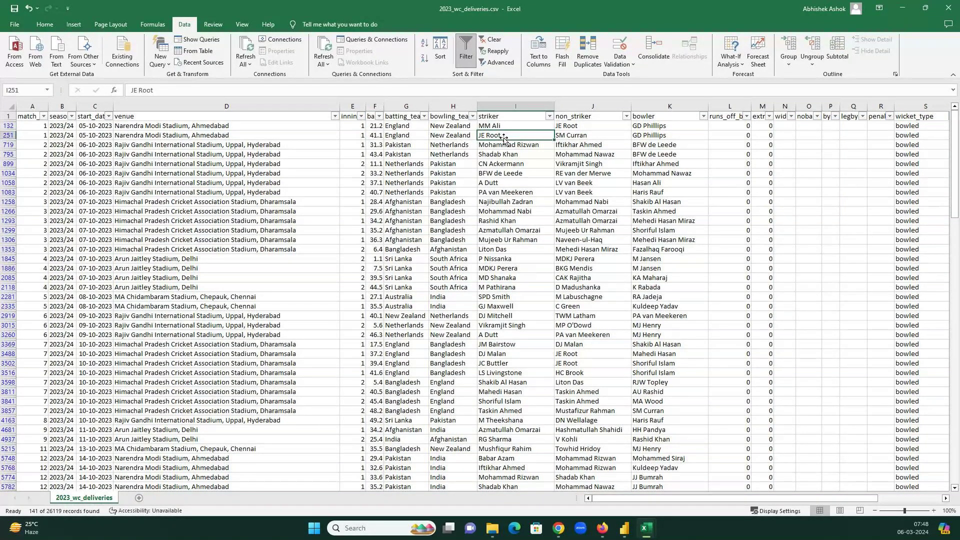
key("ctrl+Right")
key("ctrl+Right")
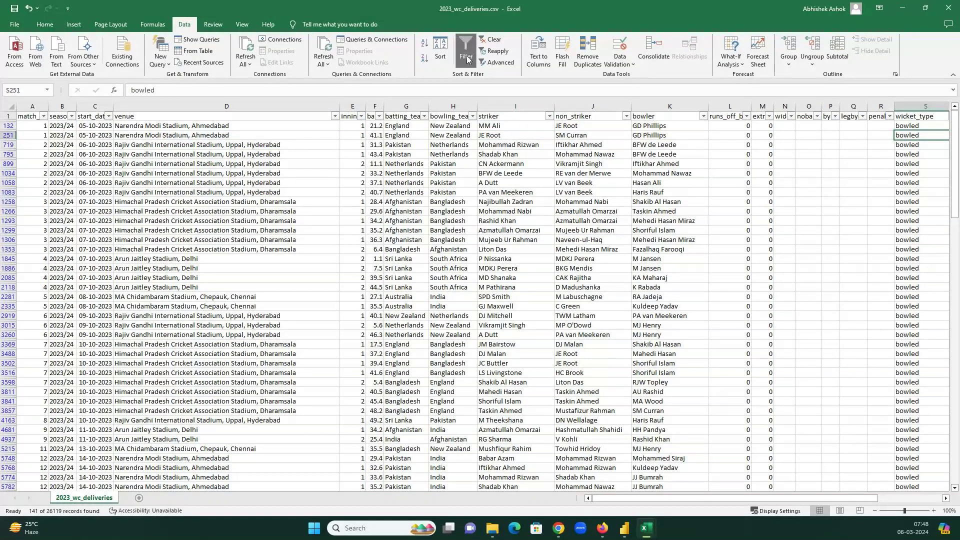
left_click(466, 55)
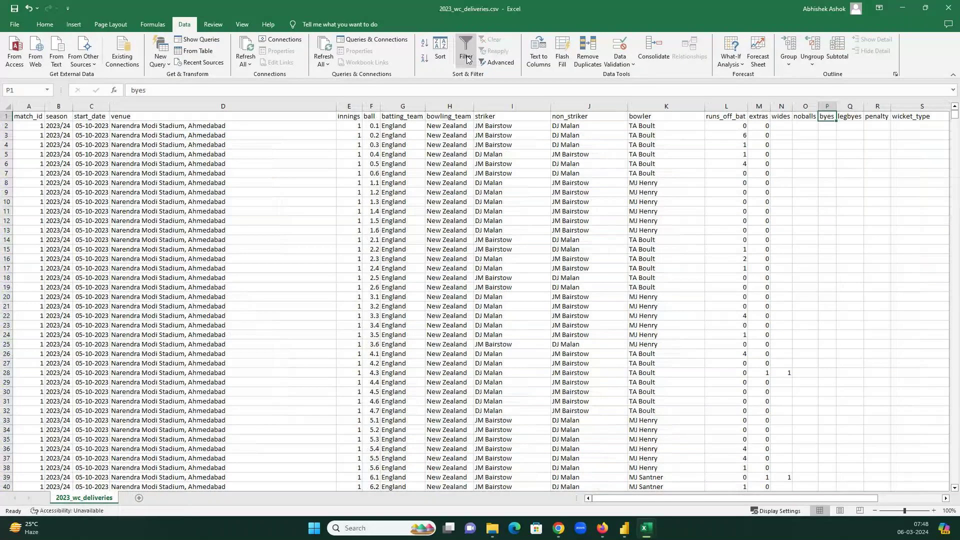
- Scan the remaining deliveries columns, return to A1, and switch to the GoTo meeting
key("Right")
key("Right")
key("Right")
key("Right")
key("Right")
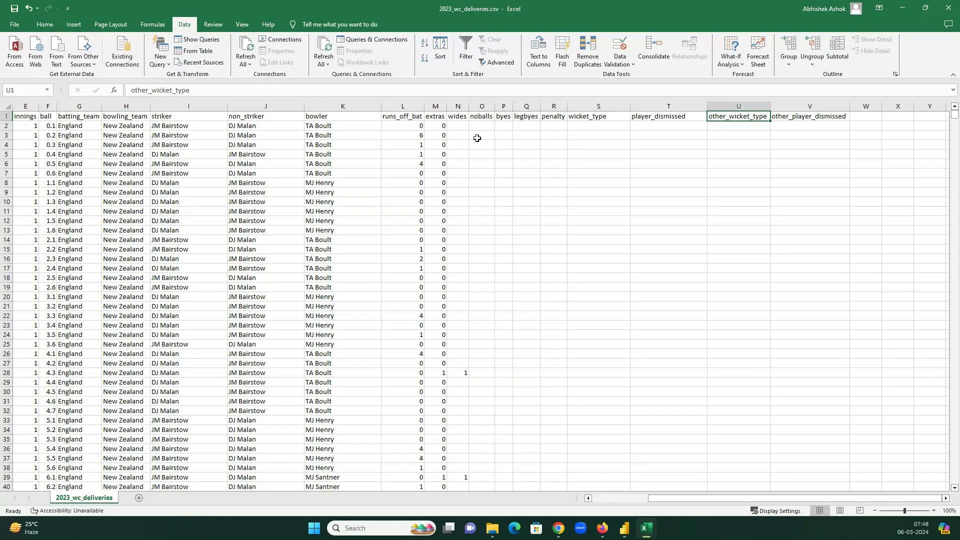
key("ctrl+Home")
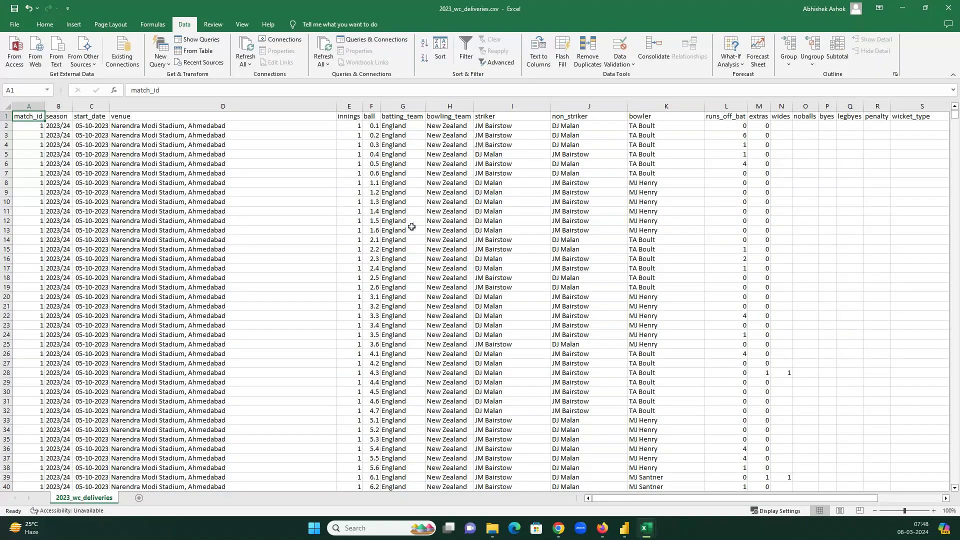
key("alt+Tab")
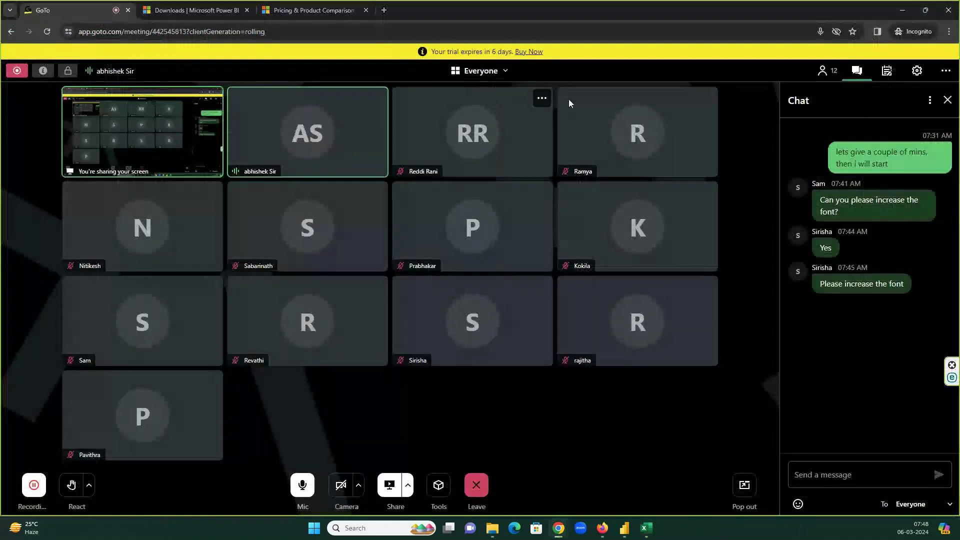
- Minimize the GoTo meeting window and return to the Excel deliveries sheet
left_click(899, 10)
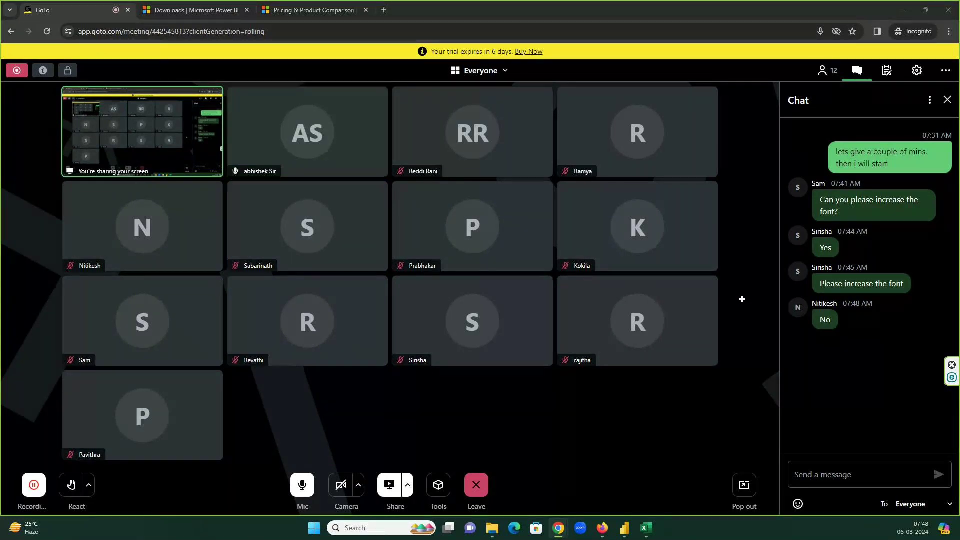
key("alt+Tab")
- Zoom the deliveries sheet to 90%, read the meeting chat, then return to cell A1
double_click(934, 510)
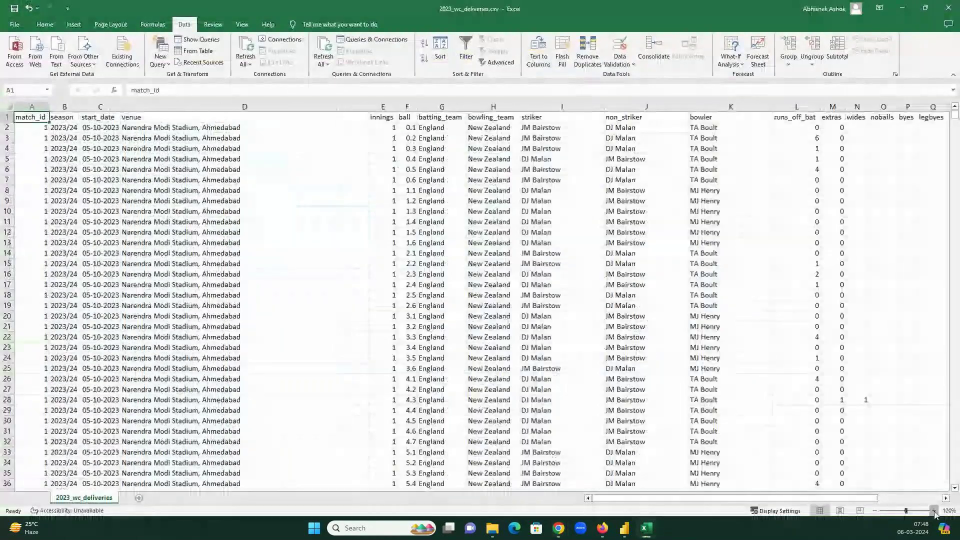
left_click(875, 510)
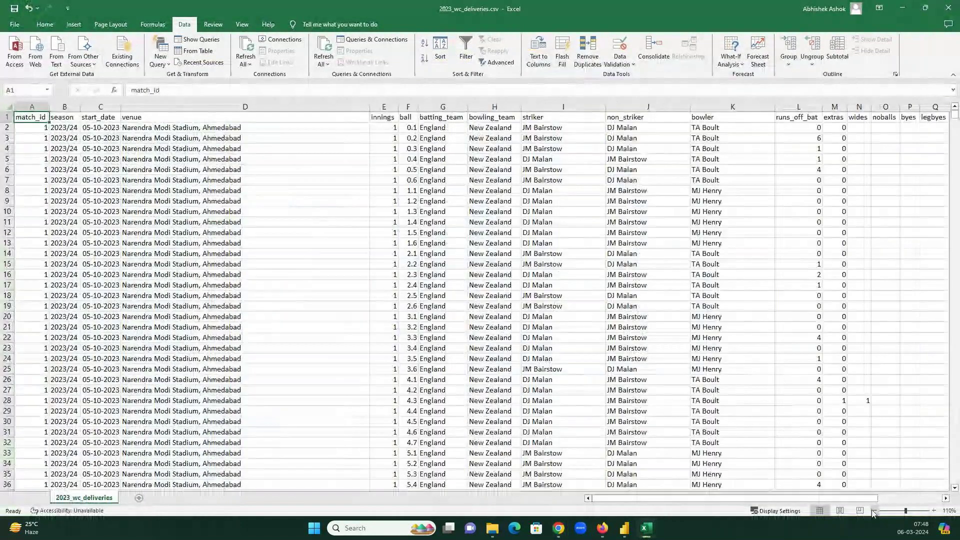
left_click(872, 510)
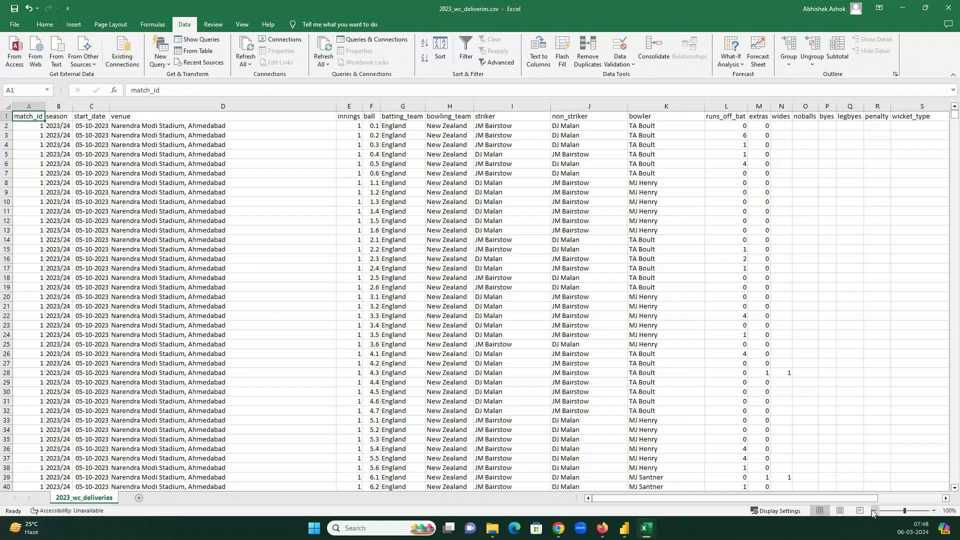
left_click(872, 510)
key("alt+Tab")
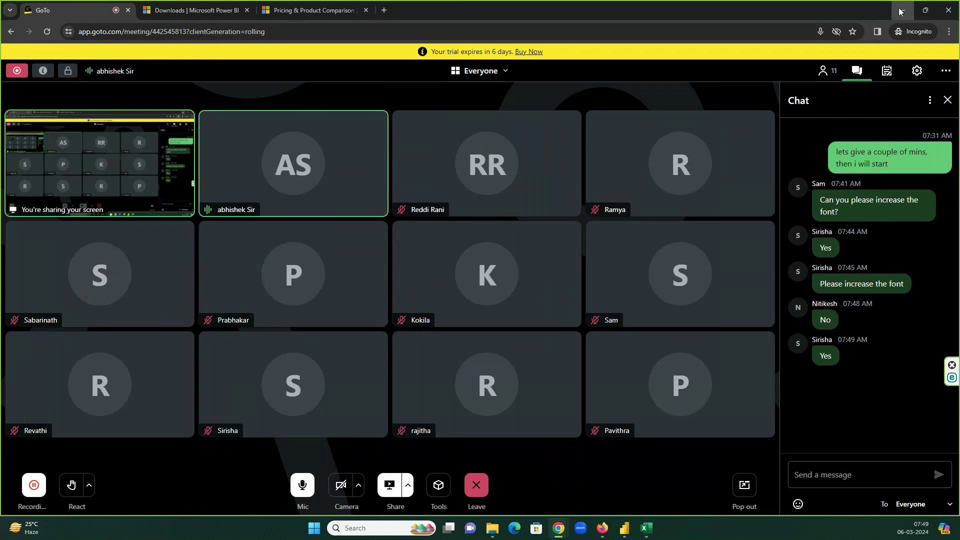
left_click(898, 12)
left_click(488, 156)
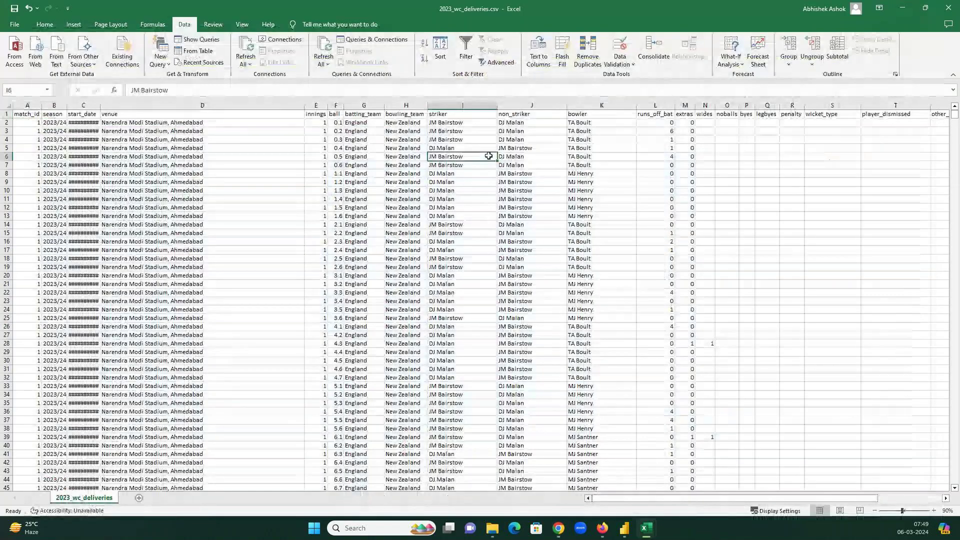
key("ctrl+Home")
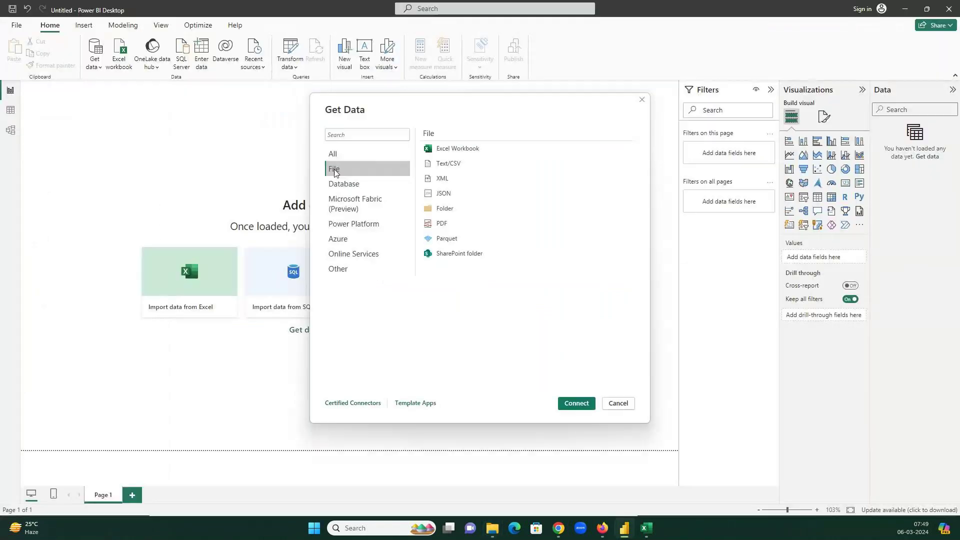
- Start a Text/CSV import through Get data > More… > File
left_click(452, 166)
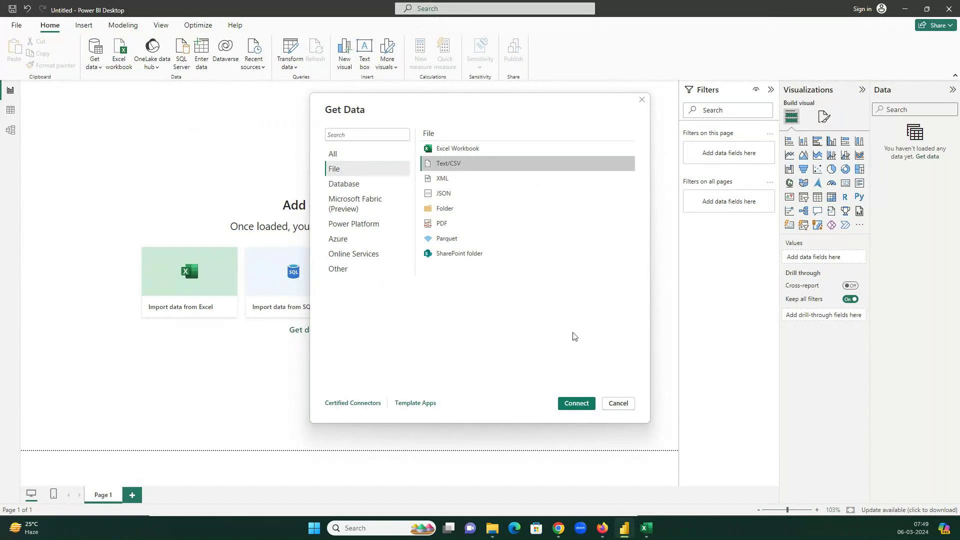
left_click(620, 403)
left_click(94, 64)
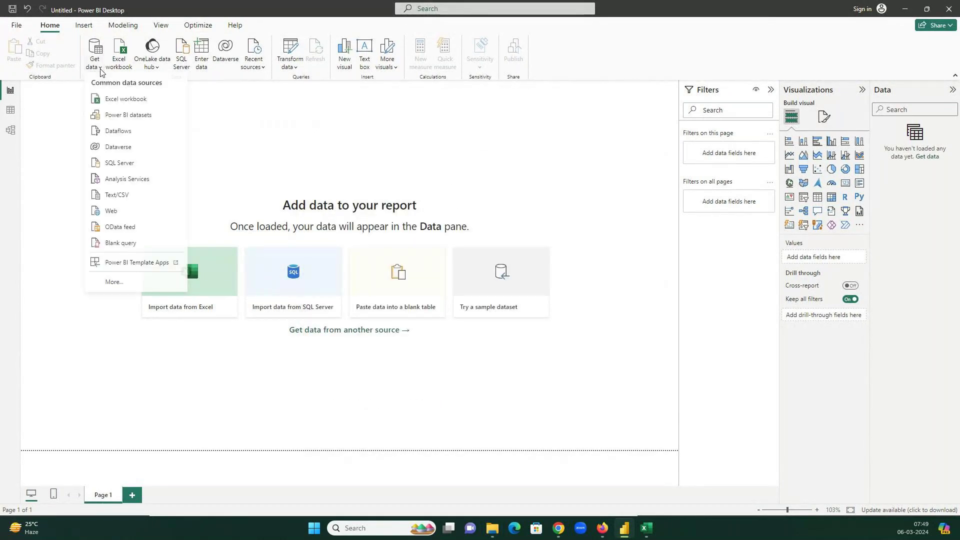
left_click(116, 282)
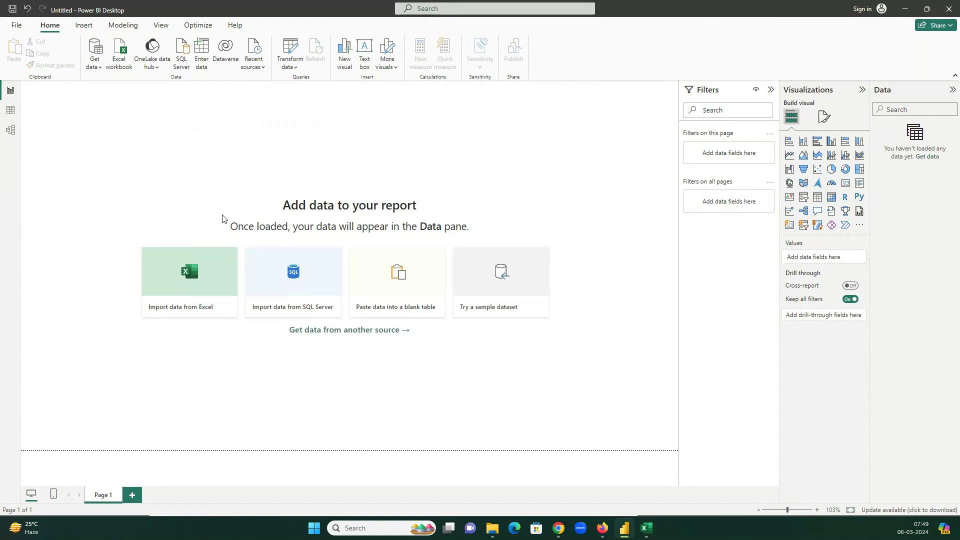
left_click(333, 169)
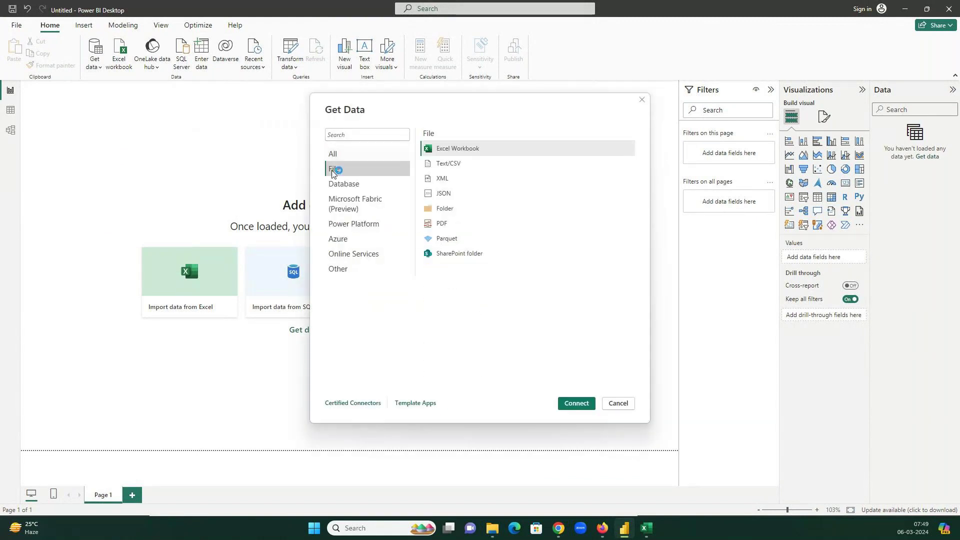
double_click(469, 164)
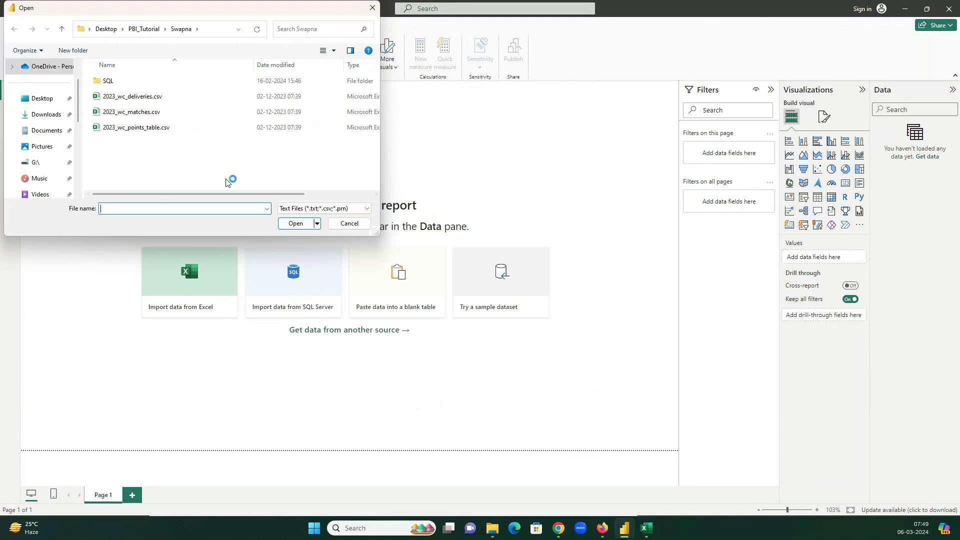
- Pick PBI_Tutorial\6Mar24\2023_wc_points_table.csv and load it into the report
left_click_drag(379, 235, 696, 239)
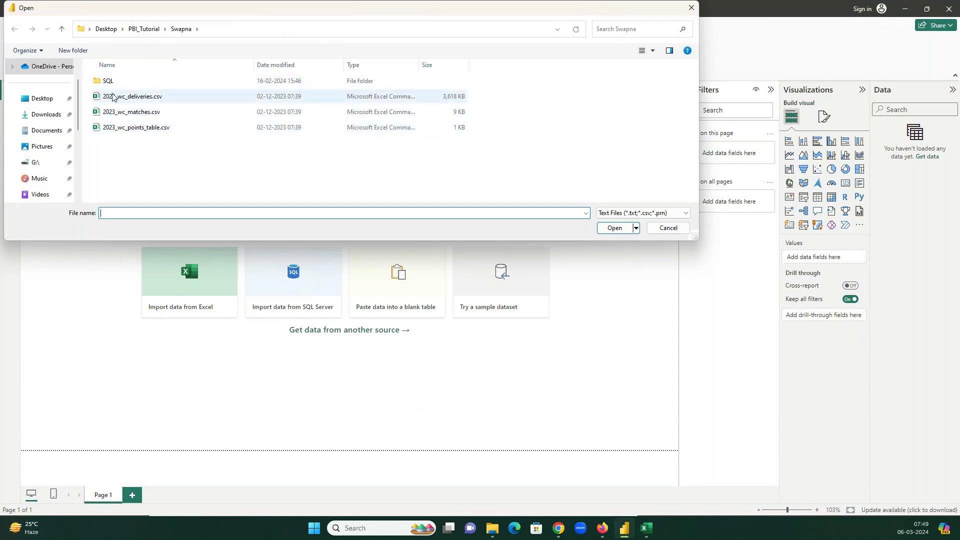
left_click(138, 31)
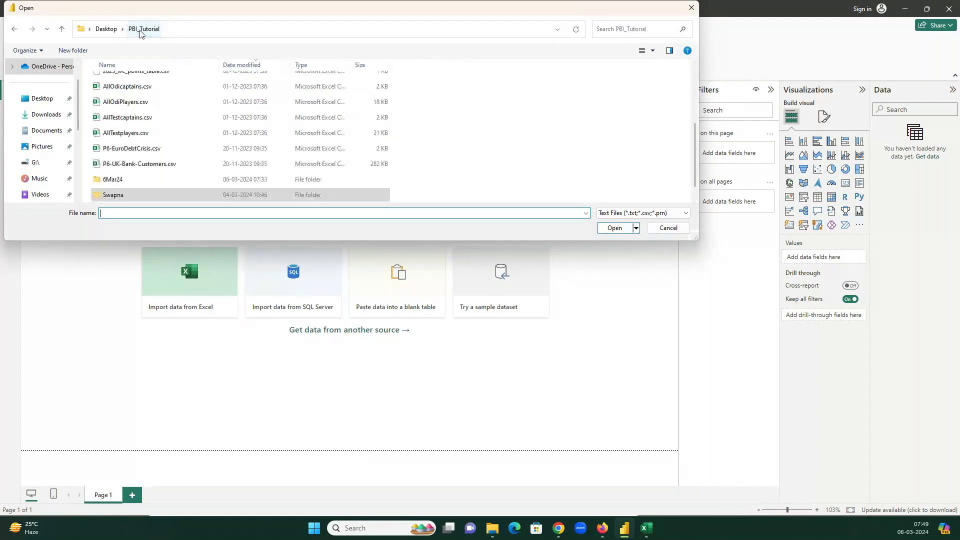
double_click(125, 185)
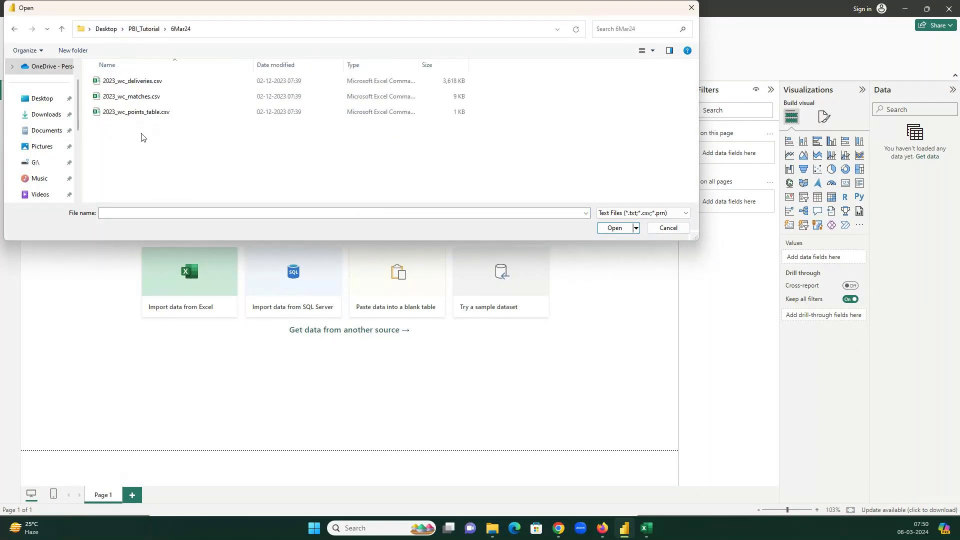
left_click(140, 114)
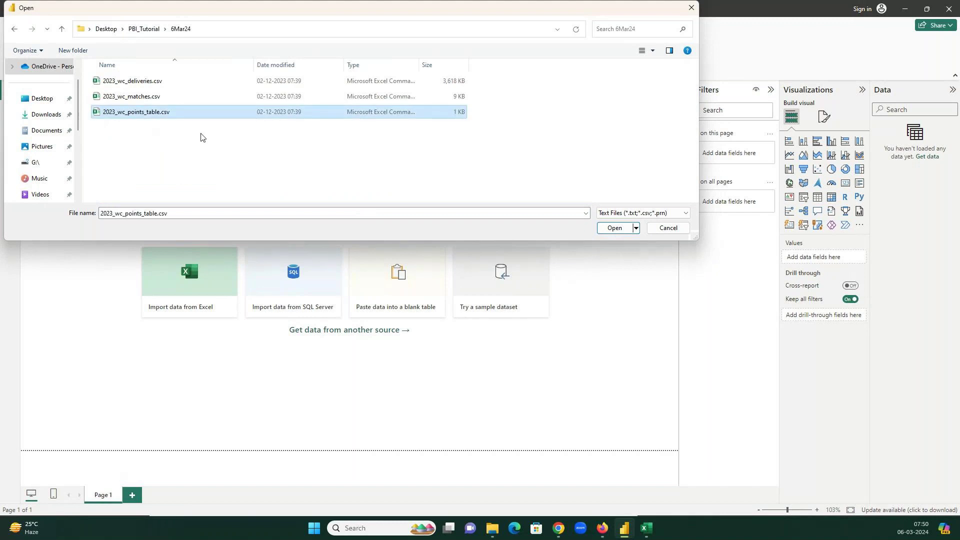
left_click(616, 229)
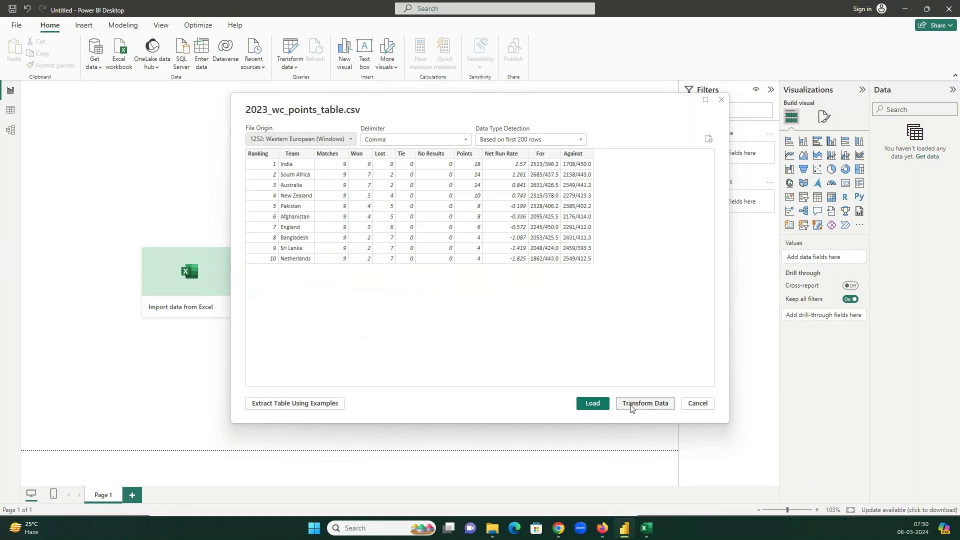
left_click(591, 404)
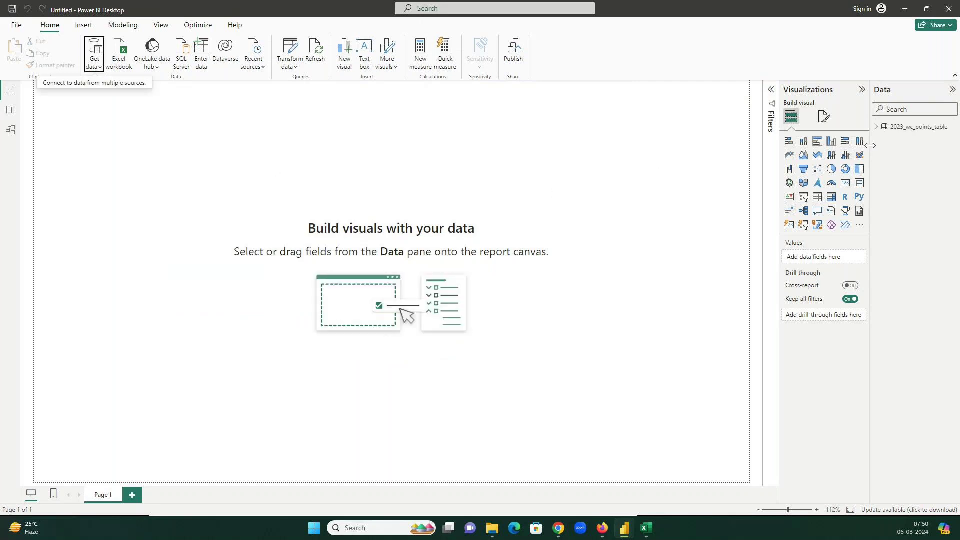
- Widen the Data pane and expand 2023_wc_points_table to list its fields
left_click_drag(870, 143, 807, 140)
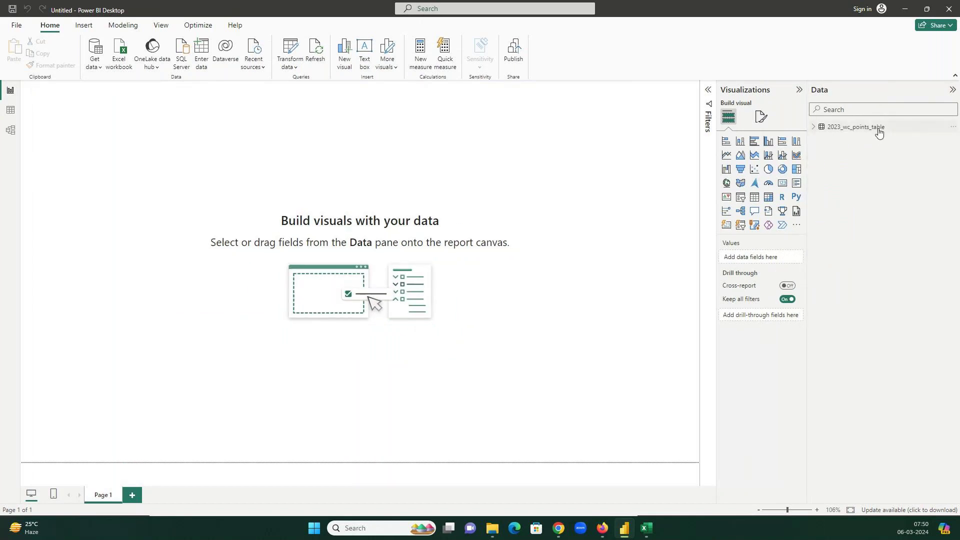
left_click(814, 129)
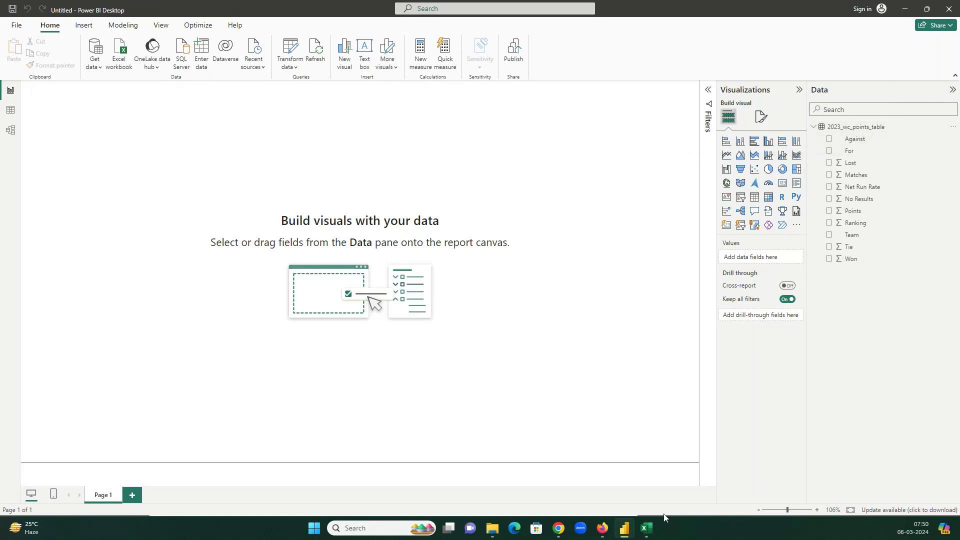
mouse_move(653, 529)
left_click(646, 477)
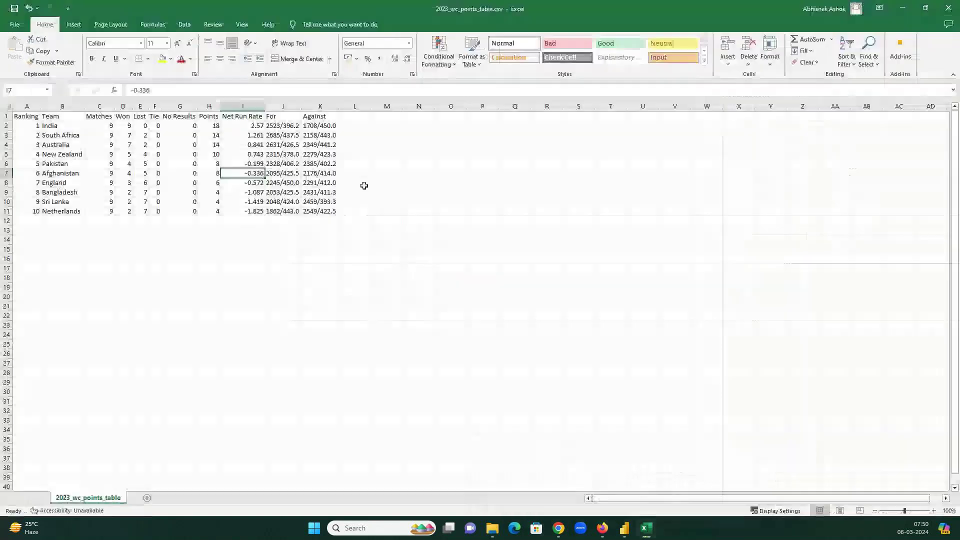
key("super+Down")
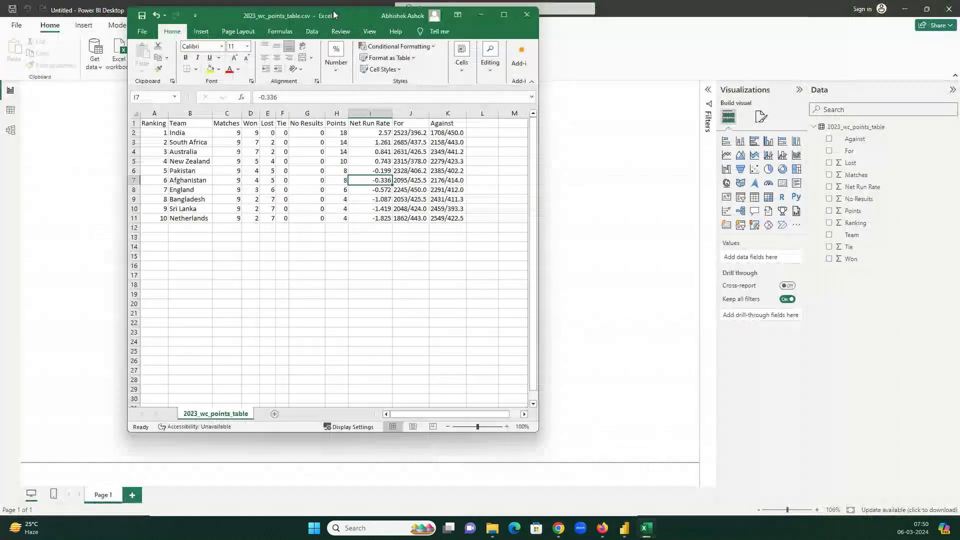
left_click(128, 125)
left_click(199, 125)
left_click(228, 126)
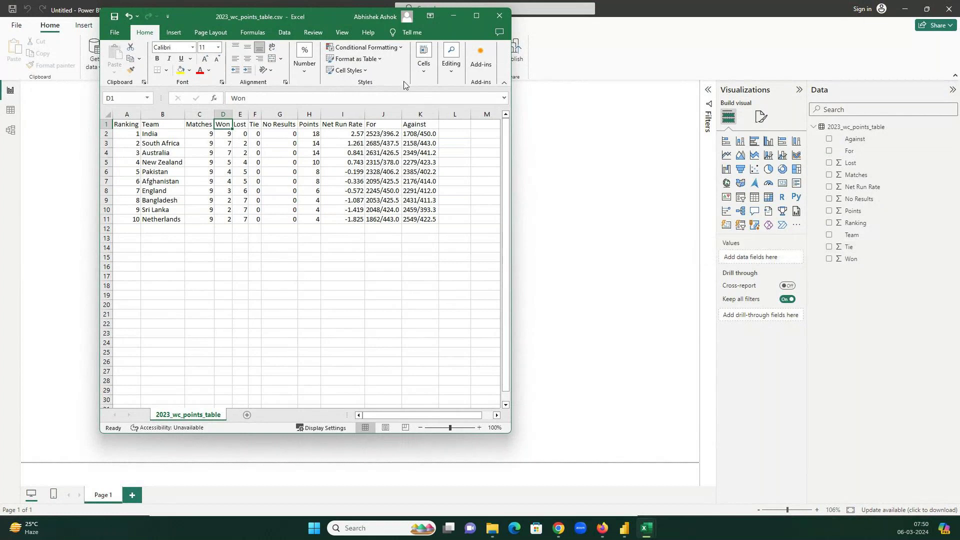
left_click(476, 15)
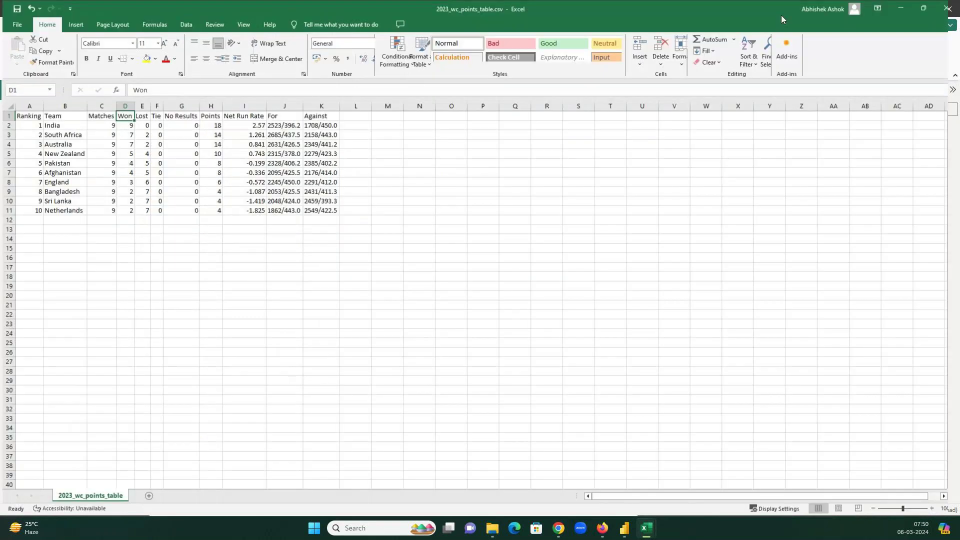
left_click(900, 9)
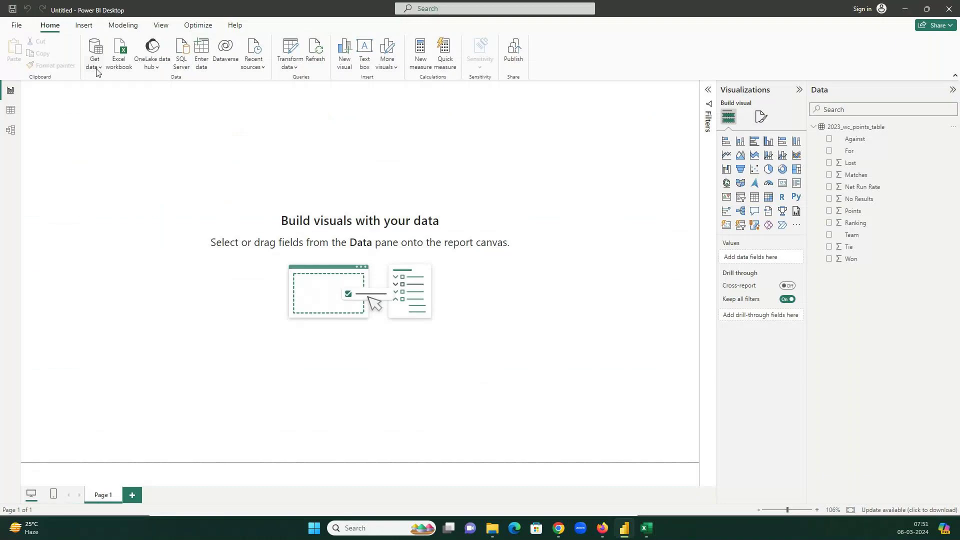
- Load 2023_wc_matches.csv from the 6Mar24 folder through the Text/CSV connector
left_click(97, 71)
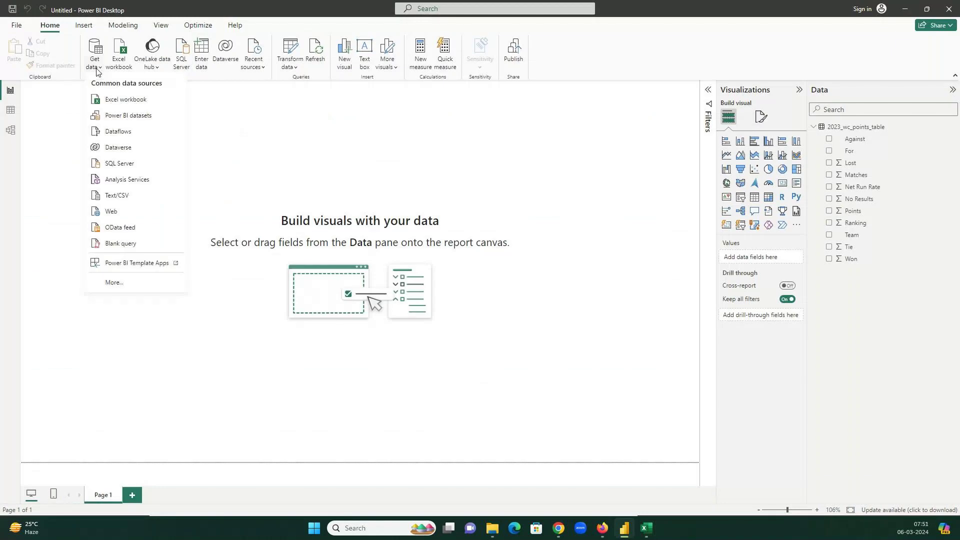
left_click(112, 284)
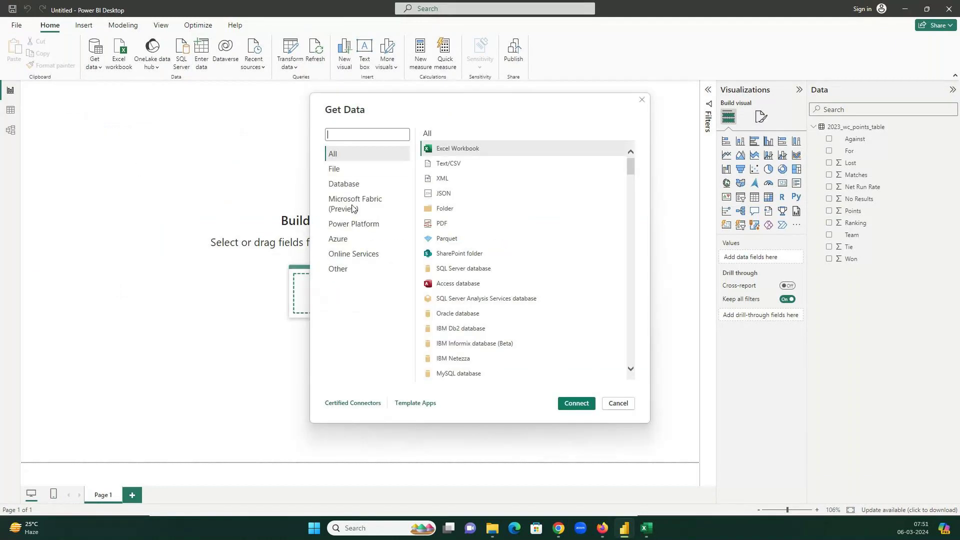
left_click(345, 168)
left_click(447, 163)
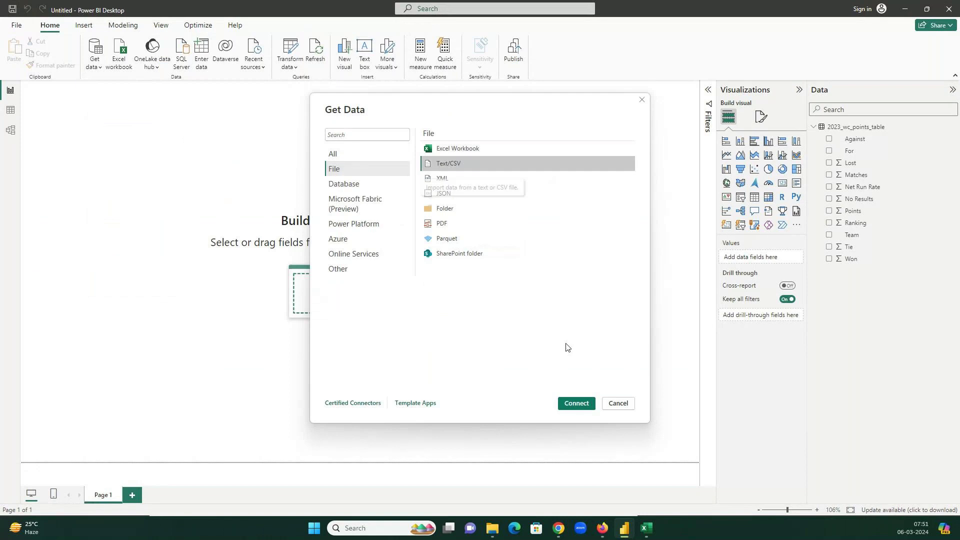
left_click(576, 404)
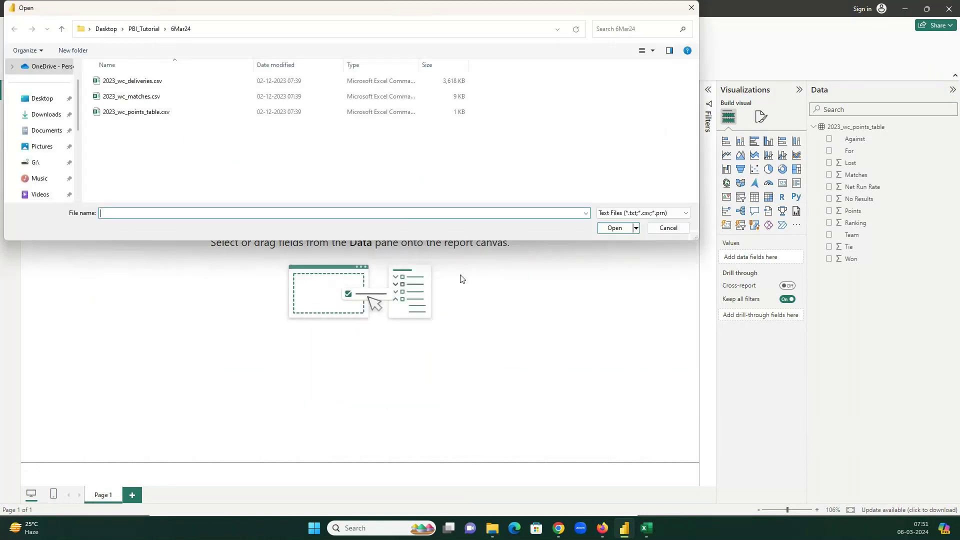
left_click(150, 100)
left_click(628, 229)
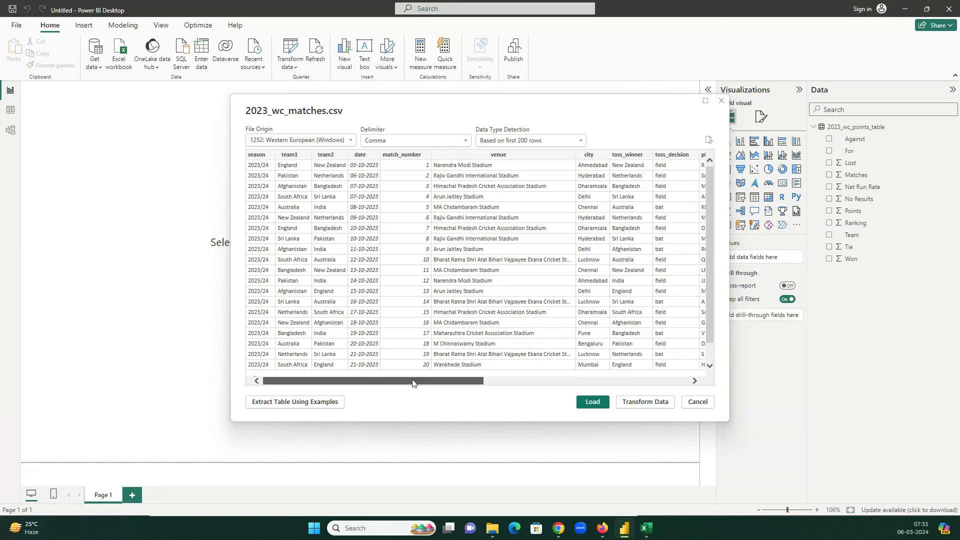
left_click_drag(412, 382, 331, 372)
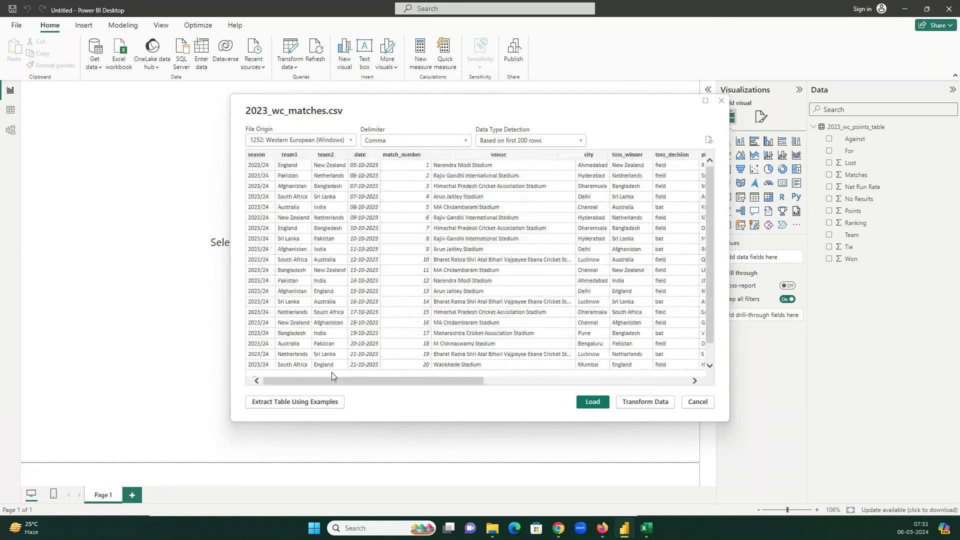
left_click(594, 403)
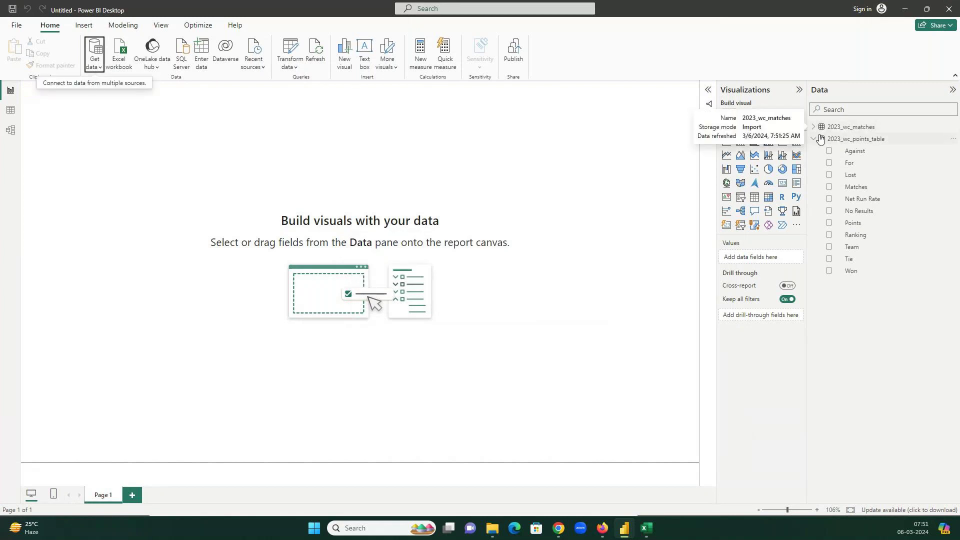
left_click(813, 129)
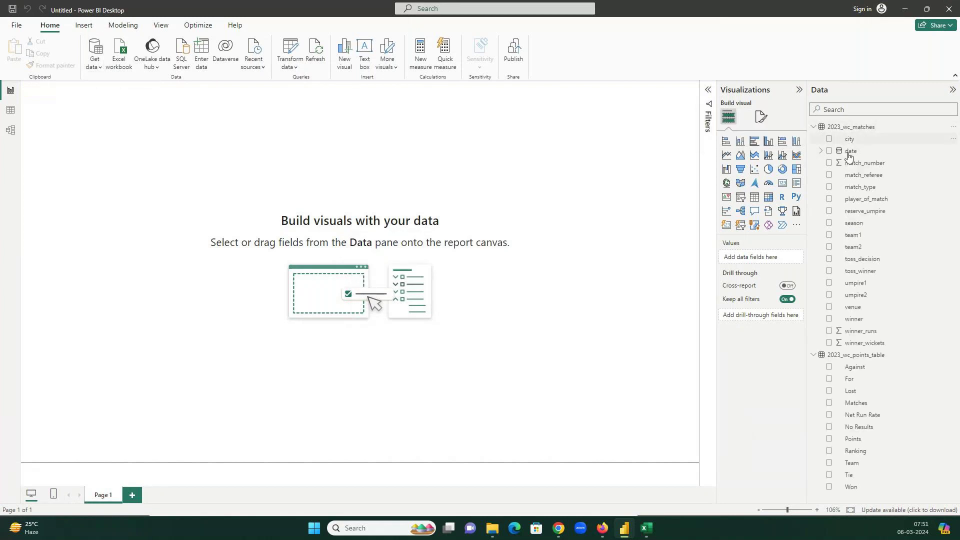
mouse_move(648, 528)
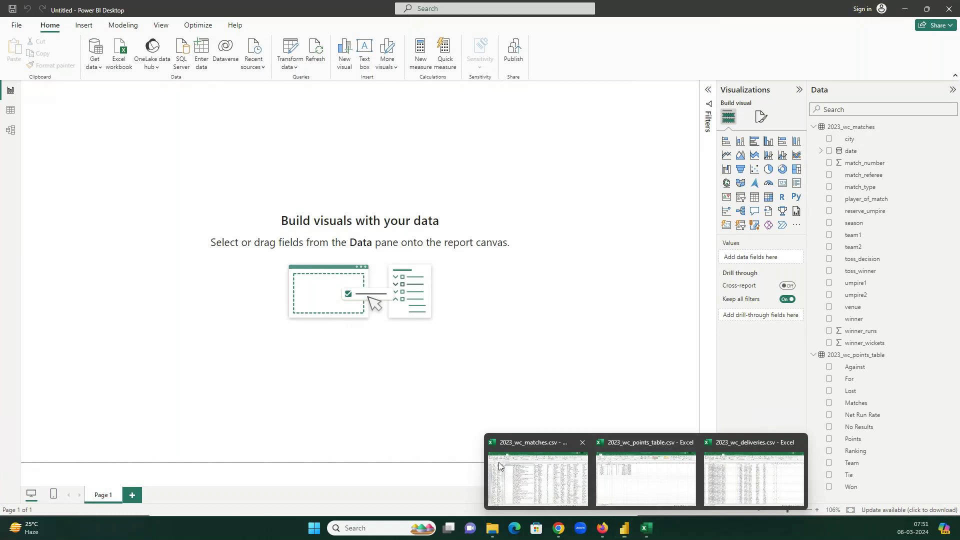
left_click(537, 479)
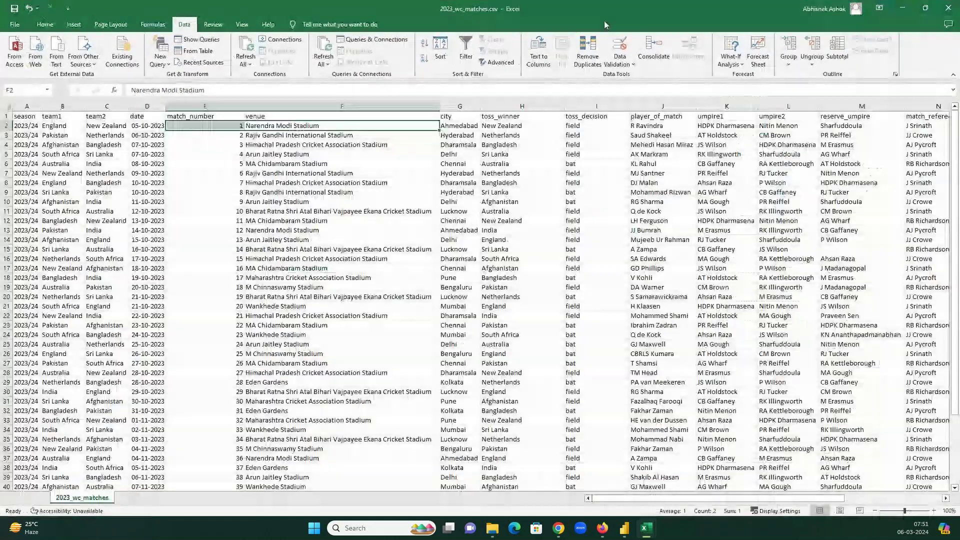
left_click_drag(604, 20, 247, 35)
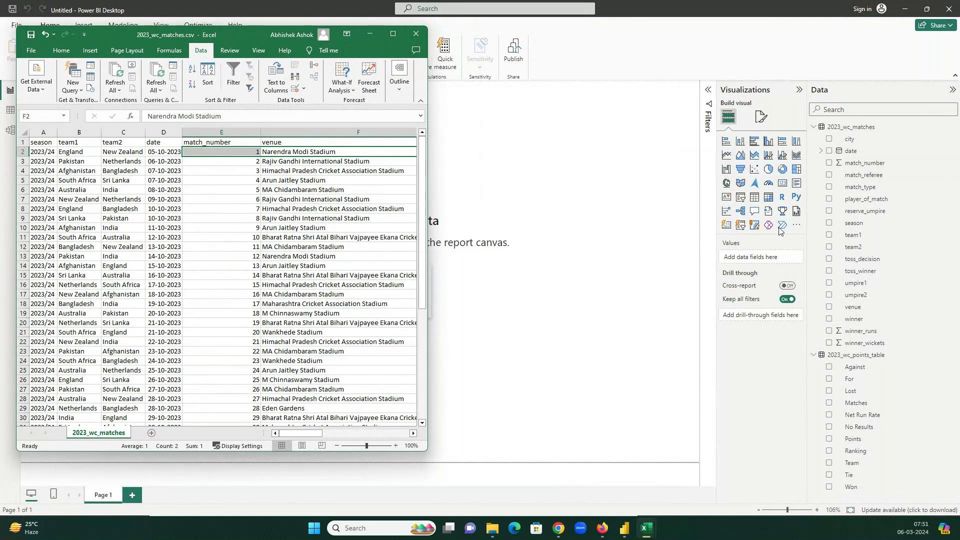
left_click(393, 38)
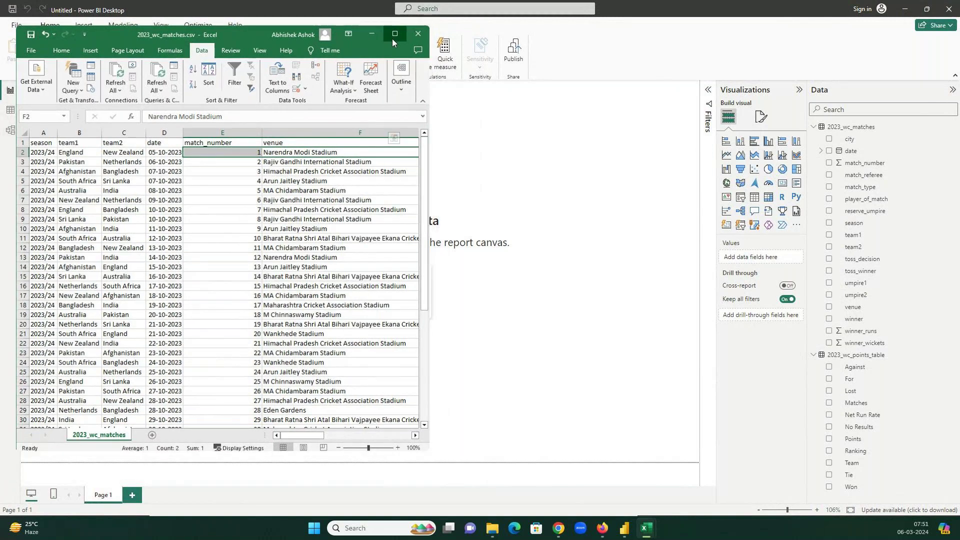
key("alt+Tab")
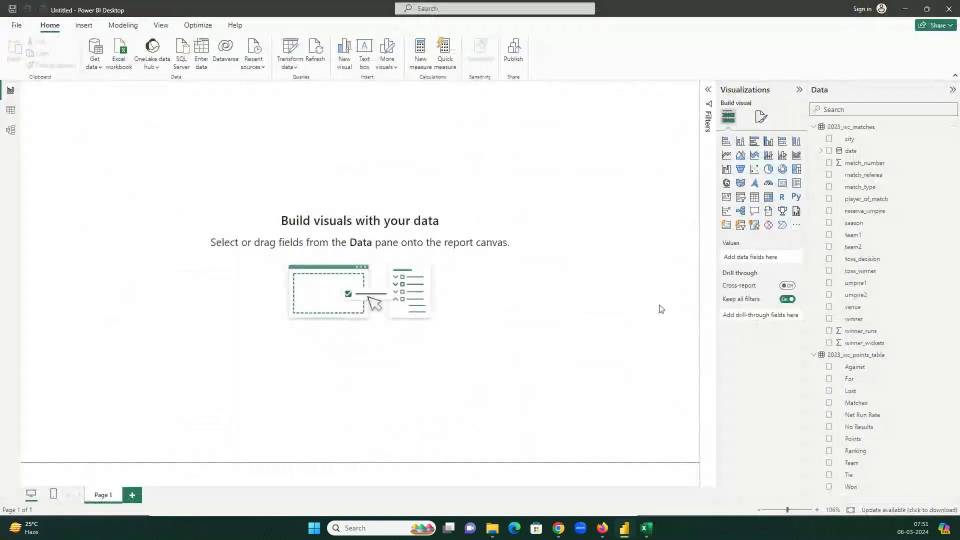
- Hide the GoTo meeting window and bring up the 6Mar24 folder in File Explorer
mouse_move(566, 522)
left_click(545, 498)
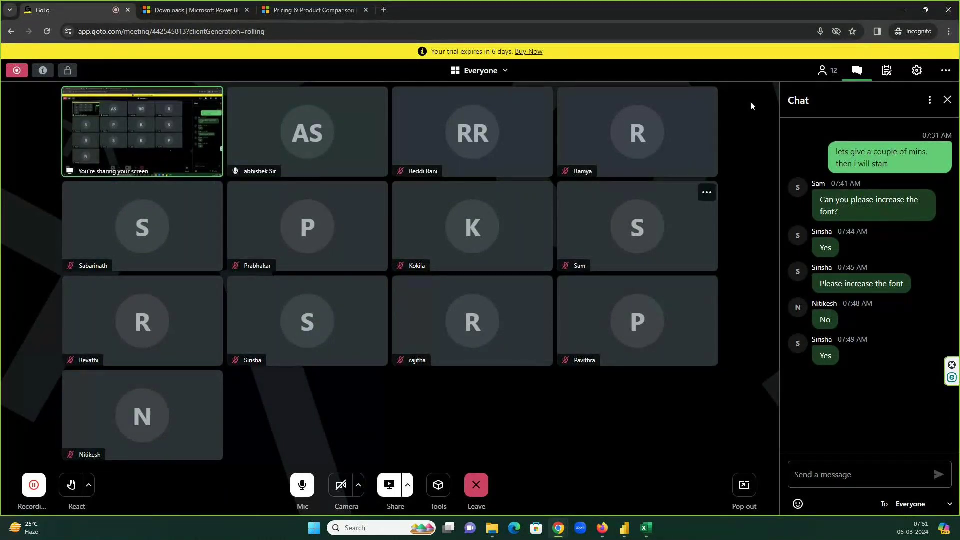
left_click(907, 9)
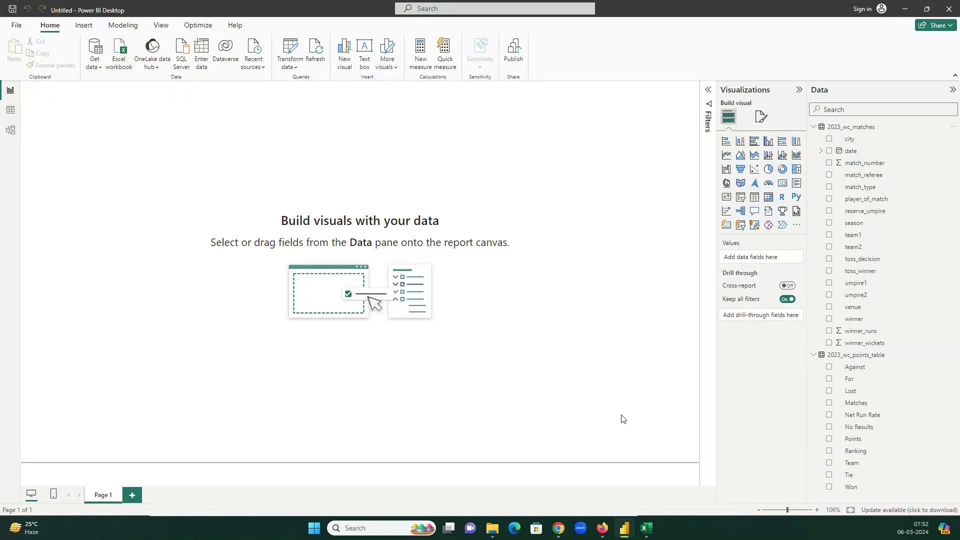
left_click(98, 71)
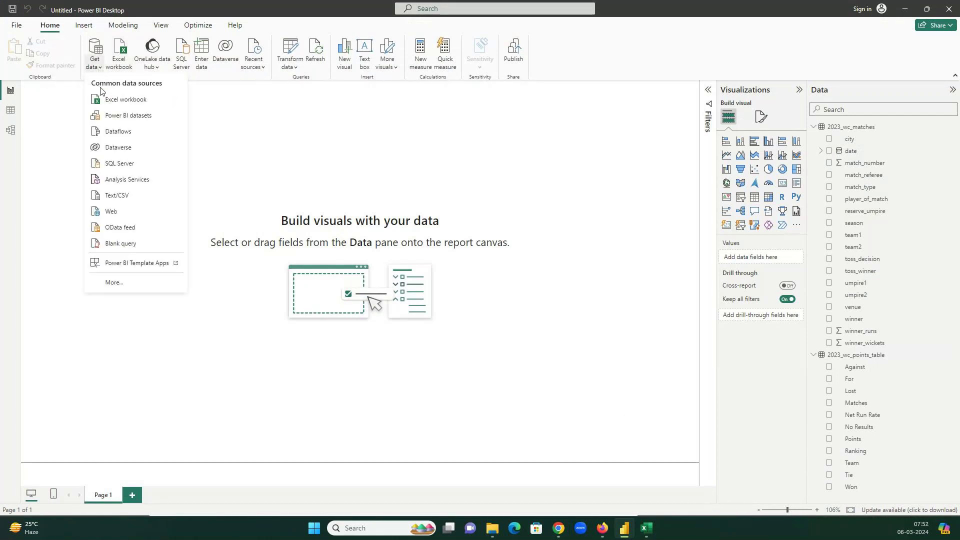
left_click(492, 528)
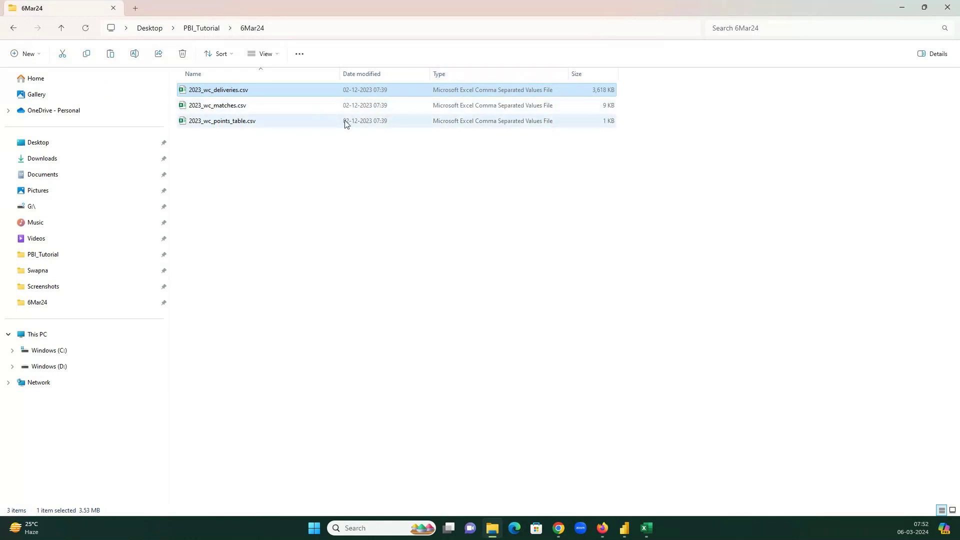
- Confirm in Properties that 2023_wc_points_table.csv is a 611-byte comma-separated values file, then return to Power BI
left_click(268, 124)
right_click(269, 125)
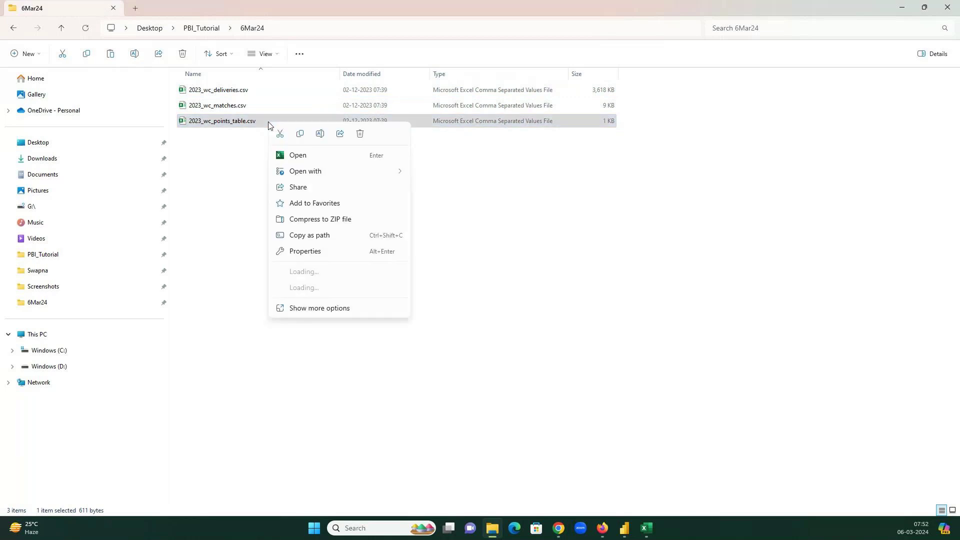
left_click(296, 251)
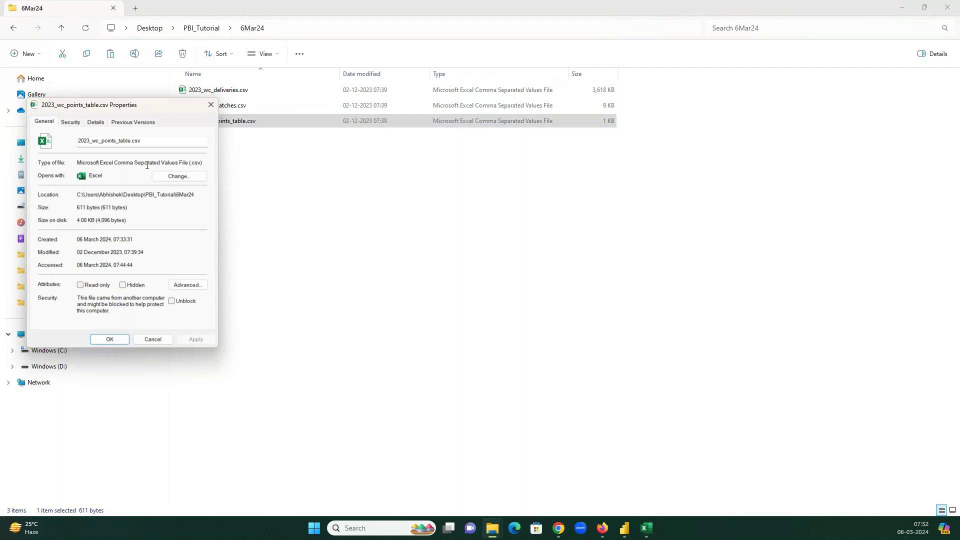
left_click_drag(78, 163, 204, 162)
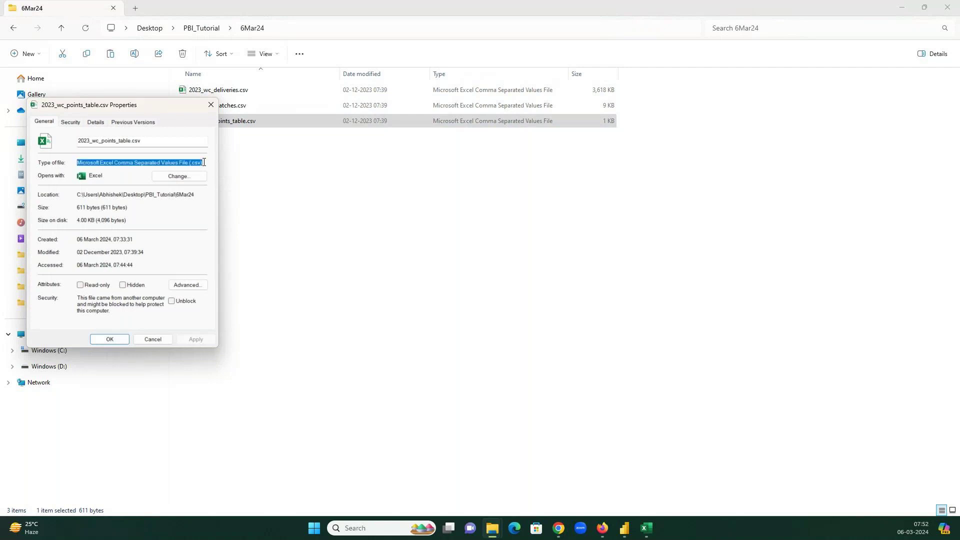
left_click(211, 107)
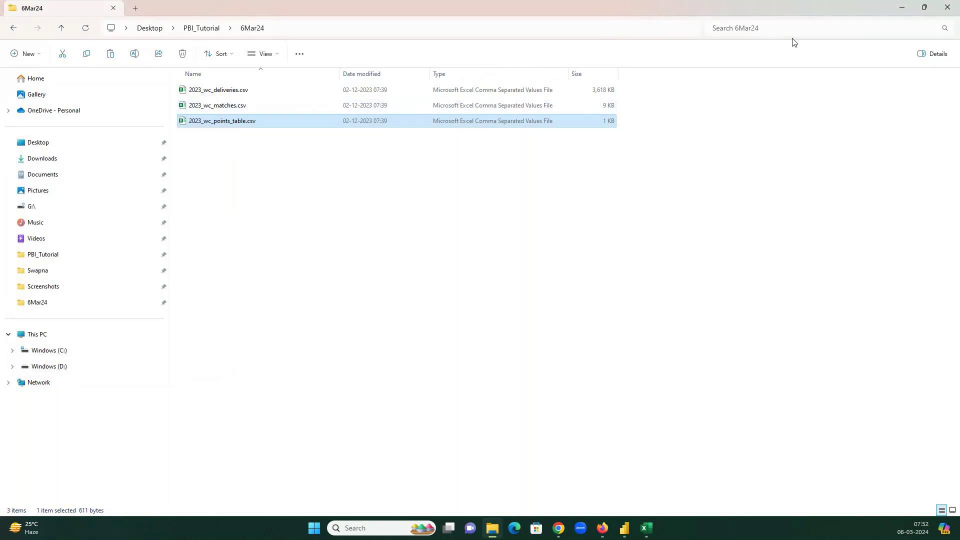
left_click(901, 5)
left_click(99, 70)
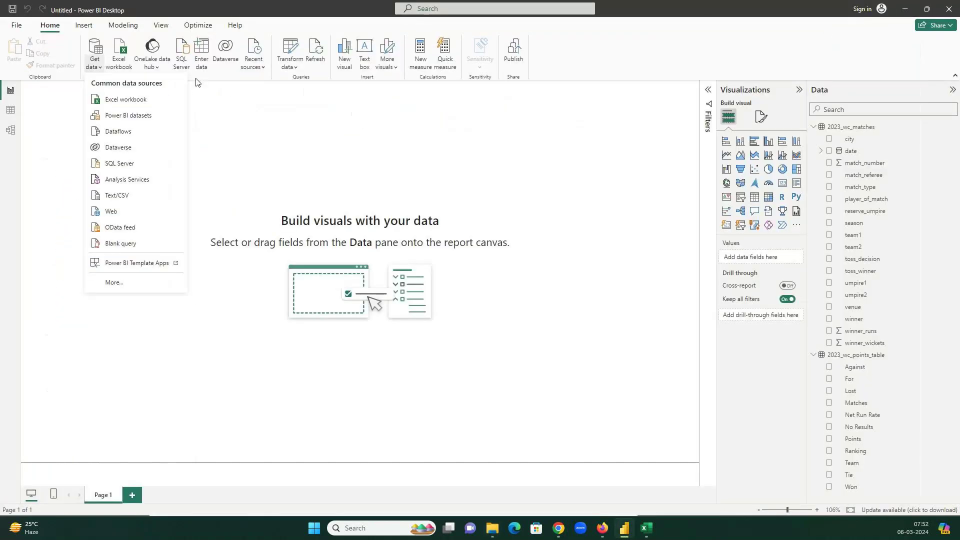
- Load 2023_wc_deliveries.csv through the Text/CSV connector as a third table
left_click(99, 70)
left_click(98, 70)
left_click(113, 282)
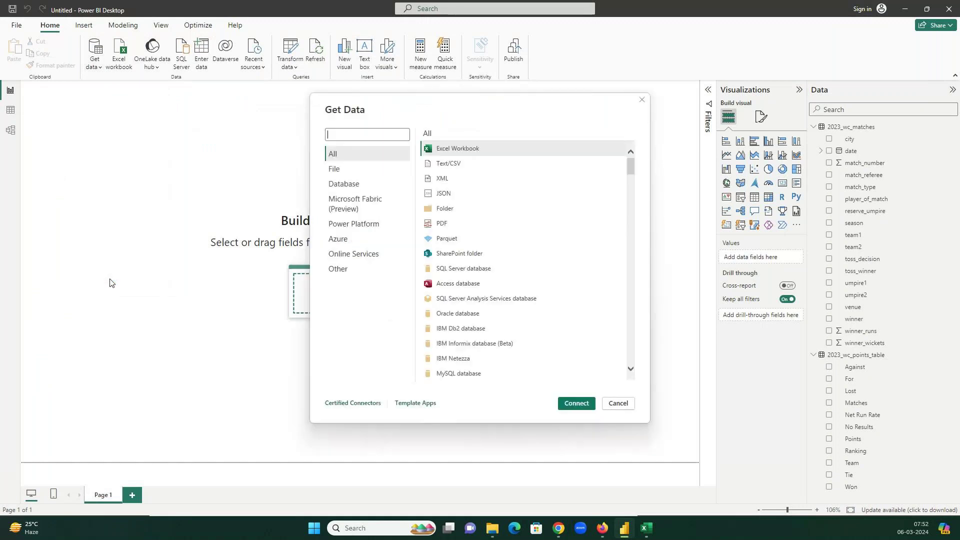
left_click(353, 168)
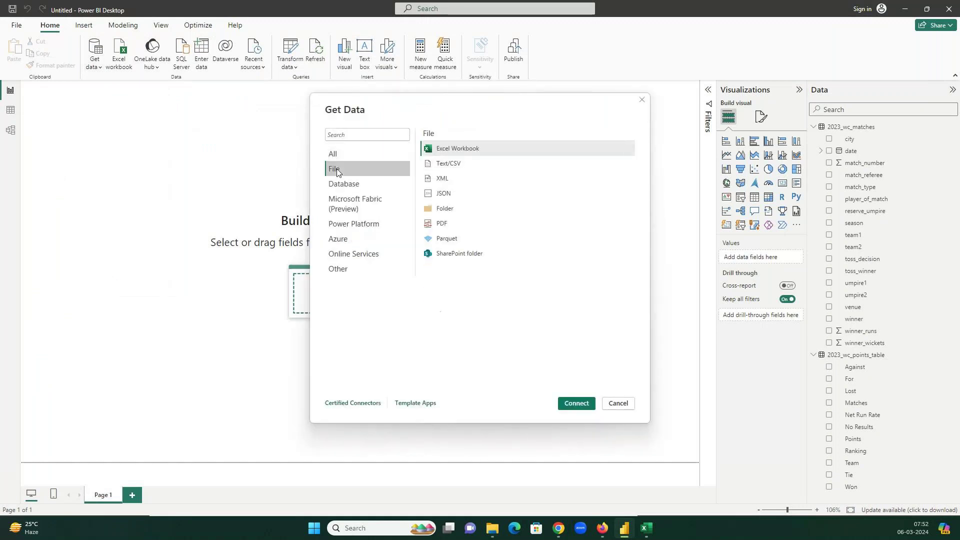
left_click(439, 167)
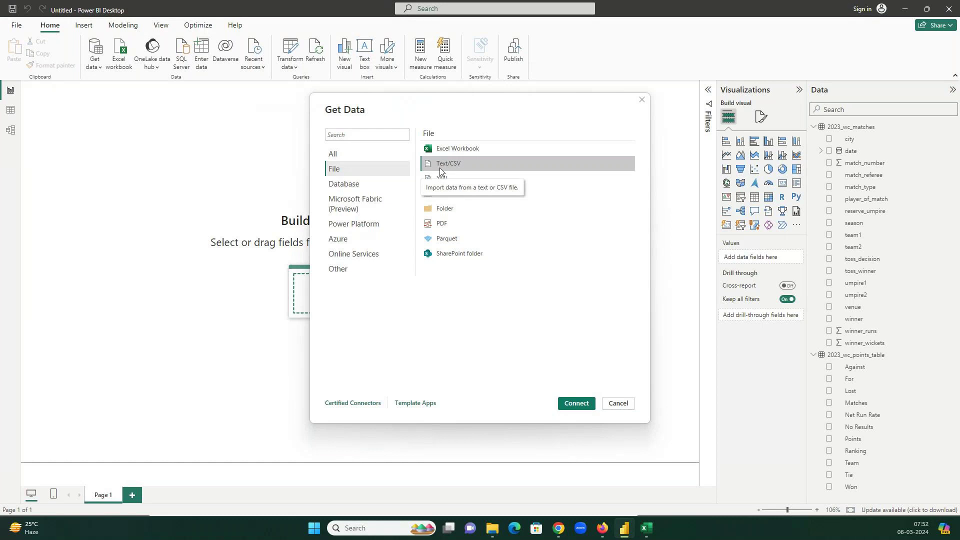
left_click(573, 403)
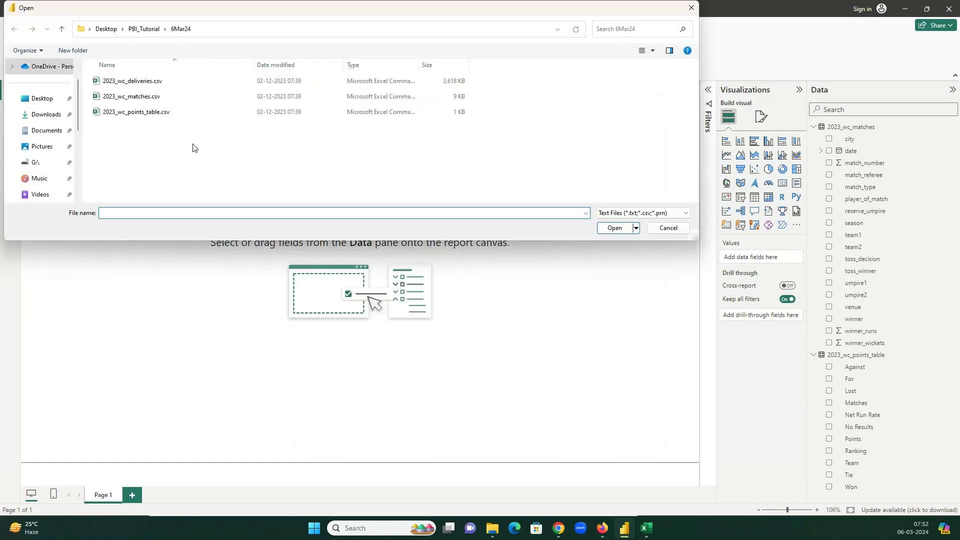
left_click(150, 81)
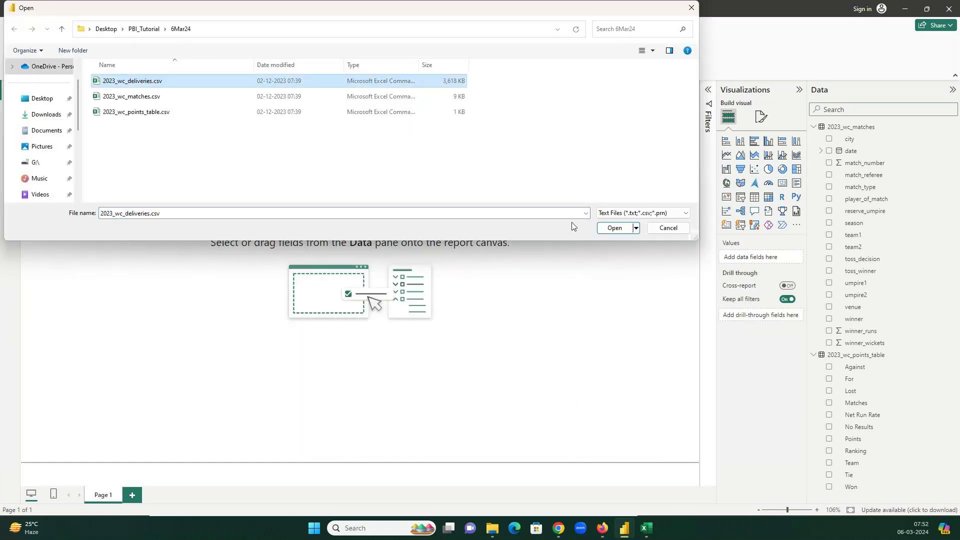
left_click(617, 227)
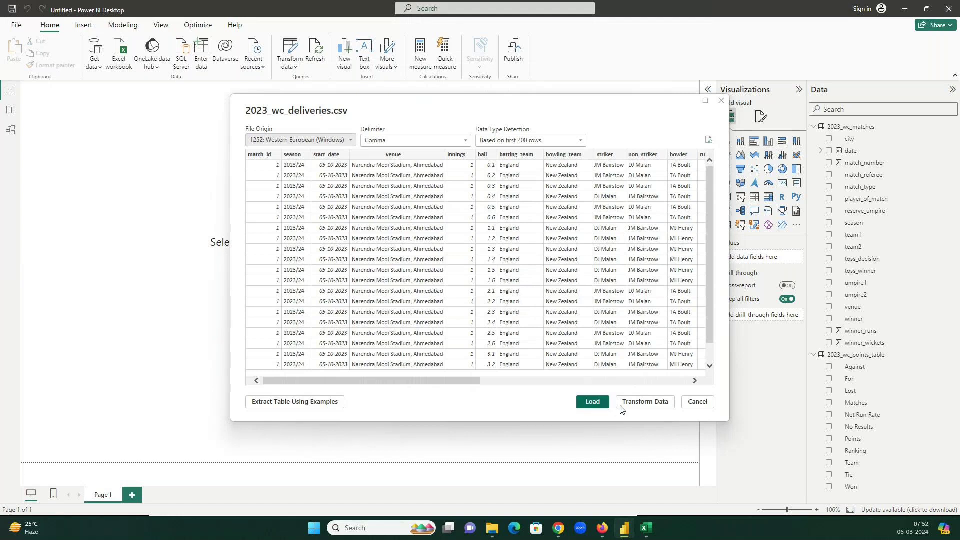
left_click(603, 403)
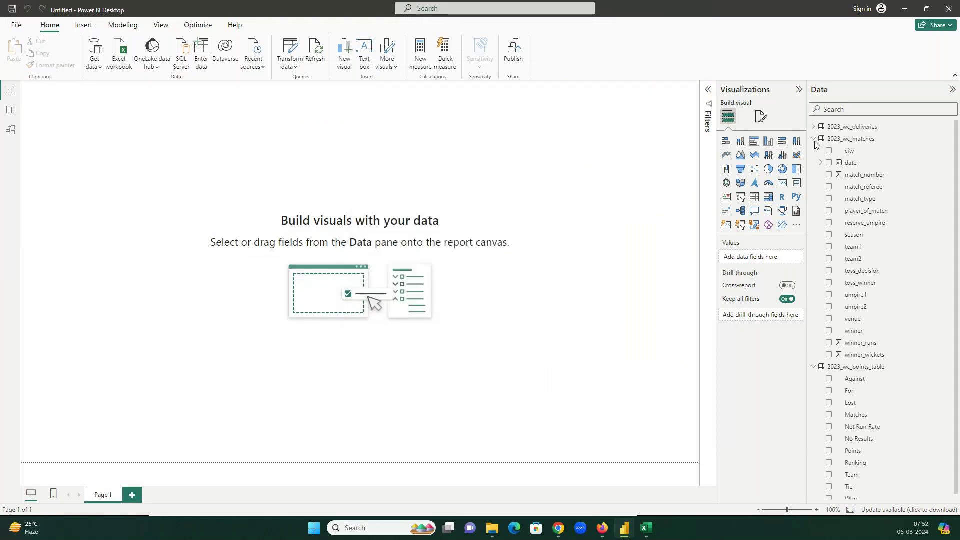
- Collapse the matches and points table field lists and widen the Data pane
left_click(813, 139)
left_click(846, 151)
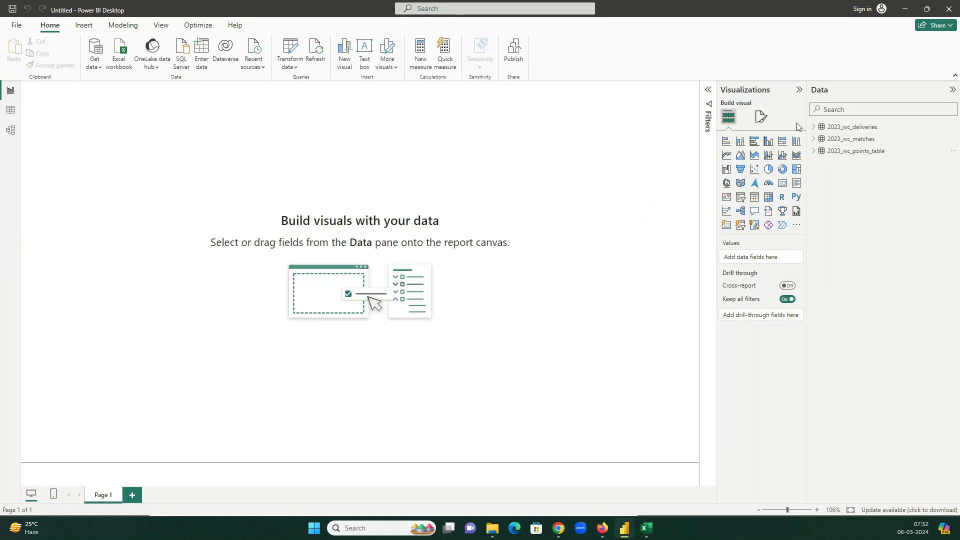
left_click_drag(806, 115, 779, 115)
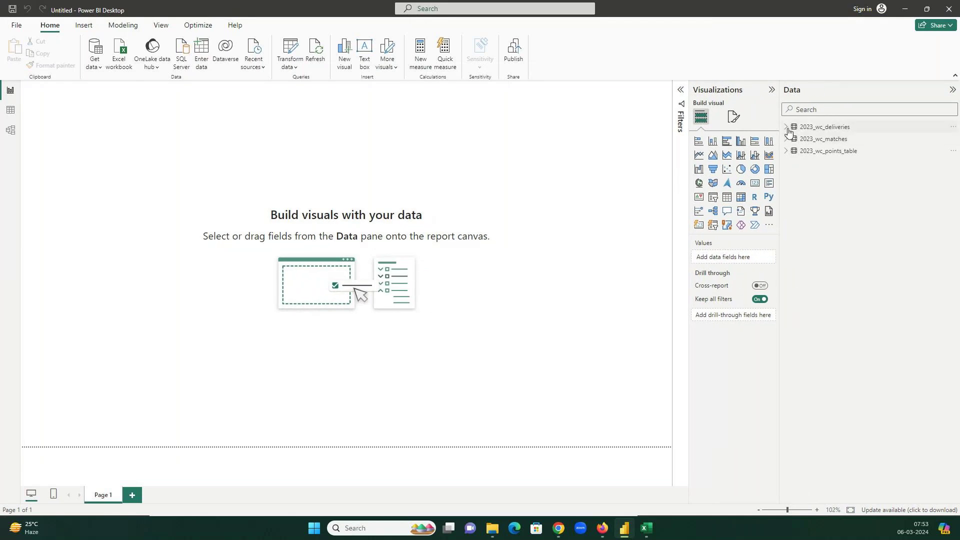
- Expand and collapse 2023_wc_deliveries, 2023_wc_matches and 2023_wc_points_table to inspect their fields
left_click(788, 128)
left_click(788, 129)
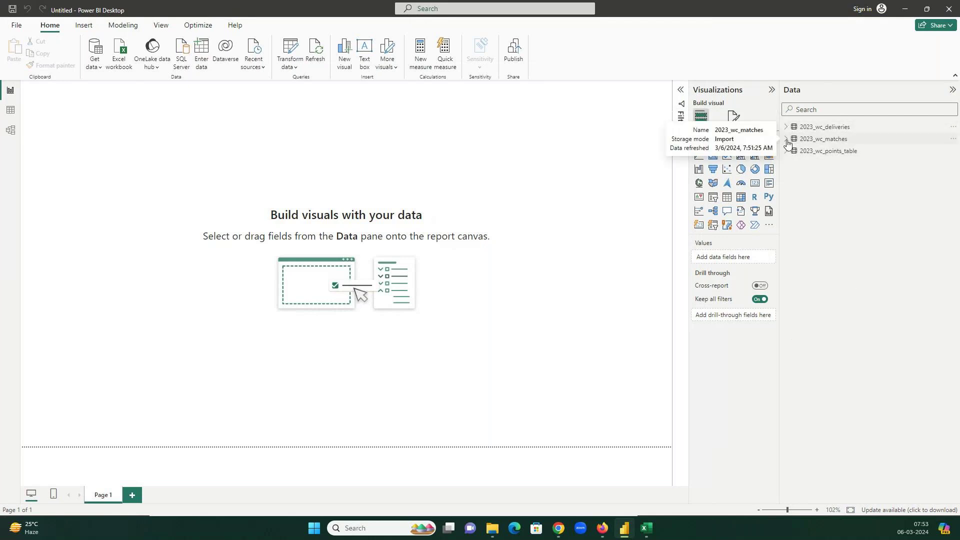
left_click(787, 140)
left_click(786, 140)
left_click(786, 152)
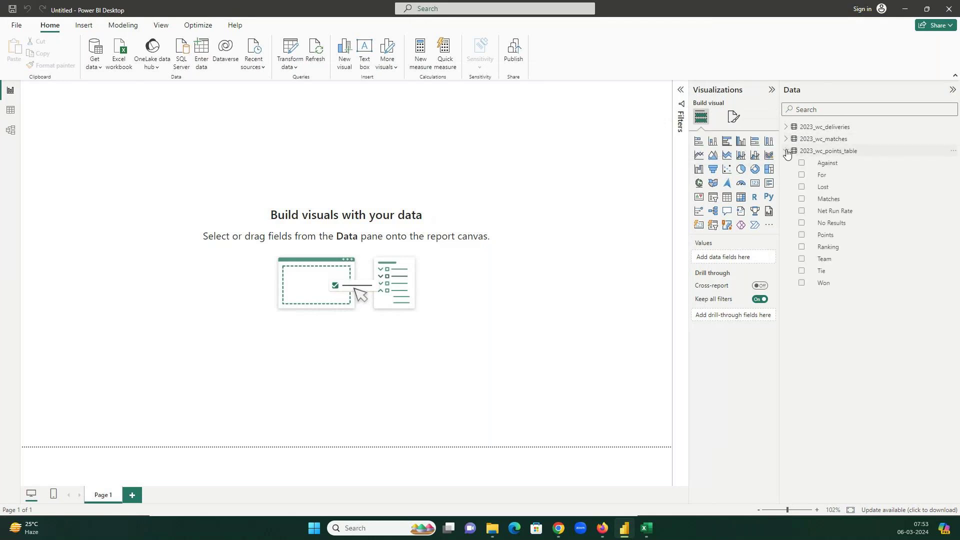
left_click(786, 151)
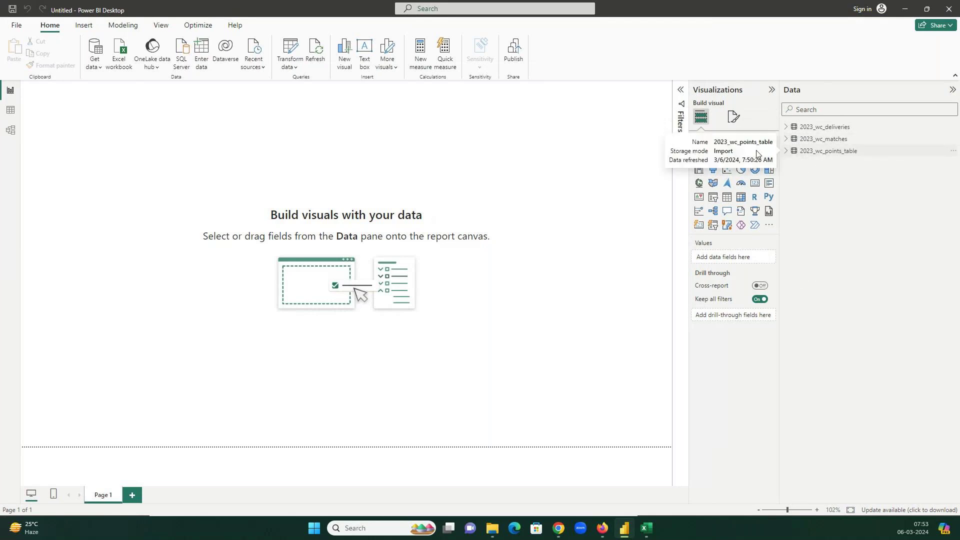
- Choose the MySQL database connector from the Database category and connect
left_click(100, 67)
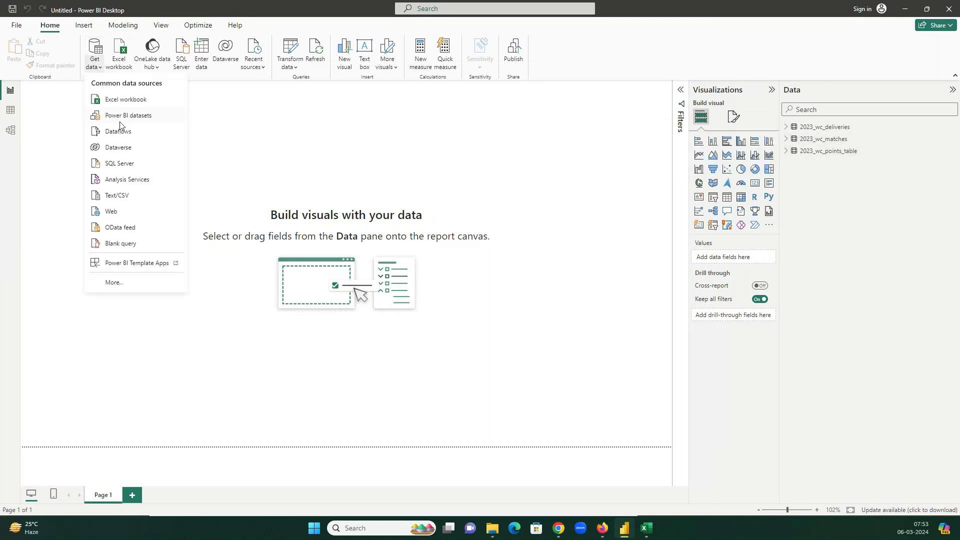
left_click(120, 283)
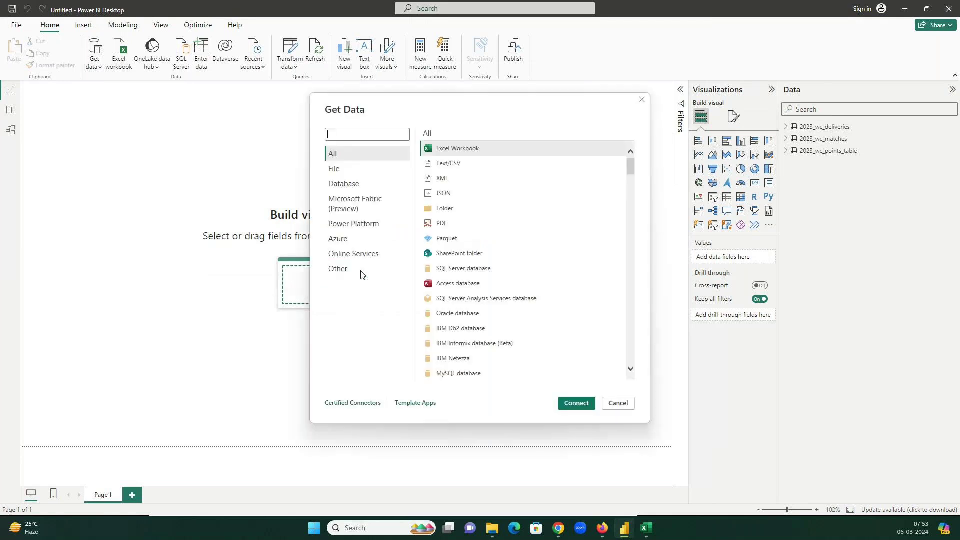
left_click(363, 190)
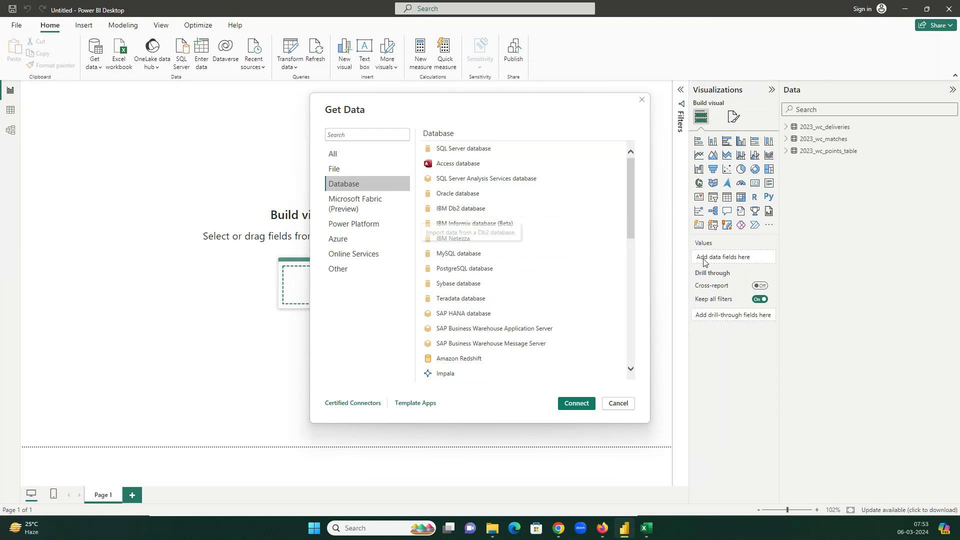
left_click(473, 254)
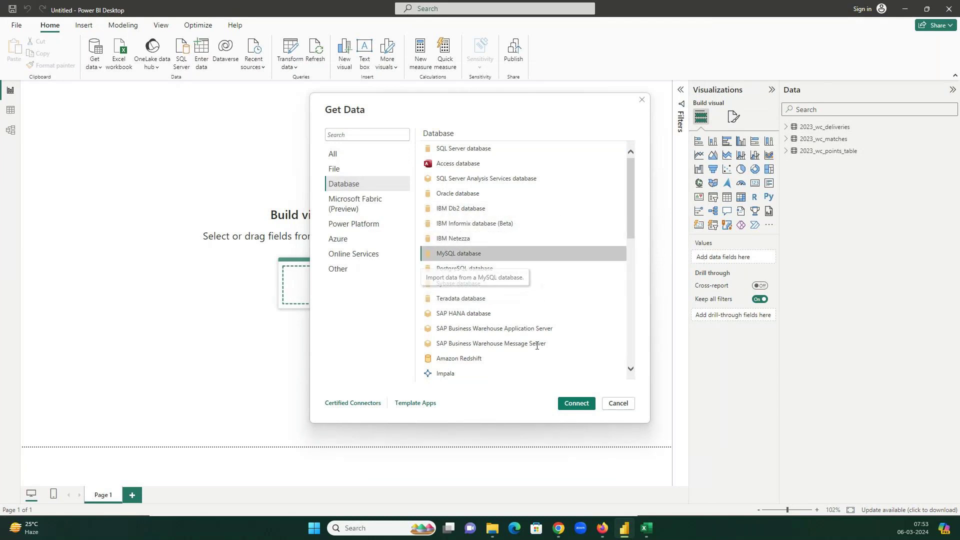
left_click(576, 404)
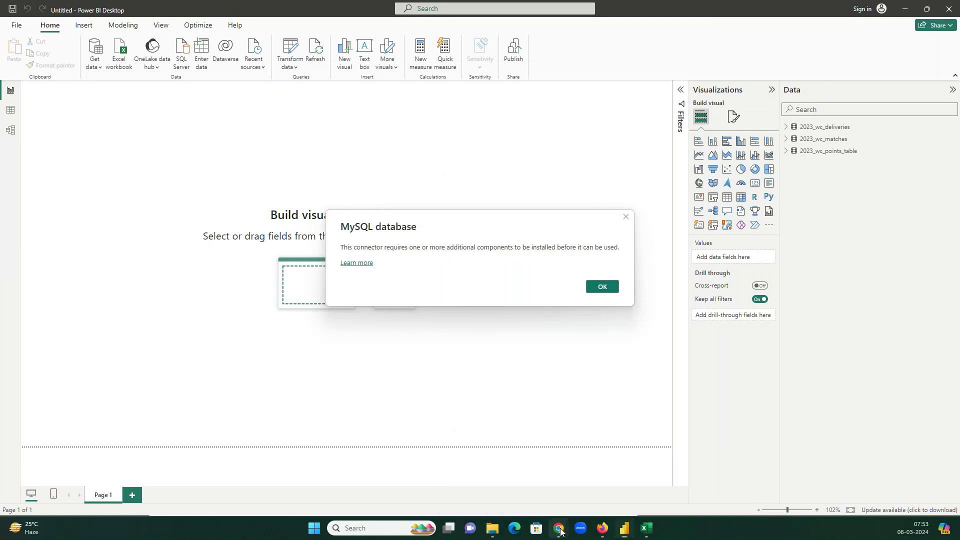
- Search Google for 'mysql server powerbi plugin' in a new Chrome tab
mouse_move(559, 528)
left_click(527, 474)
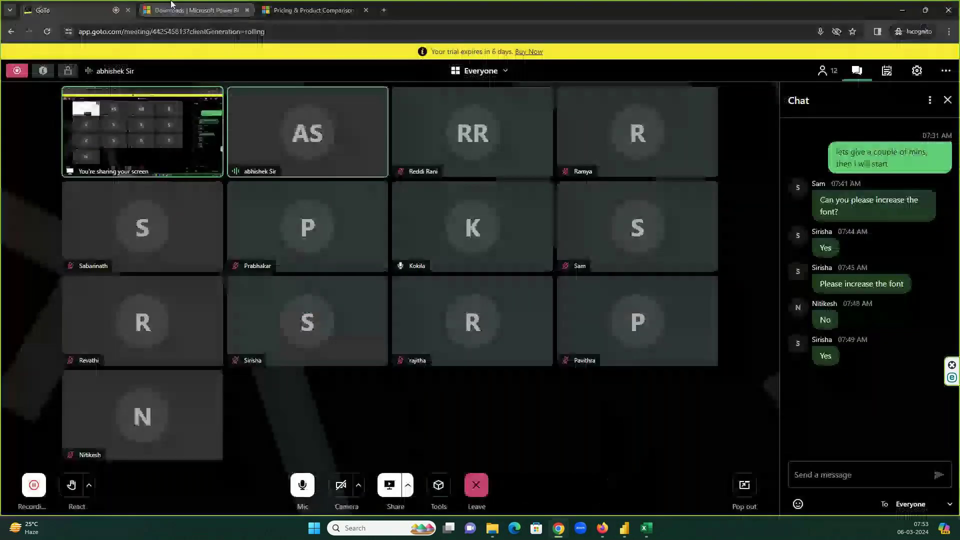
left_click(382, 14)
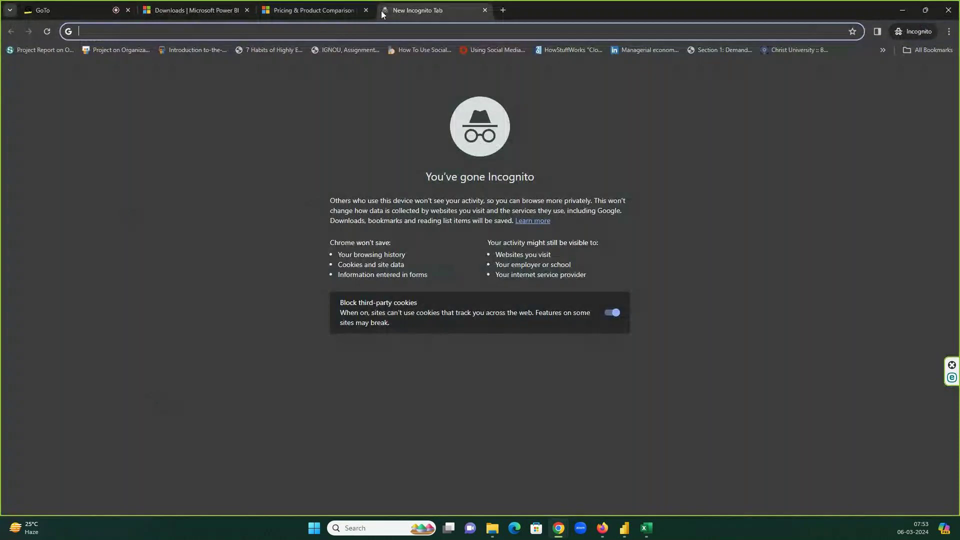
type("mysql server p")
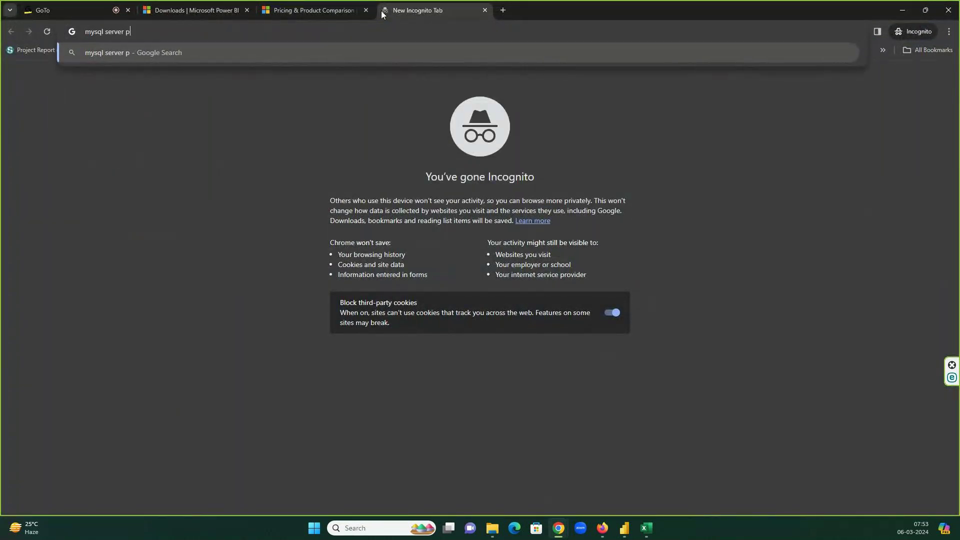
type("owerbi plugin")
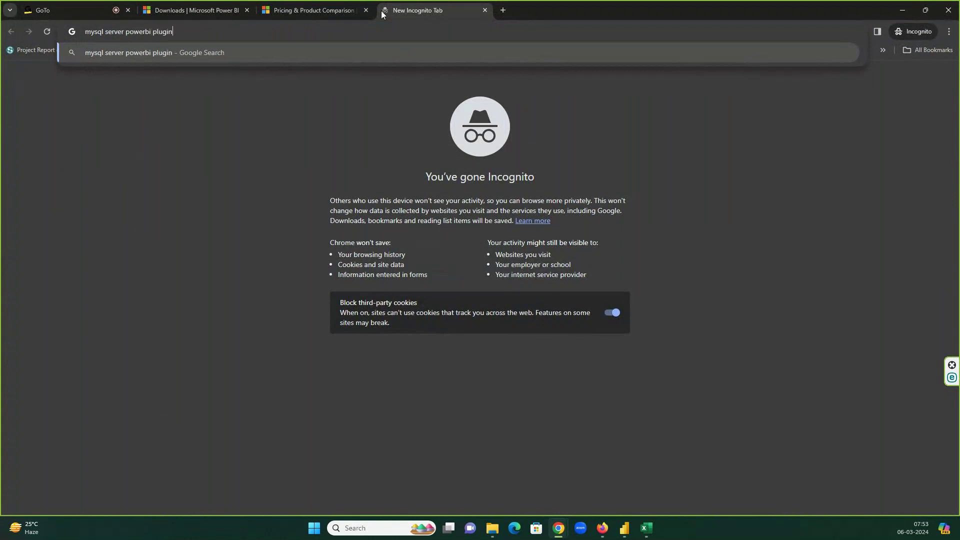
key("Return")
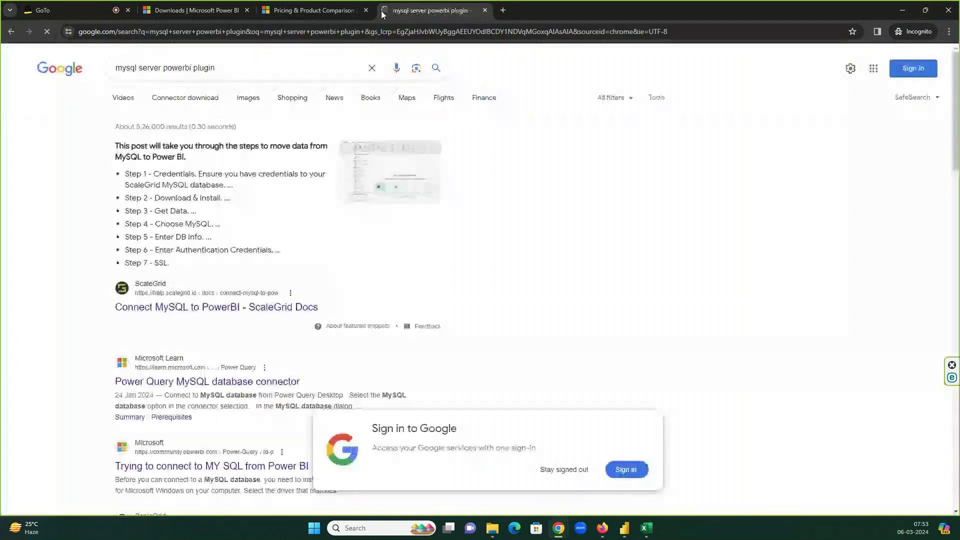
- Open the ScaleGrid guide and Microsoft's Power Query MySQL connector page in background tabs
right_click(218, 307)
left_click(242, 315)
scroll(418, 271, "down", 2)
right_click(249, 281)
left_click(270, 289)
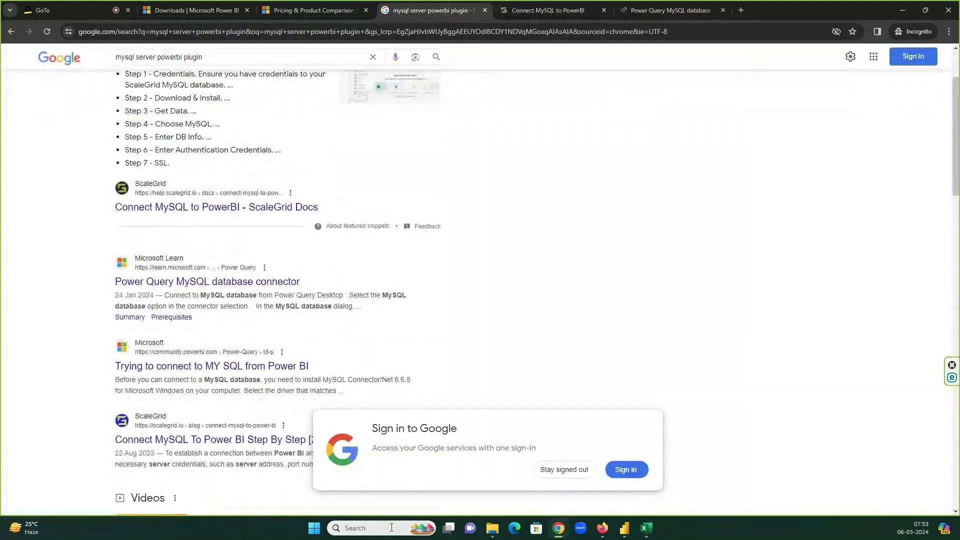
- Run ODBC Data Sources (64-bit) as administrator, see only SQL Server under Drivers, then return to Power BI
left_click(320, 527)
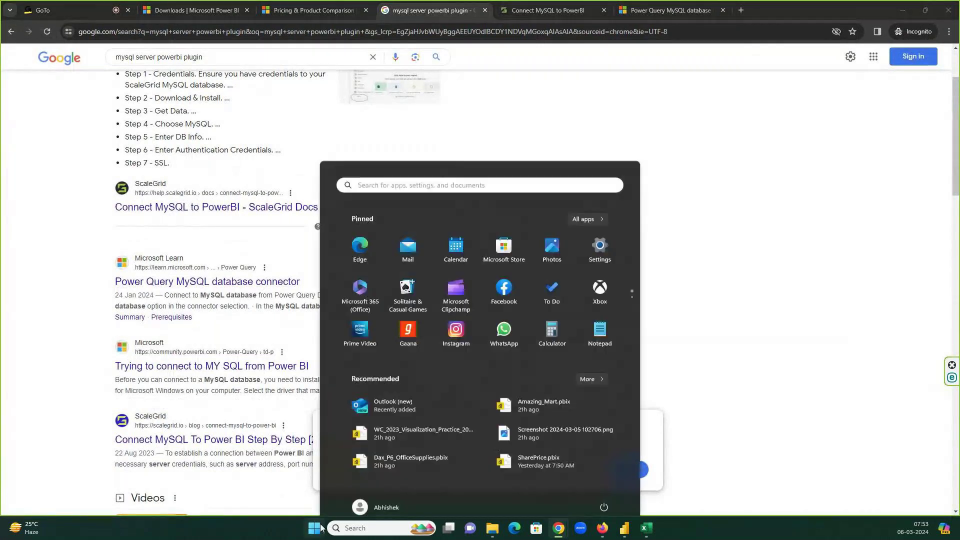
type("odbc")
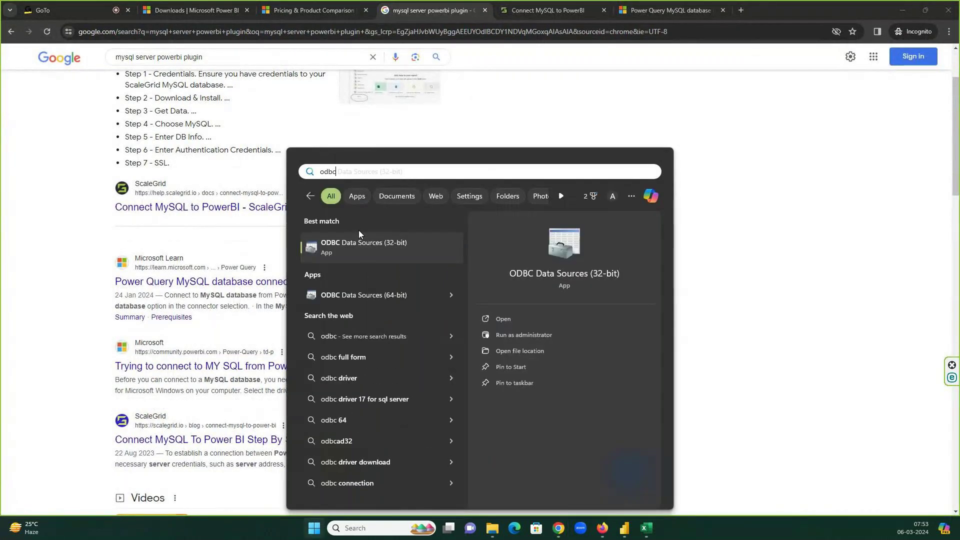
right_click(356, 298)
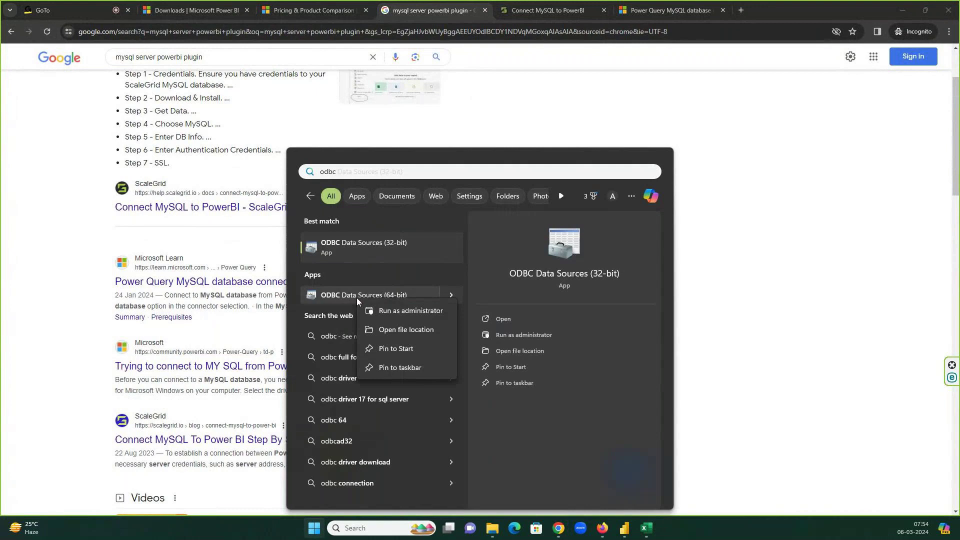
left_click(387, 309)
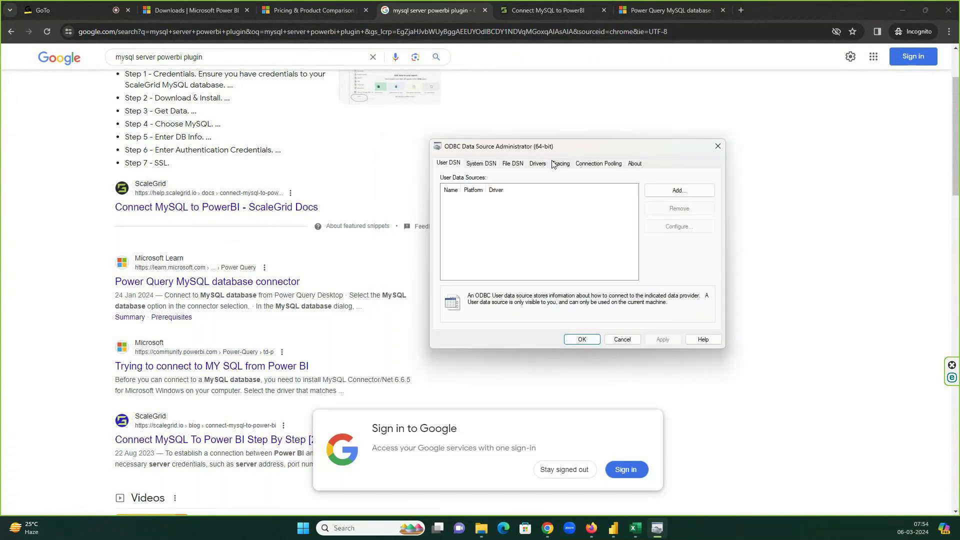
left_click(538, 163)
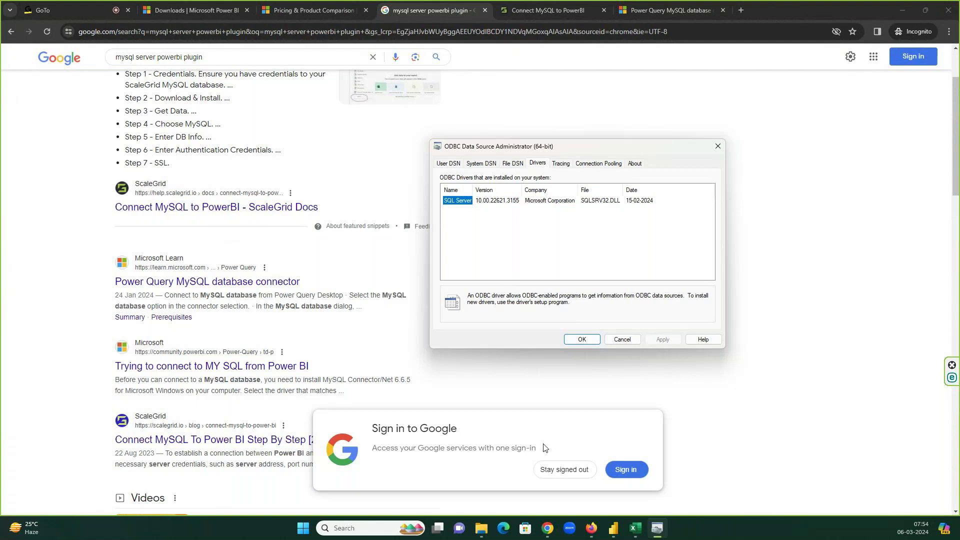
left_click(613, 529)
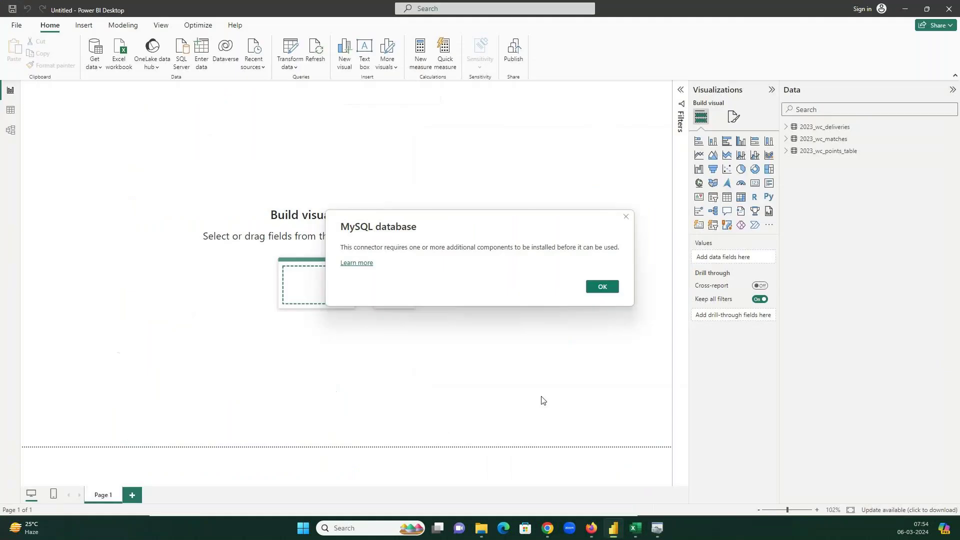
- Dismiss the notice and retry the MySQL database connector, again hitting the missing-components message
left_click(604, 292)
left_click(97, 65)
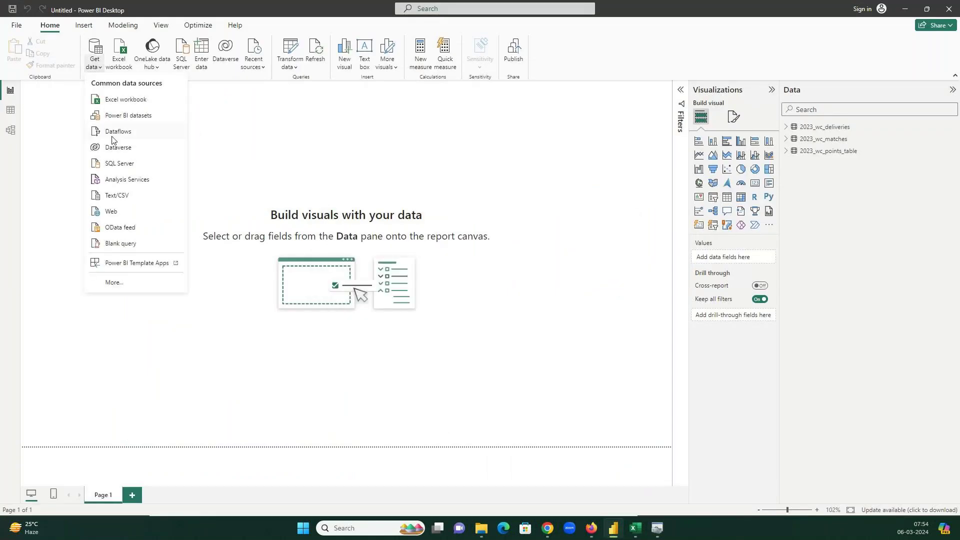
left_click(120, 281)
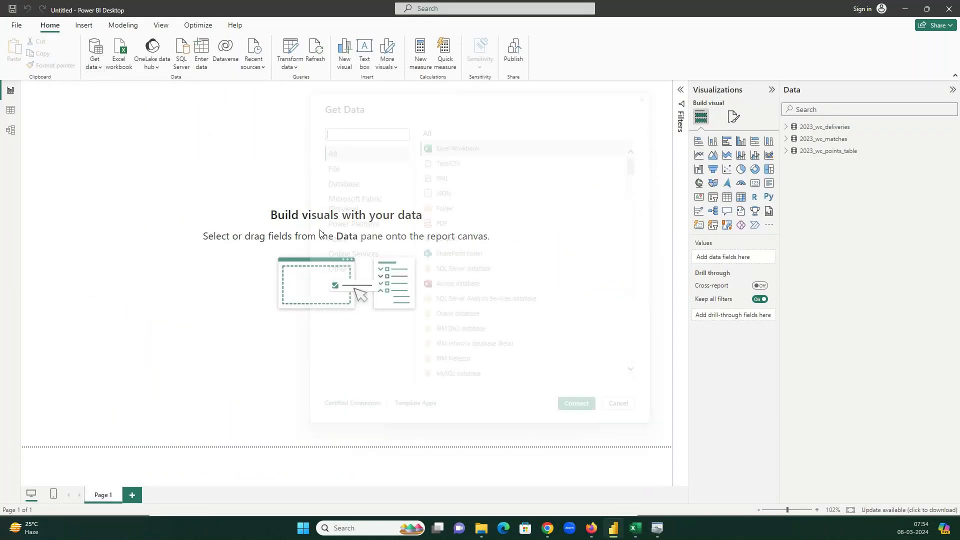
left_click(352, 187)
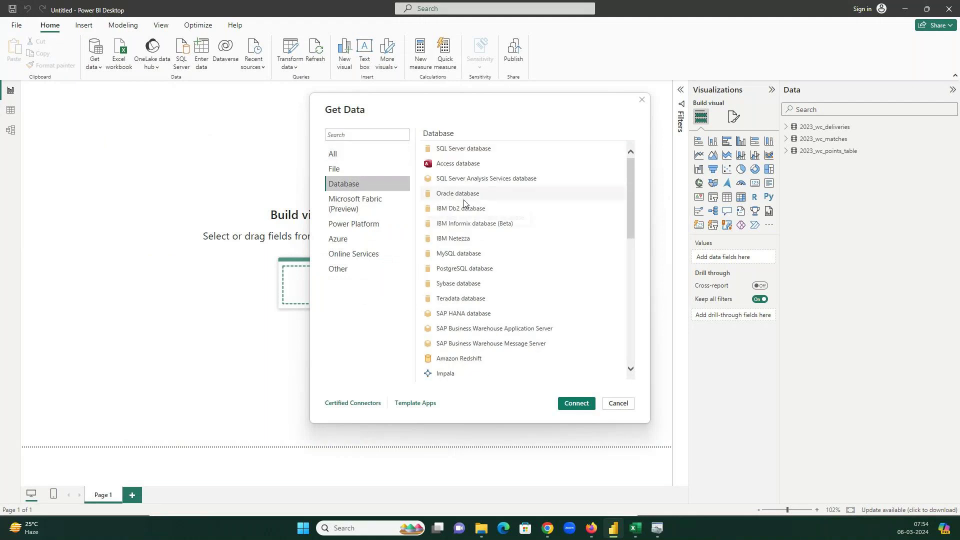
left_click(468, 254)
left_click(575, 405)
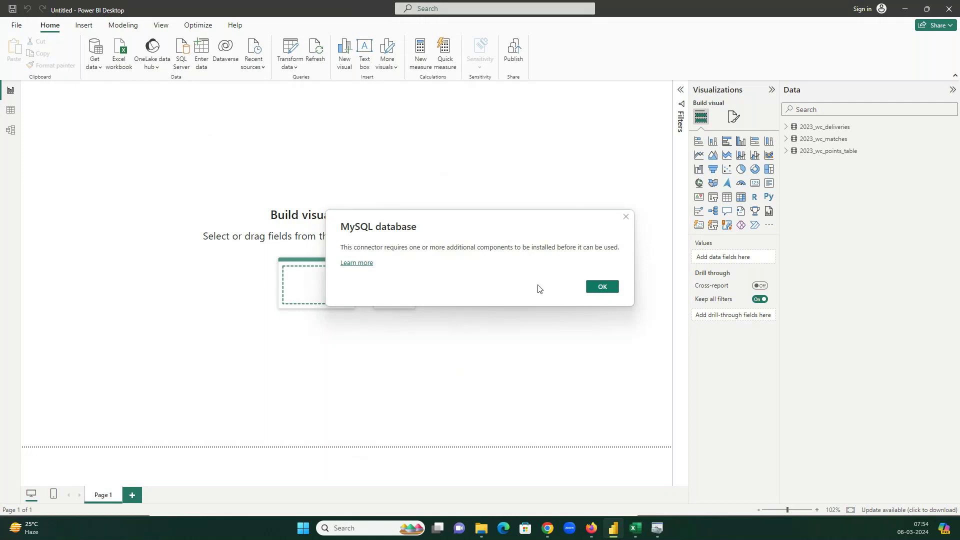
mouse_move(552, 531)
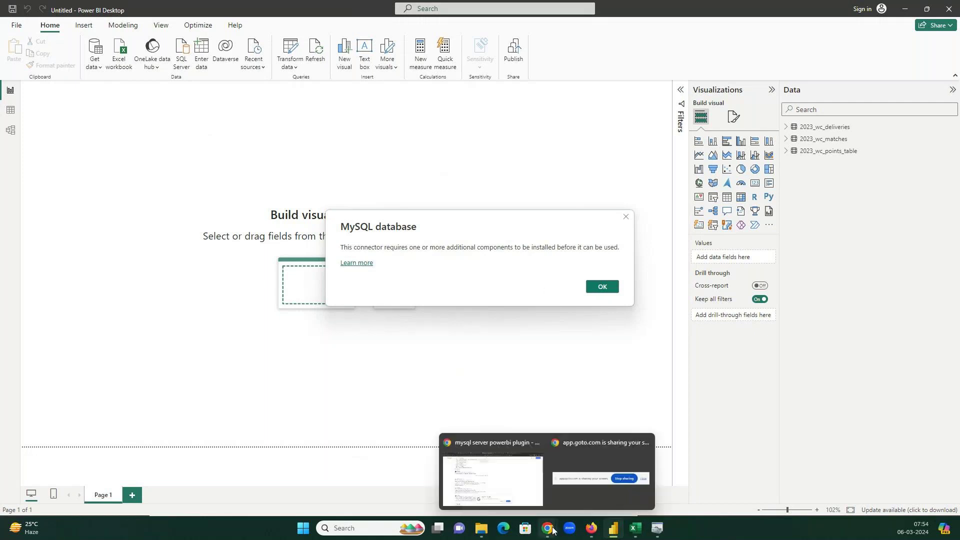
- Read steps 5–7 of ScaleGrid's 'Connect MySQL to PowerBI' guide, then return to Power BI
left_click(492, 480)
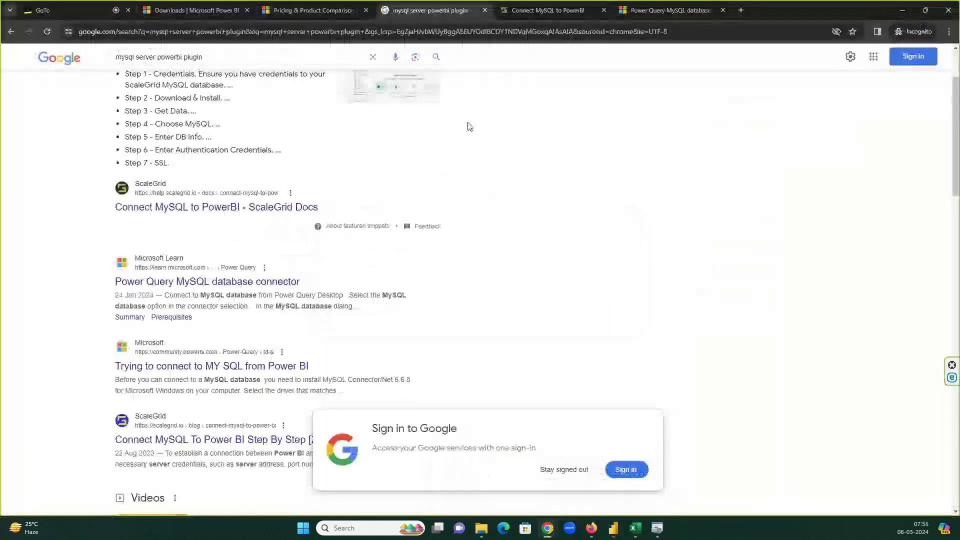
left_click(530, 11)
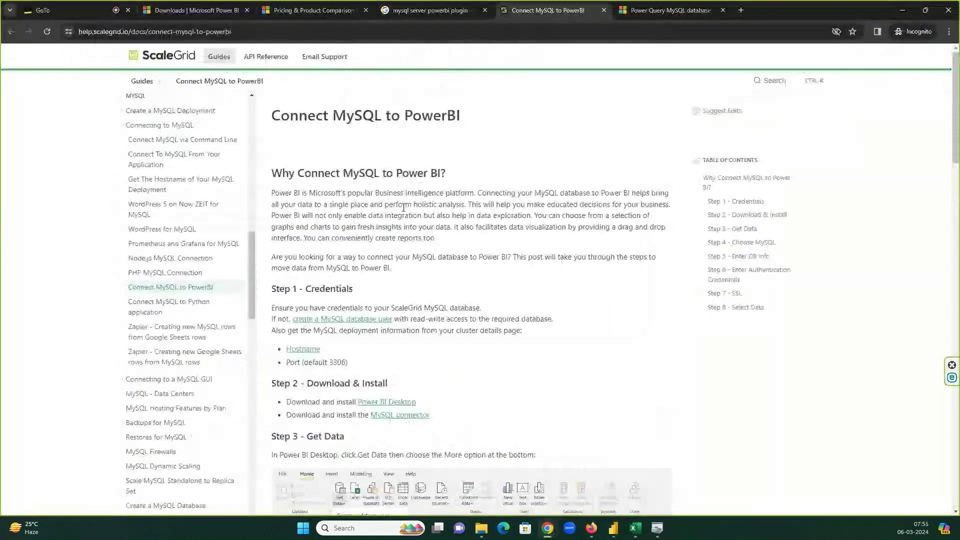
scroll(454, 253, "down", 6)
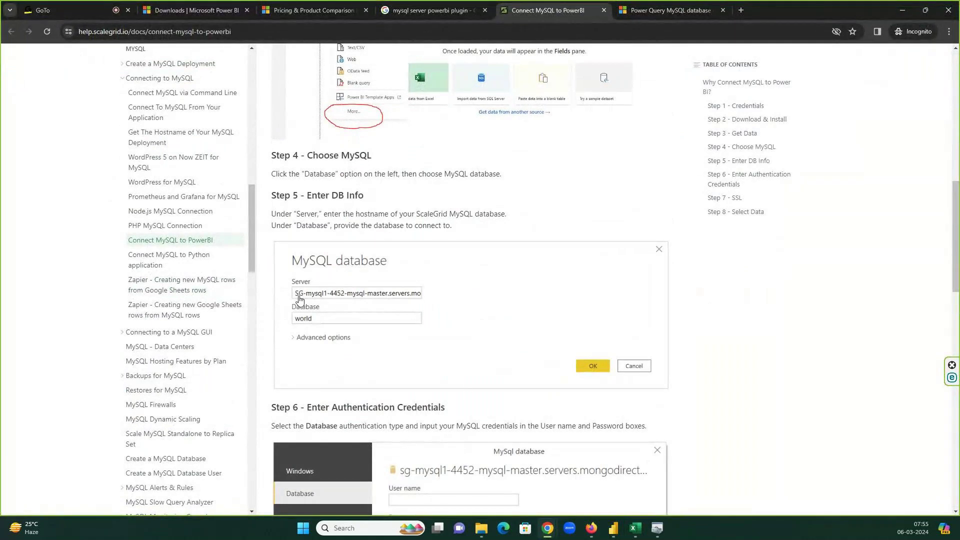
scroll(343, 325, "down", 3)
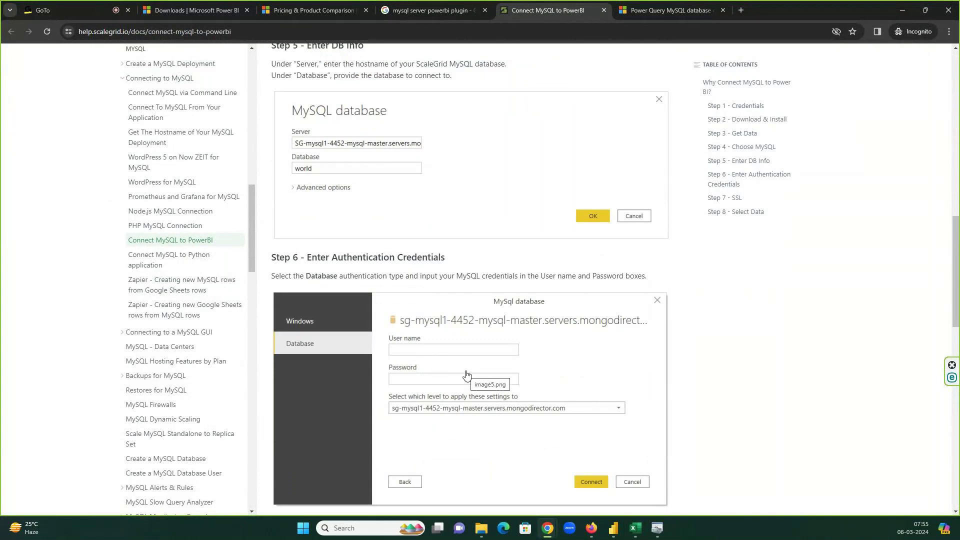
scroll(466, 376, "down", 2)
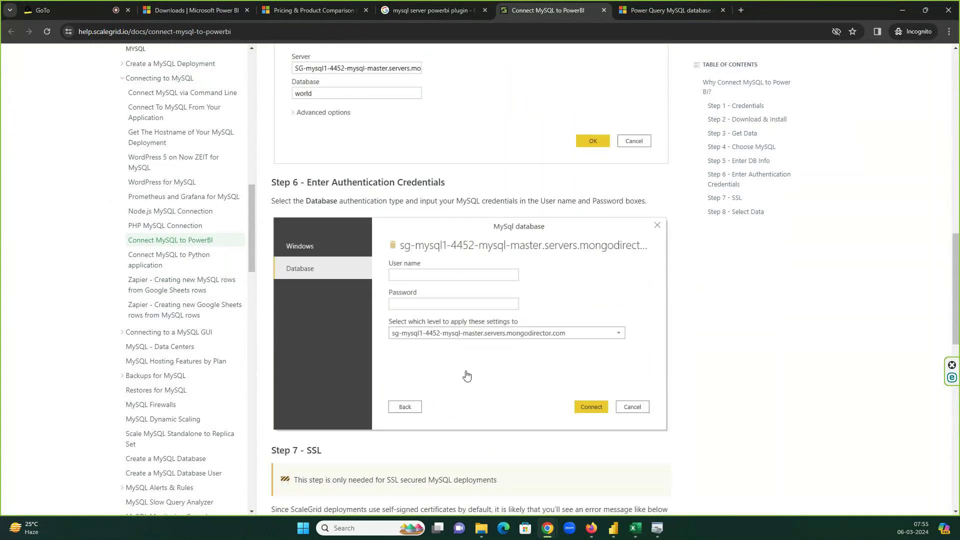
scroll(467, 377, "down", 1)
mouse_move(634, 534)
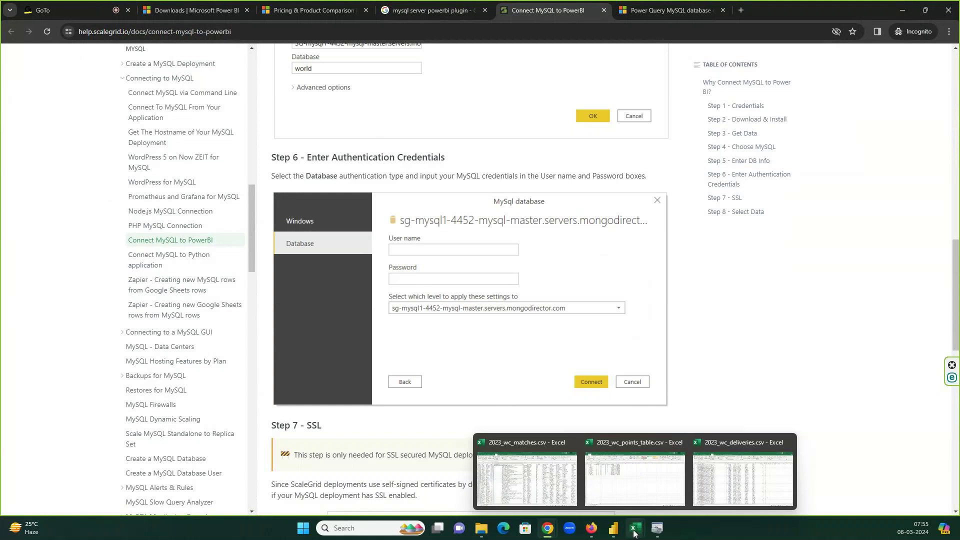
left_click(613, 528)
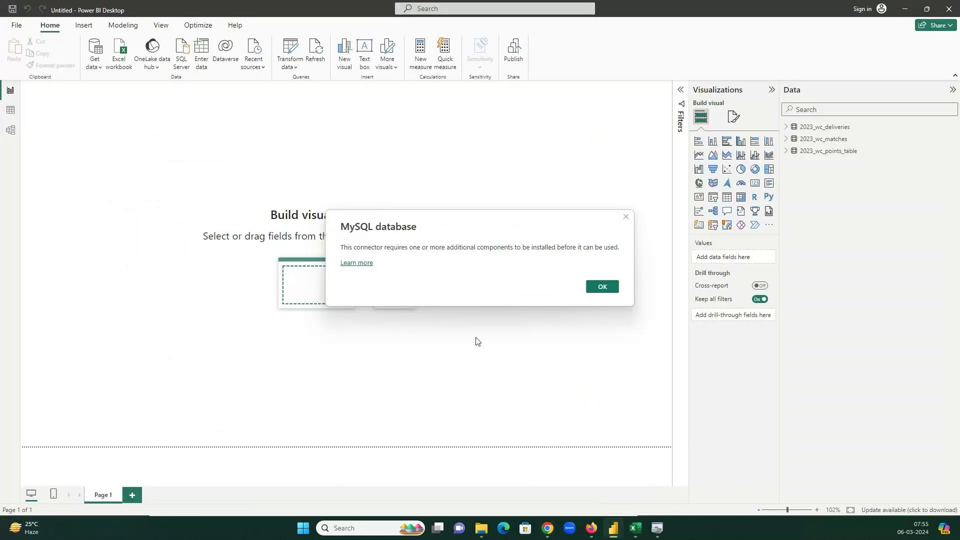
- Dismiss the MySQL missing-components notice, expand 2023_wc_deliveries fields, and choose the PostgreSQL database connector
left_click(602, 286)
left_click(786, 127)
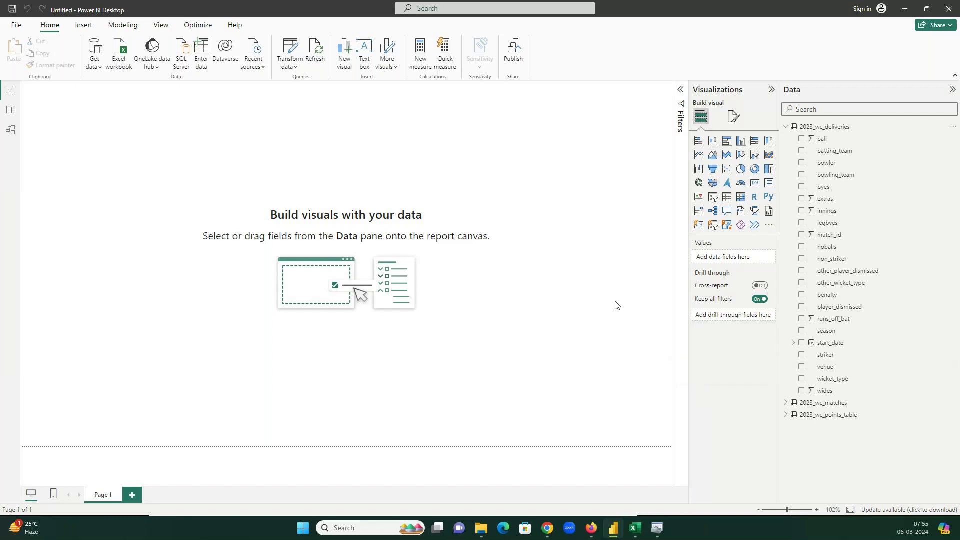
left_click(94, 67)
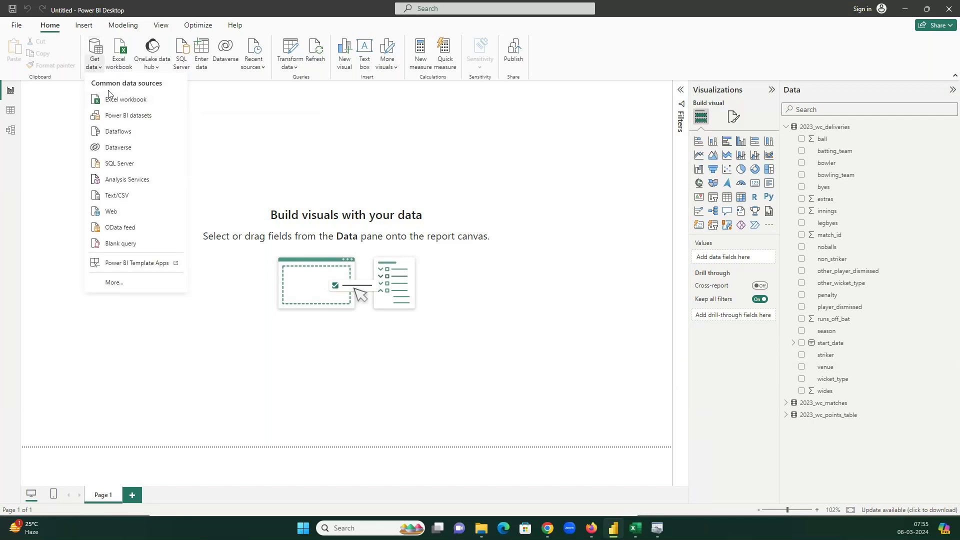
left_click(117, 286)
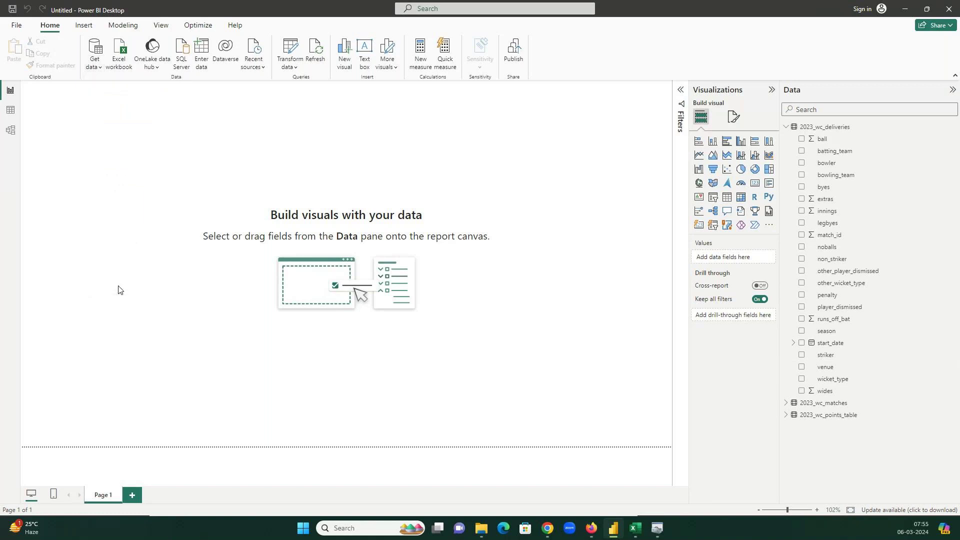
left_click(395, 185)
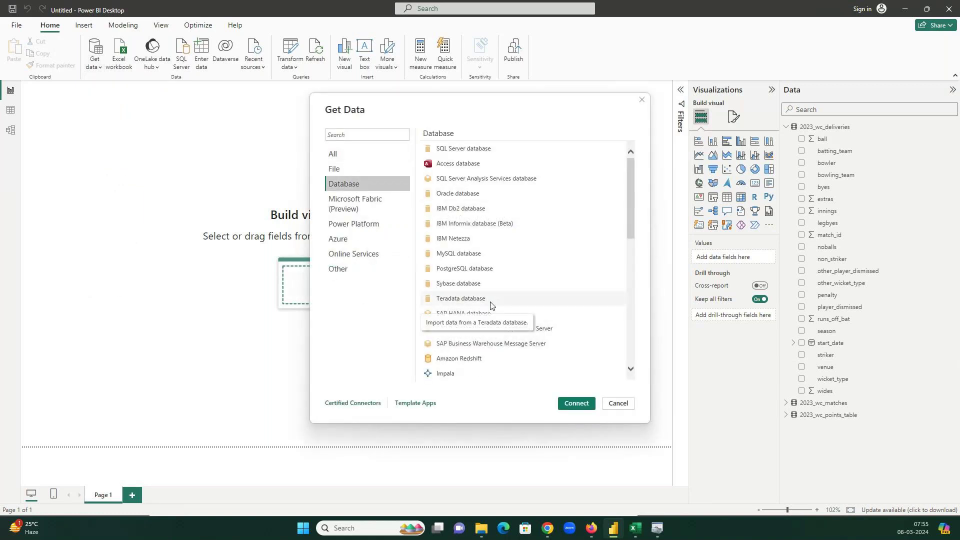
left_click(486, 270)
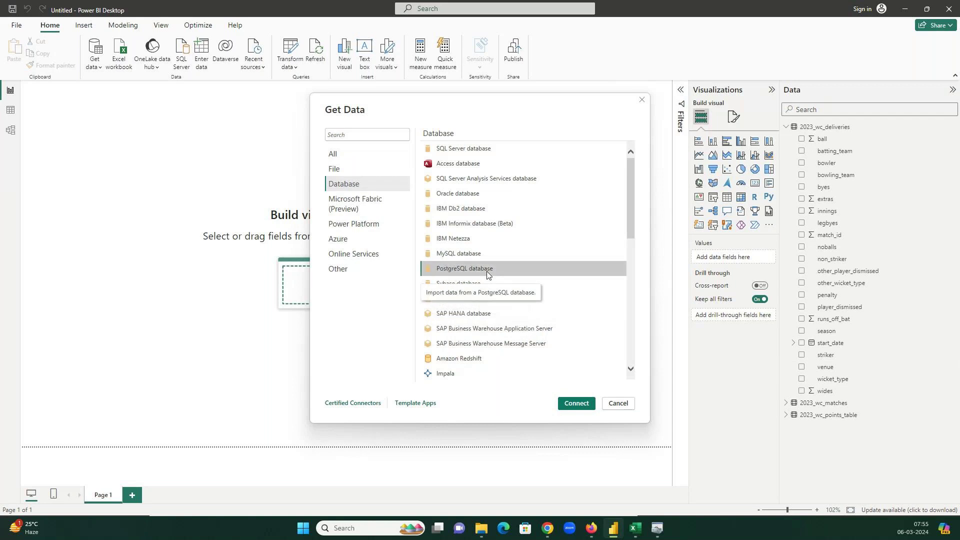
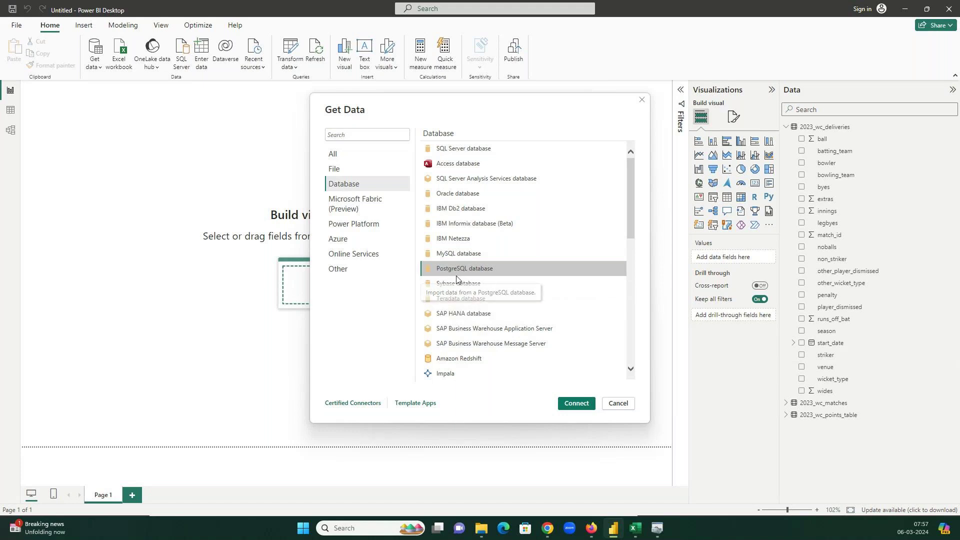
- Choose the PostgreSQL database connector in Power BI, then launch pgAdmin 4 from Start search
left_click(575, 404)
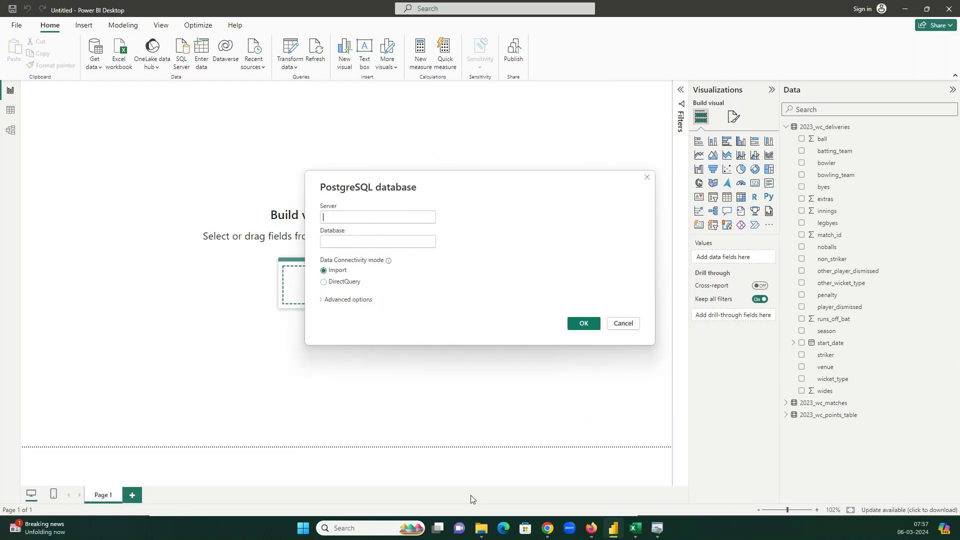
left_click(304, 527)
type("pg")
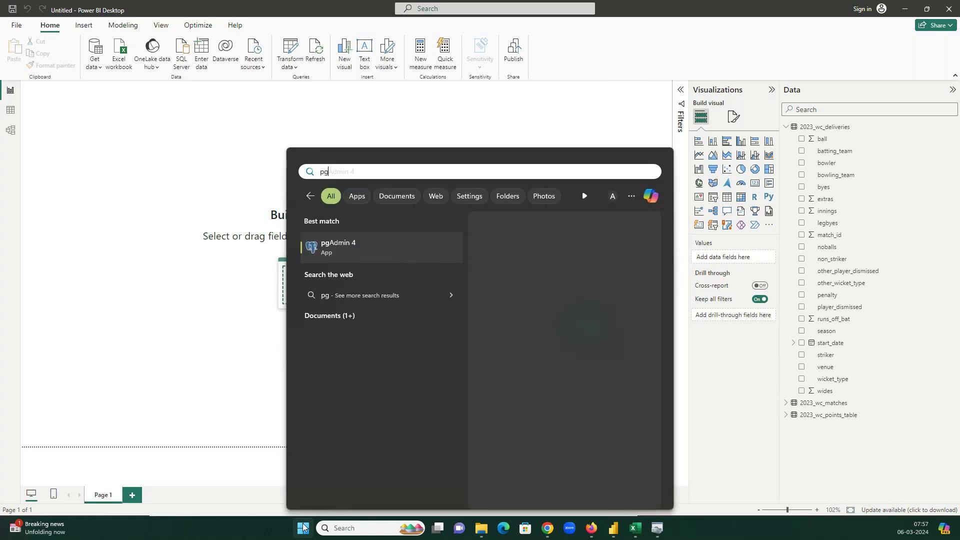
left_click(346, 252)
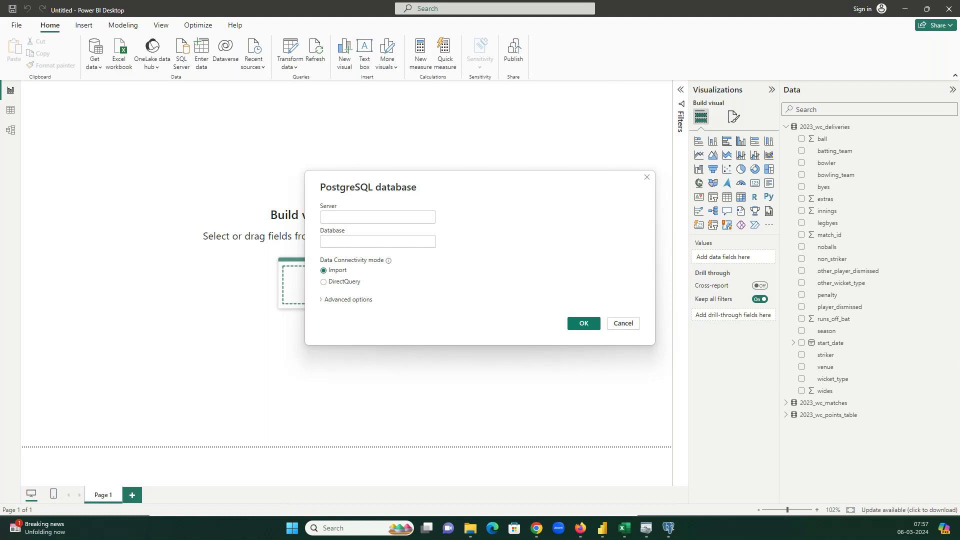
key("alt+Tab")
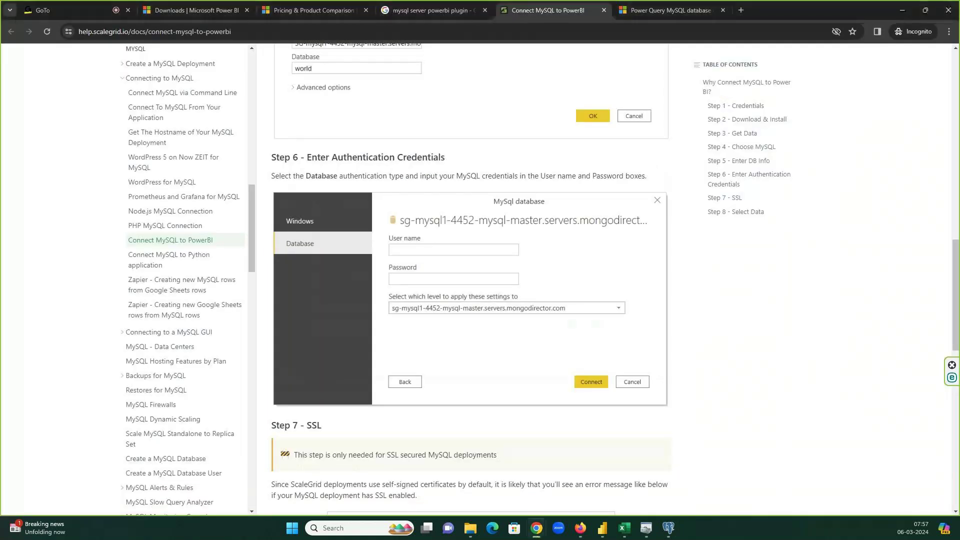
- Google 'postgres server databses credentials for powerbi' in an incognito tab, then restore pgAdmin 4
left_click(741, 10)
type("postgres server")
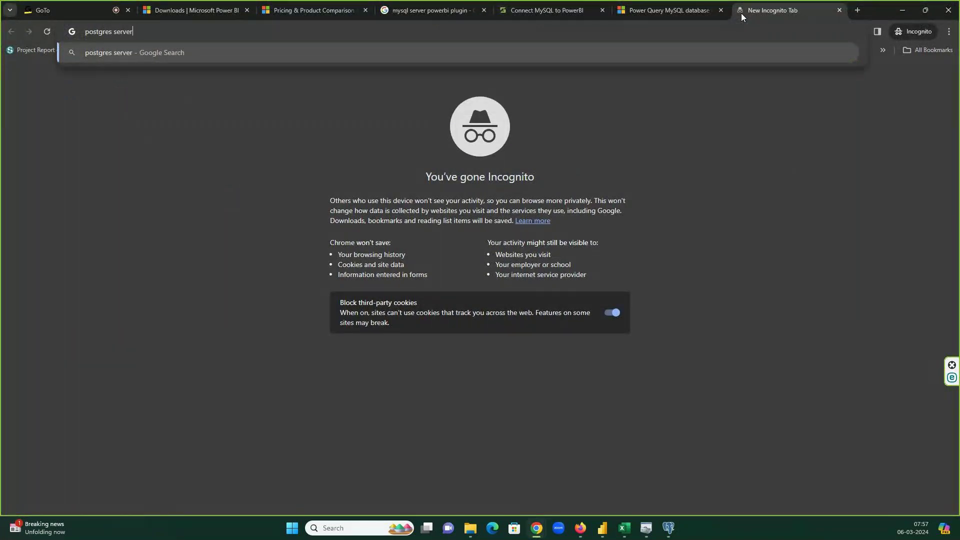
type(" databses cre")
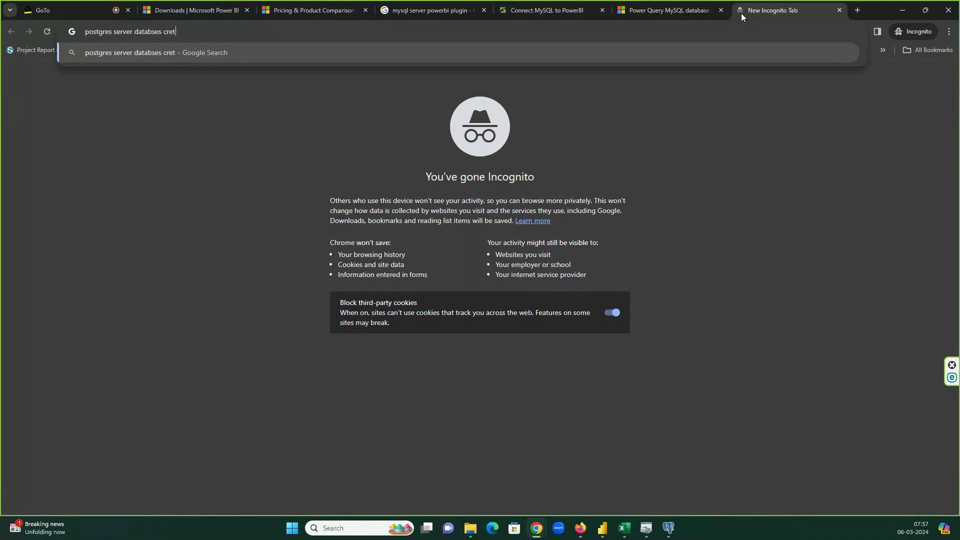
type("dentials for")
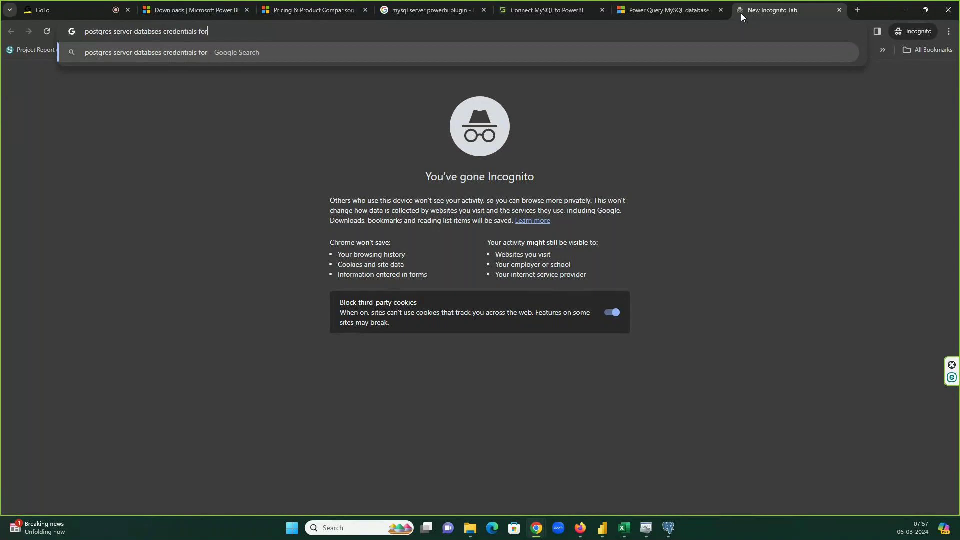
type(" powerbi")
key("Return")
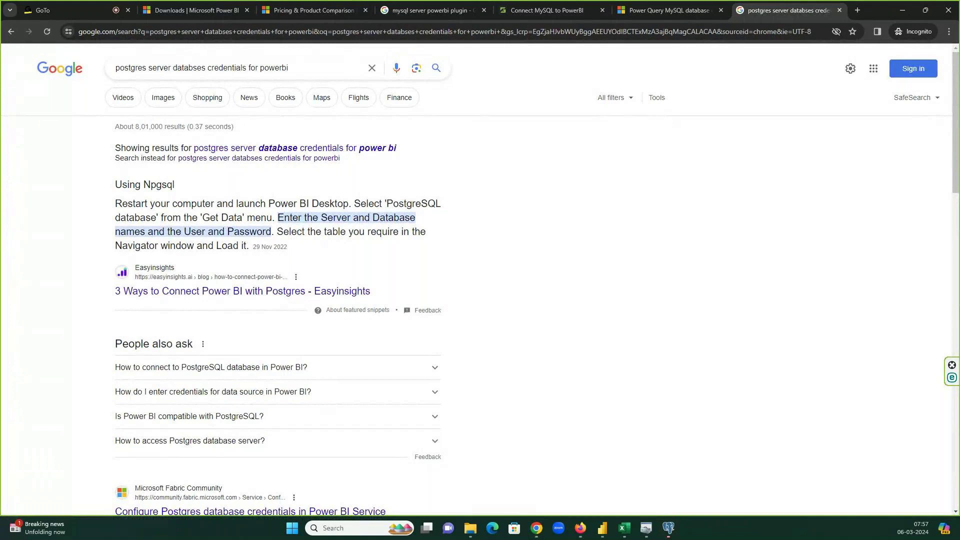
left_click(669, 527)
left_click_drag(348, 40, 669, 39)
- Connect to the PostgreSQL 16 server with its password and expand the Bollywood database
left_click(373, 72)
left_click(388, 83)
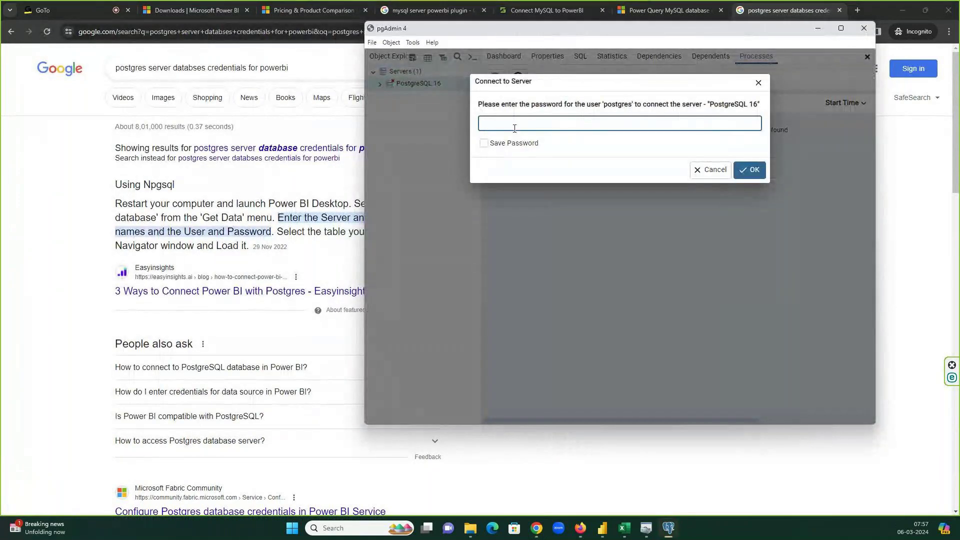
type("postgres")
key("Return")
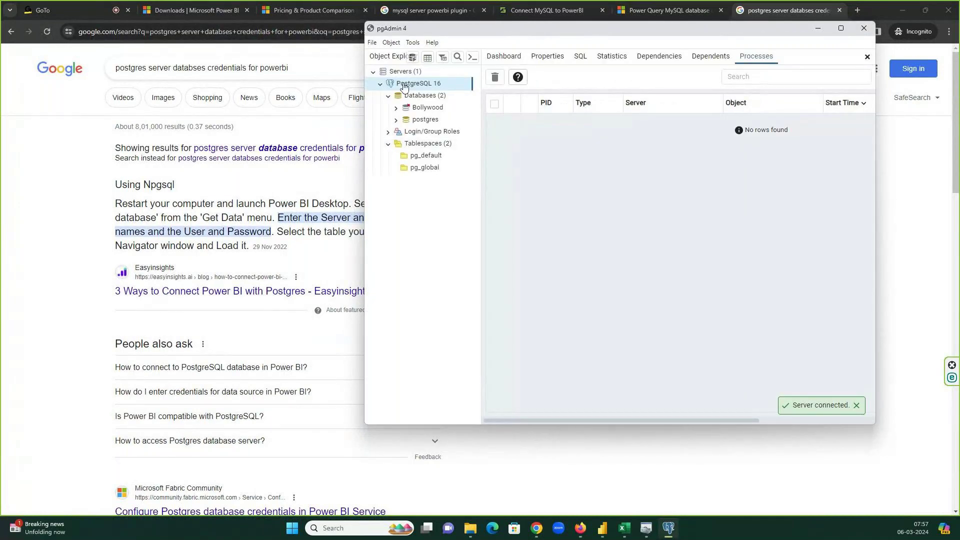
left_click(421, 110)
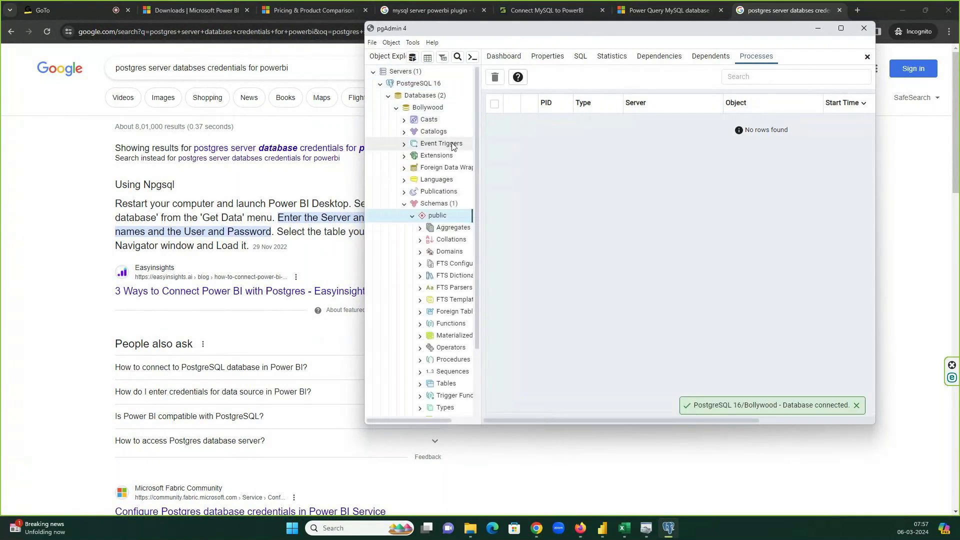
left_click(840, 28)
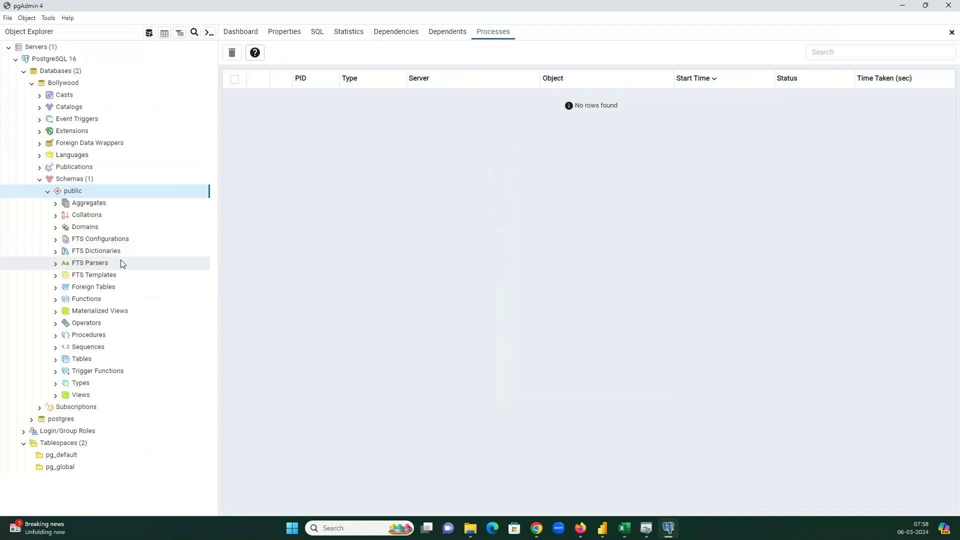
left_click(54, 73)
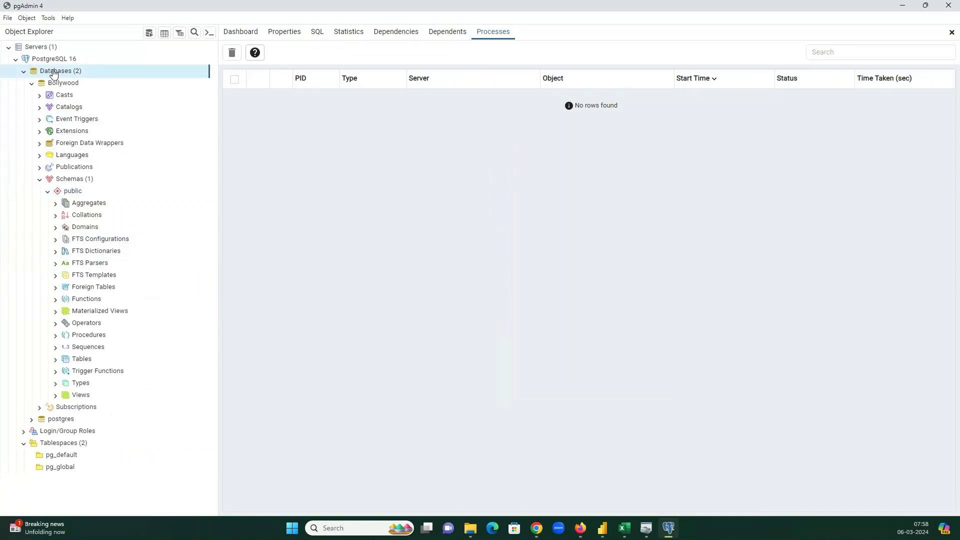
left_click(62, 60)
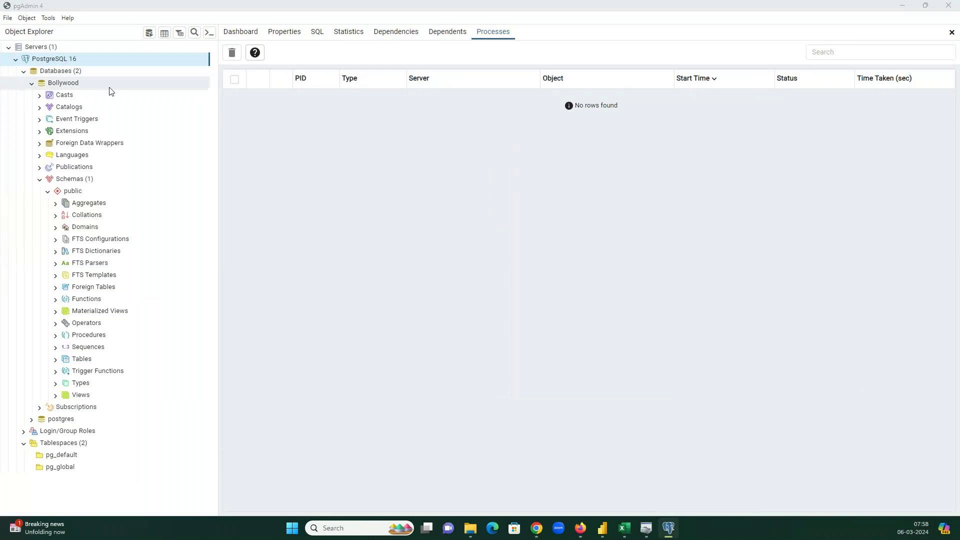
- Open the Fabric Community post on configuring Postgres database credentials
key("alt+Tab")
scroll(407, 210, "down", 3)
left_click(350, 312)
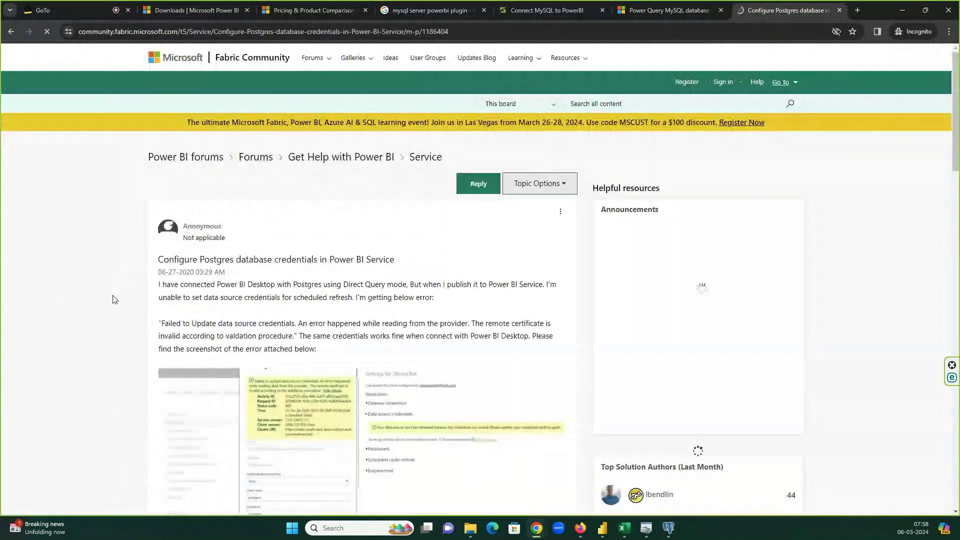
- Read through the Fabric Community post and inspect its enlarged error screenshot
scroll(300, 300, "down", 10)
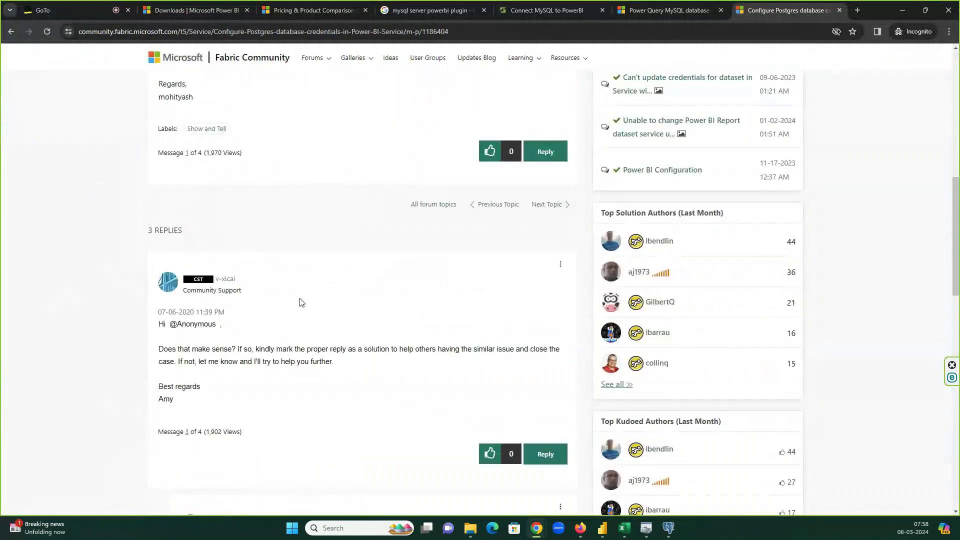
scroll(300, 302, "down", 5)
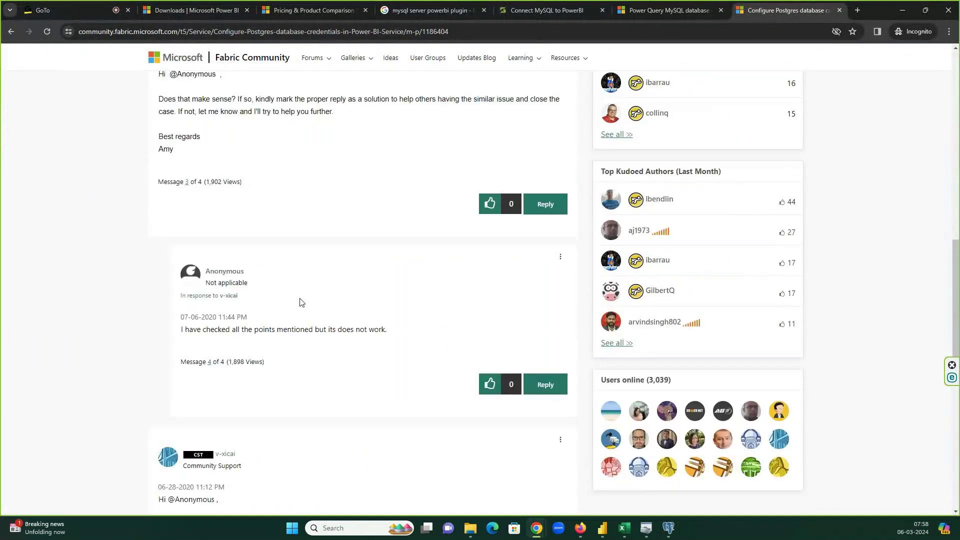
scroll(300, 303, "down", 4)
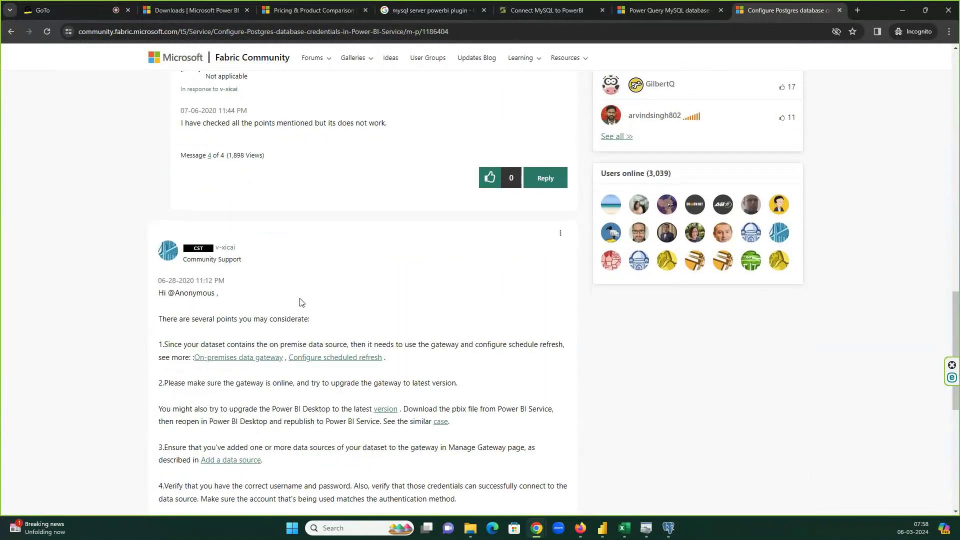
scroll(300, 303, "down", 6)
scroll(298, 302, "up", 20)
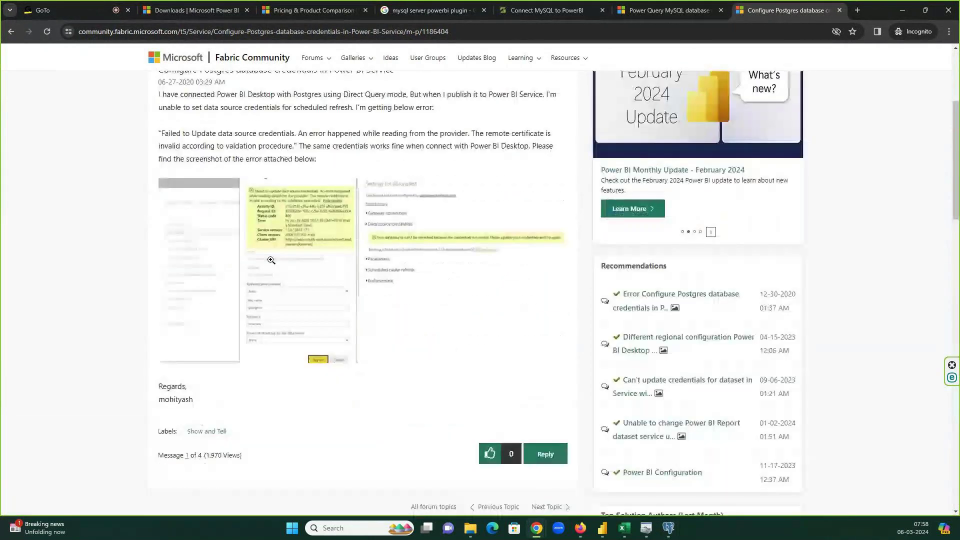
scroll(270, 260, "up", 3)
scroll(271, 260, "down", 3)
left_click(432, 256)
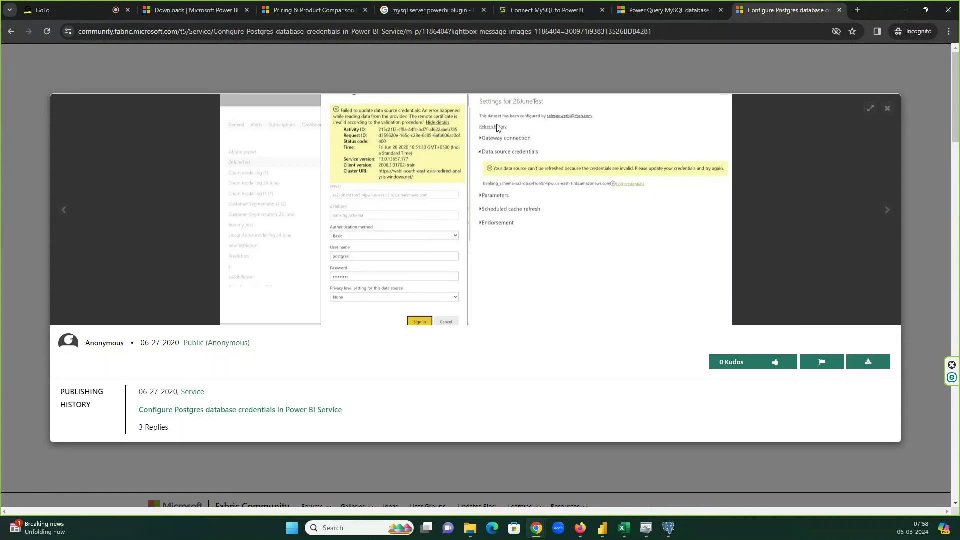
left_click(888, 109)
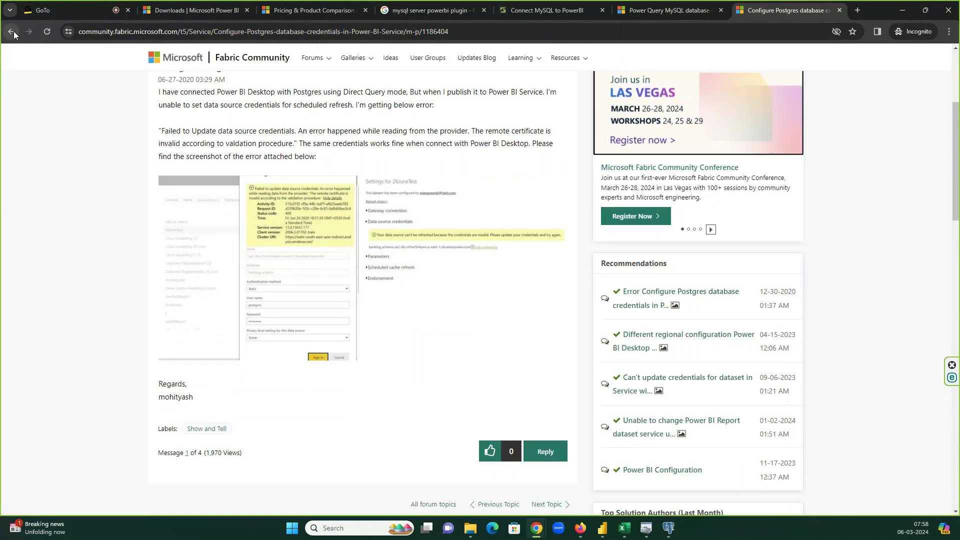
- Return to the search results and open Hevo's PostgreSQL to Power BI article at Step 2
left_click(13, 31)
left_click(8, 31)
left_click(8, 31)
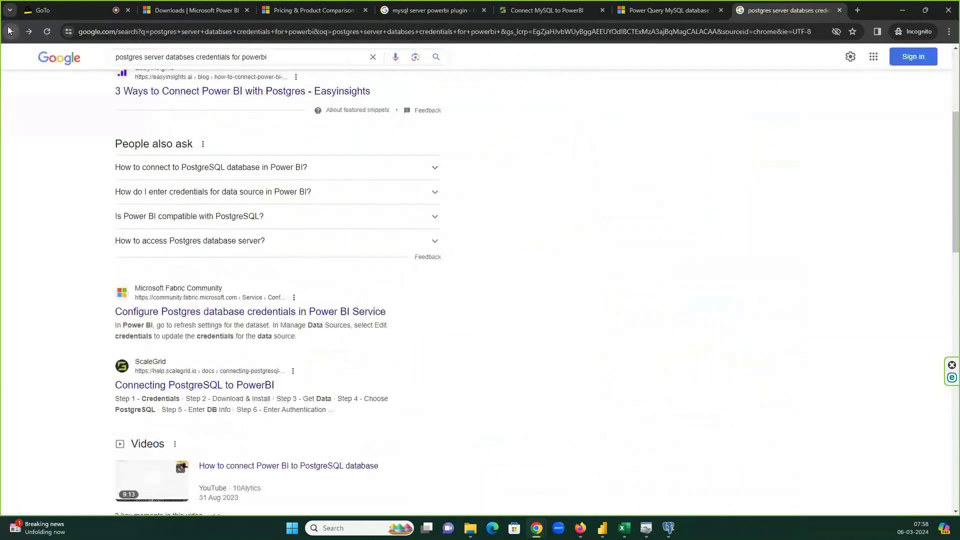
scroll(350, 262, "down", 3)
scroll(350, 262, "down", 6)
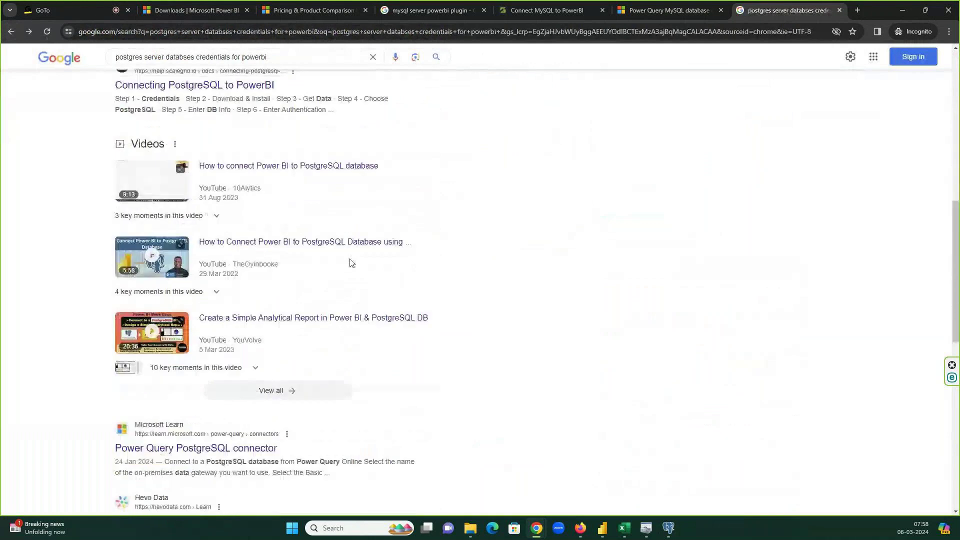
left_click(245, 329)
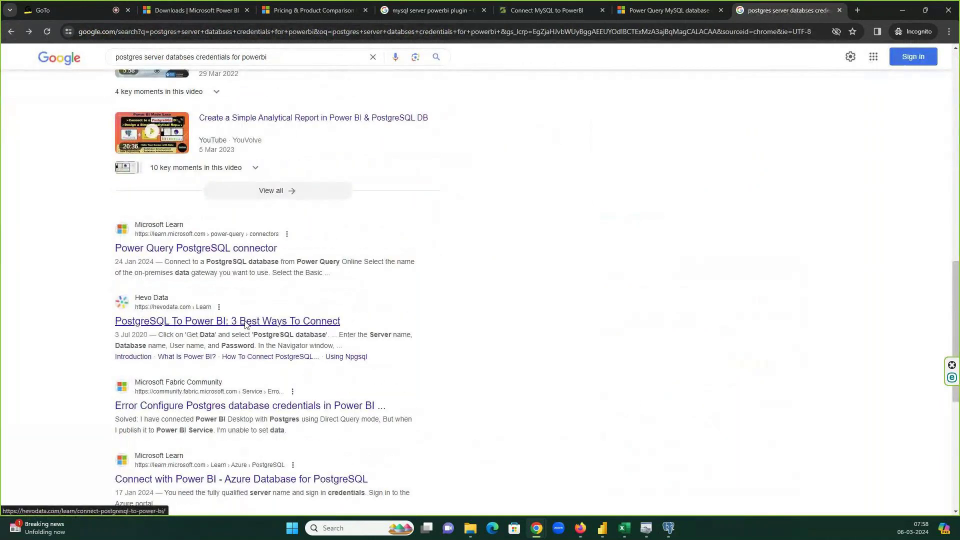
scroll(554, 310, "down", 15)
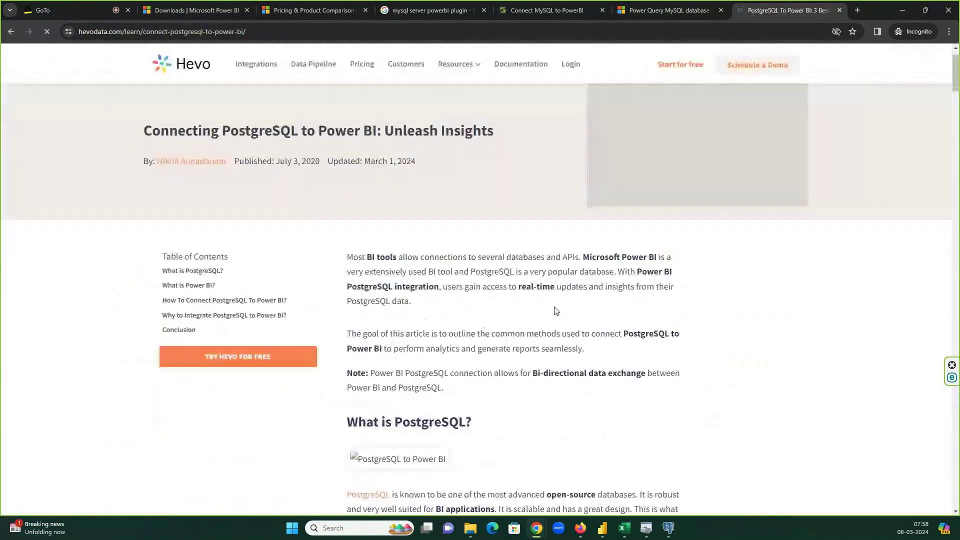
scroll(554, 307, "down", 13)
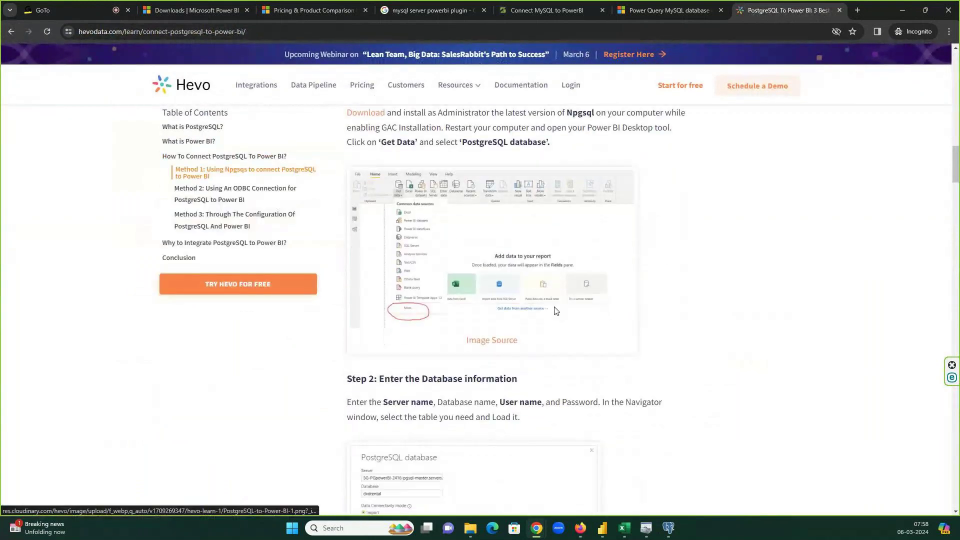
scroll(553, 310, "down", 7)
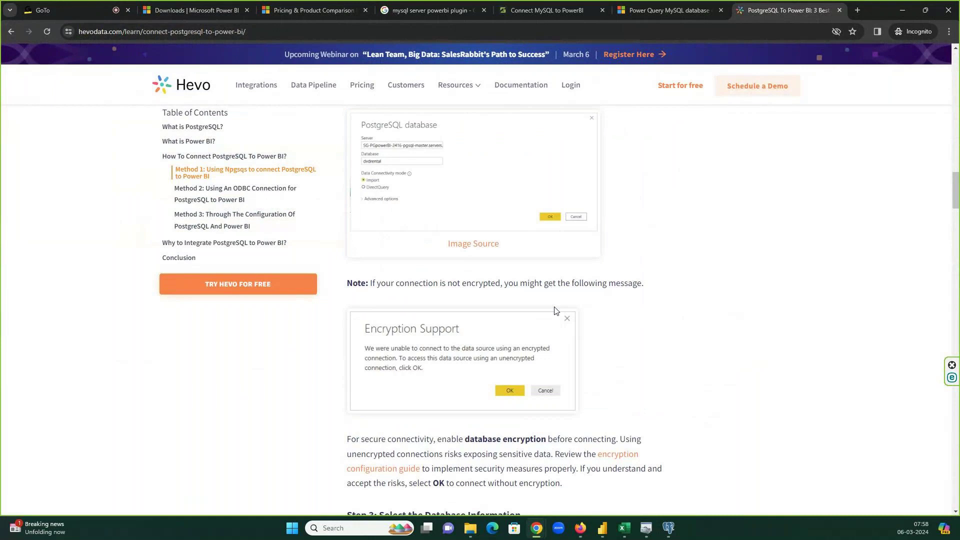
- Review PostgreSQL 16 server properties tabs, confirming host localhost, port 5432, user postgres
key("alt+Tab")
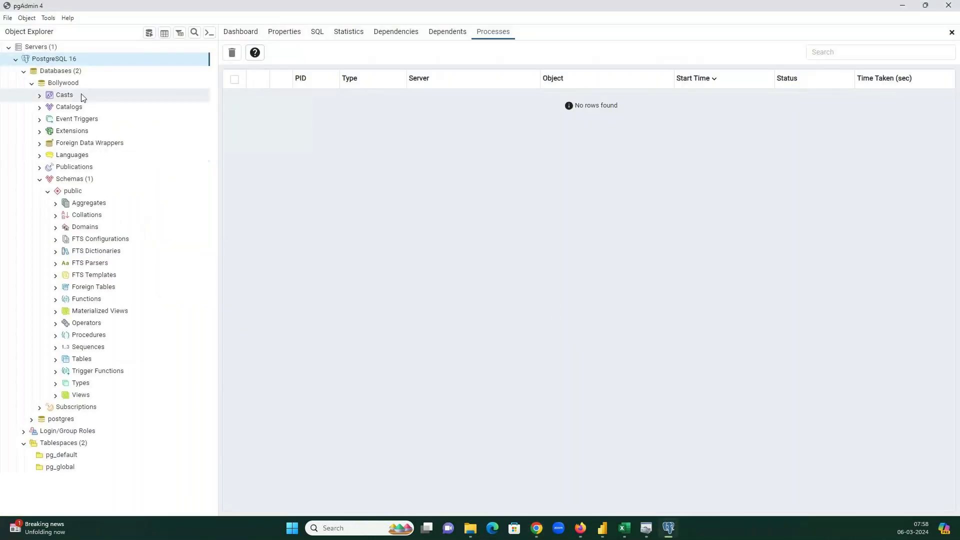
right_click(63, 62)
left_click(88, 197)
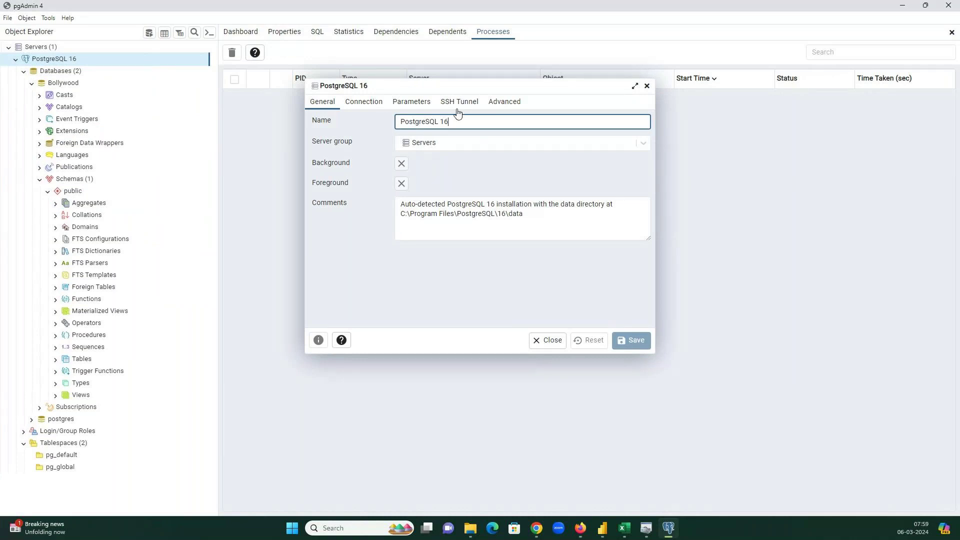
left_click(503, 103)
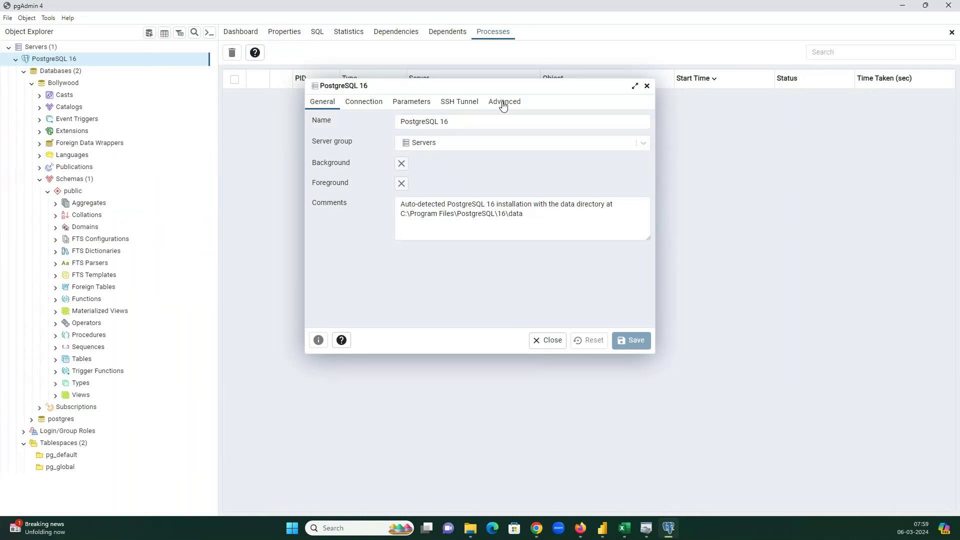
left_click(458, 101)
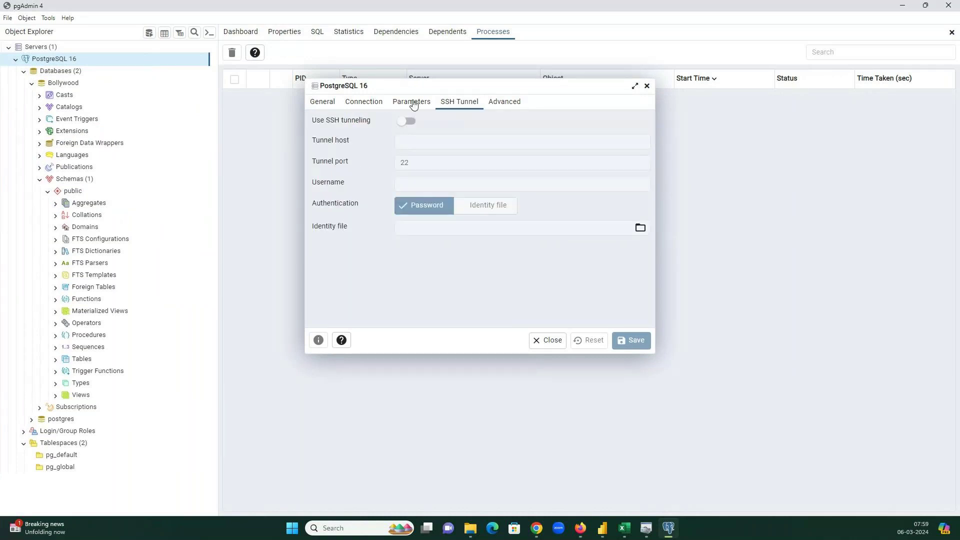
left_click(369, 102)
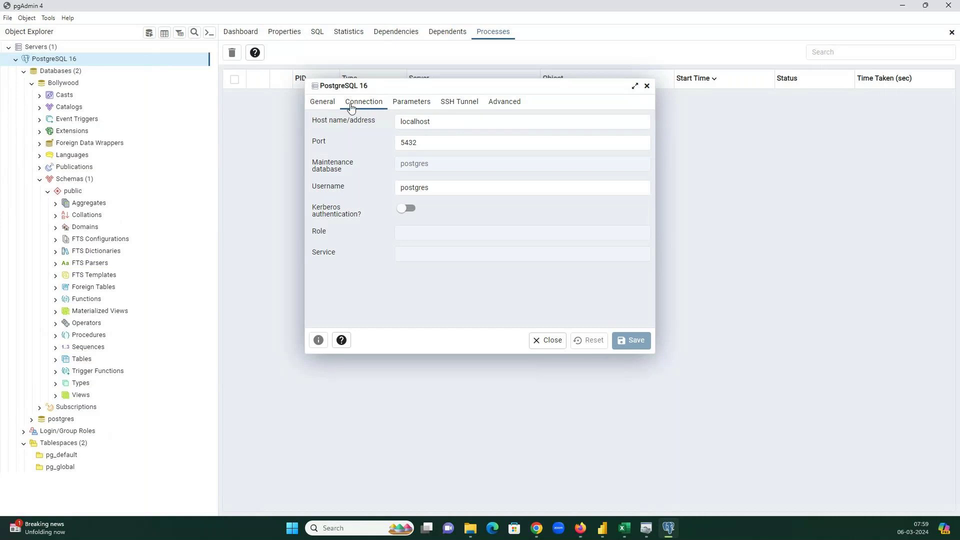
left_click(324, 102)
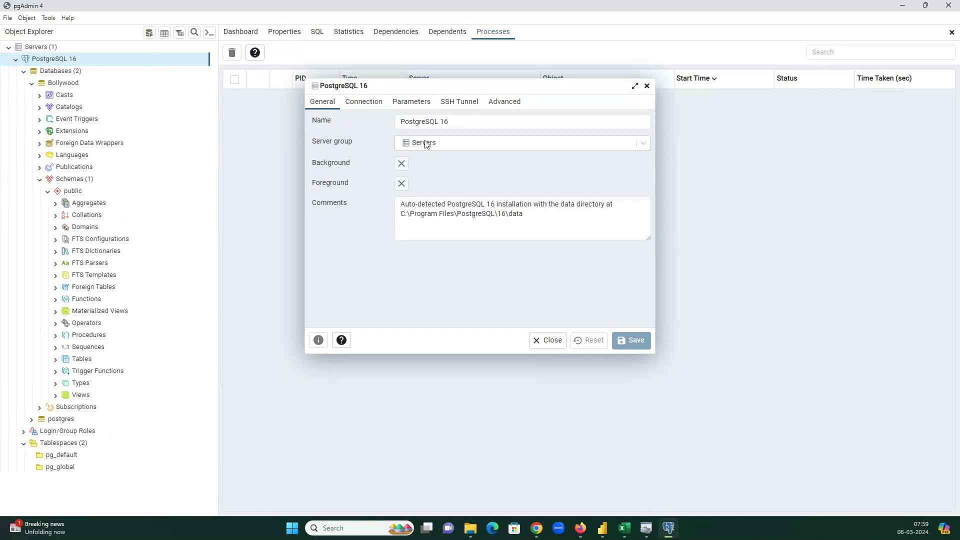
key("alt+Tab")
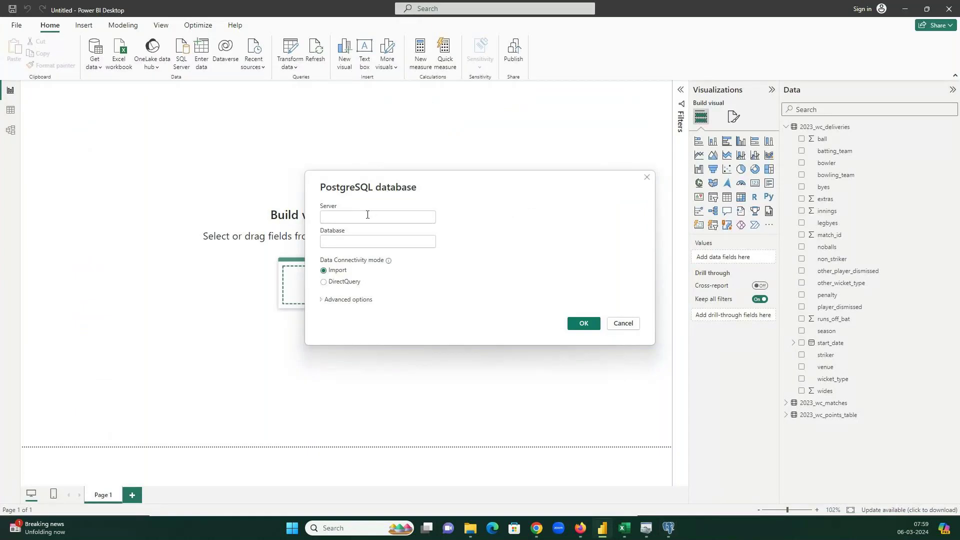
key("alt+Tab")
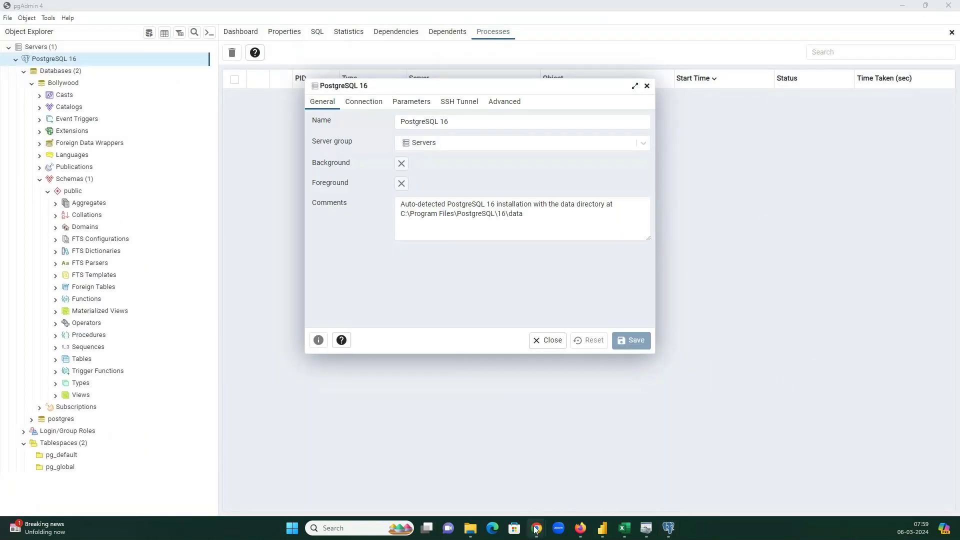
left_click(536, 528)
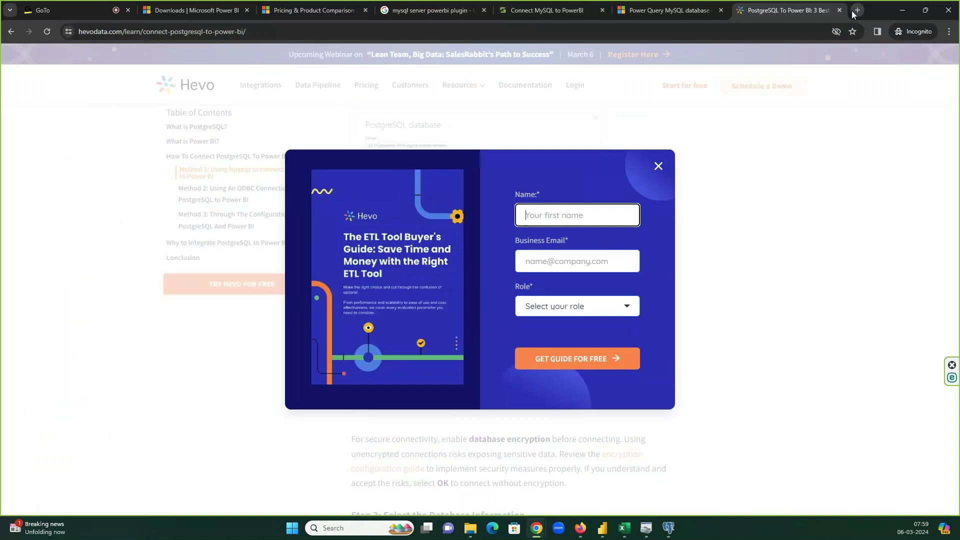
- Search 'server postgres powerbi details' and read ScaleGrid's guide up to its Enter DB Info step
left_click(850, 11)
type("serve")
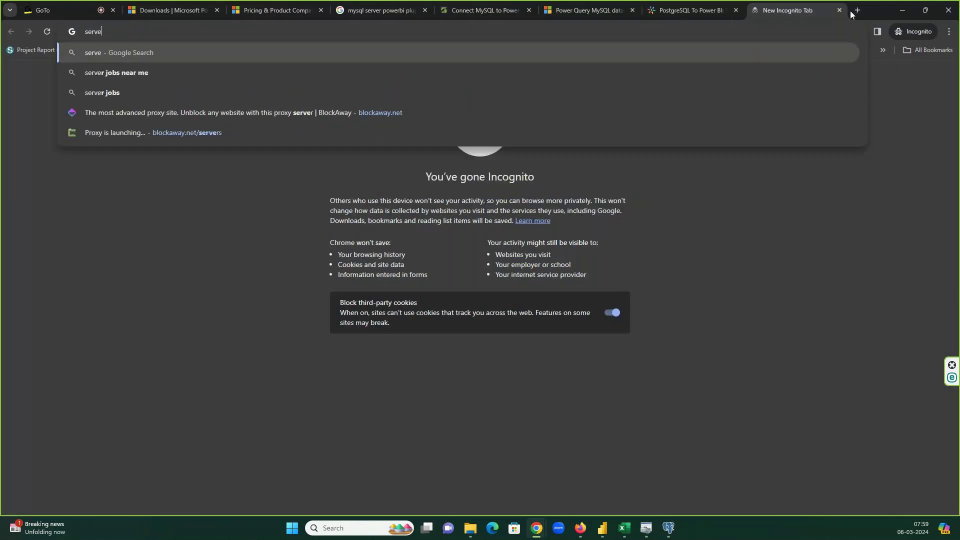
type("r postgres p")
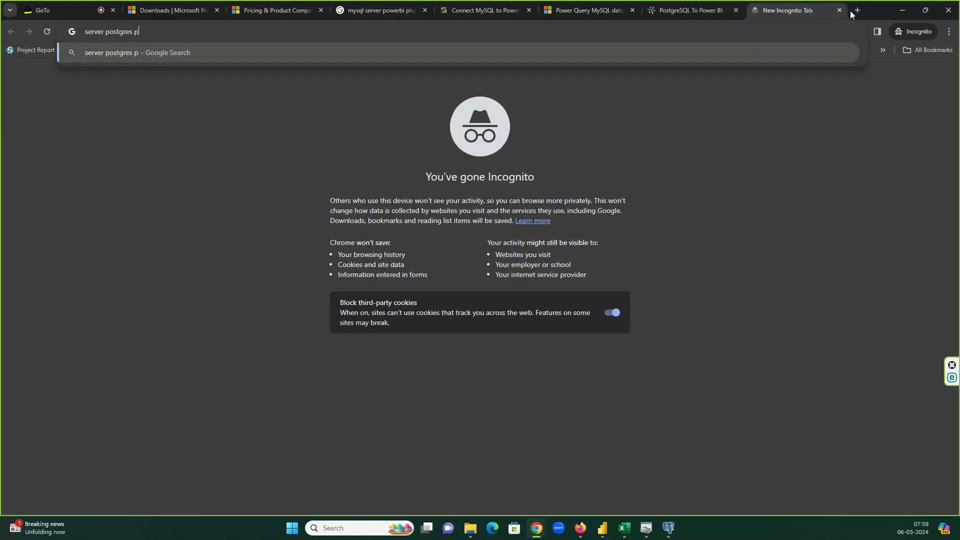
type("owerbi details")
key("Return")
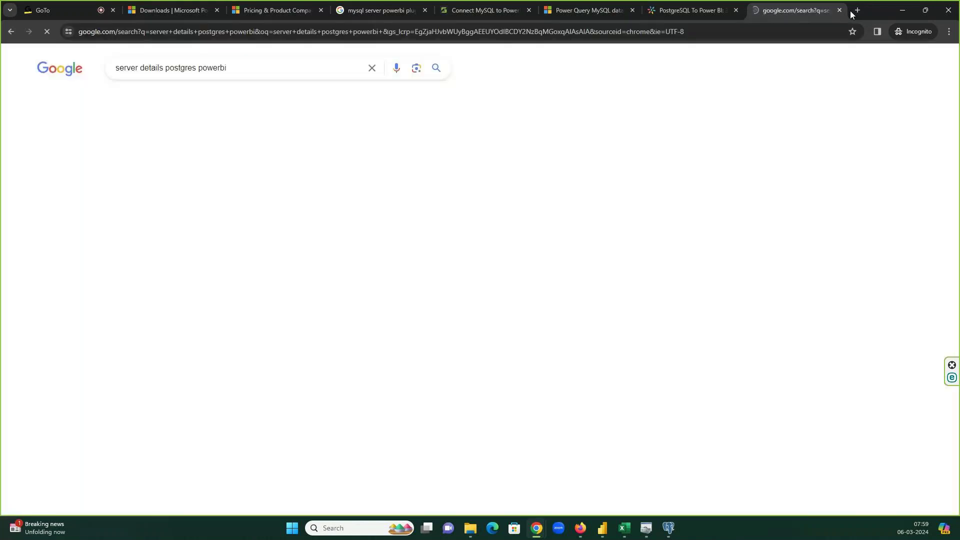
left_click(235, 314)
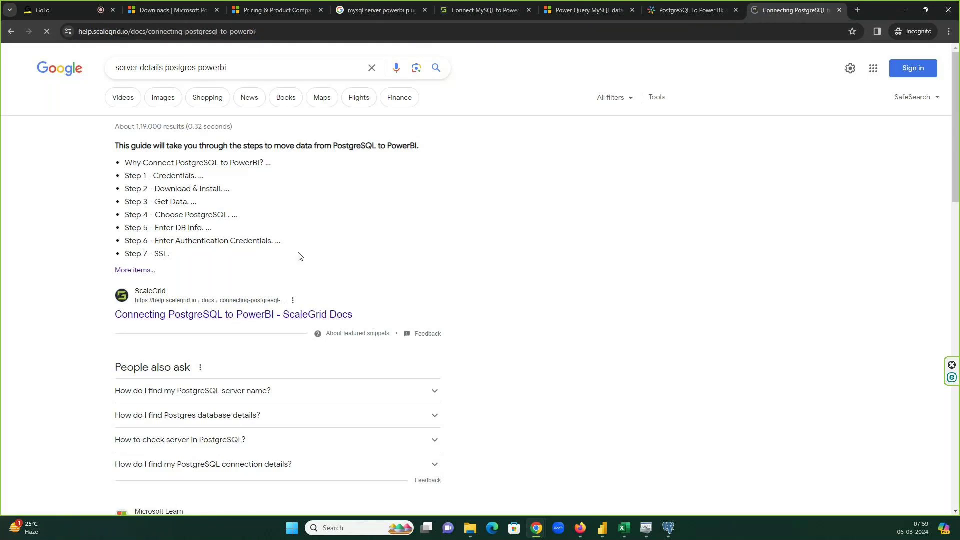
scroll(514, 227, "down", 15)
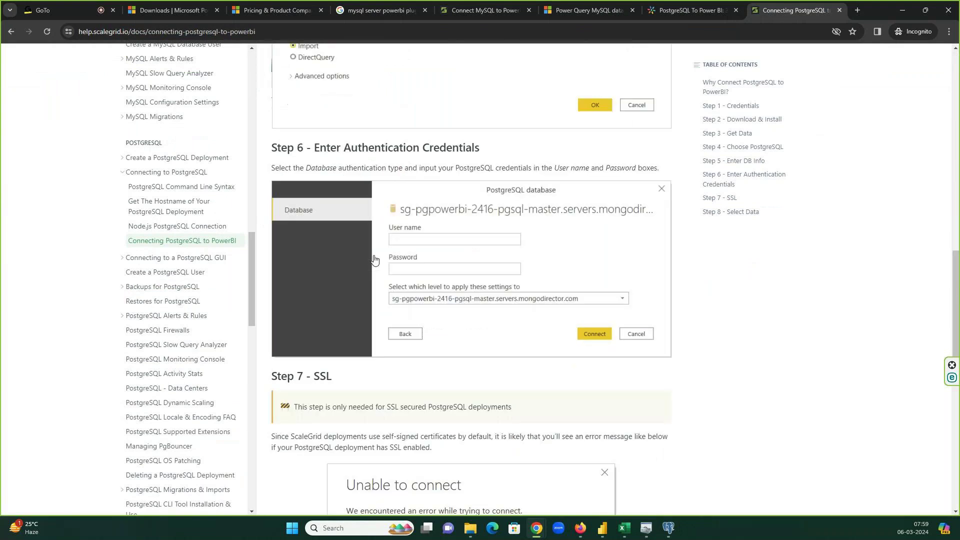
scroll(380, 257, "down", 7)
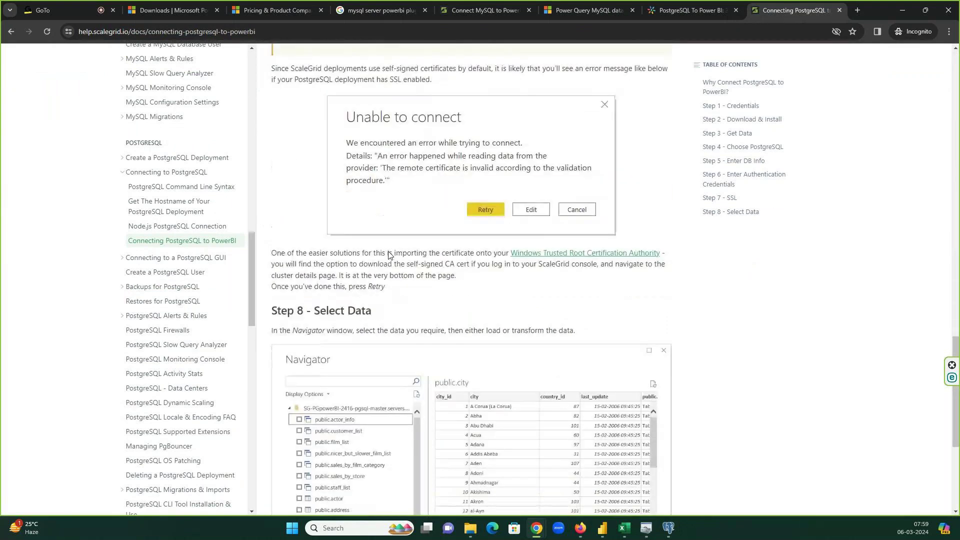
scroll(388, 255, "down", 5)
scroll(389, 256, "up", 12)
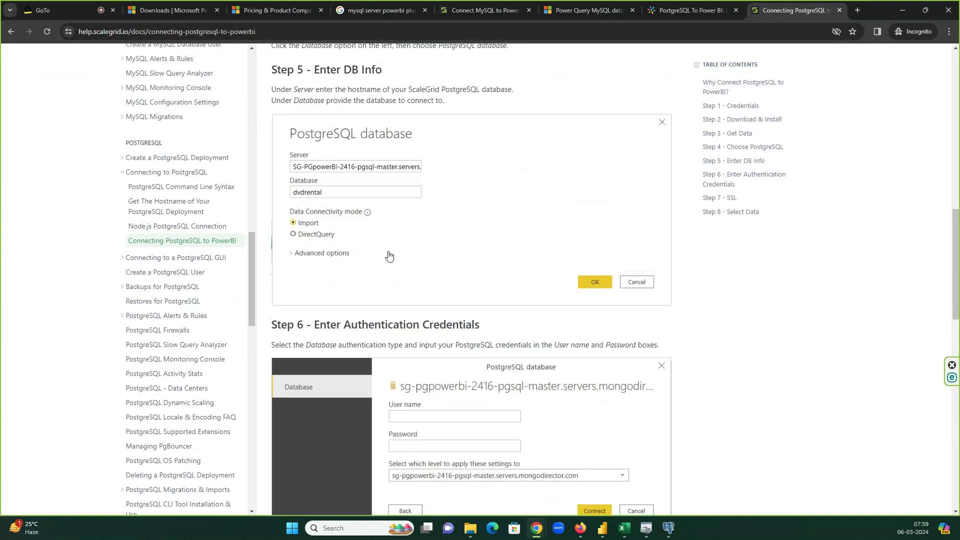
scroll(388, 255, "up", 2)
key("alt+Tab")
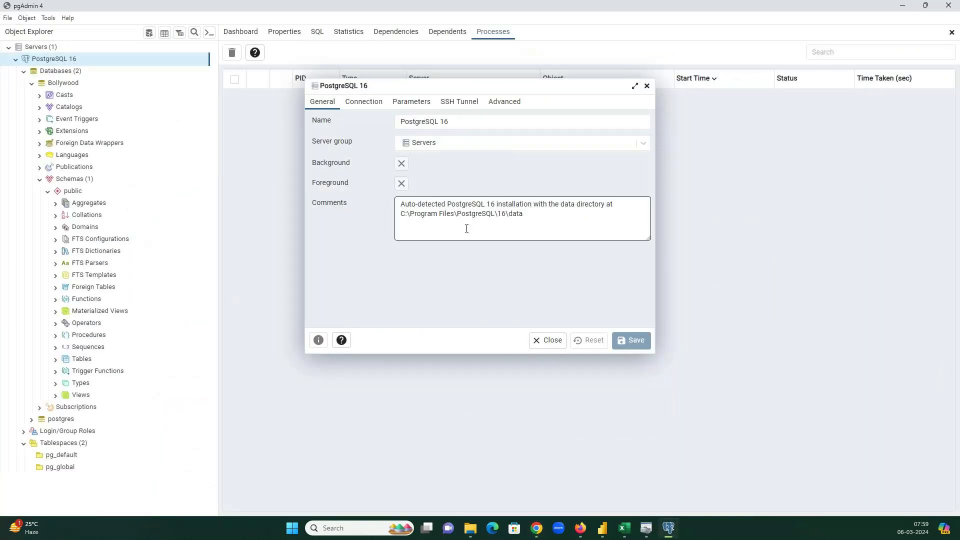
- Copy the group name 'Servers' from its pgAdmin properties into Power BI's Server field
left_click(647, 86)
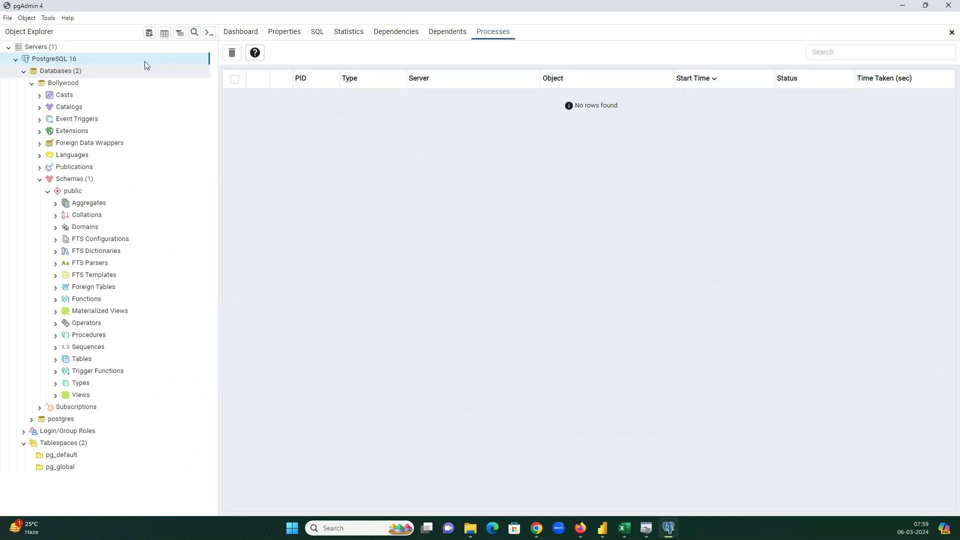
right_click(39, 51)
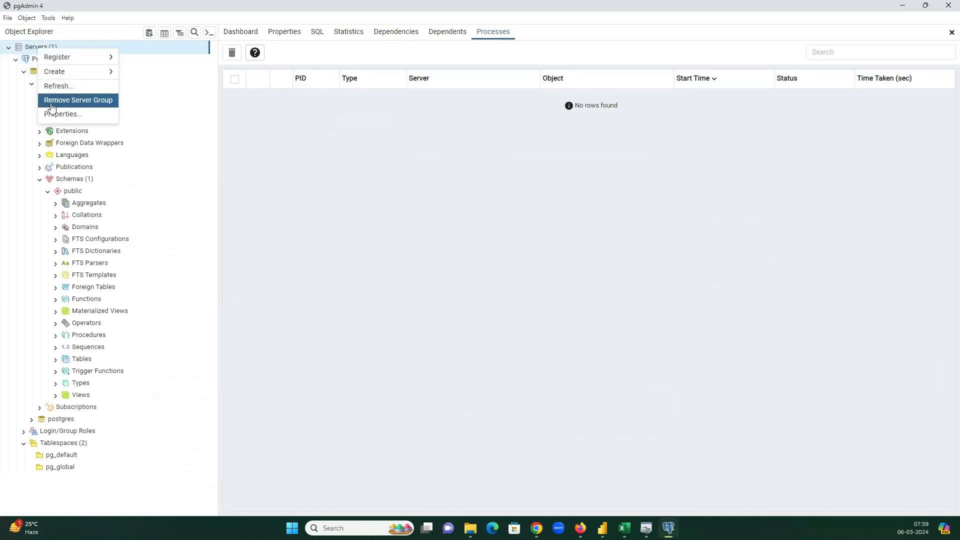
left_click(63, 114)
double_click(444, 169)
key("ctrl+c")
left_click(605, 534)
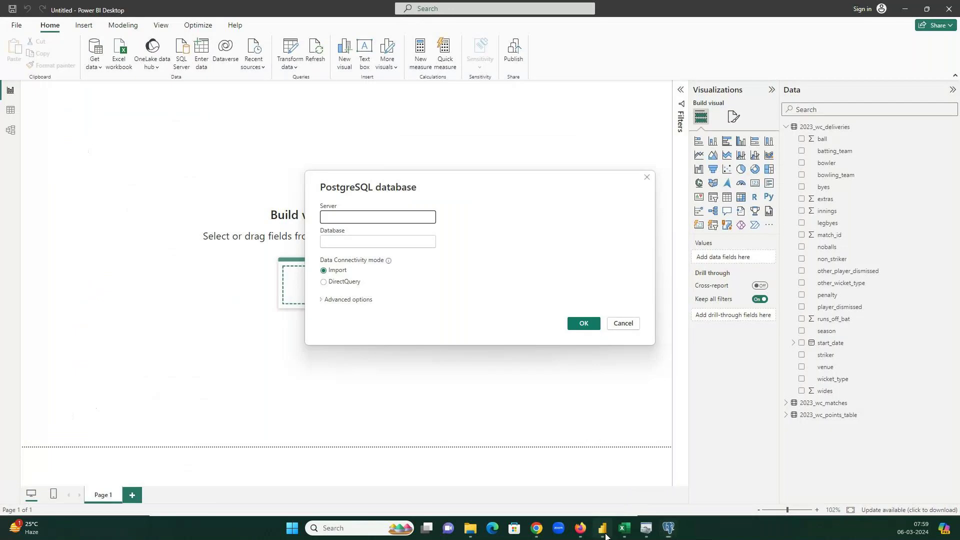
key("ctrl+v")
- Cross-check the ScaleGrid guide and pgAdmin Servers properties, ending on the Power BI dialog
key("alt+Tab")
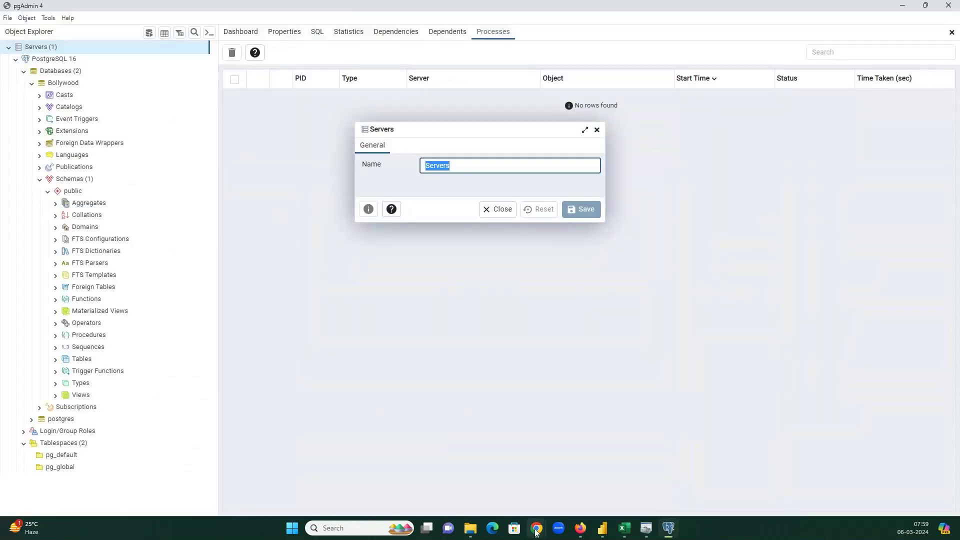
mouse_move(532, 509)
left_click(500, 475)
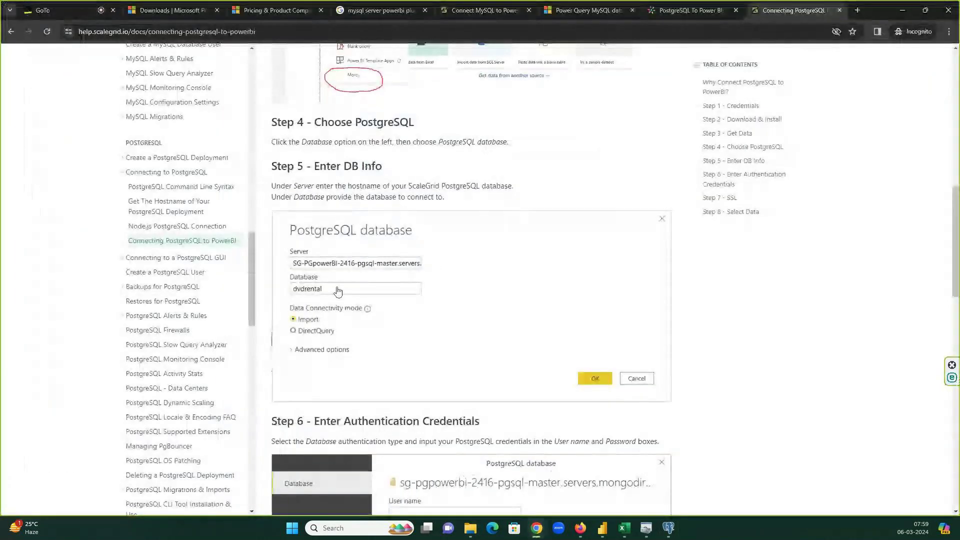
key("alt+Tab")
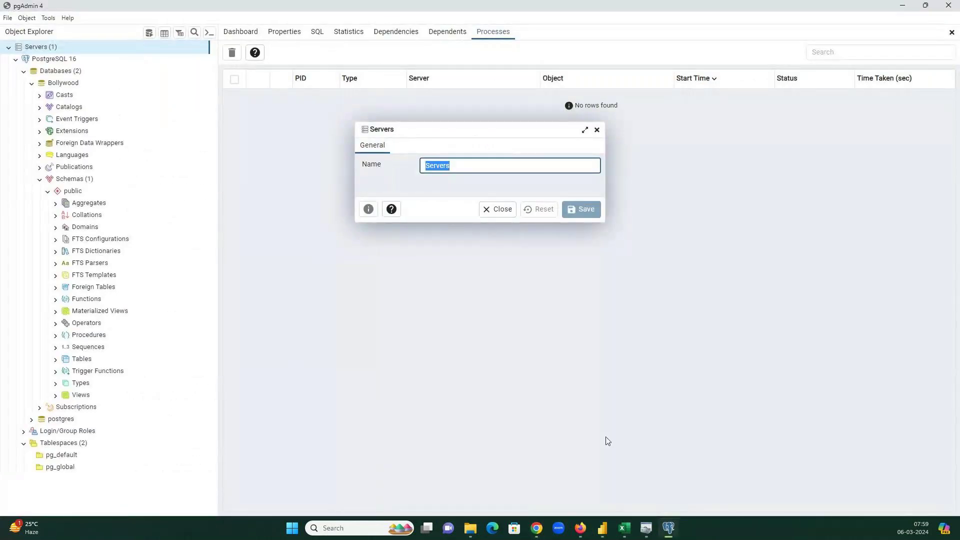
mouse_move(602, 529)
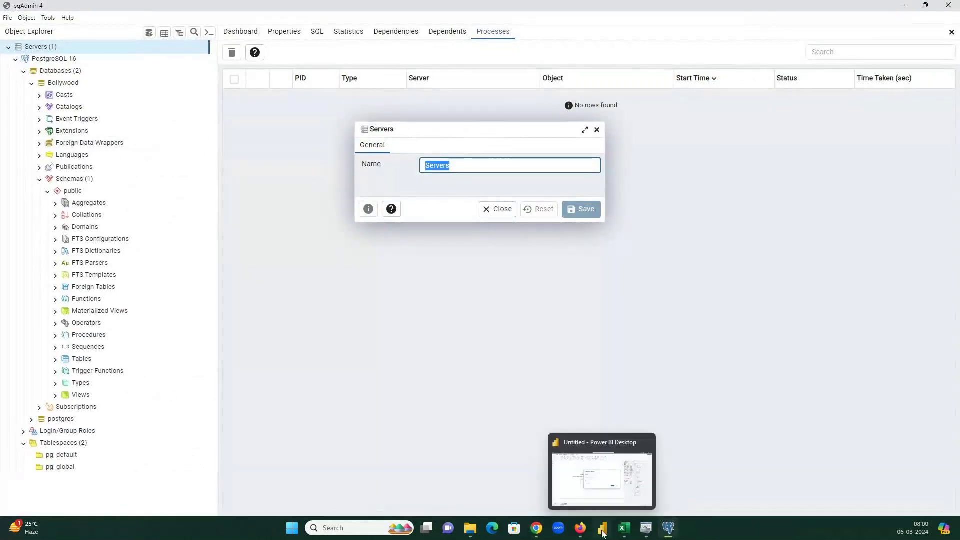
left_click(595, 498)
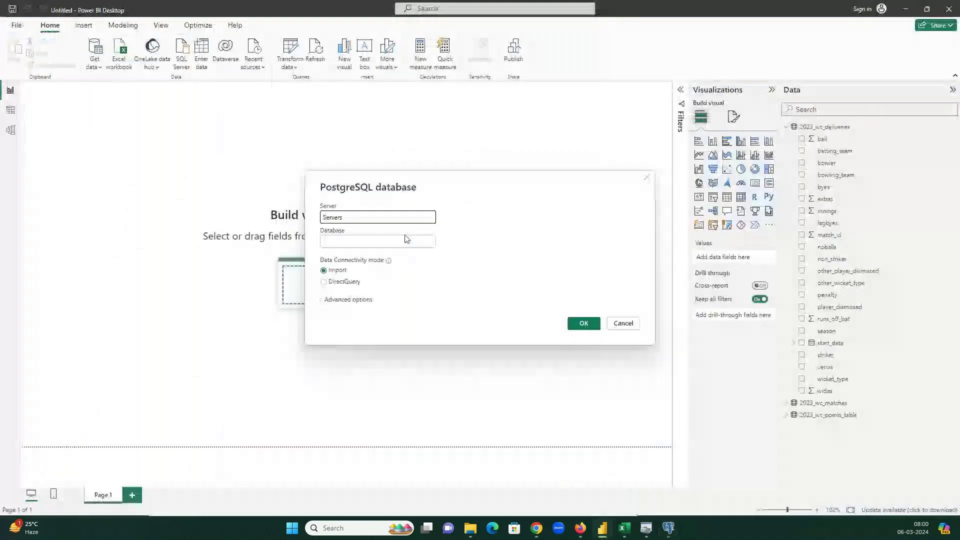
mouse_move(536, 528)
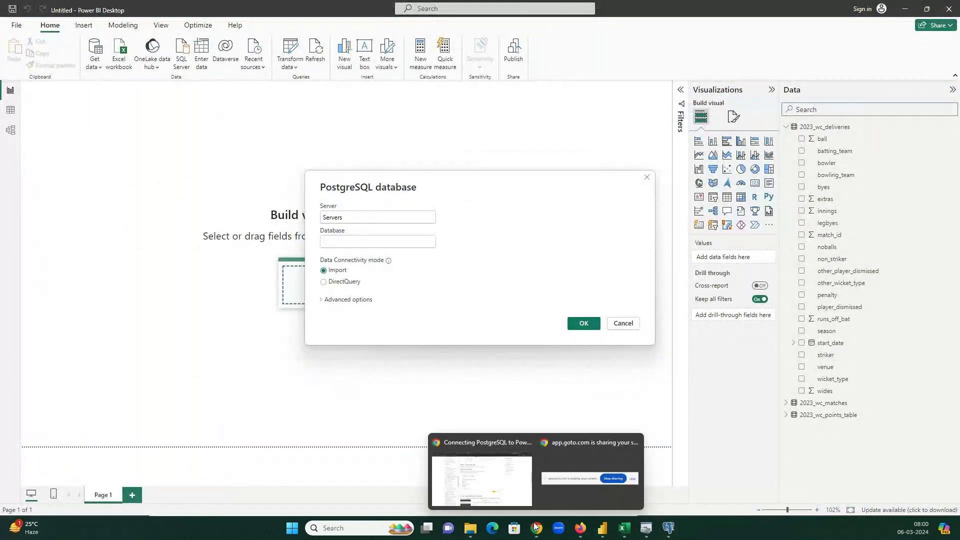
left_click(480, 445)
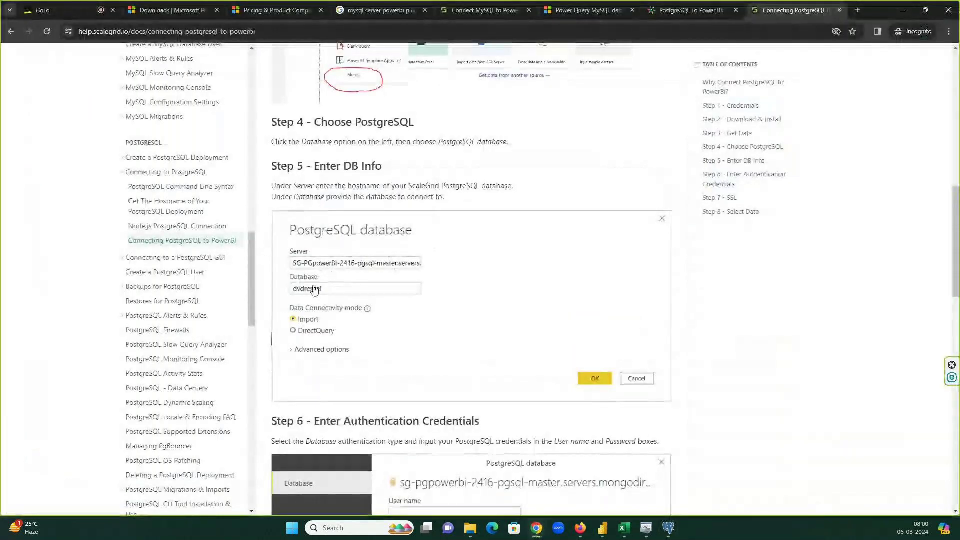
key("alt+Tab")
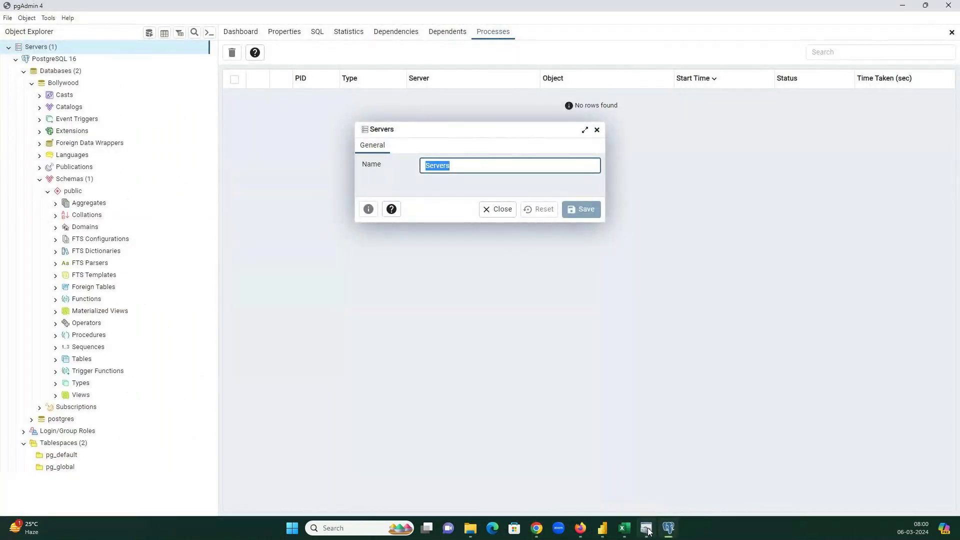
left_click(607, 531)
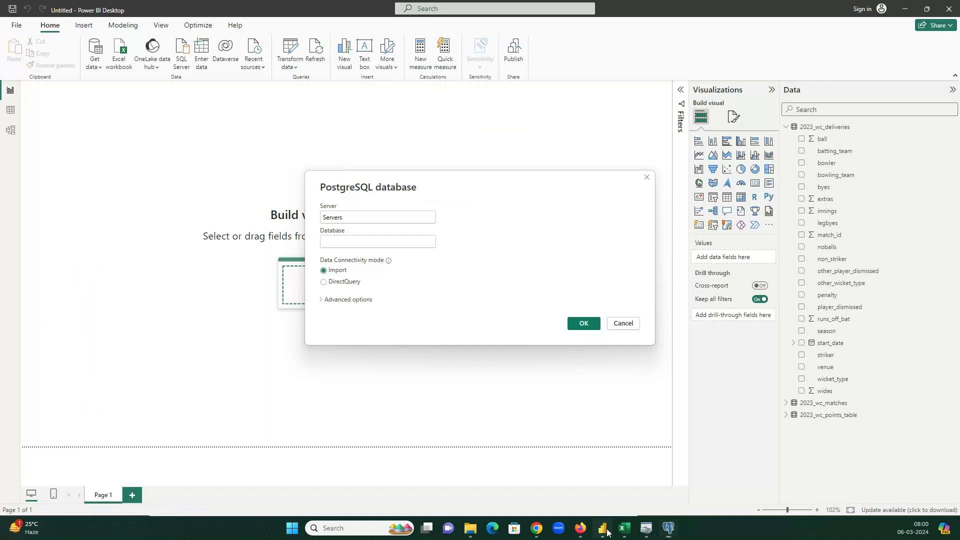
- Set database 'Bollywood', enter the database user name and password, and connect
left_click(385, 242)
type("Bollywoo")
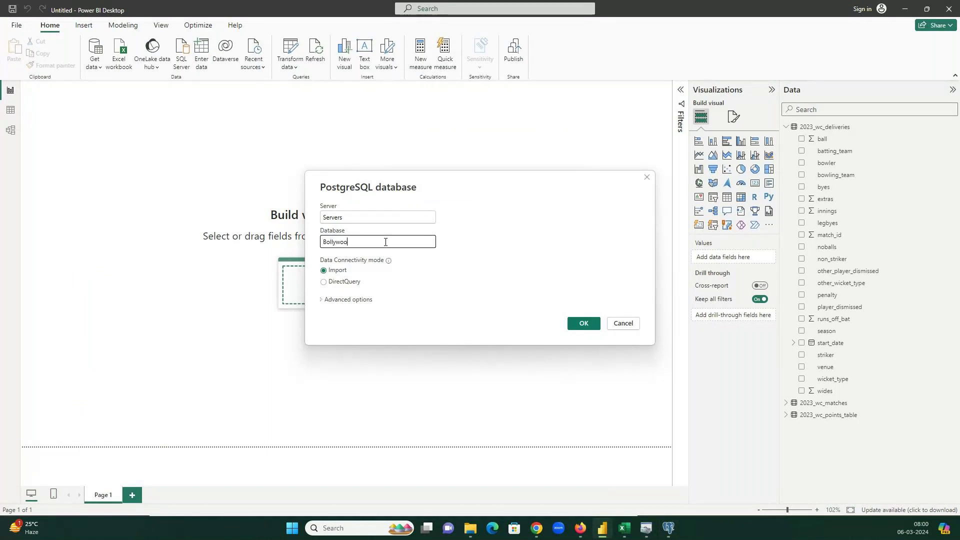
type("d")
left_click(583, 322)
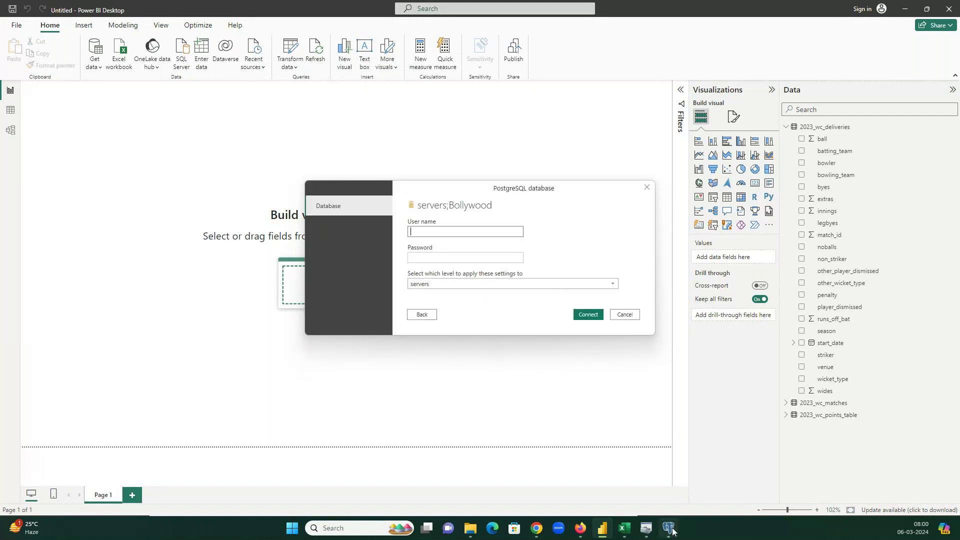
mouse_move(668, 527)
left_click(441, 233)
type("posg")
type("gres")
key("Tab")
type("p")
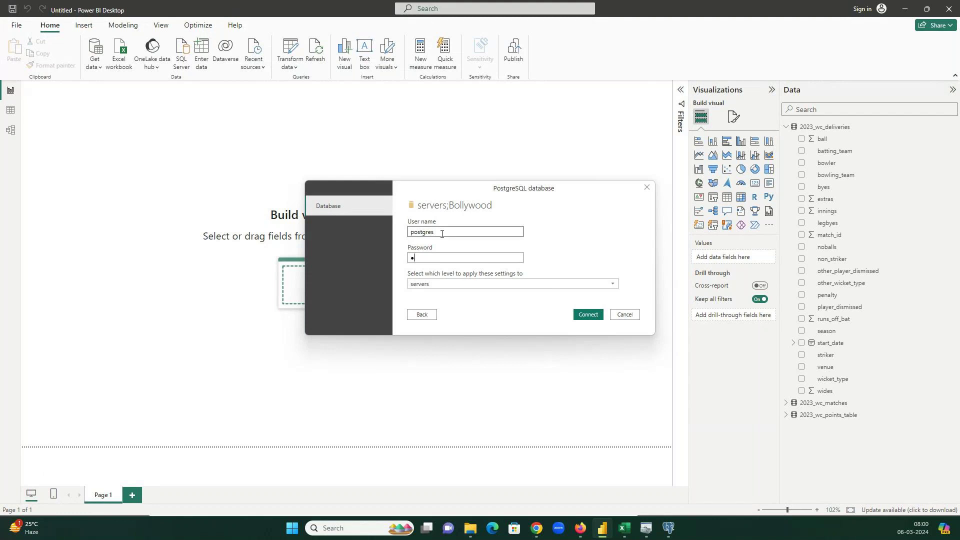
type("ostgres")
left_click(598, 314)
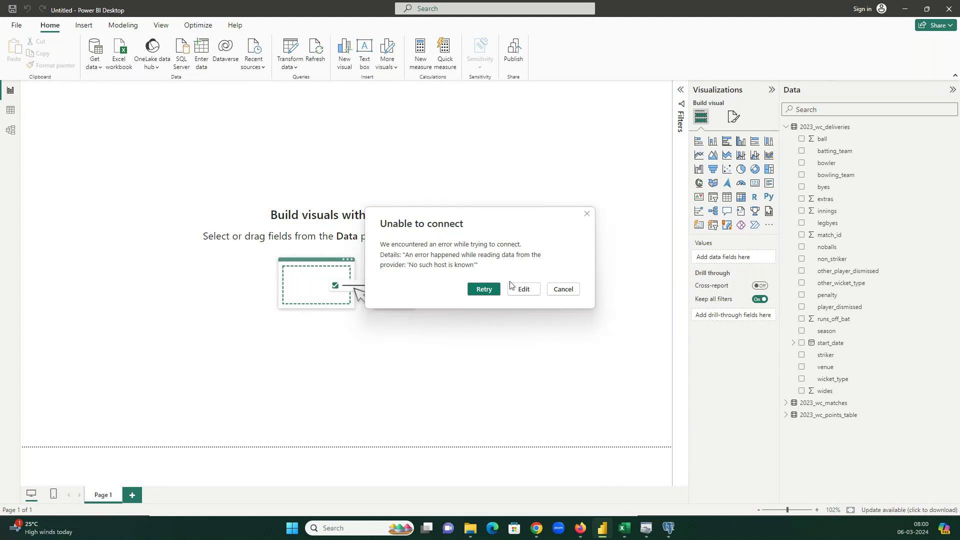
- Retry the failed connection, then edit its settings with advanced options expanded and server name selected
left_click(497, 289)
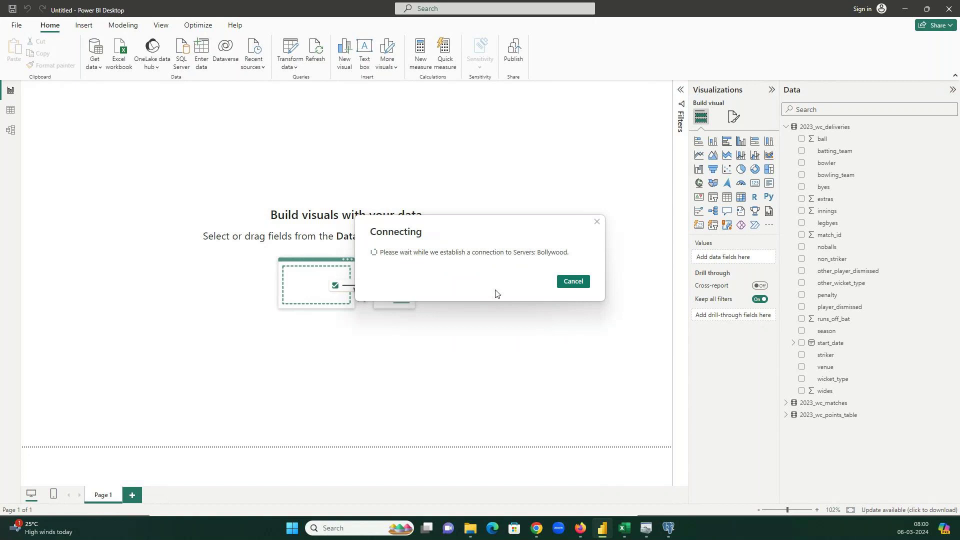
left_click(523, 291)
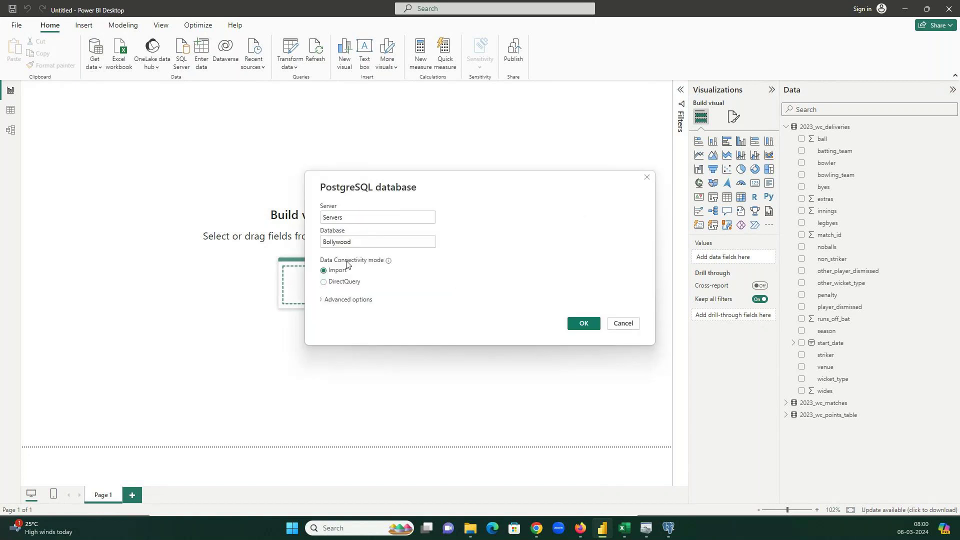
left_click(342, 300)
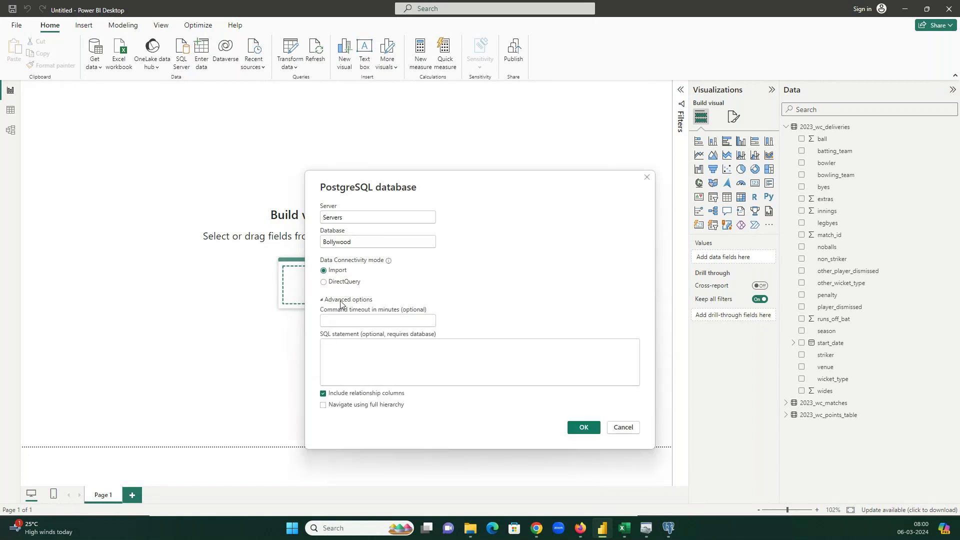
double_click(344, 217)
- Close the Servers dialog and open PostgreSQL 16 server properties with its Name selected
left_click(669, 528)
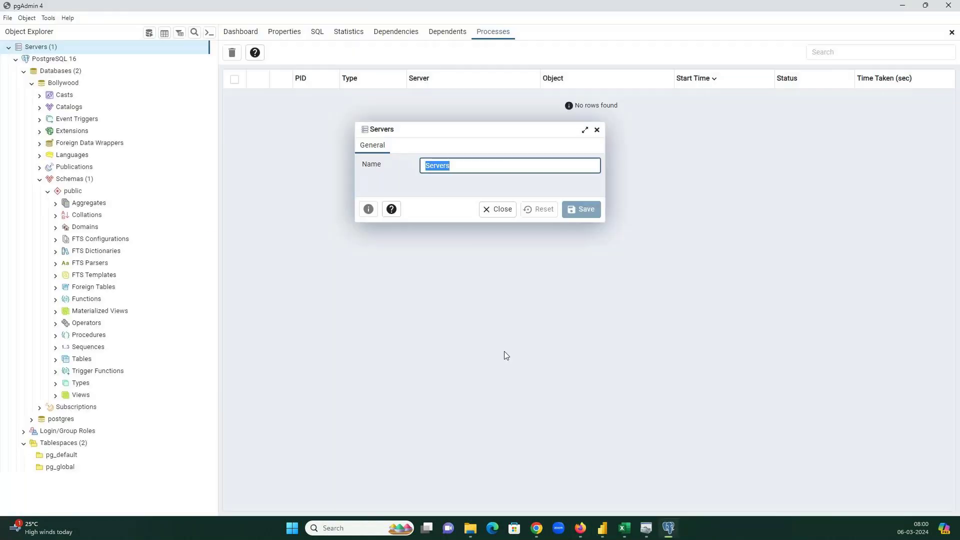
left_click(495, 209)
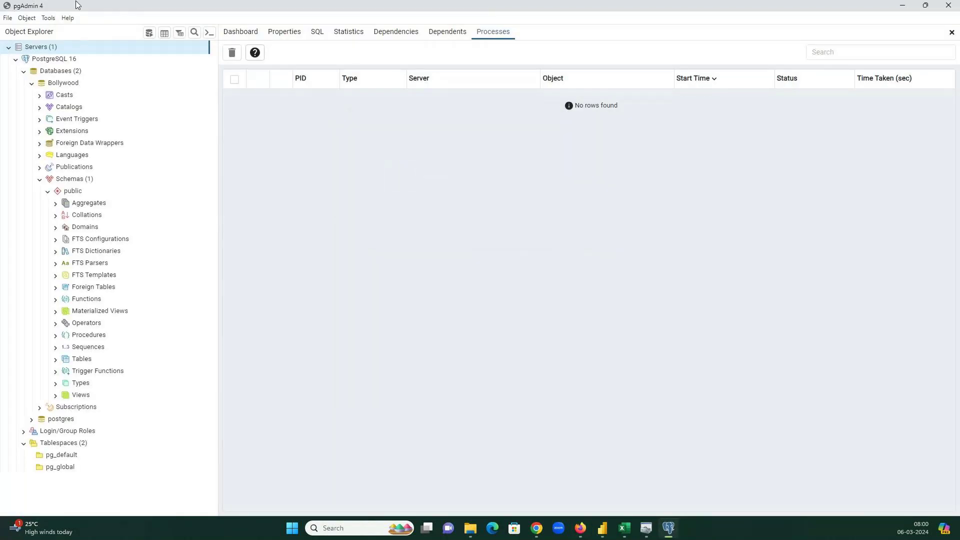
left_click(56, 70)
right_click(56, 71)
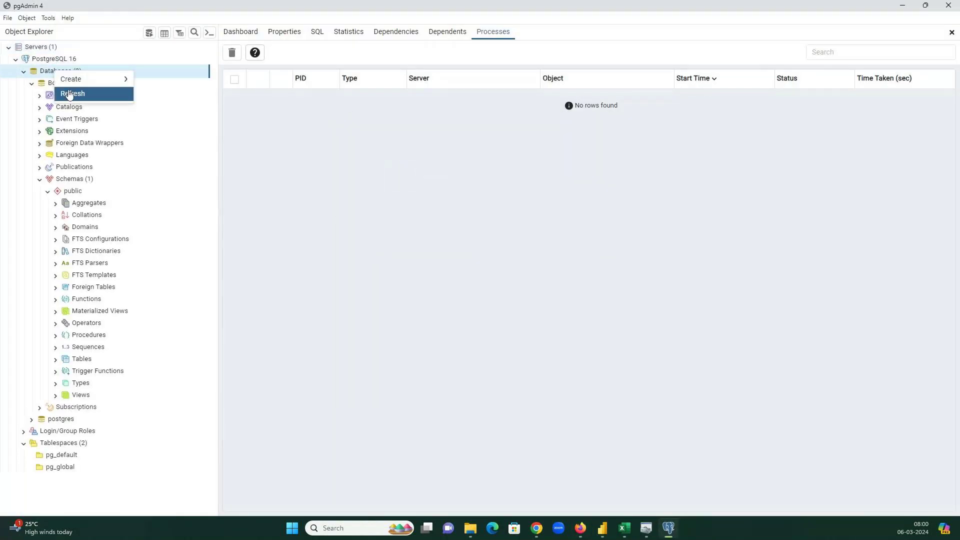
left_click(53, 64)
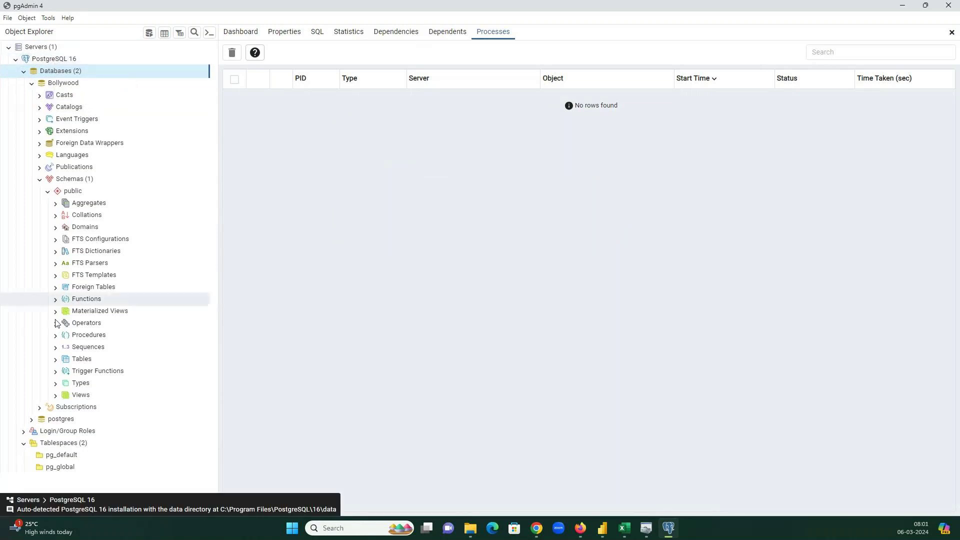
right_click(59, 62)
left_click(81, 195)
triple_click(428, 122)
key("ctrl+c")
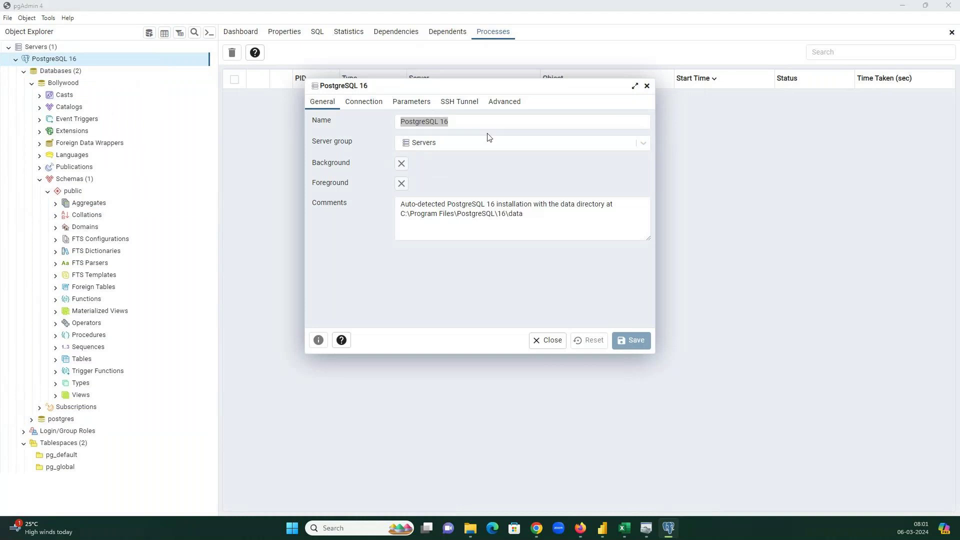
key("alt+Tab")
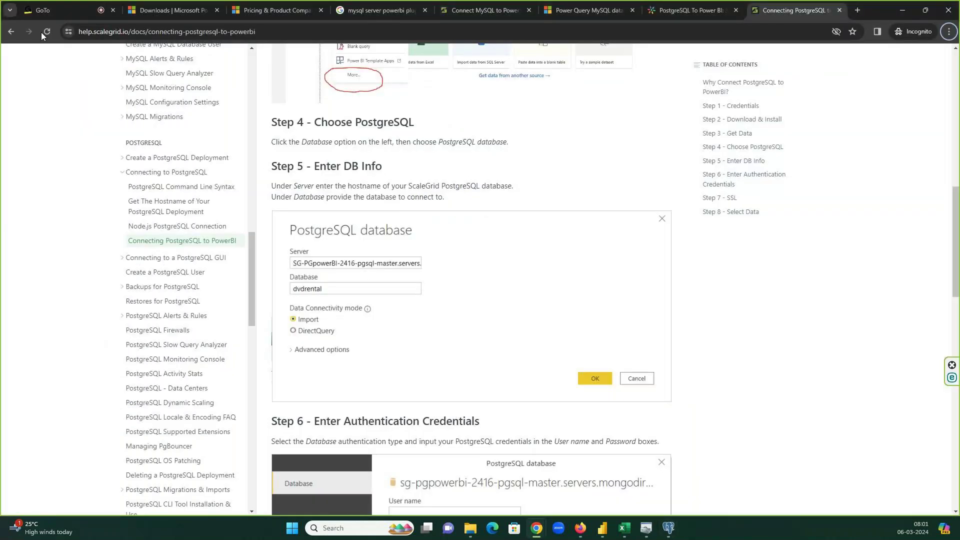
- Revise the Google query to 'server info postgres' and rerun the search
left_click(11, 32)
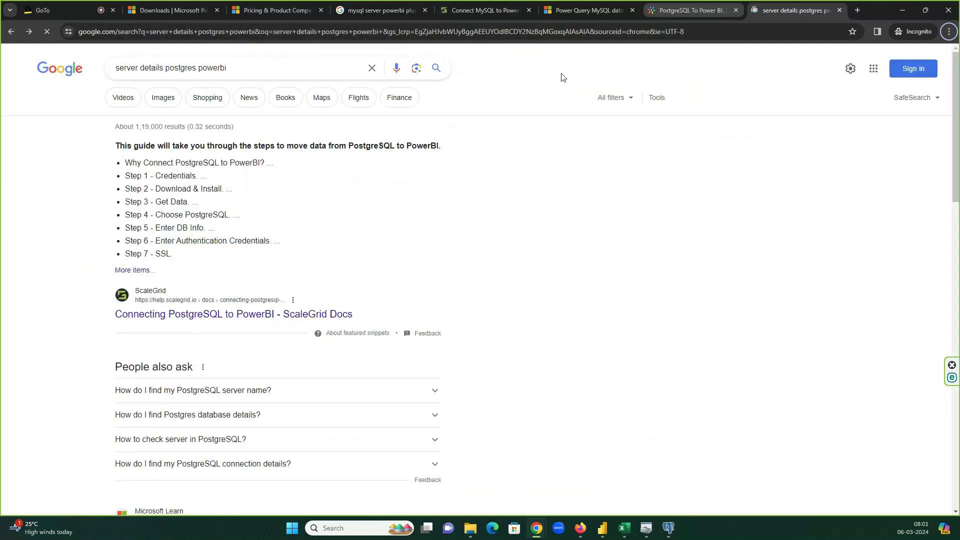
left_click_drag(167, 69, 199, 69)
double_click(200, 69)
key("BackSpace")
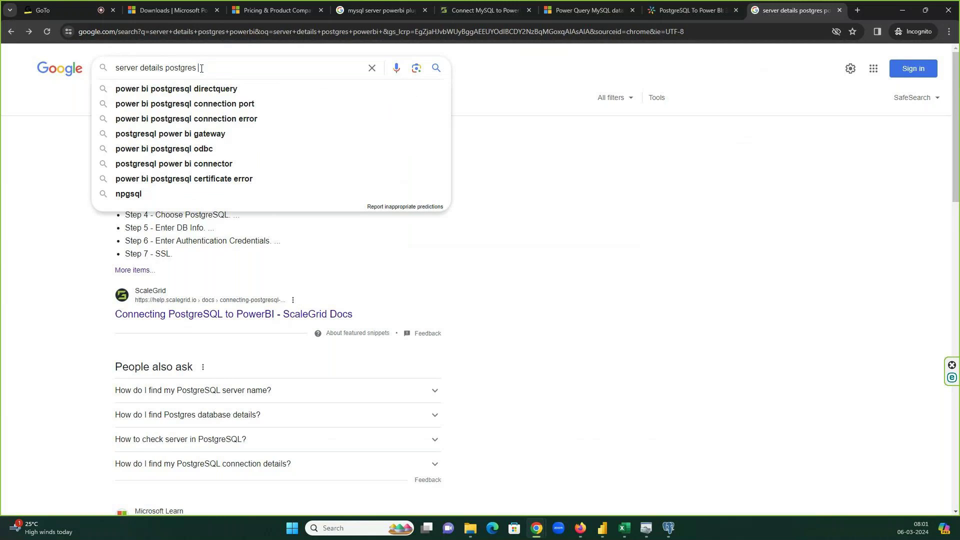
key("Down")
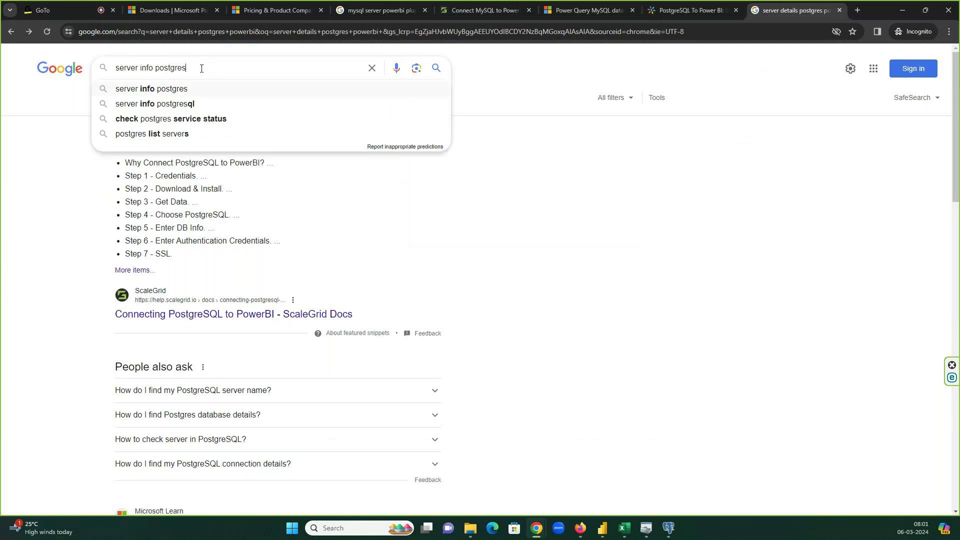
key("Return")
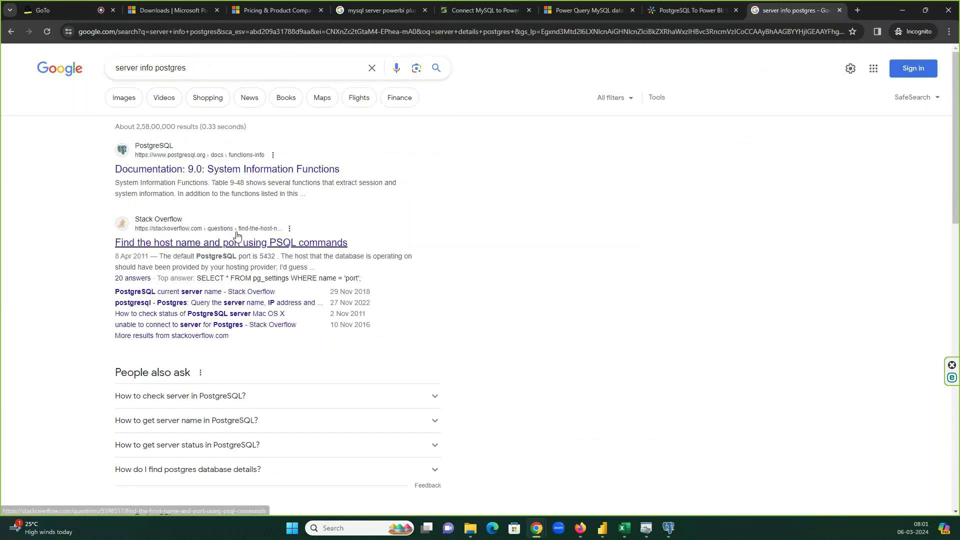
- Read the Stack Overflow thread on PostgreSQL host and port, confirming 5432
left_click(236, 242)
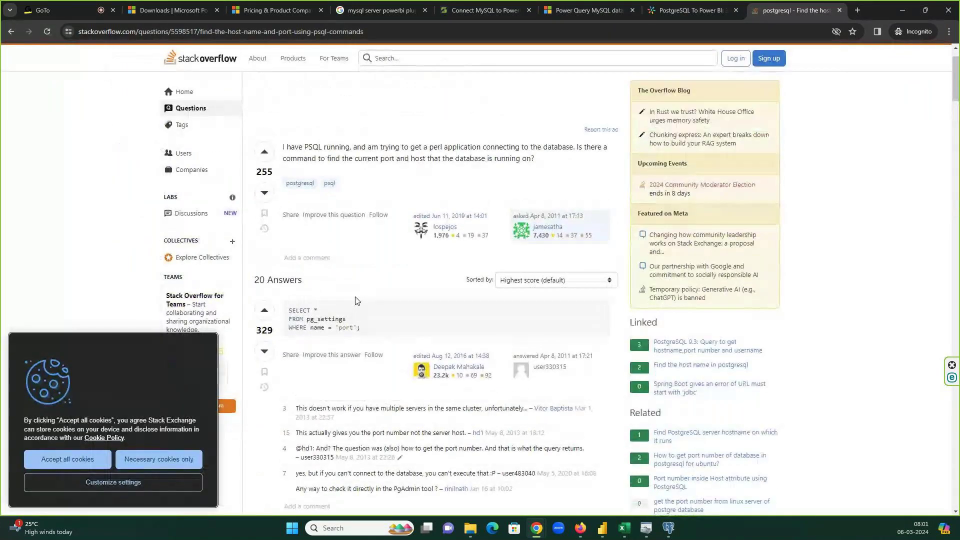
scroll(368, 302, "down", 7)
scroll(356, 300, "down", 10)
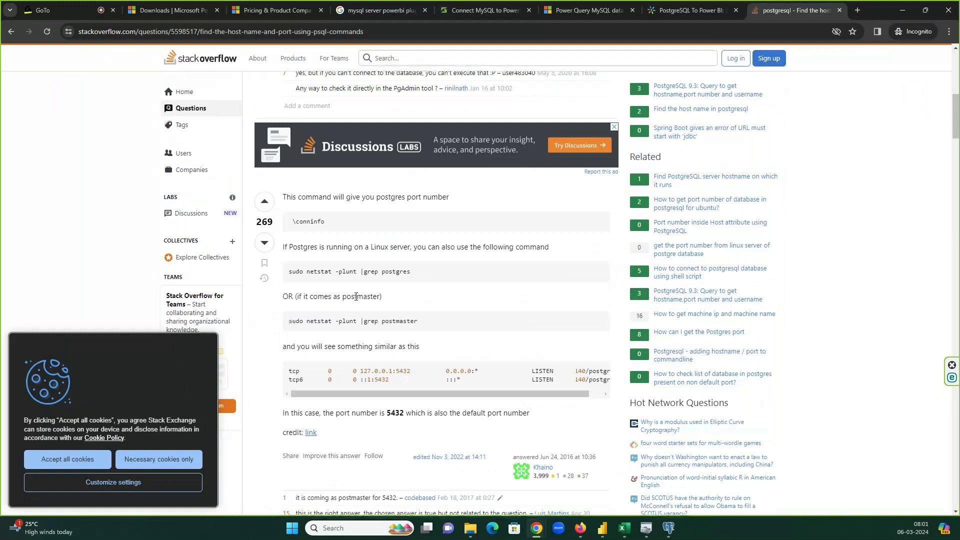
scroll(355, 300, "down", 8)
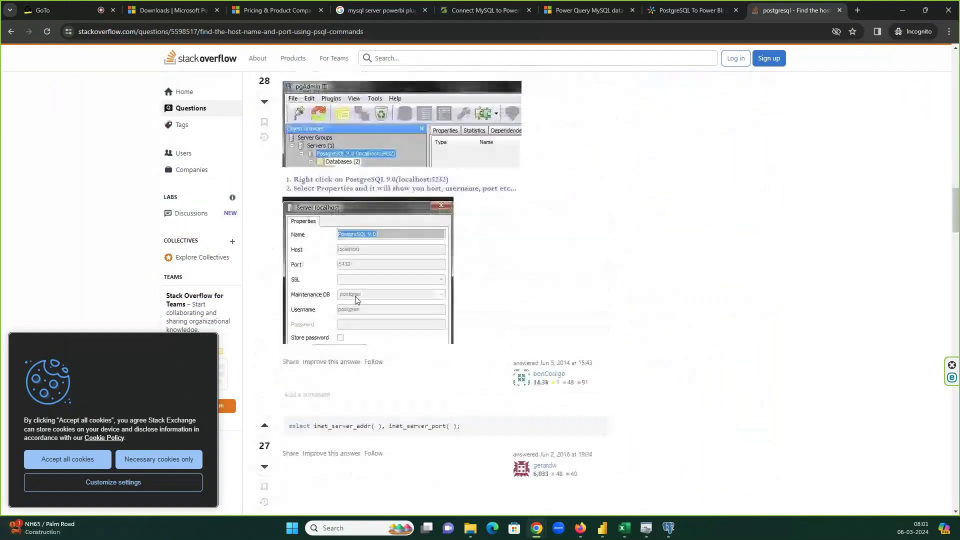
scroll(357, 299, "down", 1)
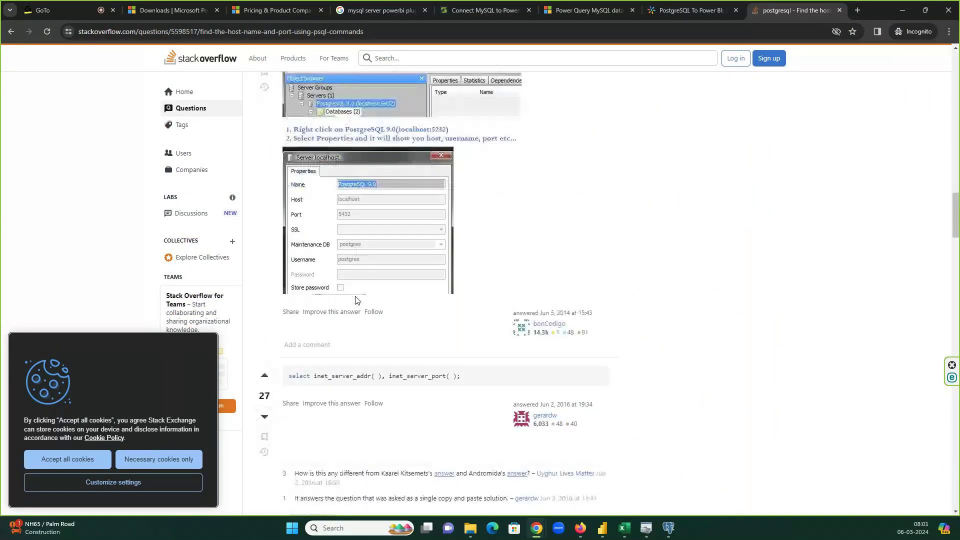
scroll(355, 300, "down", 3)
scroll(356, 300, "down", 4)
scroll(355, 299, "down", 3)
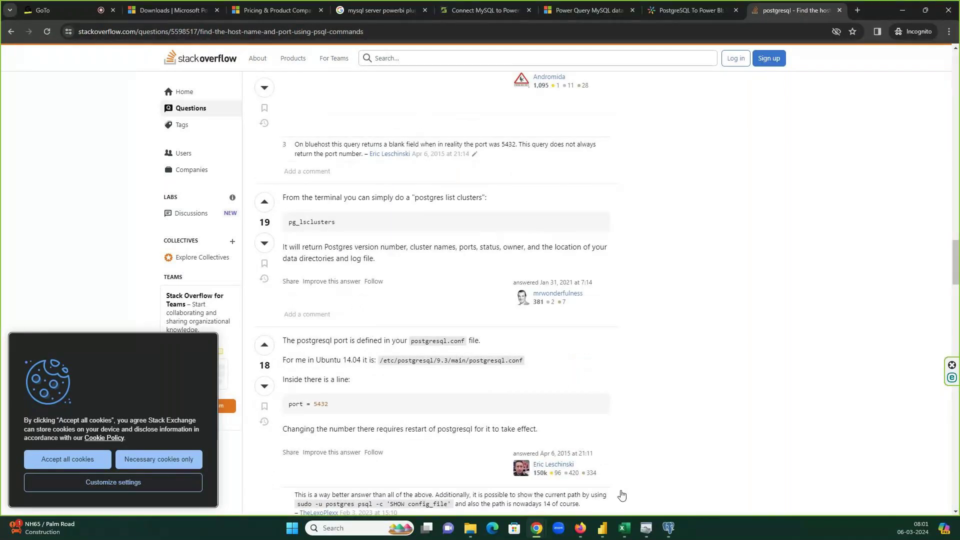
left_click(669, 528)
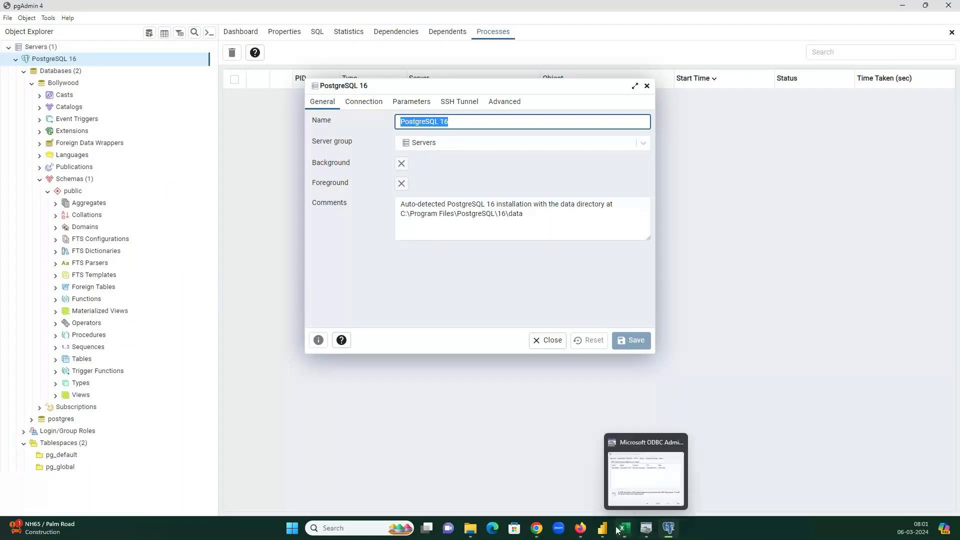
- Replace the old server name with PostgreSQL 16 in the PostgreSQL connection settings
left_click(602, 528)
double_click(358, 215)
key("ctrl+v")
left_click(583, 428)
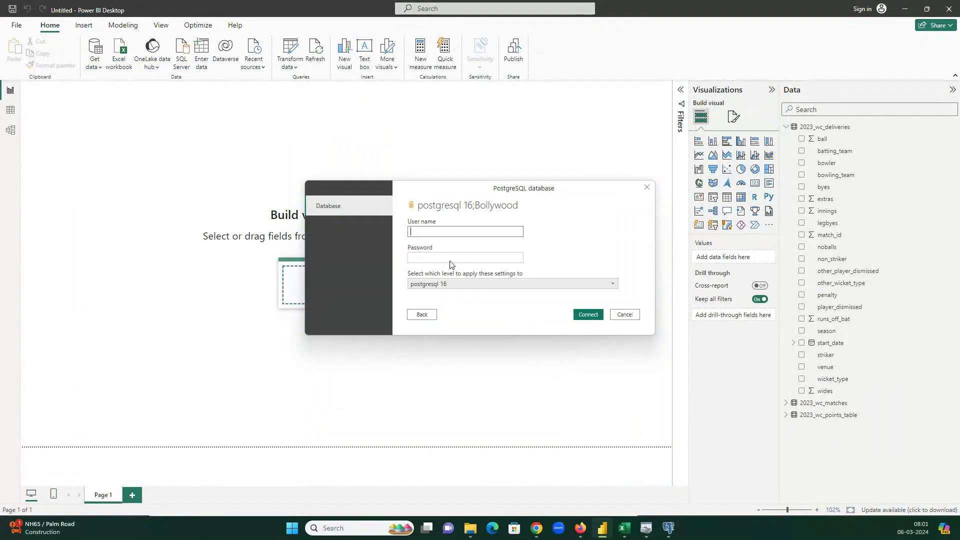
- Enter the database user name and password, connect, and retry after the 'No such host is known' error
type("po")
key("BackSpace")
key("BackSpace")
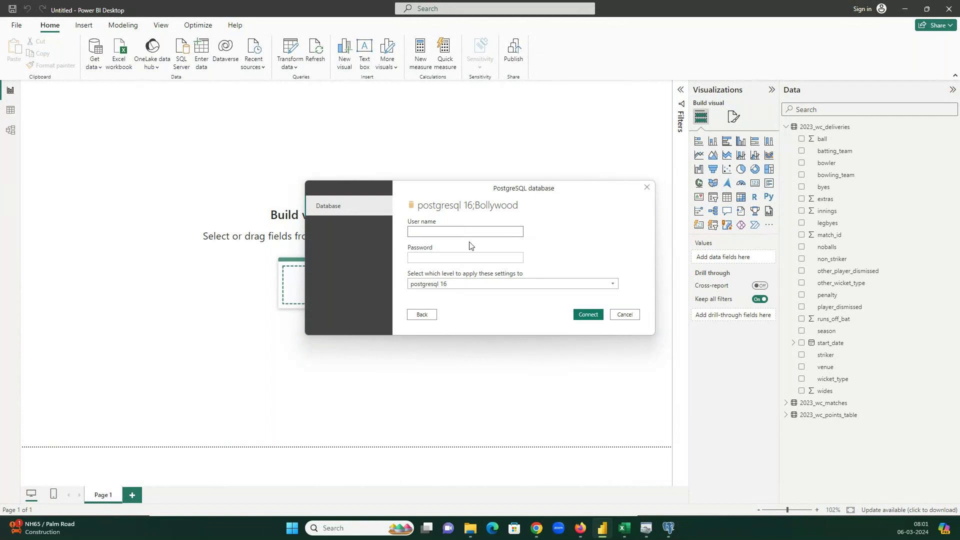
left_click(588, 313)
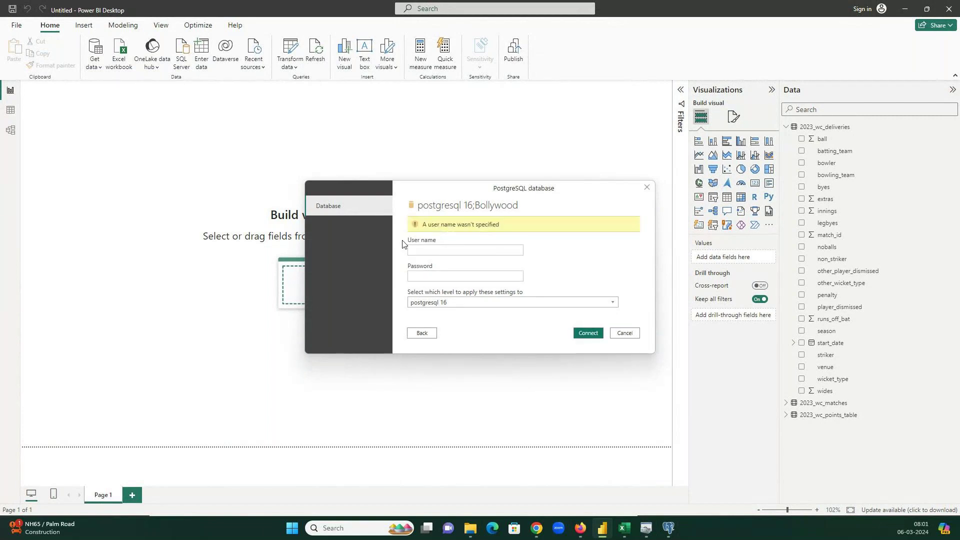
left_click(422, 251)
type("postgres••••••••")
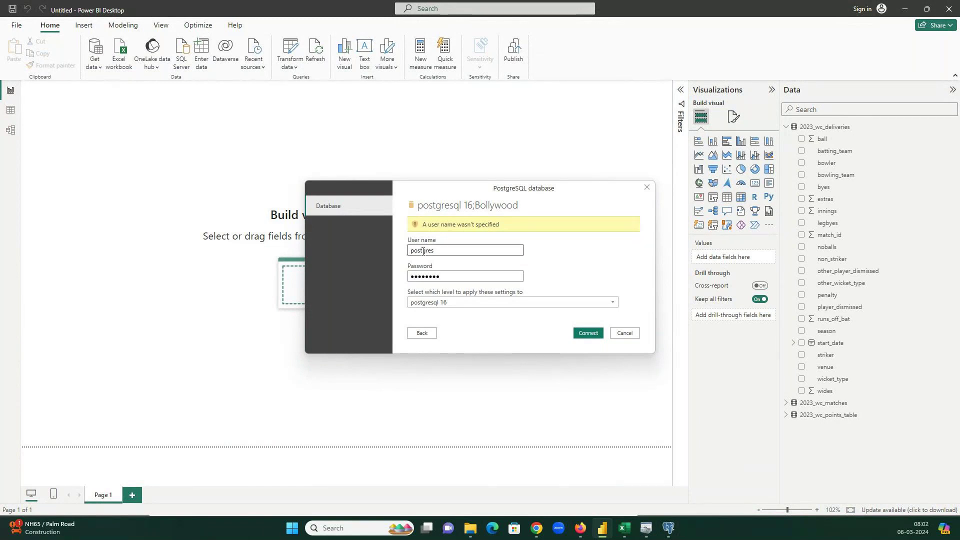
left_click(593, 335)
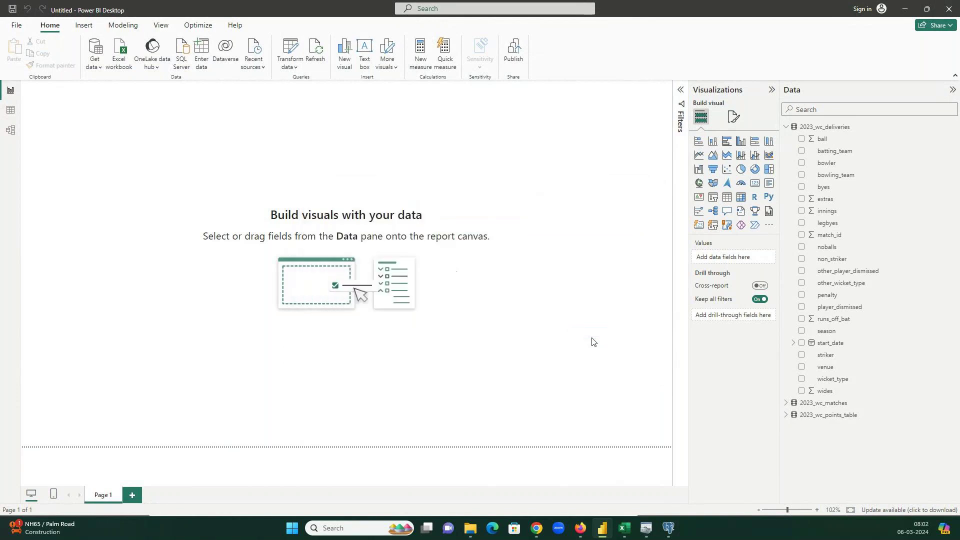
left_click(481, 287)
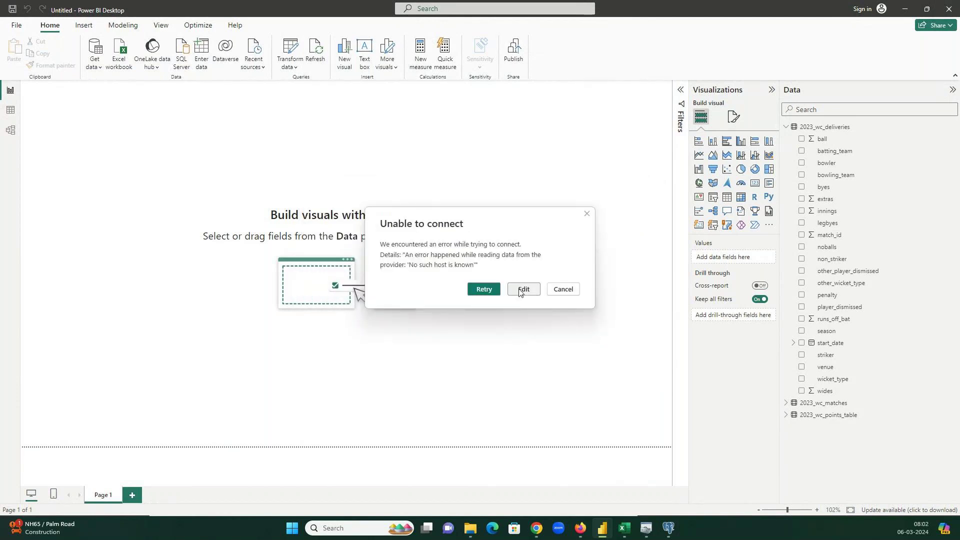
left_click(523, 288)
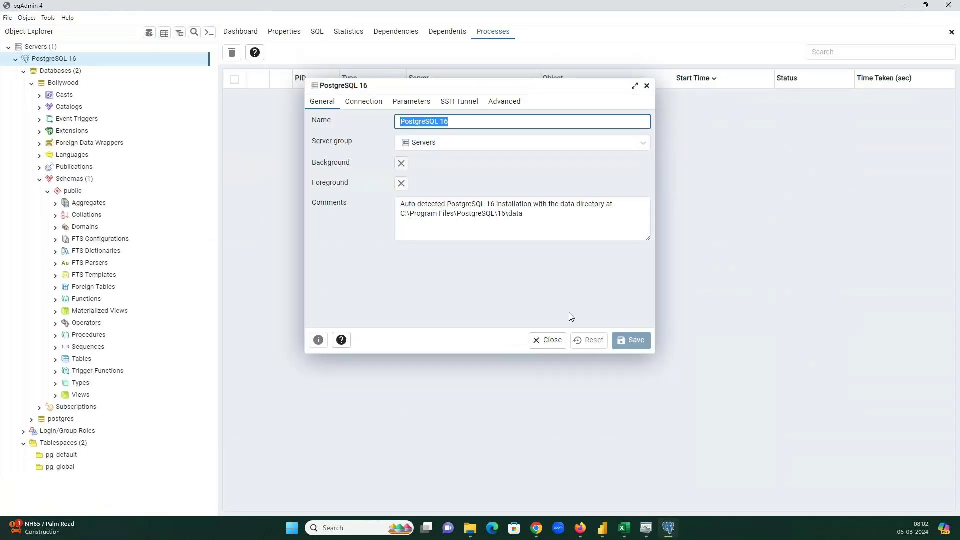
- Close pgAdmin's server properties, quit pgAdmin, and cancel Power BI's PostgreSQL database connection
left_click(556, 340)
left_click(954, 11)
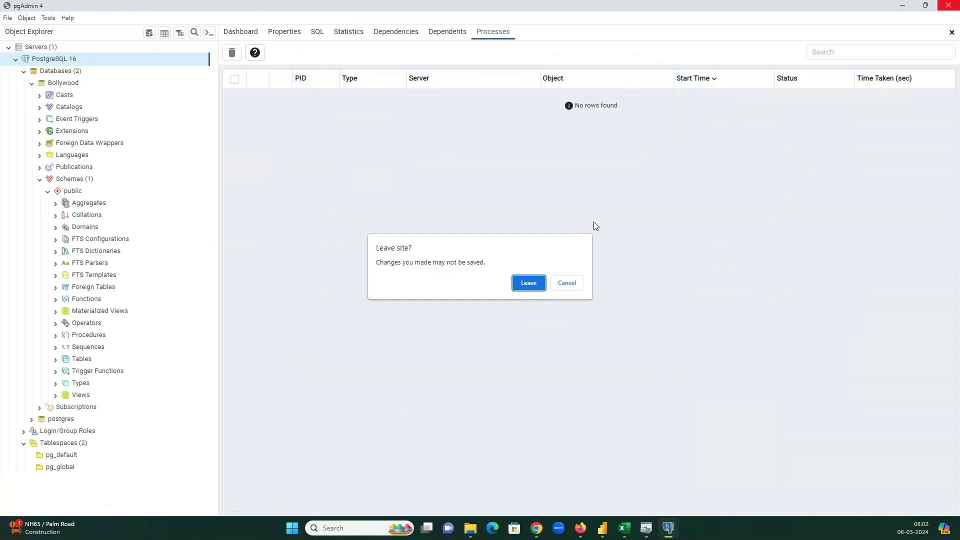
left_click(530, 284)
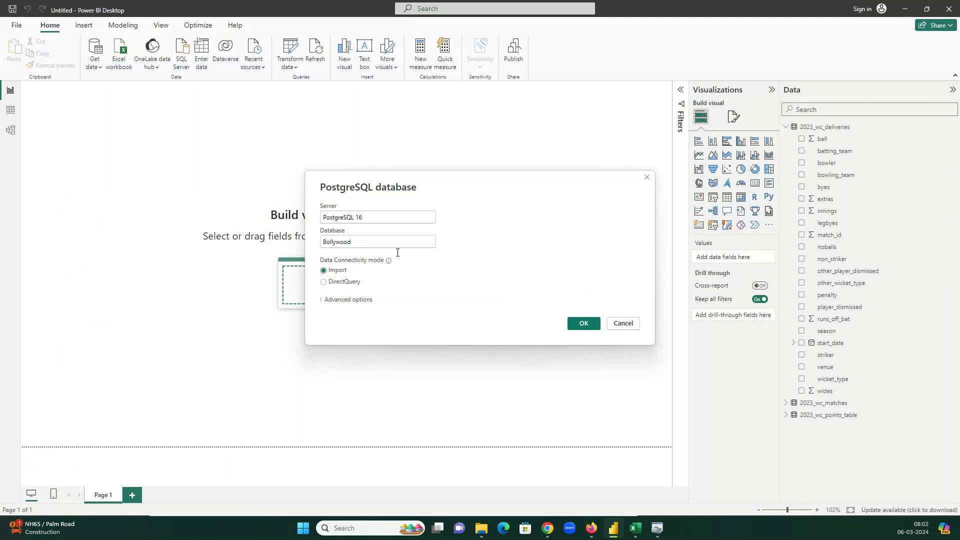
left_click(622, 324)
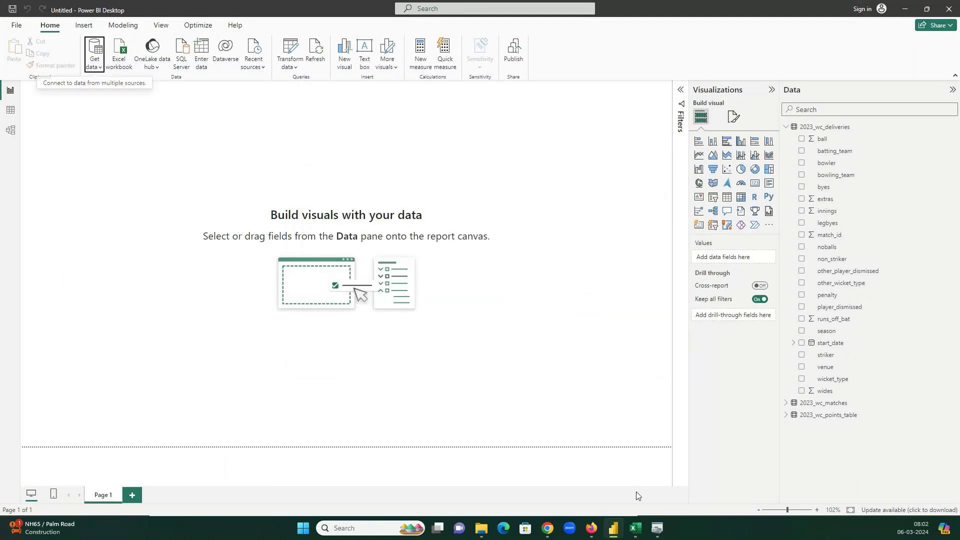
mouse_move(553, 530)
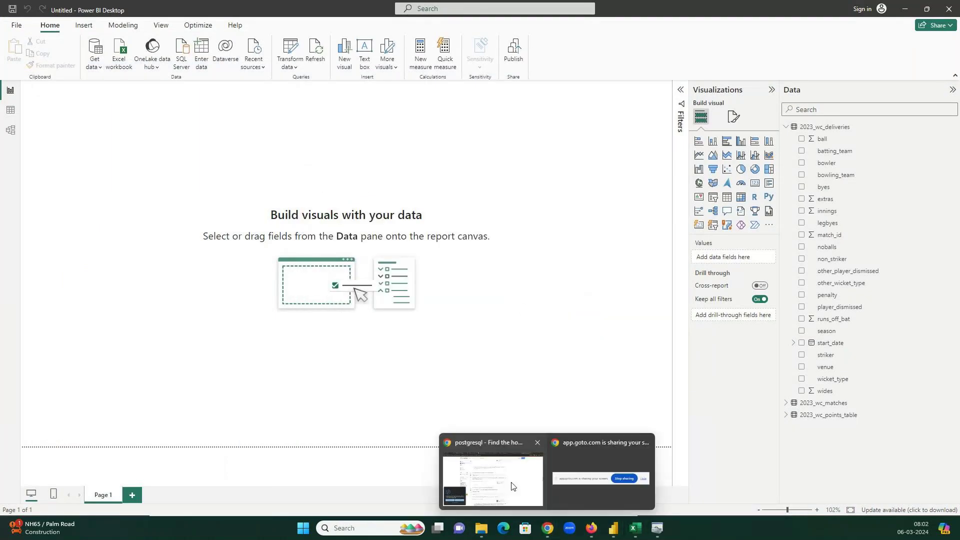
left_click(512, 486)
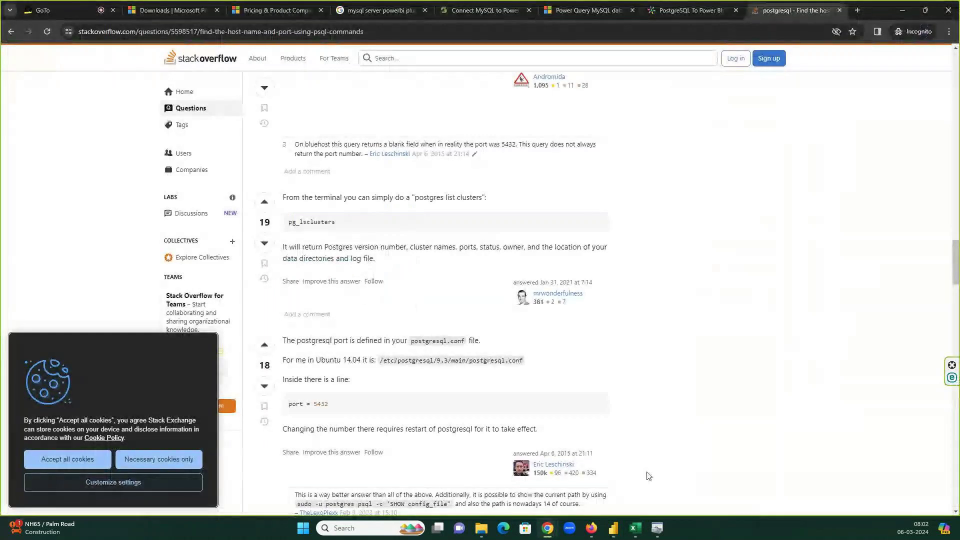
mouse_move(594, 530)
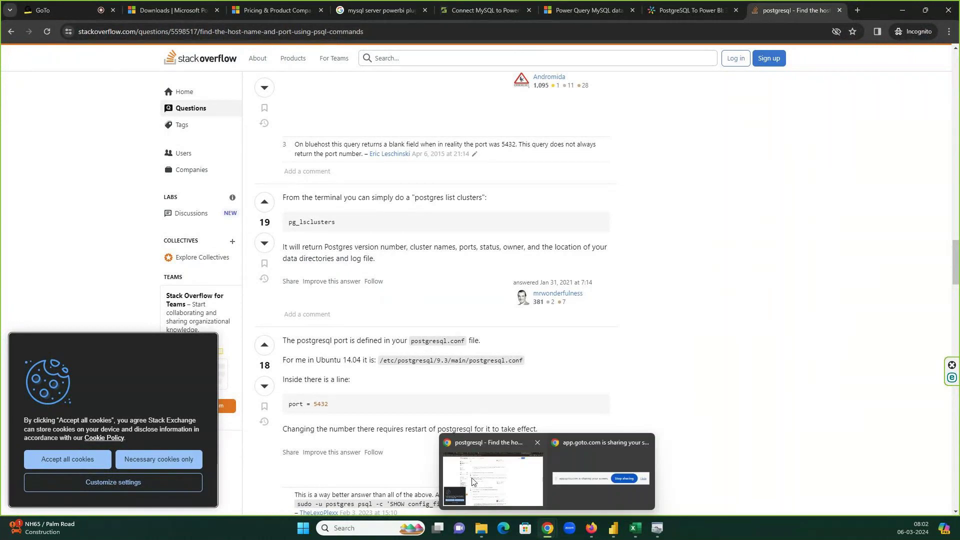
key("ctrl+1")
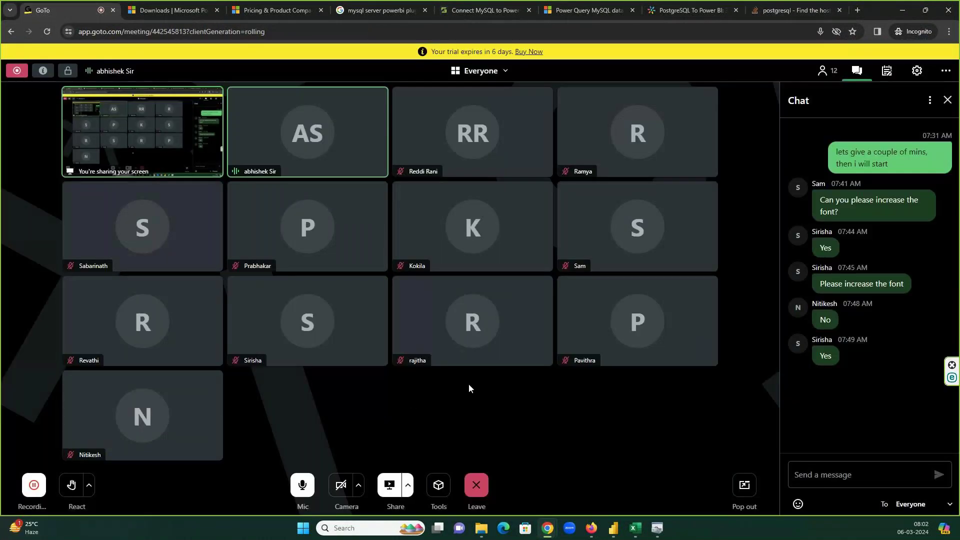
left_click(902, 10)
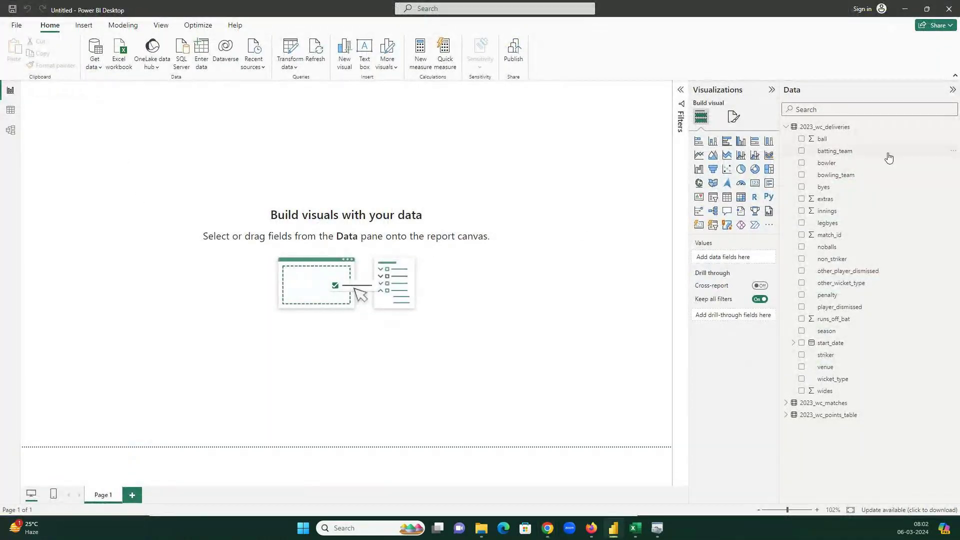
- Collapse the 2023_wc_deliveries field list in the Data pane
left_click(787, 129)
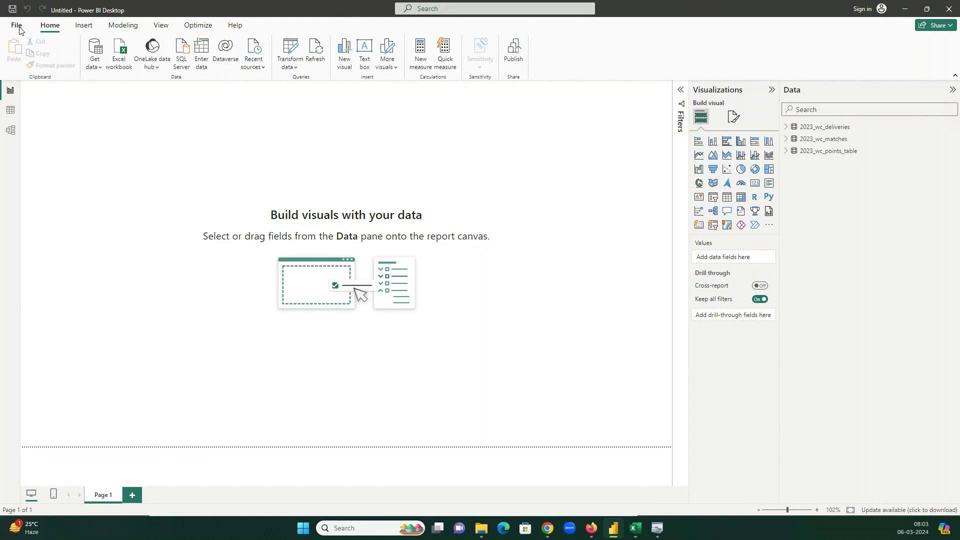
- Save the report to this device as Wc23_20240306 in PBI_Tutorial's 6Mar24 folder
left_click(19, 25)
left_click(22, 74)
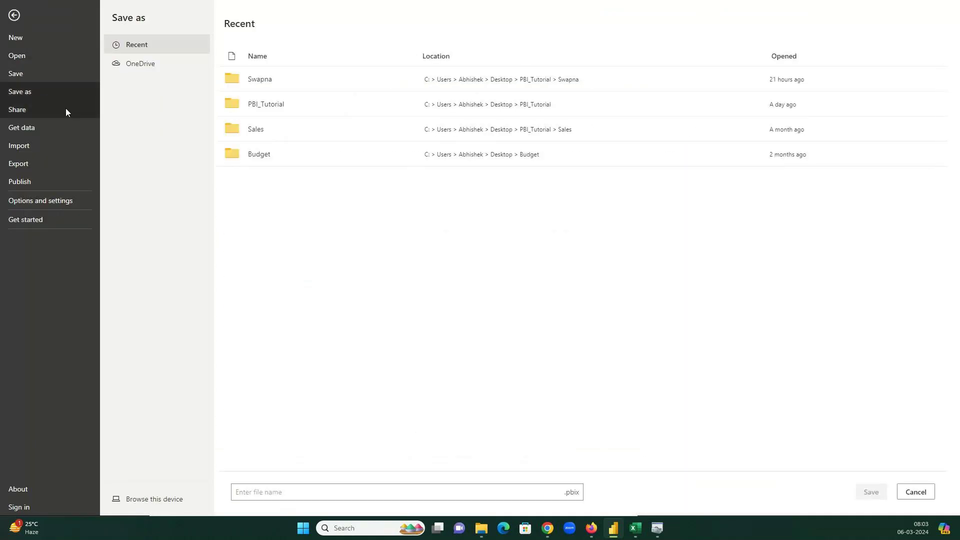
left_click(166, 500)
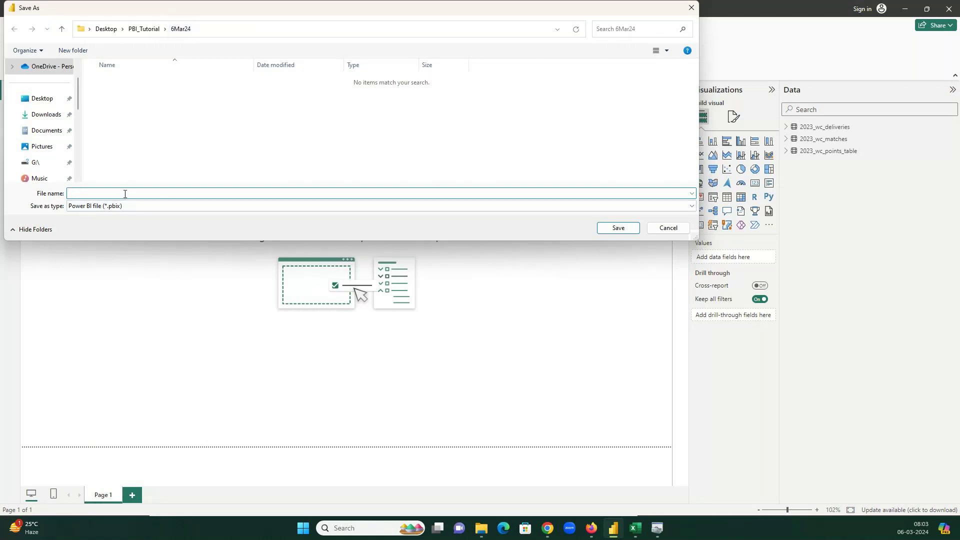
type("C")
type("W")
type("c23_")
type("20240")
type("306")
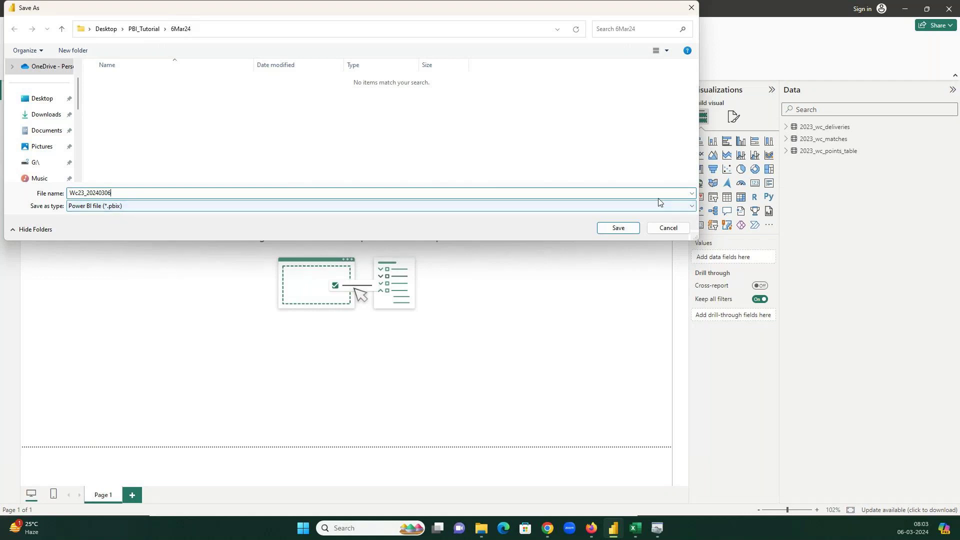
left_click(631, 227)
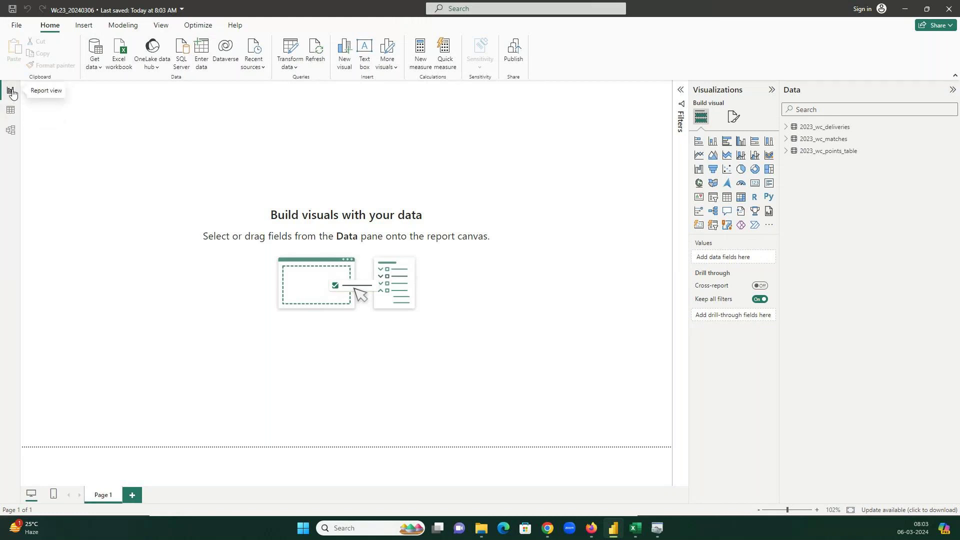
- Show the 2023_wc_deliveries rows in Table view and bring up its CSV in Excel
left_click(11, 111)
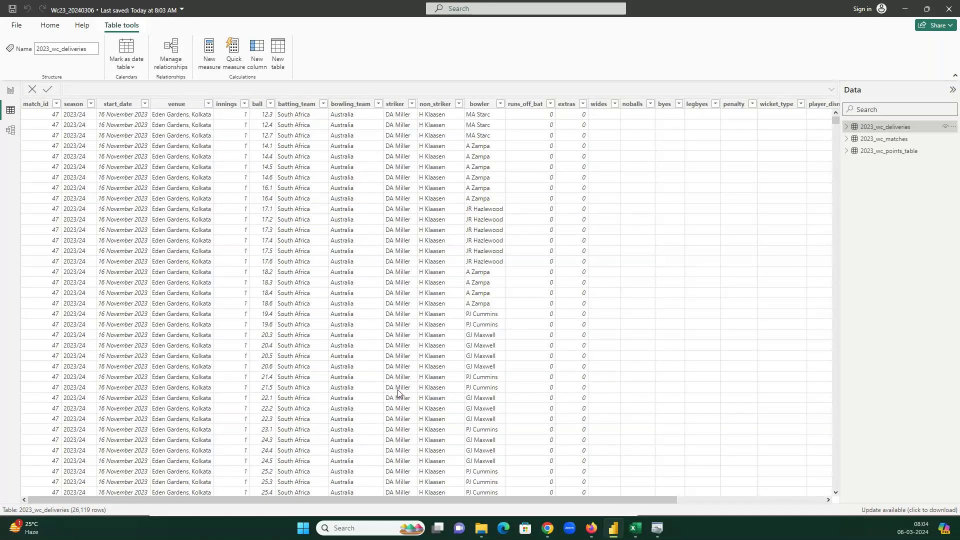
left_click(634, 528)
left_click(743, 478)
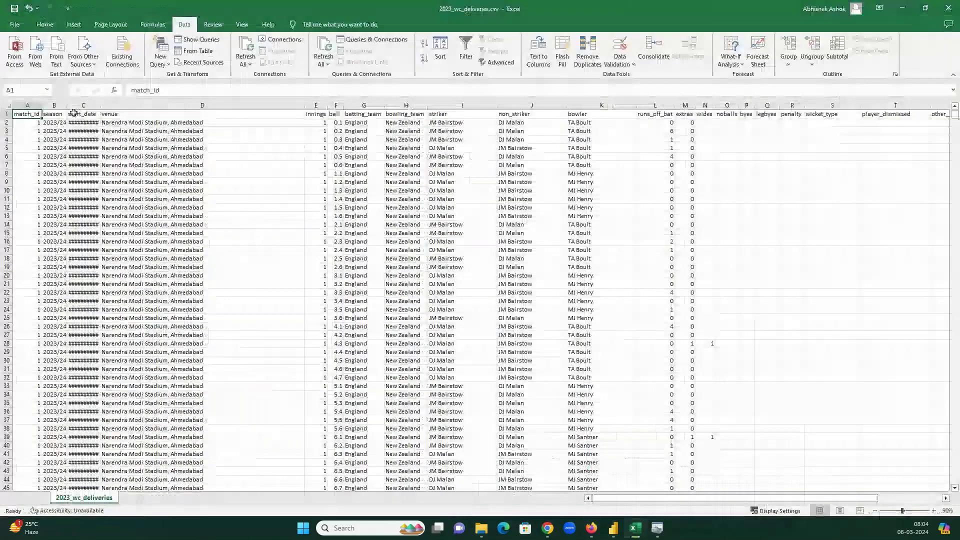
- Compare the Excel season and ball headings against the Power BI innings column
key("Right")
key("Right")
key("Right")
key("Right")
left_click(338, 114)
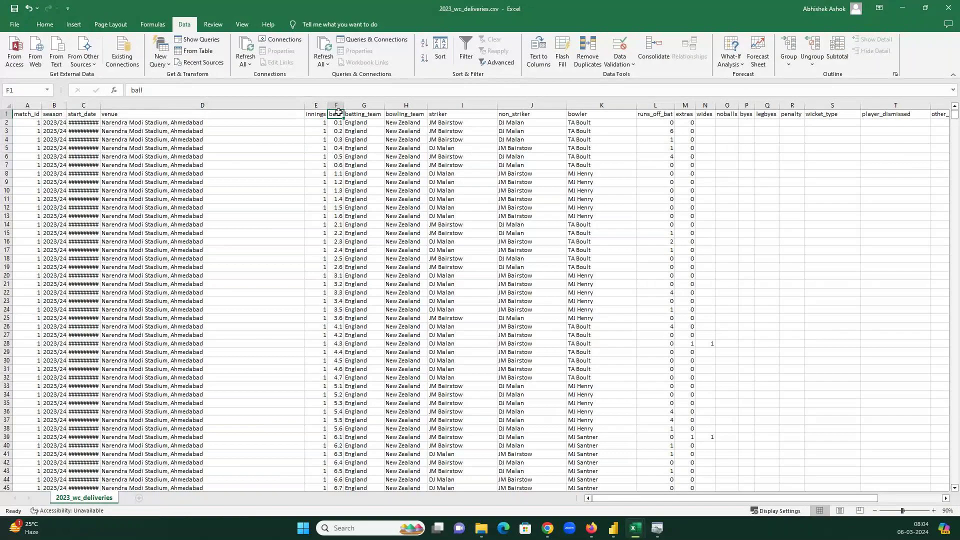
key("alt+Tab")
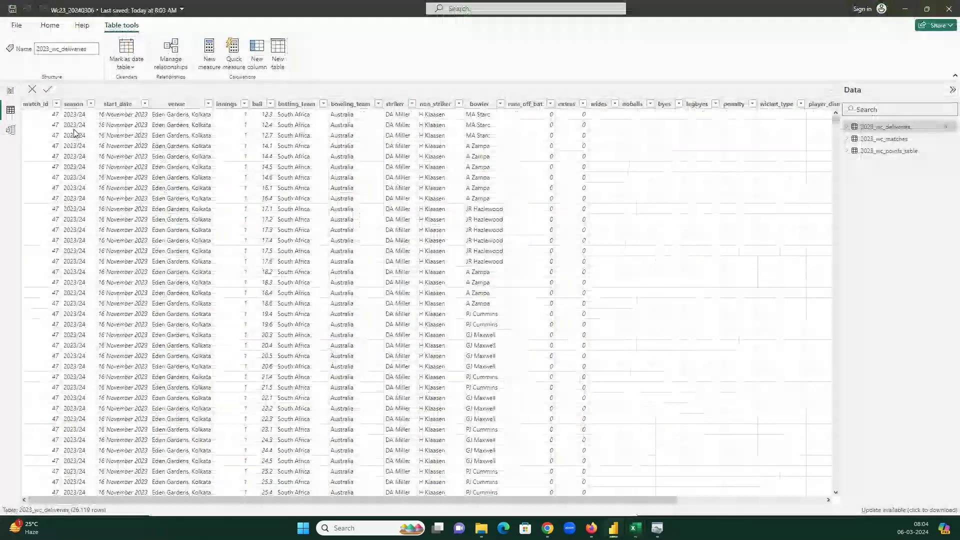
left_click(233, 105)
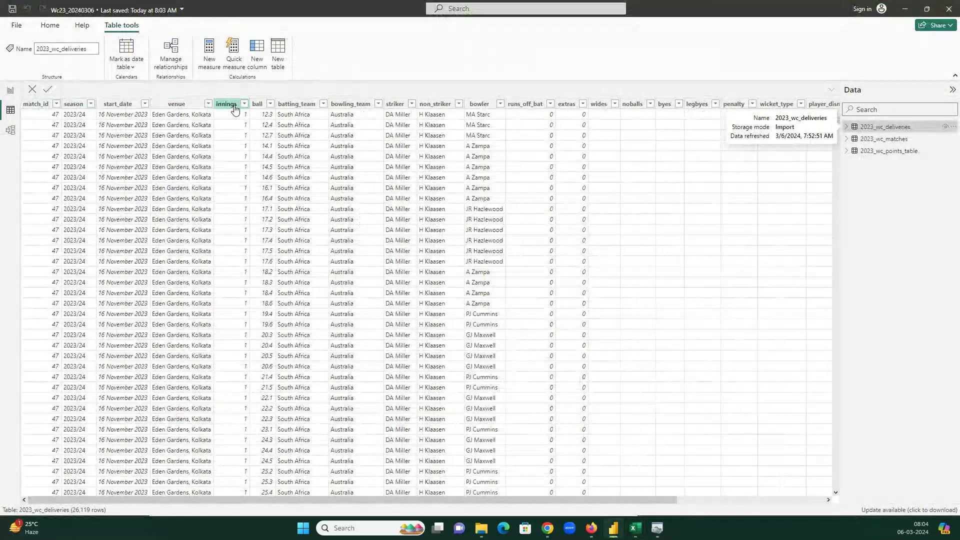
left_click_drag(548, 503, 455, 504)
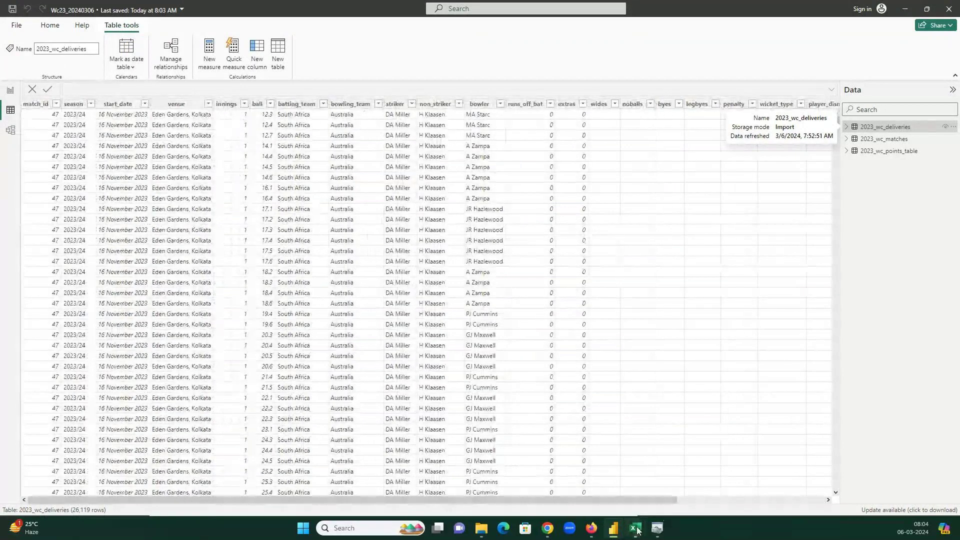
mouse_move(637, 531)
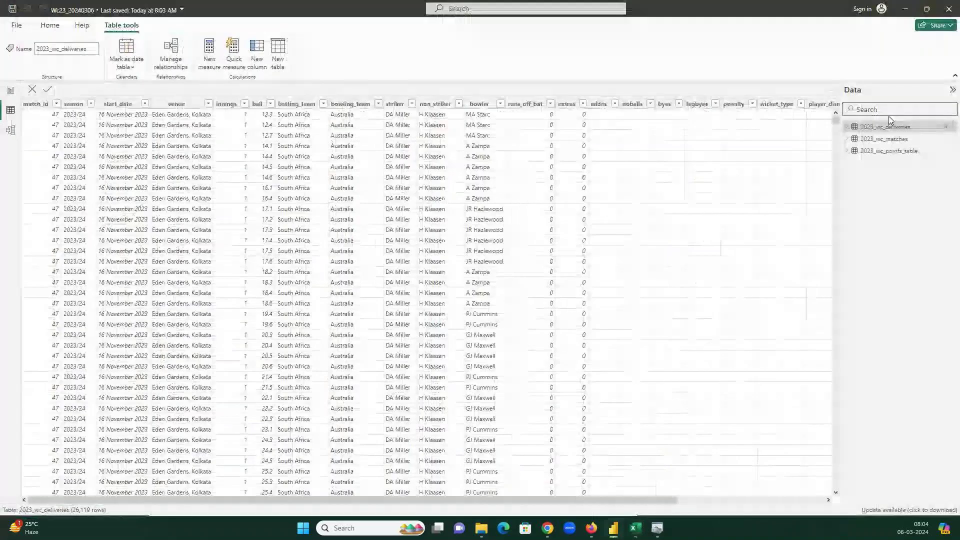
- Compare the 2023_wc_matches rows with its CSV in a resized Excel window, then close it
left_click(884, 143)
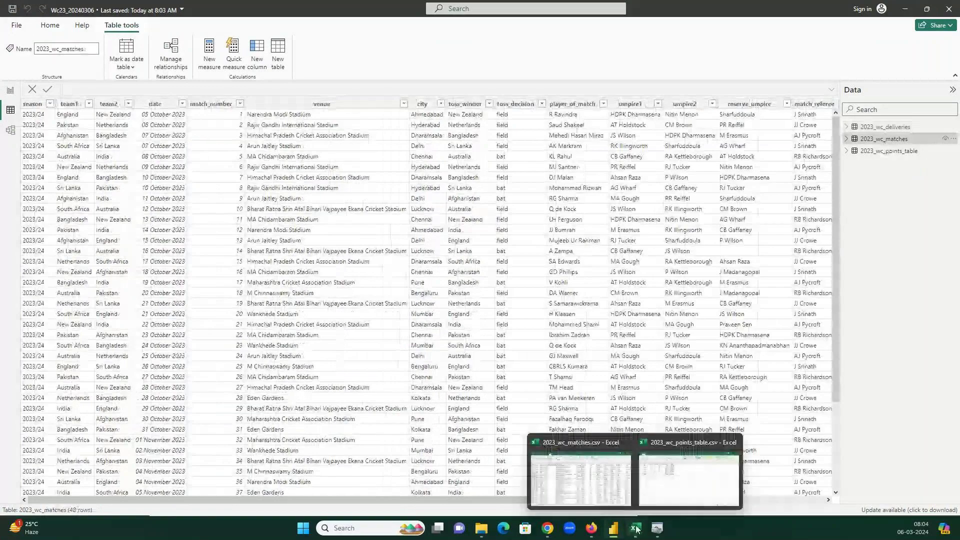
left_click(580, 478)
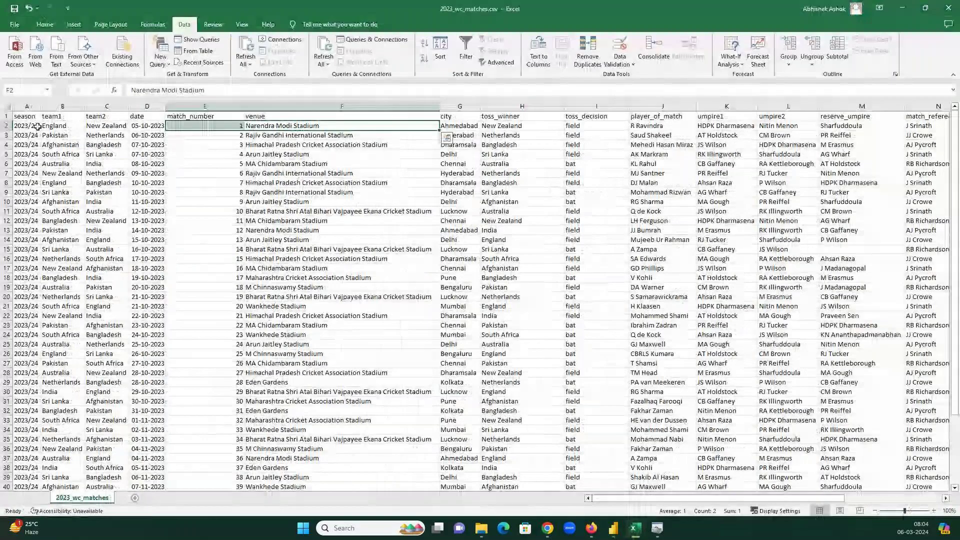
left_click(107, 117)
left_click(156, 120)
left_click_drag(463, 9, 197, 197)
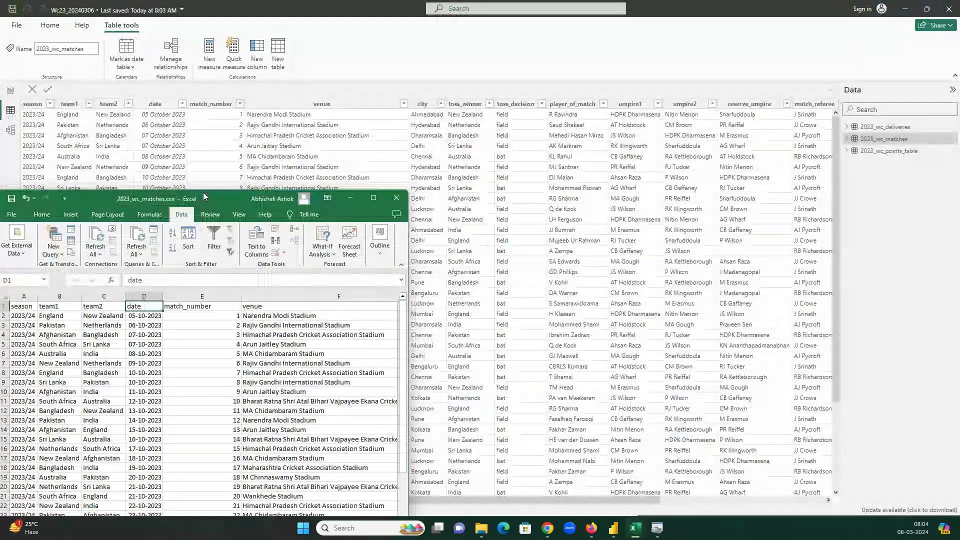
left_click_drag(203, 196, 226, 179)
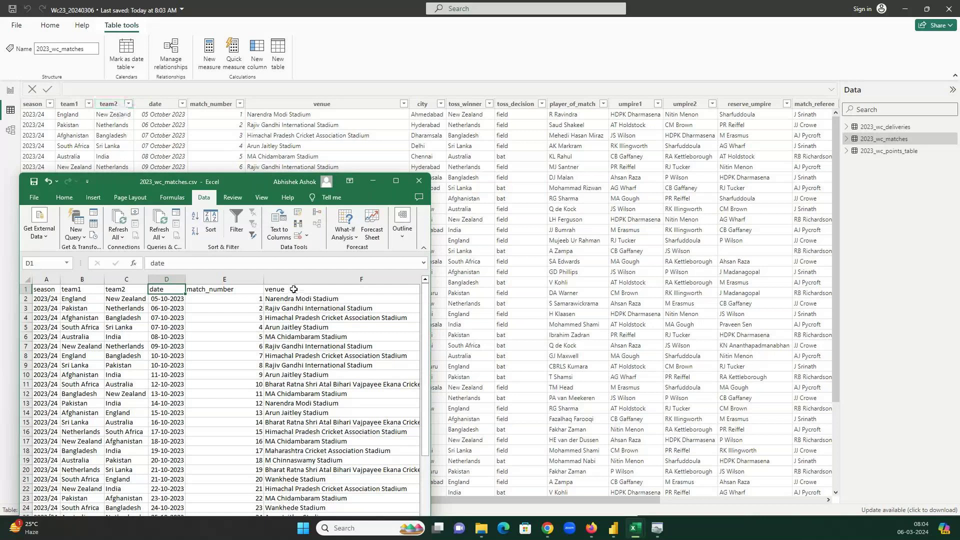
left_click(419, 181)
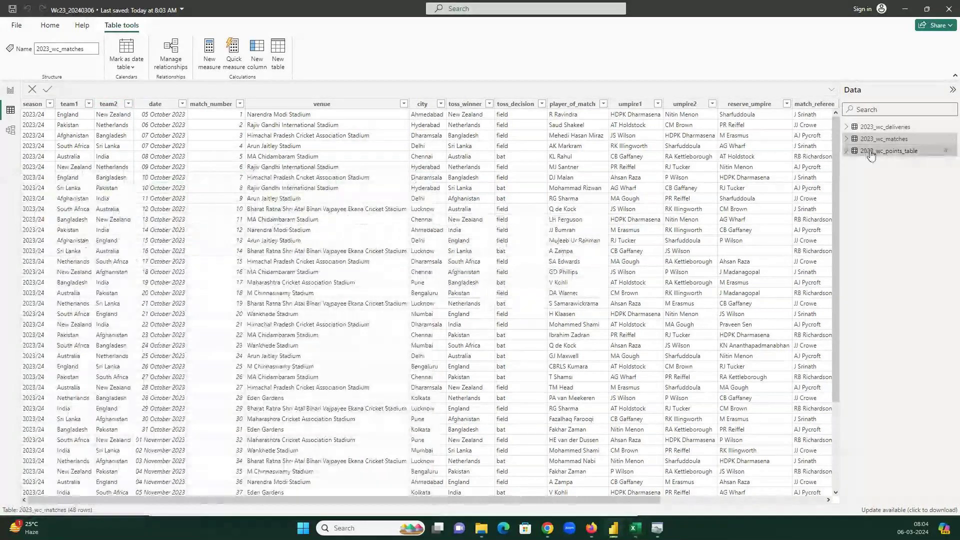
- Compare the 2023_wc_points_table rows with its CSV and close Excel without saving
left_click(889, 151)
left_click(641, 531)
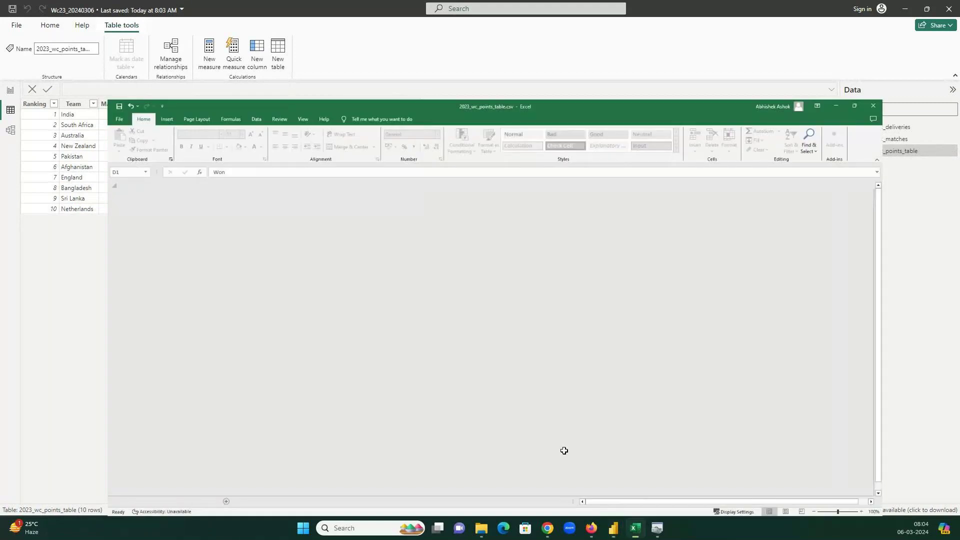
left_click_drag(470, 6, 233, 244)
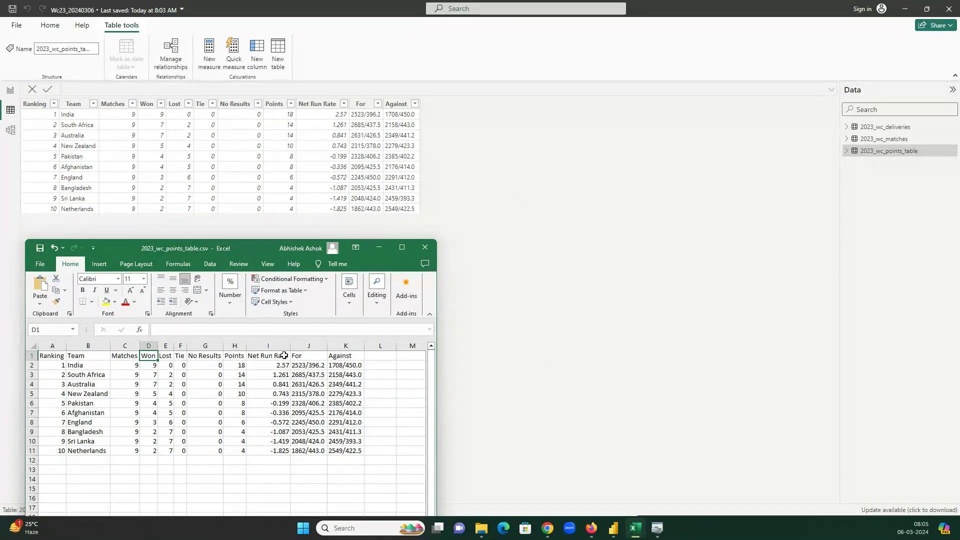
left_click(425, 248)
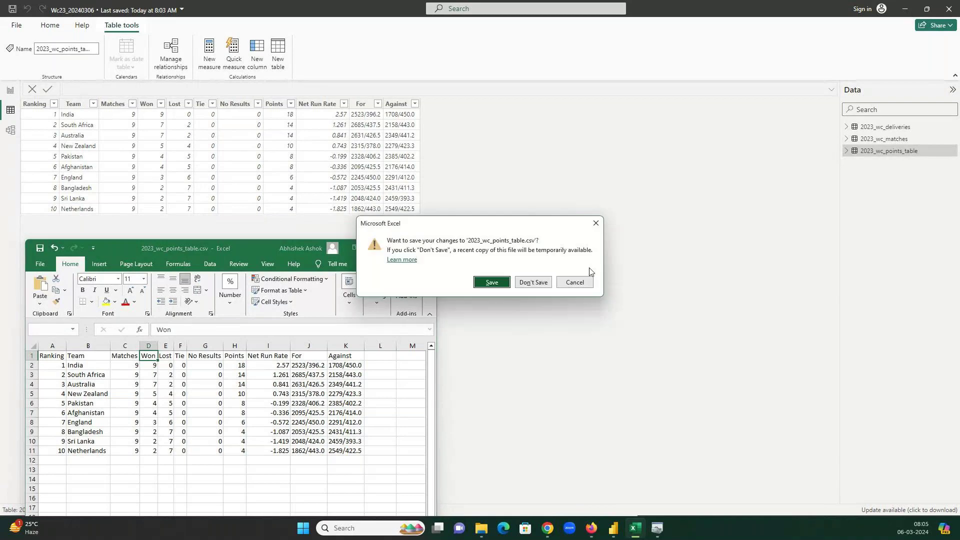
left_click(535, 282)
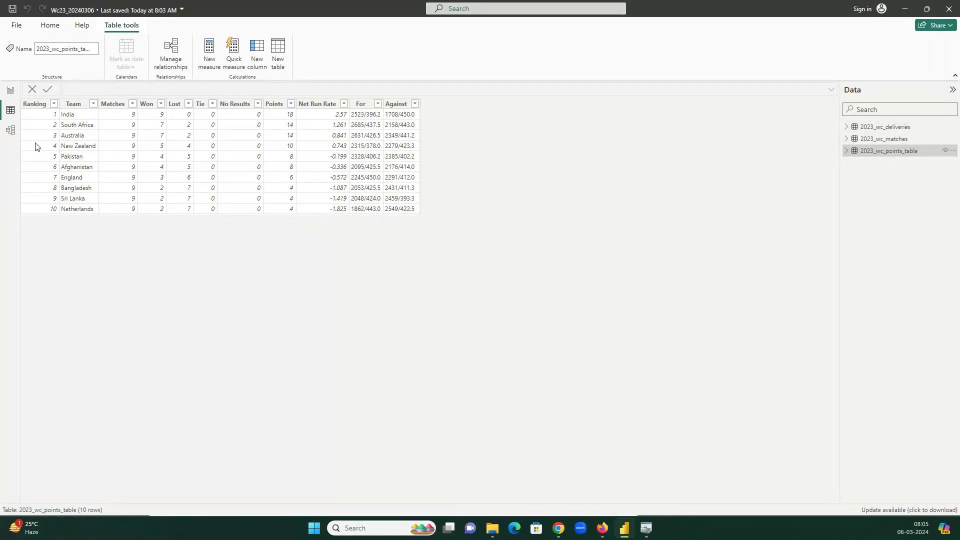
- In Model view, move 2023_wc_deliveries right and 2023_wc_matches down, then select the team1–Team relationship
left_click(12, 131)
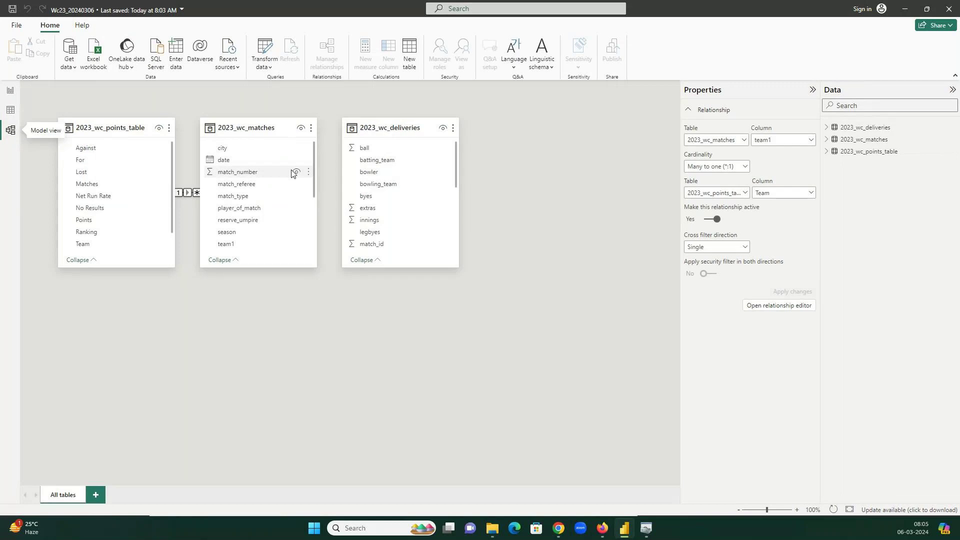
left_click_drag(392, 128, 553, 133)
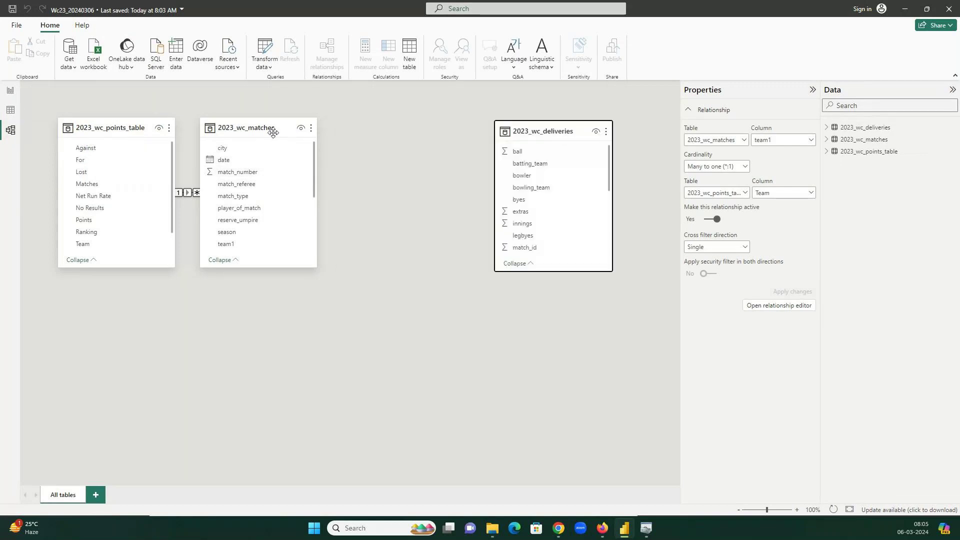
left_click_drag(271, 128, 349, 303)
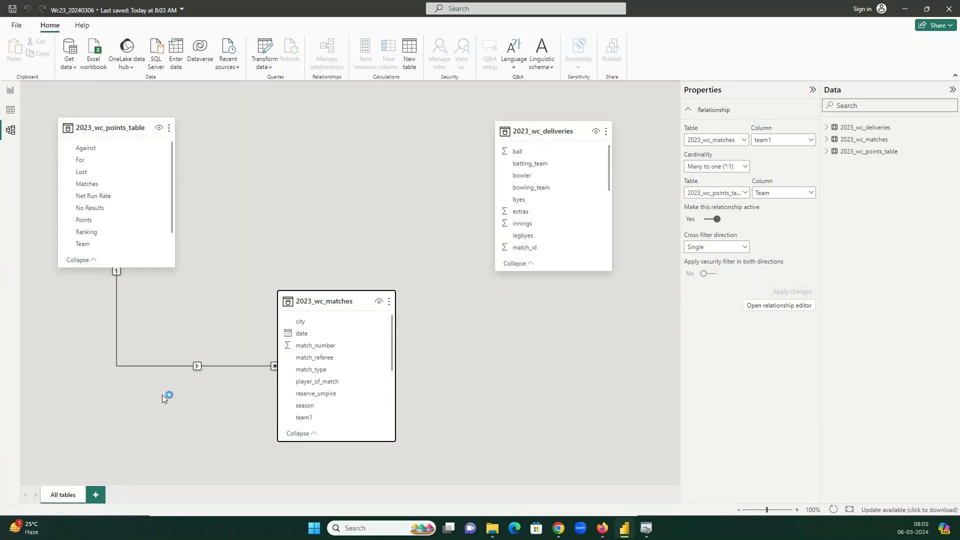
left_click(196, 365)
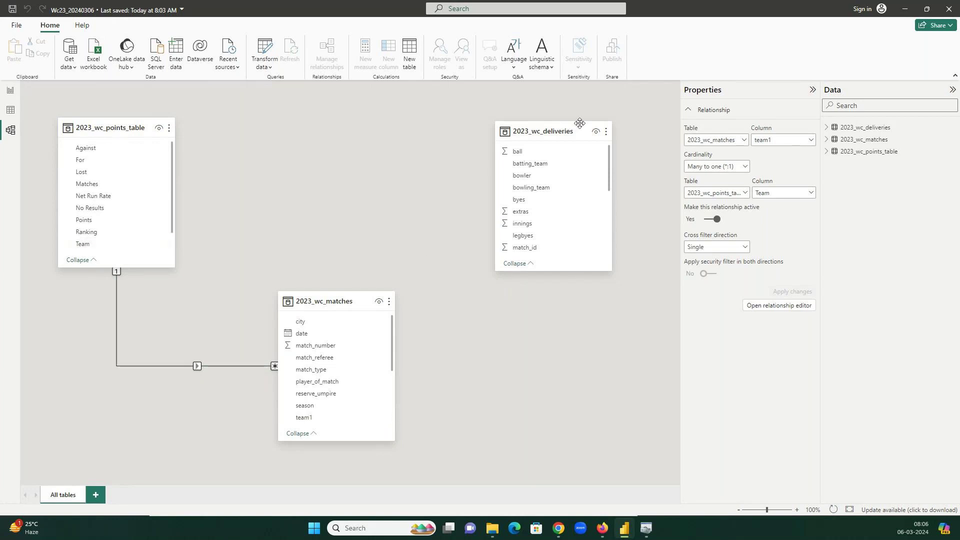
- Reposition the deliveries and matches cards and scroll their field lists down to venue
left_click_drag(535, 132, 444, 131)
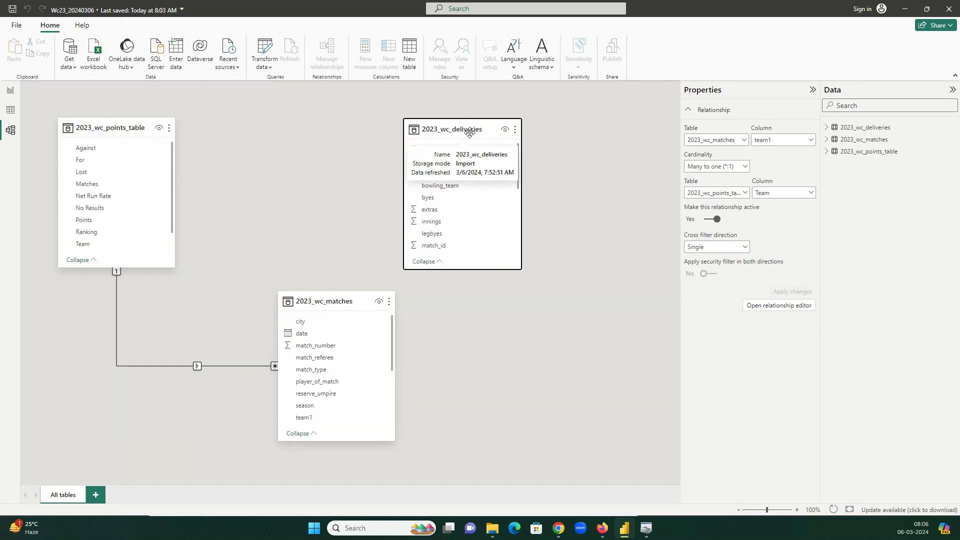
left_click_drag(324, 298, 278, 269)
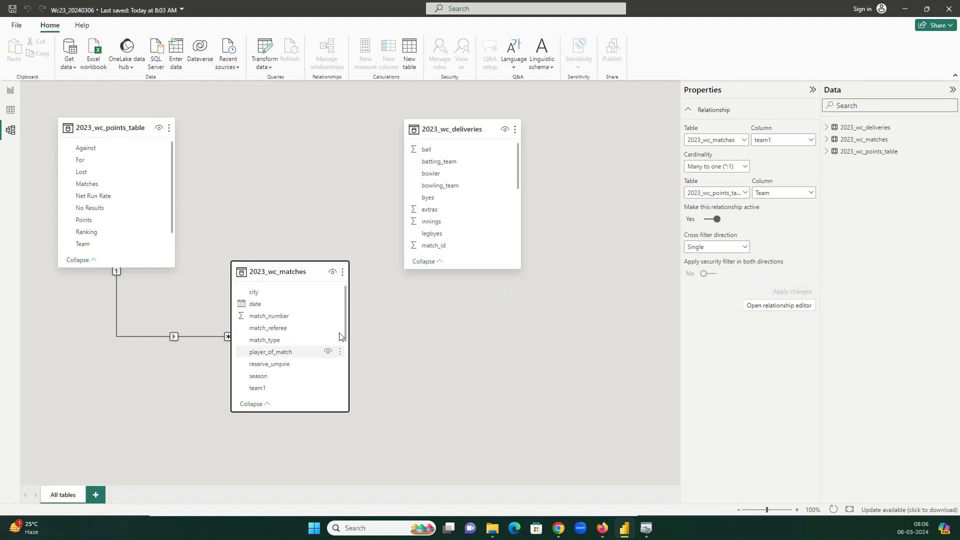
scroll(486, 184, "down", 3)
scroll(489, 191, "down", 6)
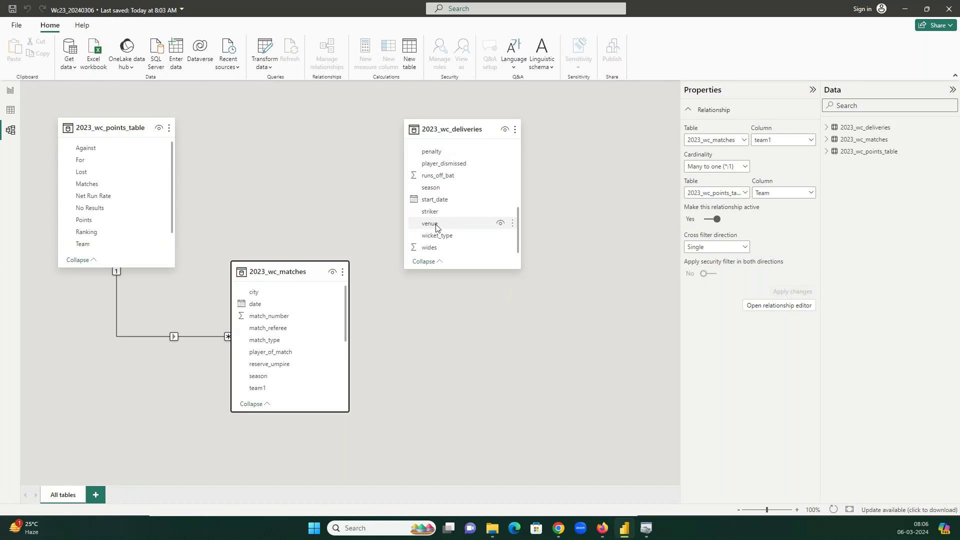
scroll(302, 335, "down", 4)
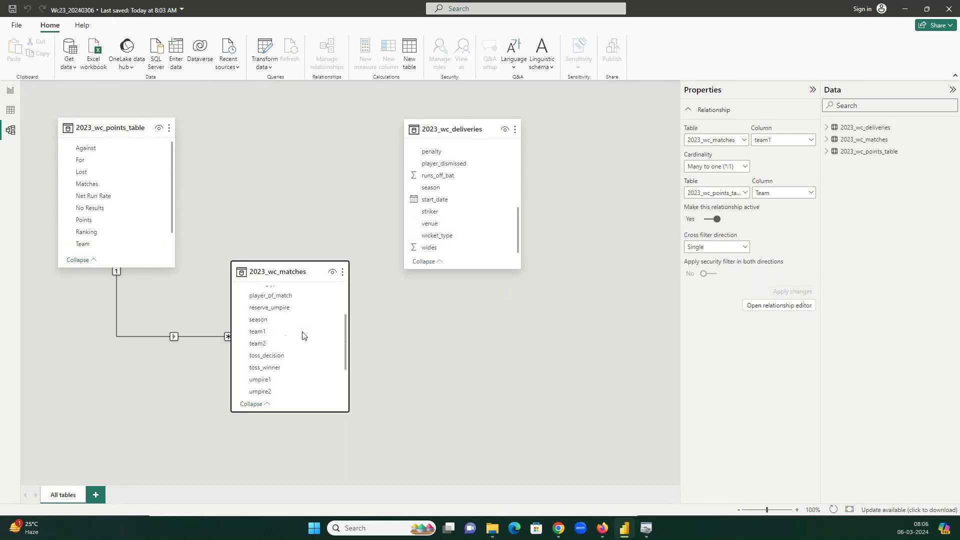
scroll(301, 335, "down", 2)
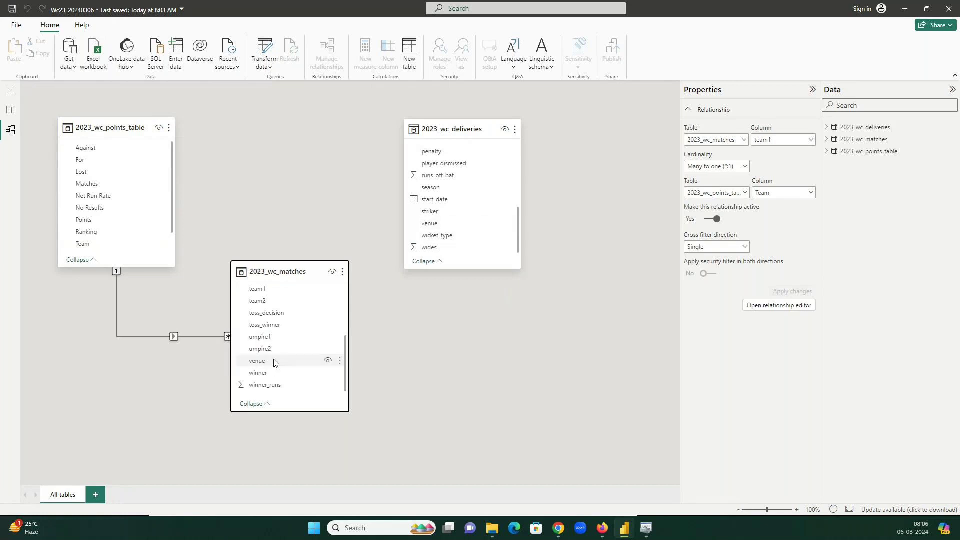
left_click_drag(456, 134, 480, 136)
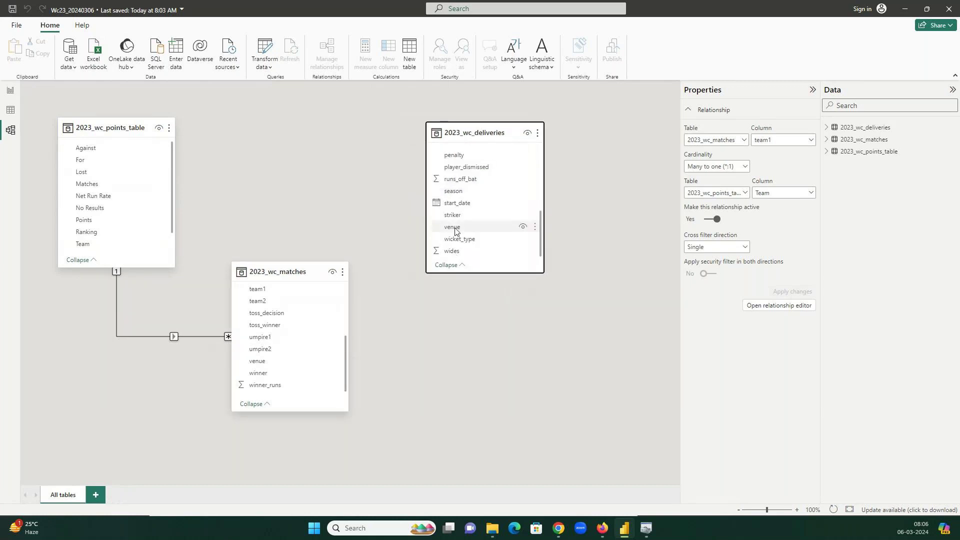
left_click(495, 529)
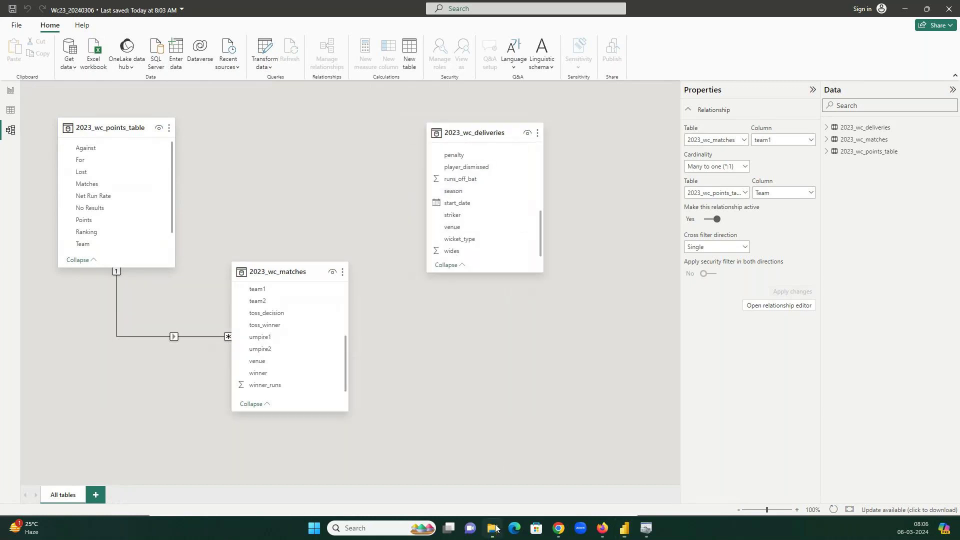
left_click(495, 528)
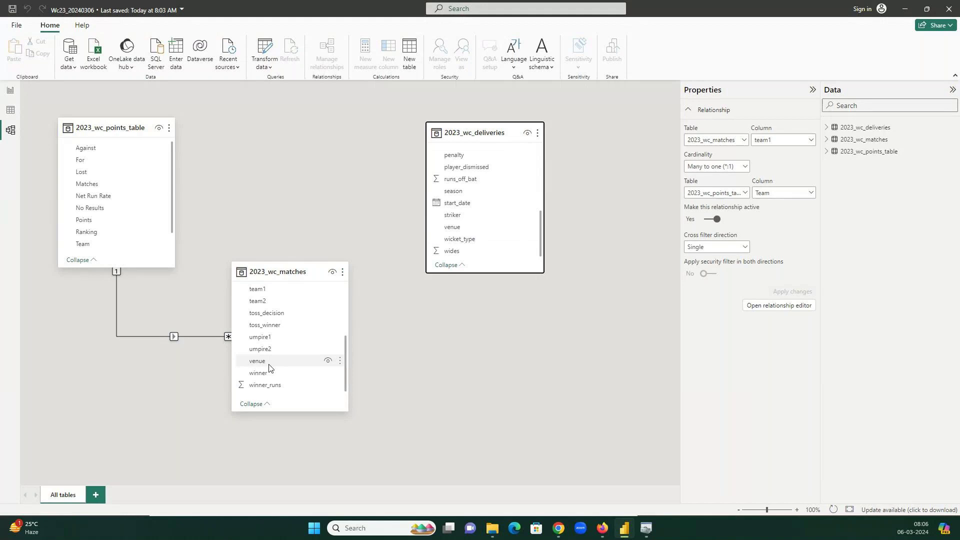
- Open 2023_wc_matches.csv and 2023_wc_deliveries.csv from the 6Mar24 folder in Excel
left_click(497, 531)
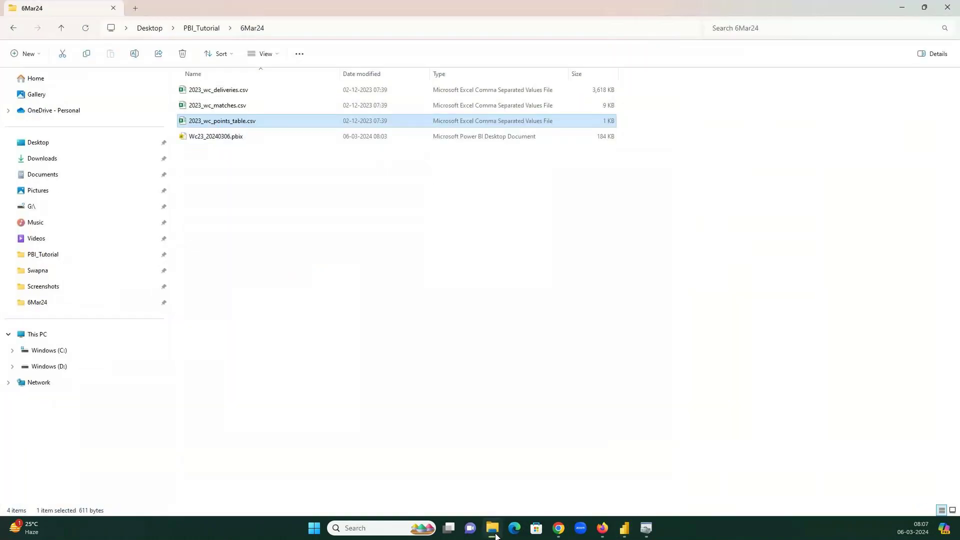
double_click(514, 1)
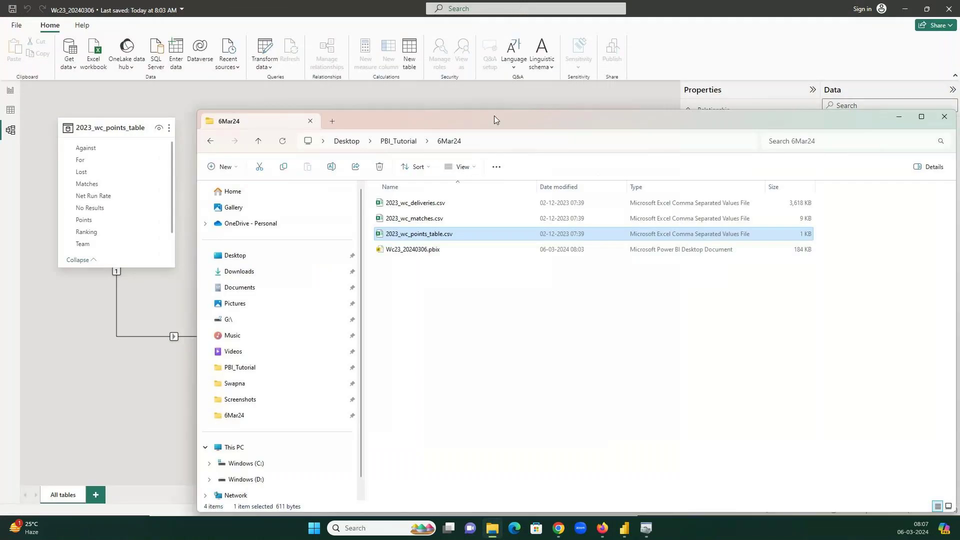
left_click_drag(494, 115, 835, 133)
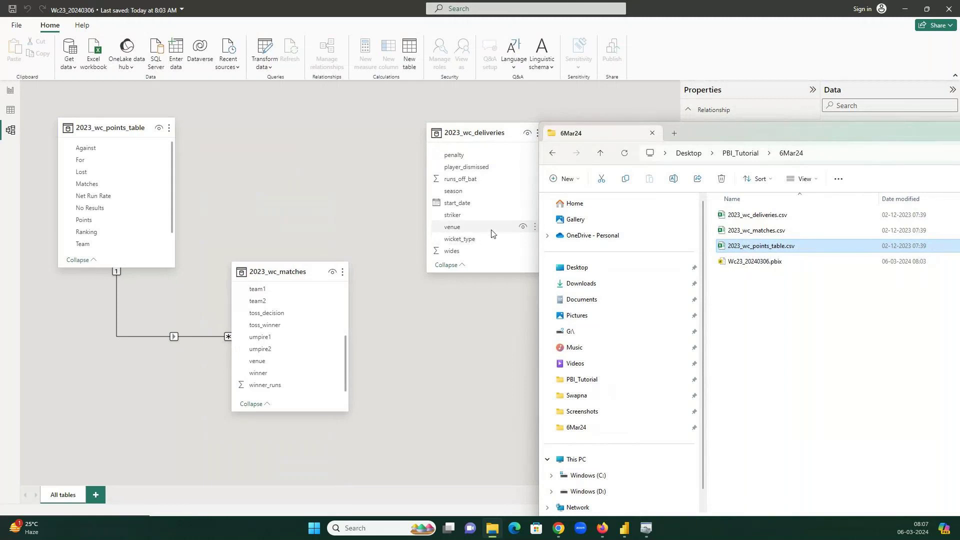
left_click(772, 234)
double_click(771, 237)
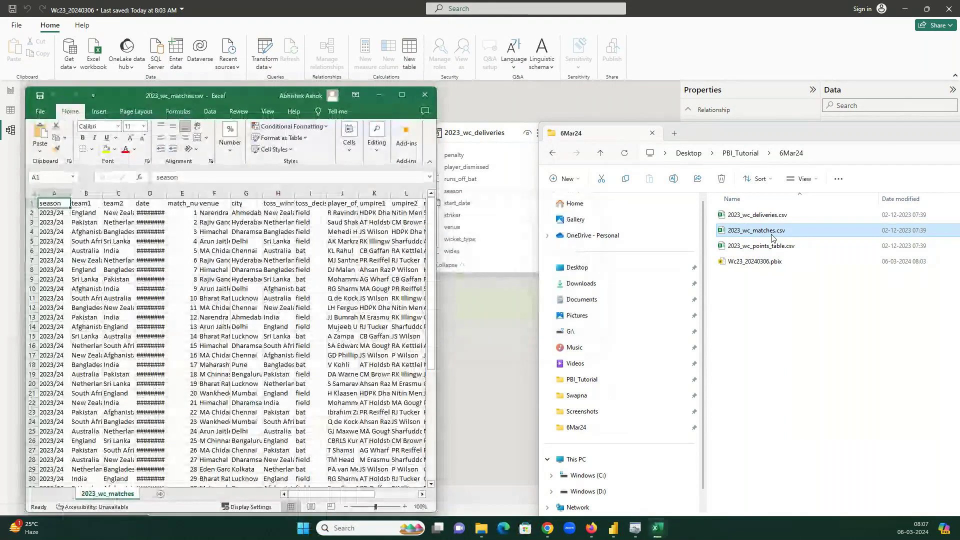
double_click(768, 216)
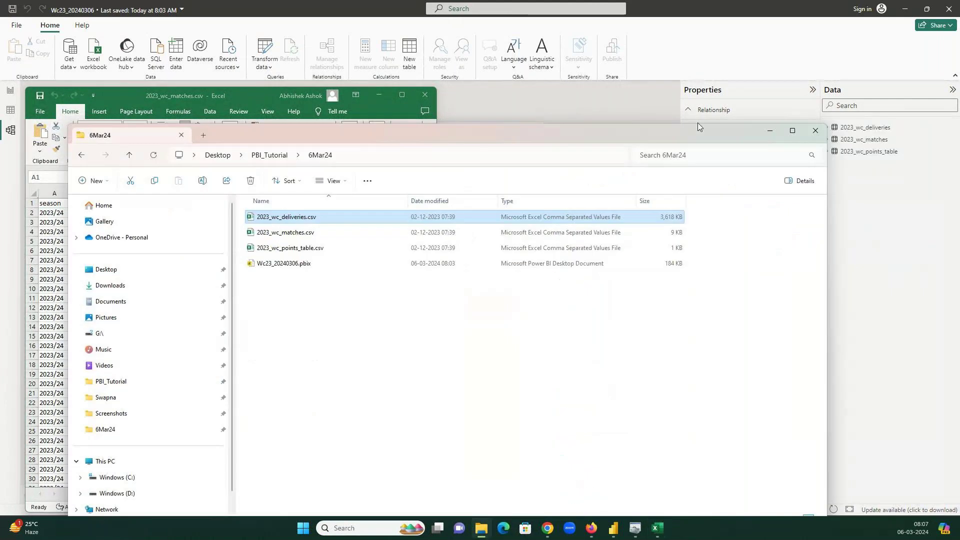
- Minimize the folder window and move and enlarge the deliveries workbook on the right
left_click(770, 130)
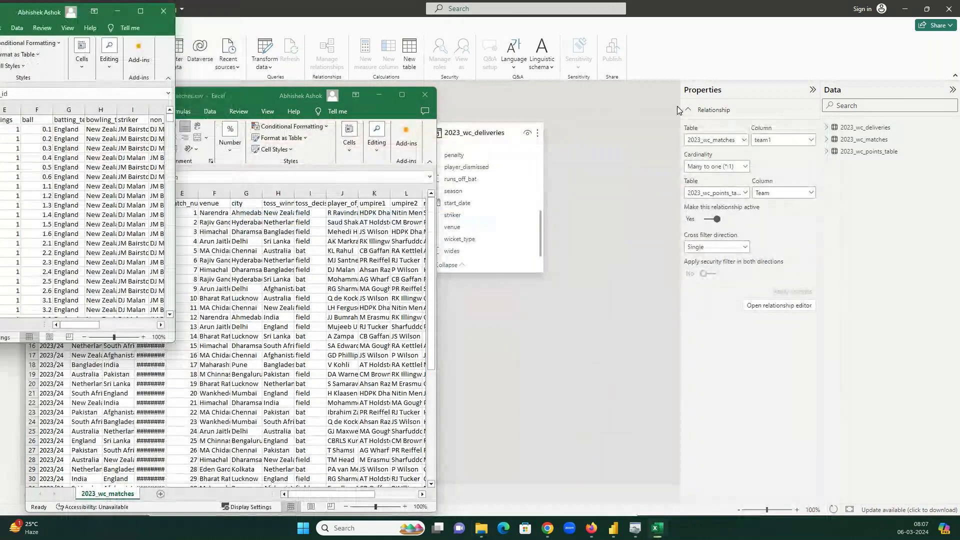
left_click_drag(678, 110, 694, 107)
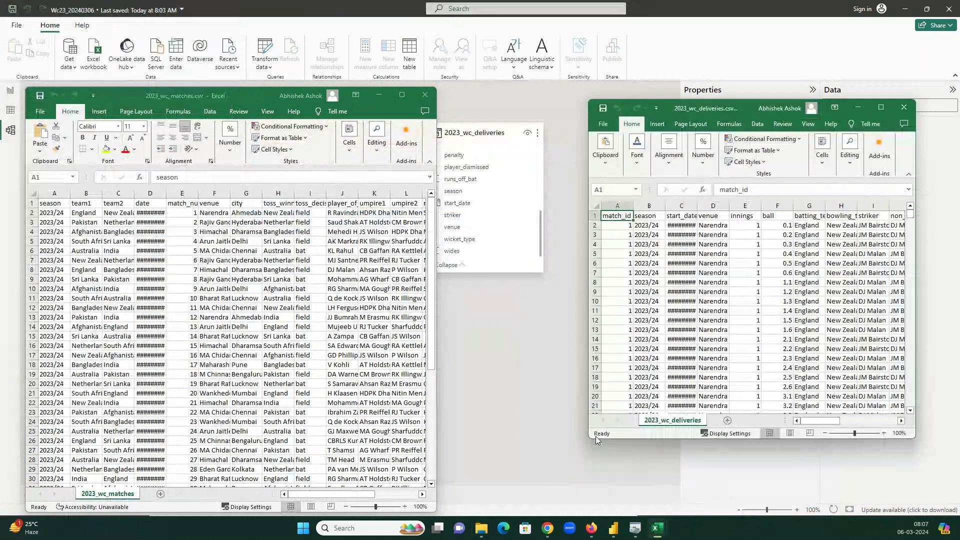
left_click_drag(595, 436, 409, 470)
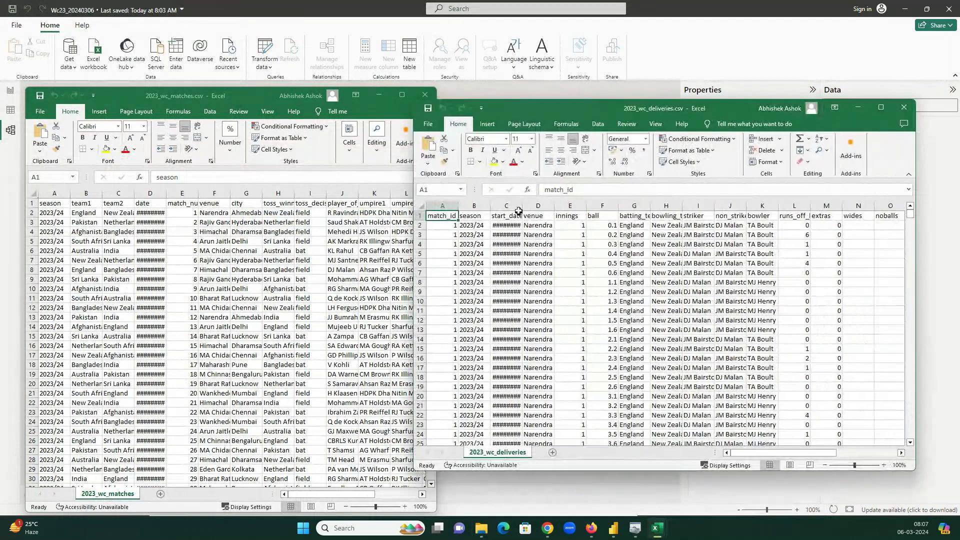
- Autofit deliveries columns C and D and fill the venue column D yellow
double_click(519, 207)
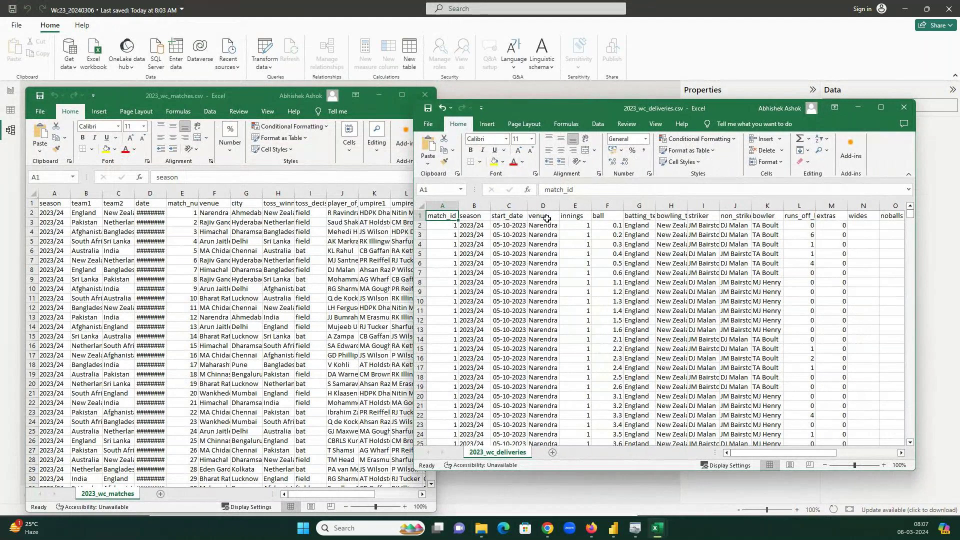
double_click(559, 206)
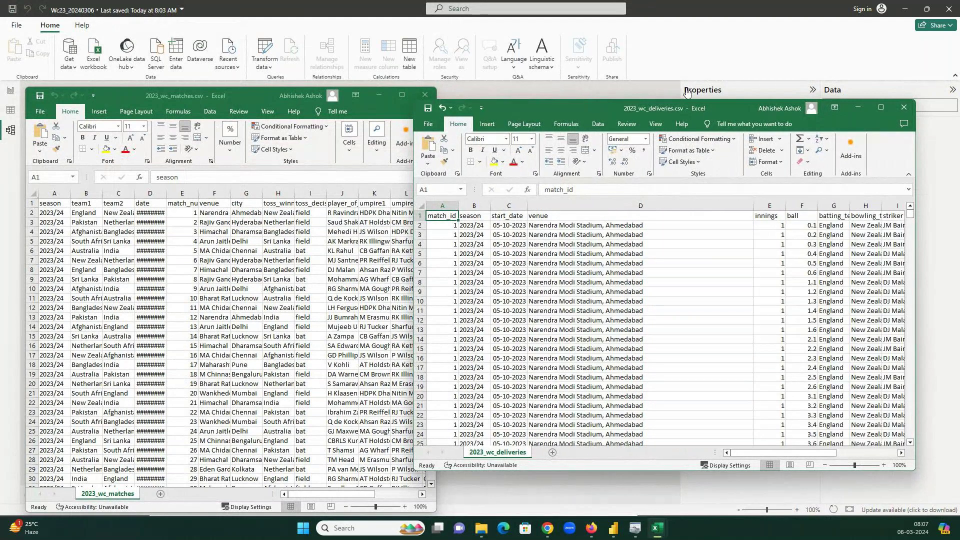
left_click(688, 92)
key("alt+Tab")
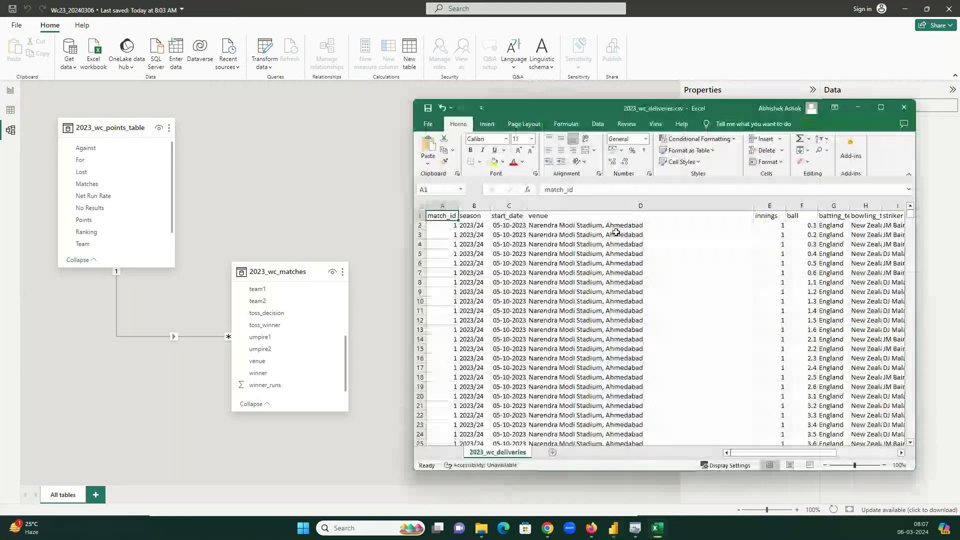
left_click(580, 220)
key("ctrl+space")
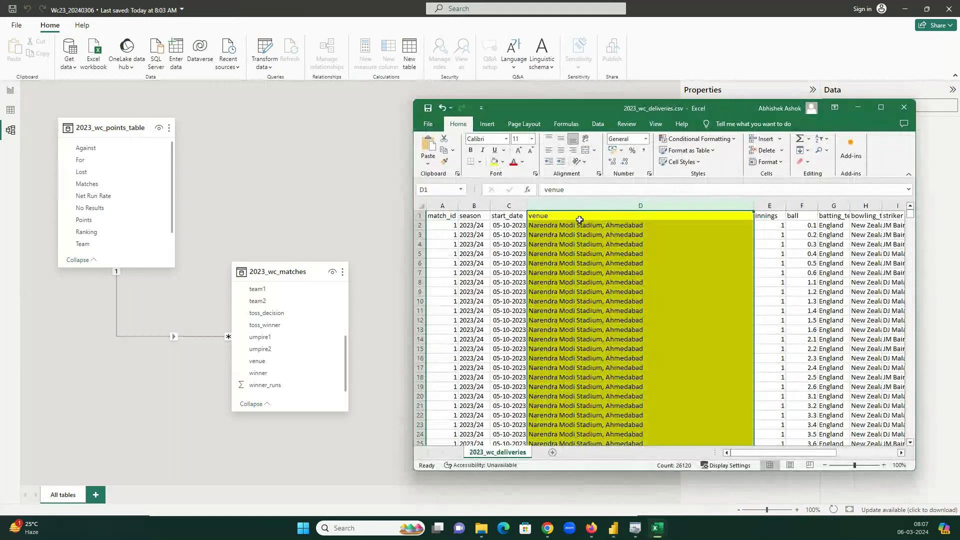
key("alt+Tab")
- Fill the matches venue column F yellow and widen it to show full names
left_click(656, 527)
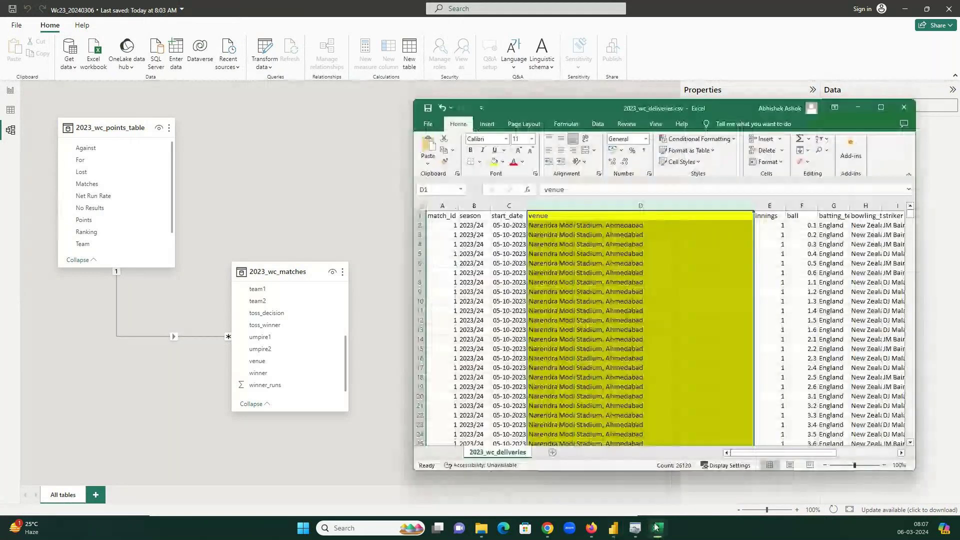
mouse_move(656, 528)
left_click(616, 480)
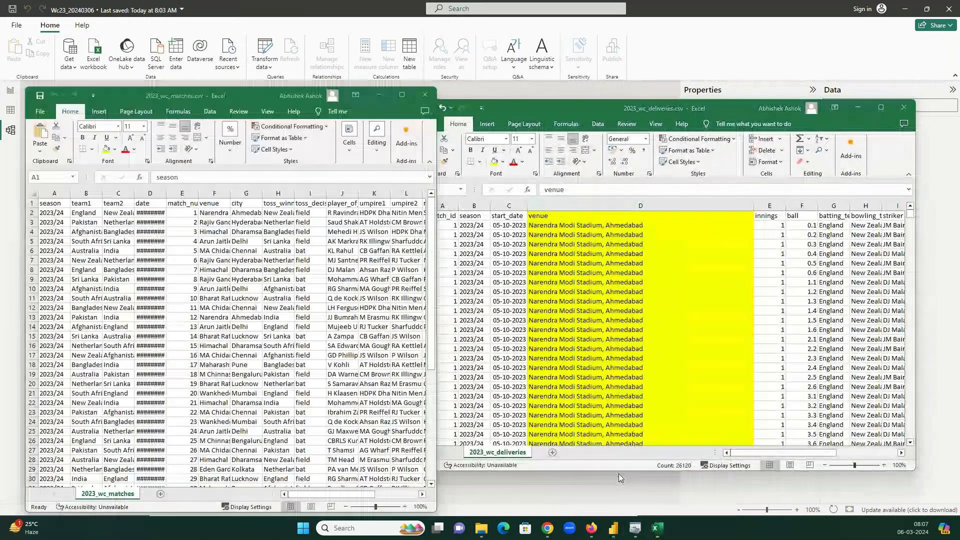
left_click(215, 193)
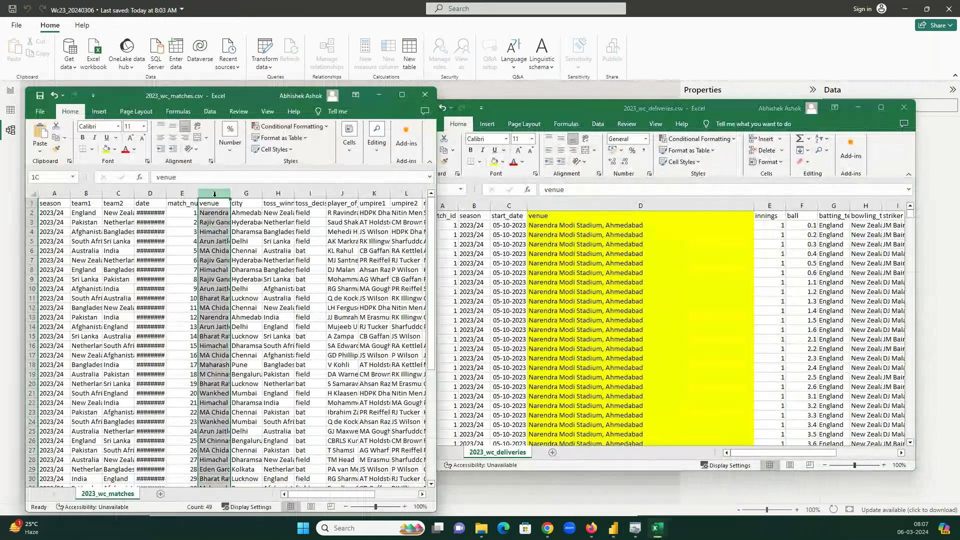
left_click(109, 149)
left_click_drag(230, 193, 345, 195)
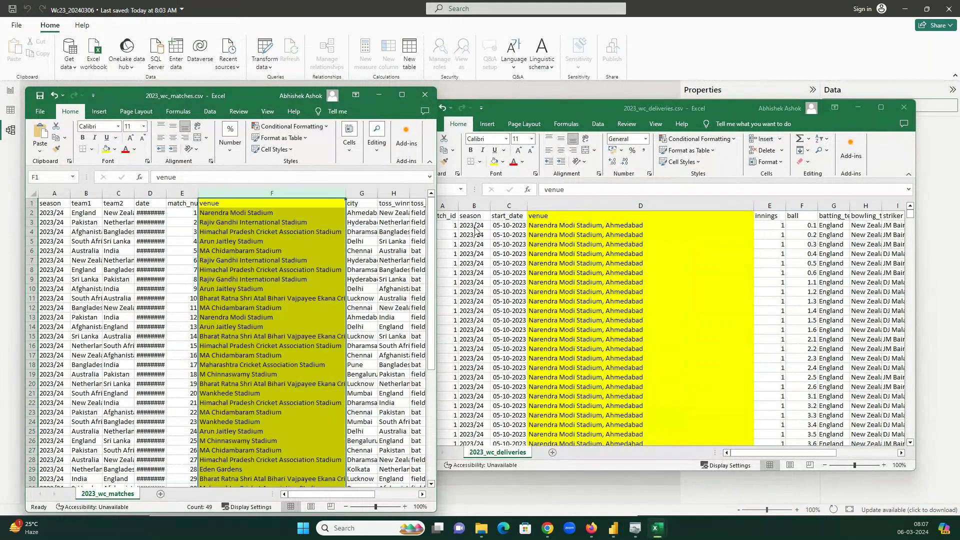
- Narrow the deliveries venue column and reselect the whole matches venue column
left_click(640, 205)
left_click_drag(751, 209, 653, 212)
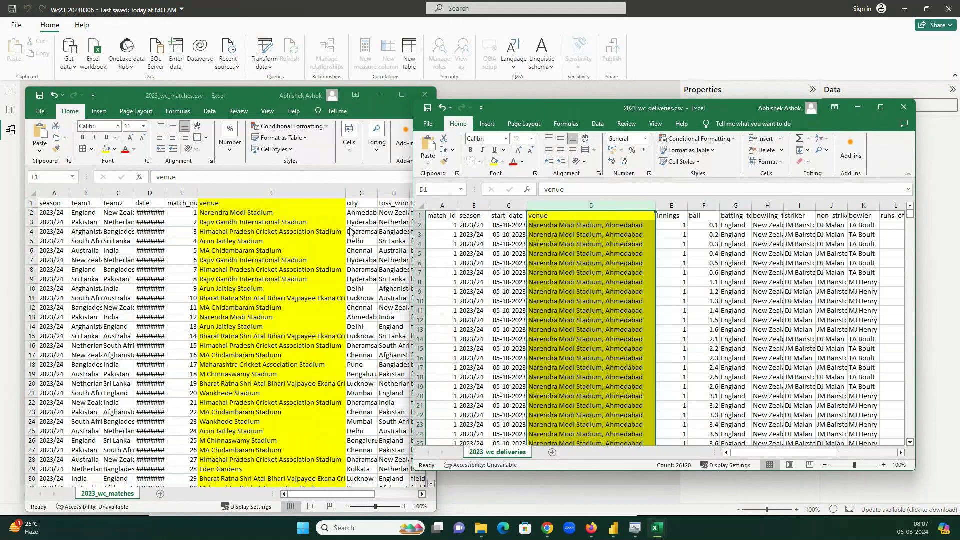
left_click(350, 231)
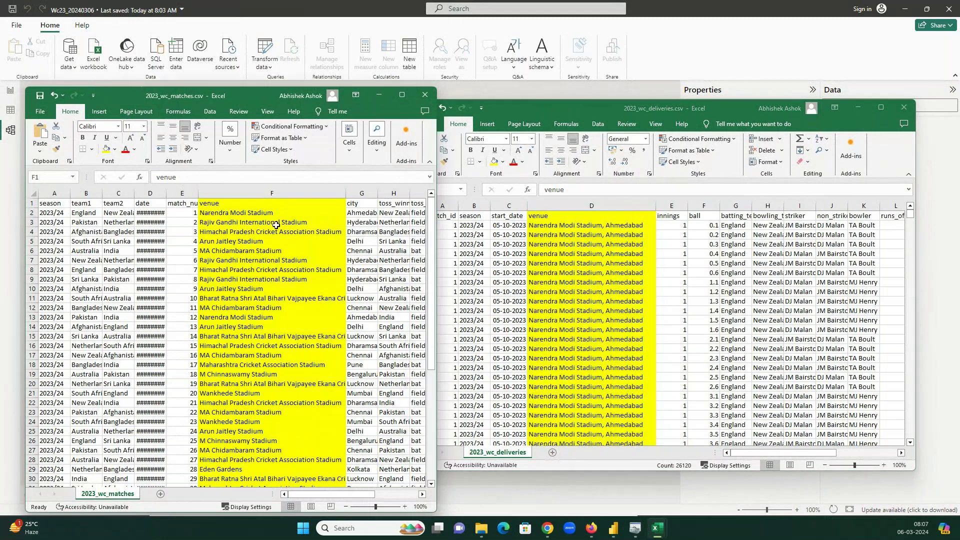
key("ctrl+space")
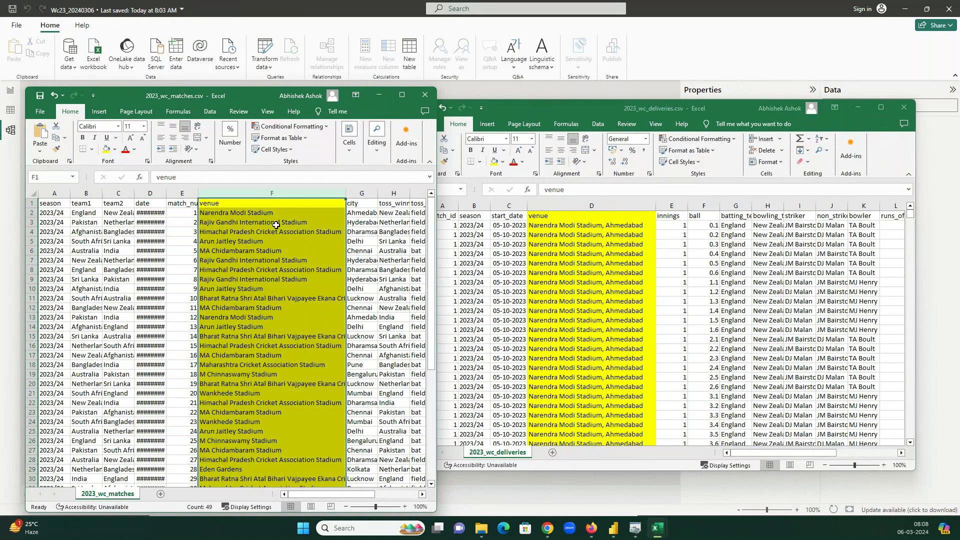
left_click(591, 206)
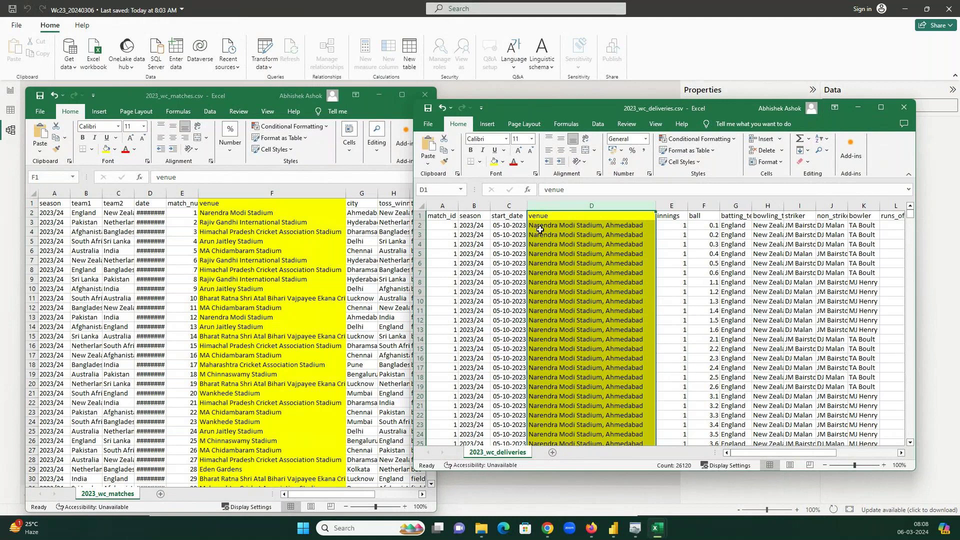
- Add a filter to the deliveries sheet's header row and view its venue values list
left_click(622, 215)
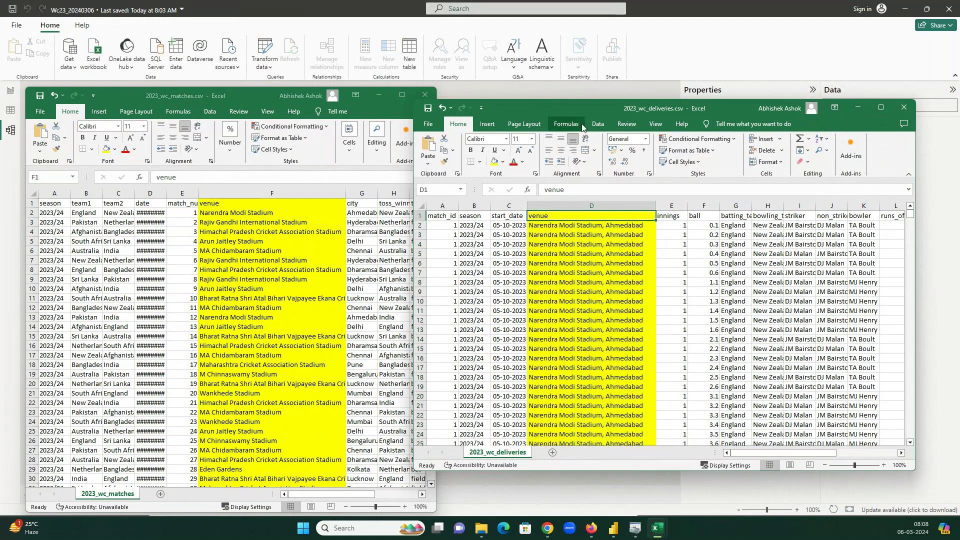
left_click(598, 123)
left_click(654, 147)
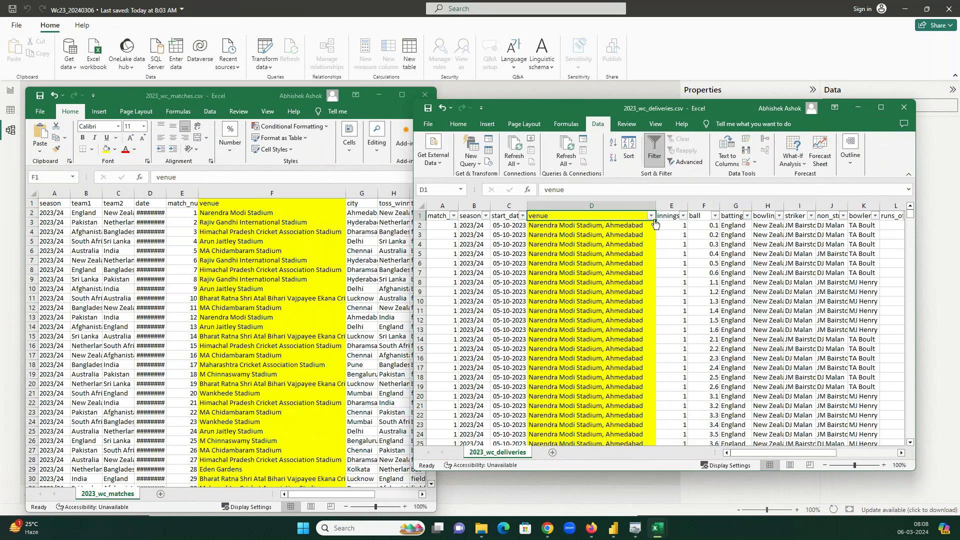
left_click(651, 215)
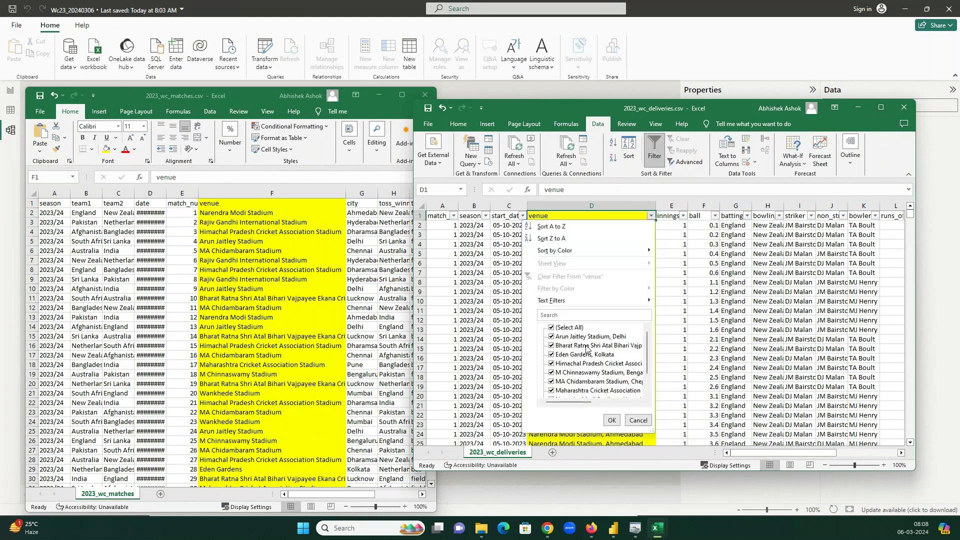
left_click(271, 193)
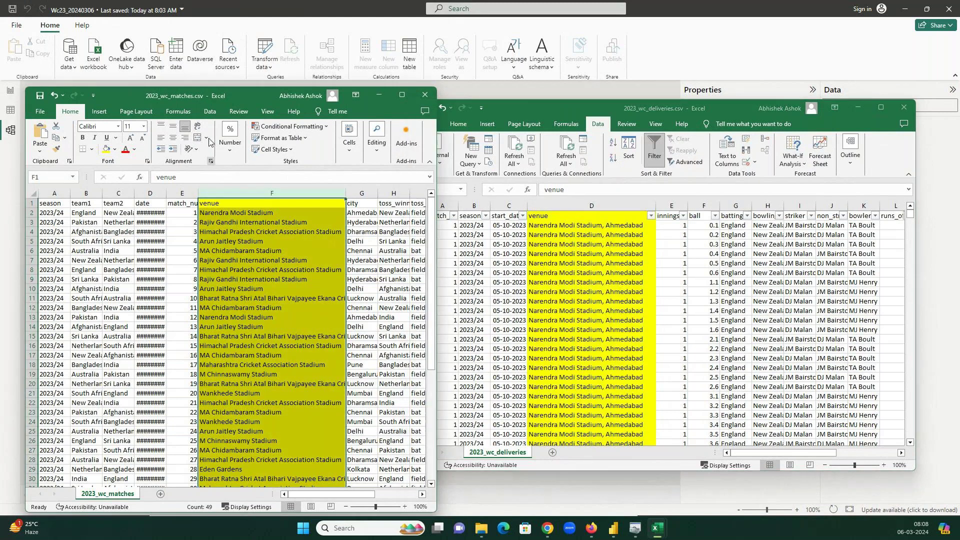
- Filter the matches sheet's venue column F with Ctrl+Shift+L and review its venue list
left_click(210, 111)
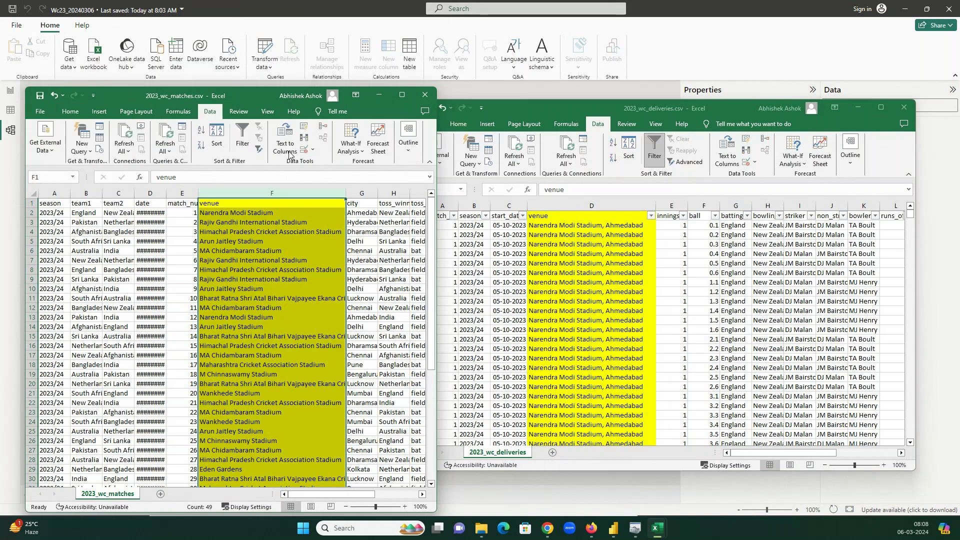
key("ctrl+shift+l")
key("alt+Down")
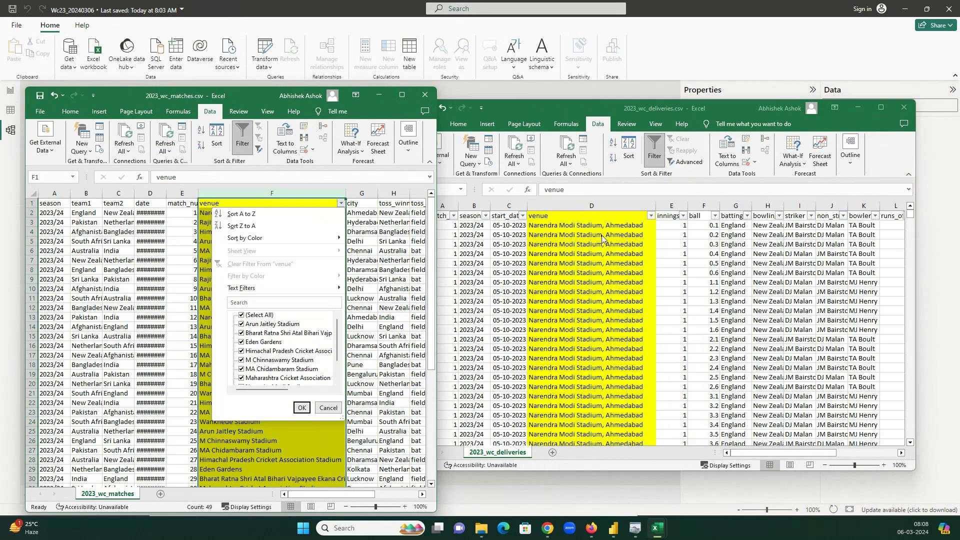
key("Escape")
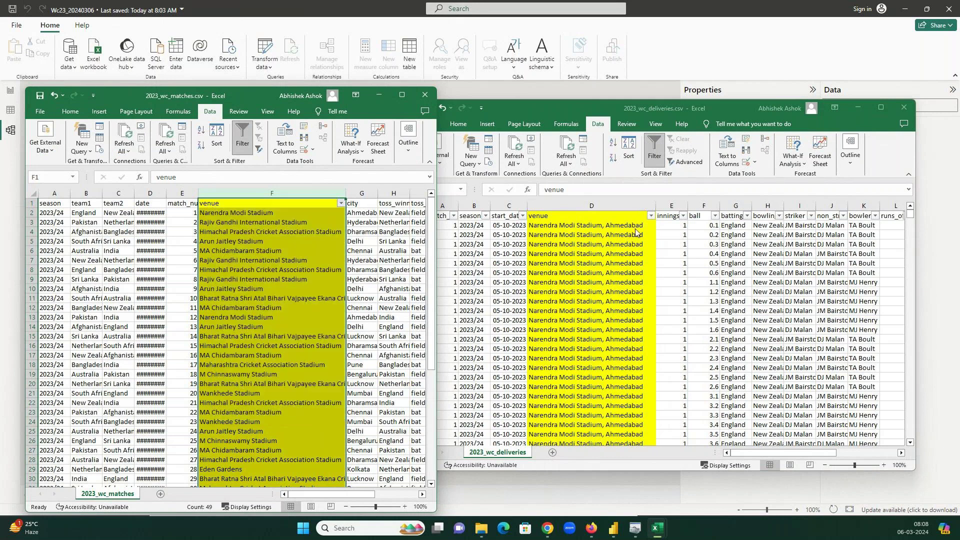
- Compare matches cell F2 (Narendra Modi Stadium) with deliveries cell D2 (Narendra Modi Stadium, Ahmedabad)
left_click(632, 225)
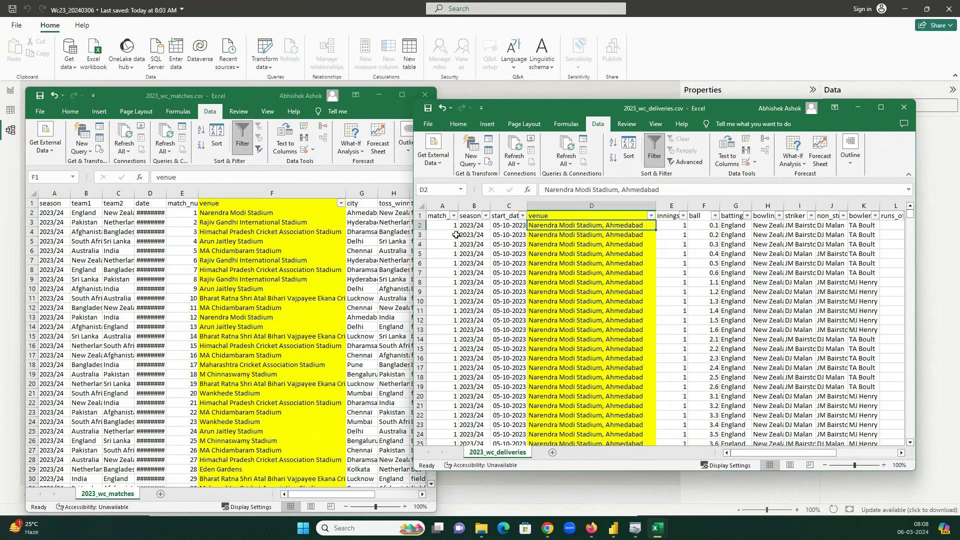
left_click(243, 214)
left_click(243, 214)
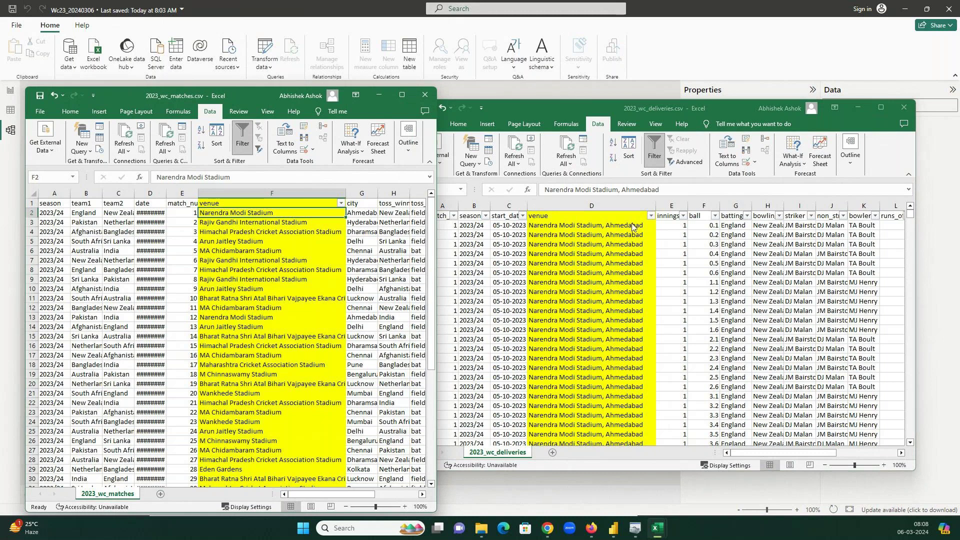
left_click(631, 226)
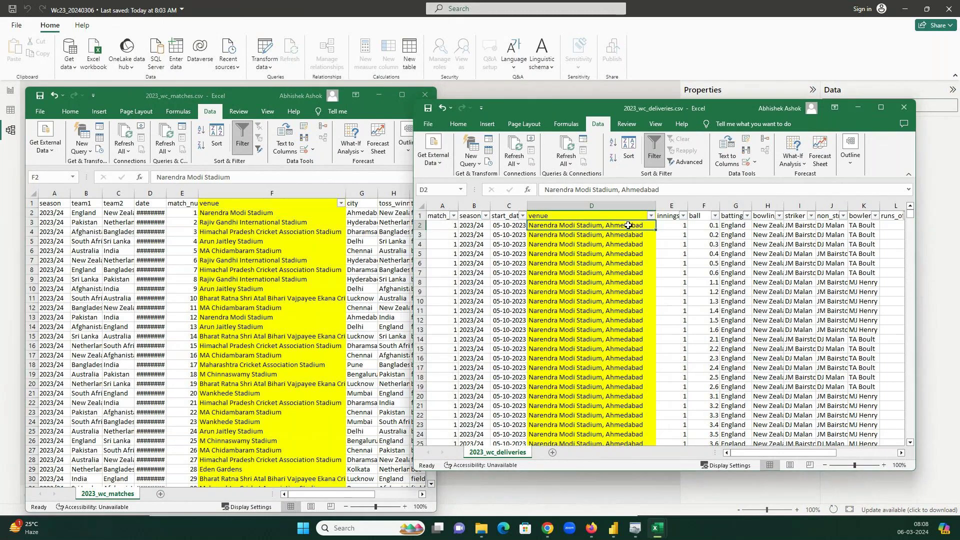
left_click(249, 211)
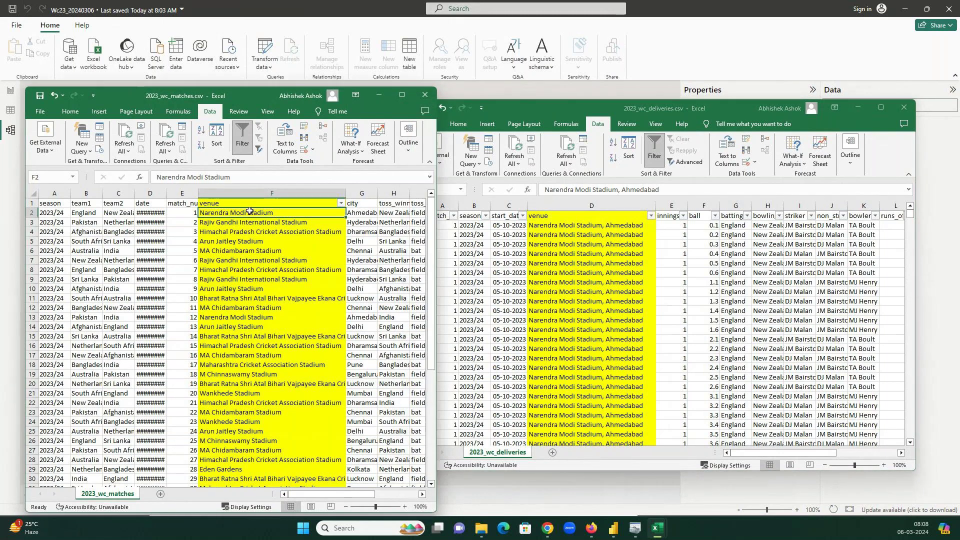
left_click(593, 225)
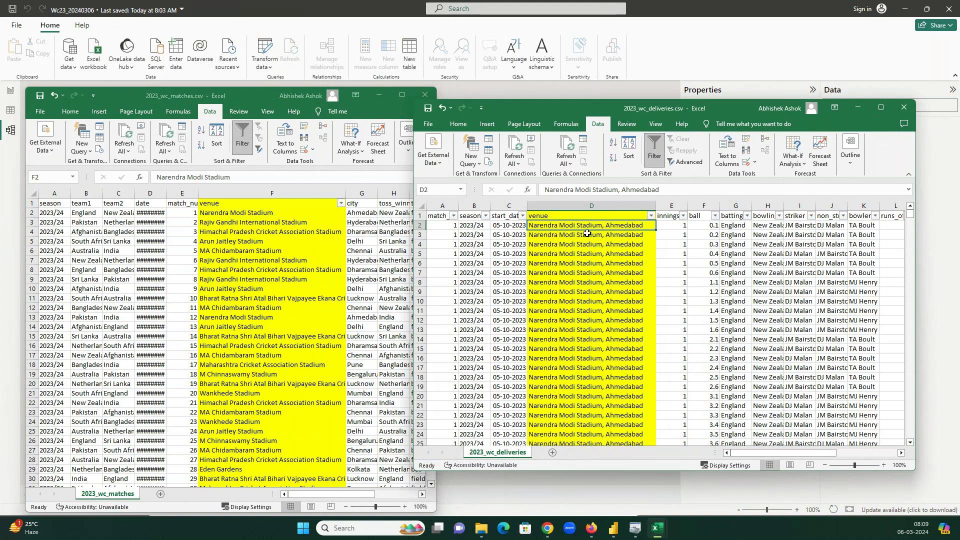
- Switch between the deliveries and matches spreadsheets and the Power BI window
left_click(862, 108)
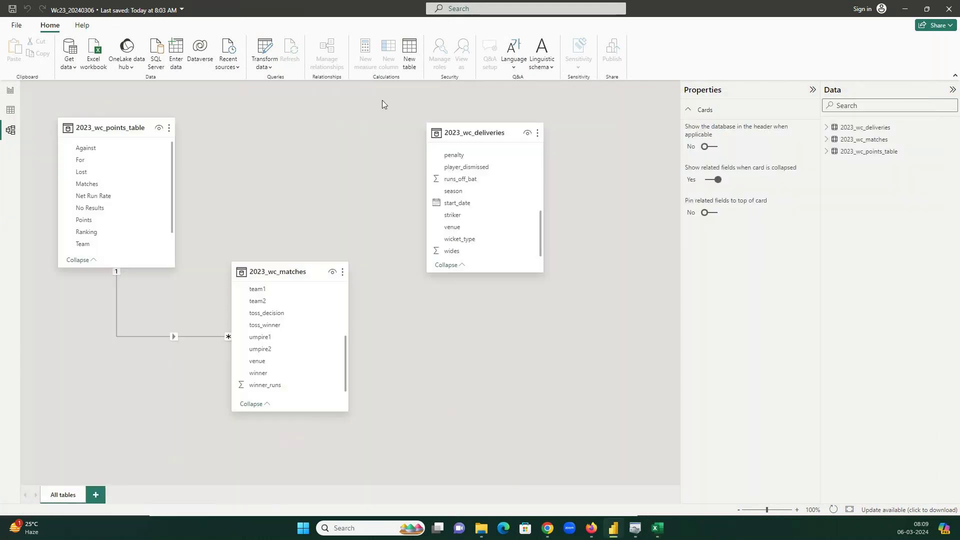
left_click(658, 528)
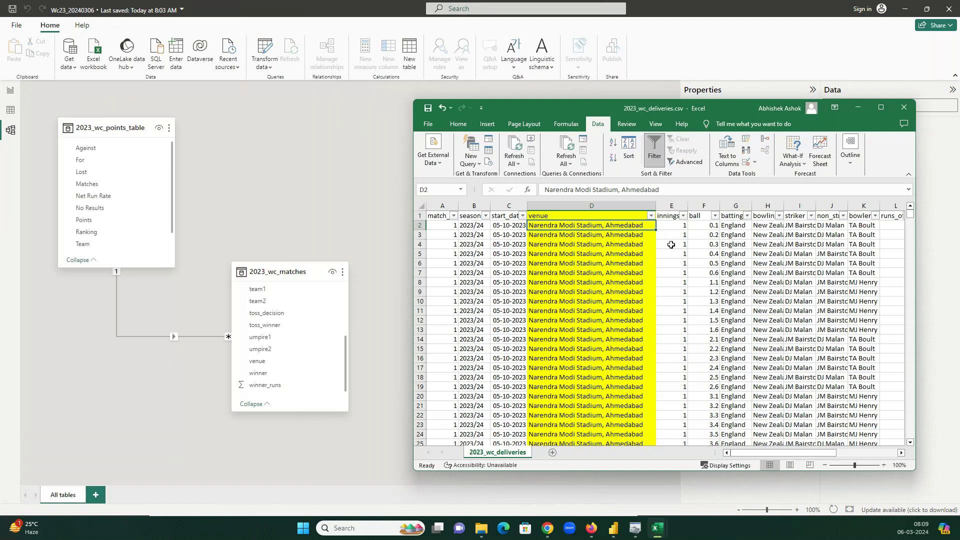
left_click(316, 181)
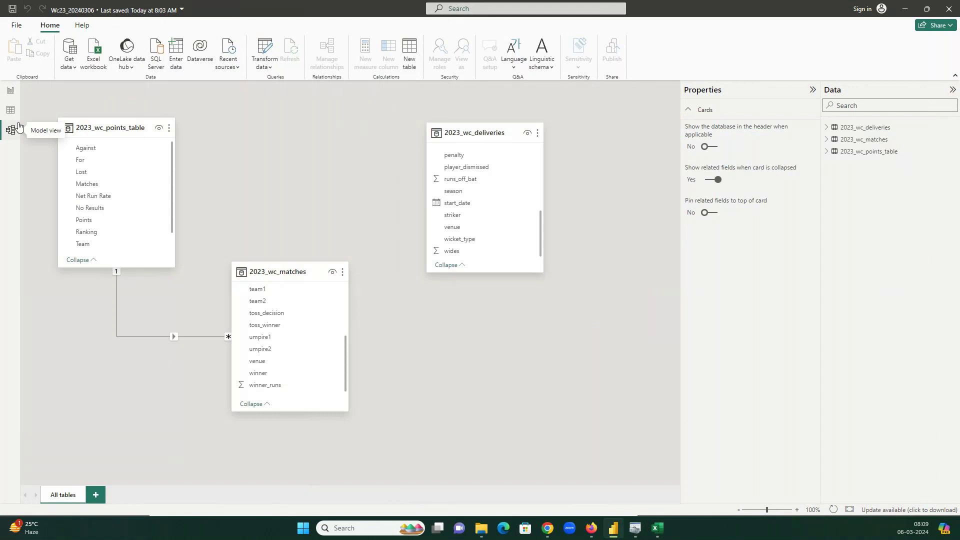
key("alt+Tab")
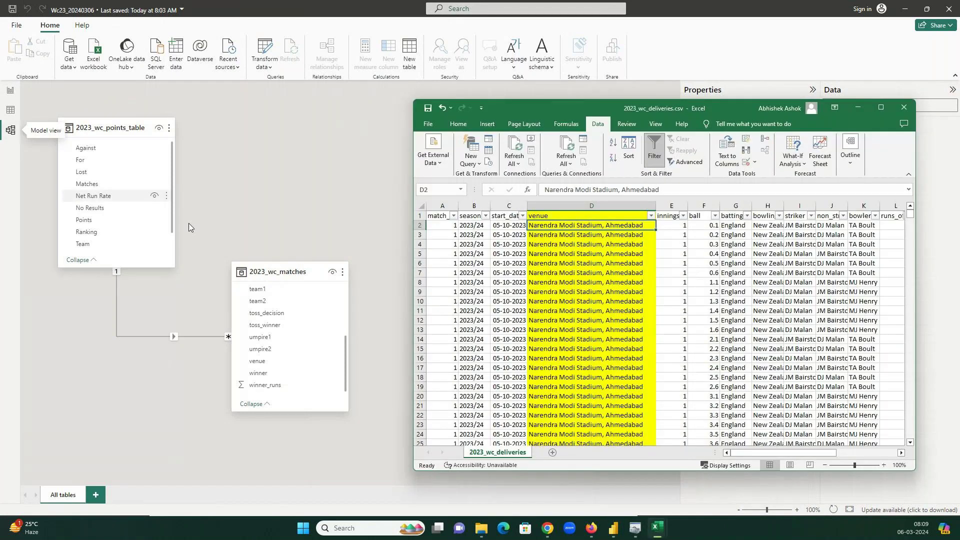
mouse_move(658, 527)
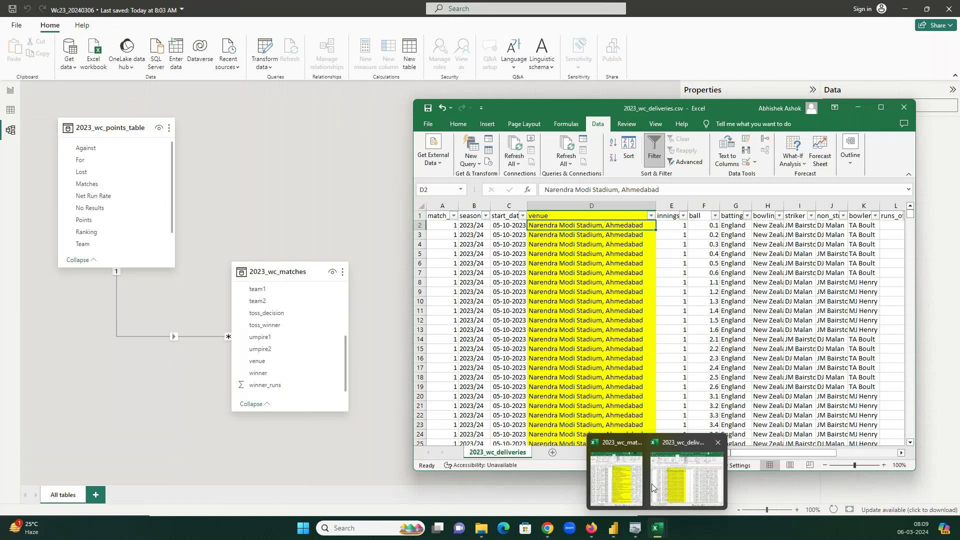
left_click(637, 483)
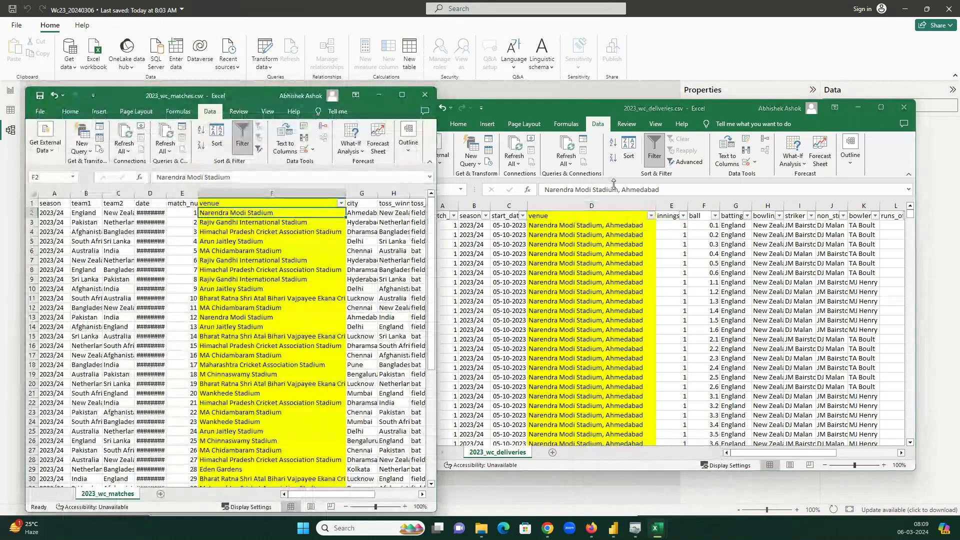
- Cycle through Report, Table and Model views, ending on the three-table model diagram
left_click(42, 81)
left_click(18, 90)
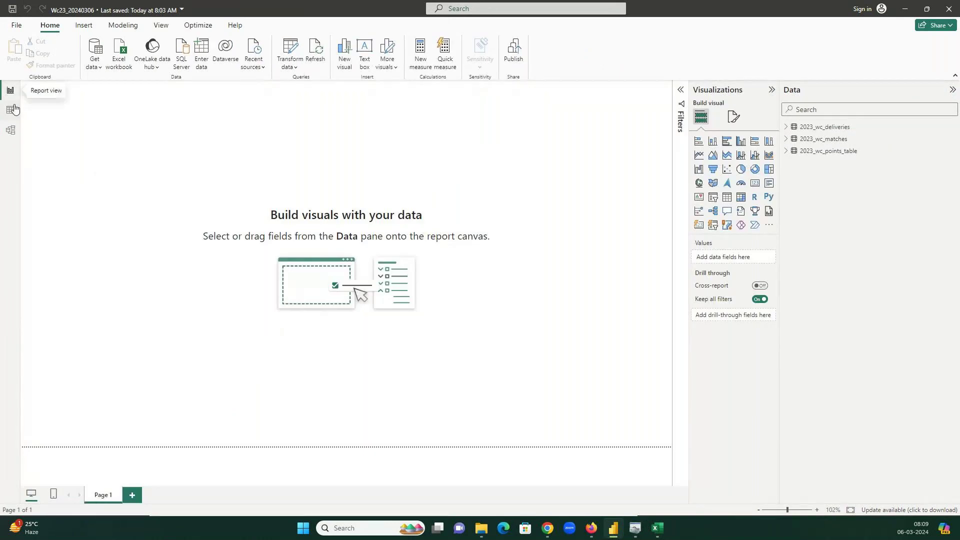
left_click(13, 114)
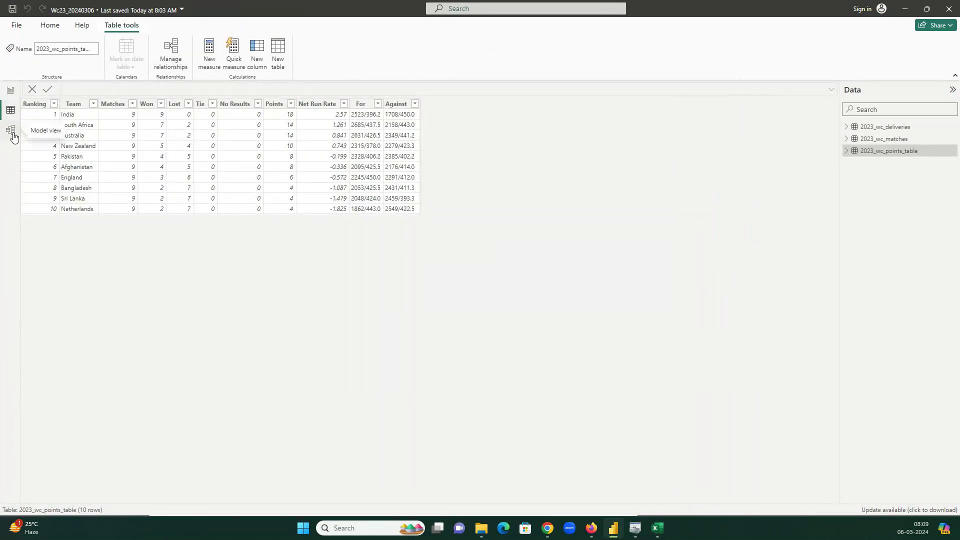
left_click(11, 129)
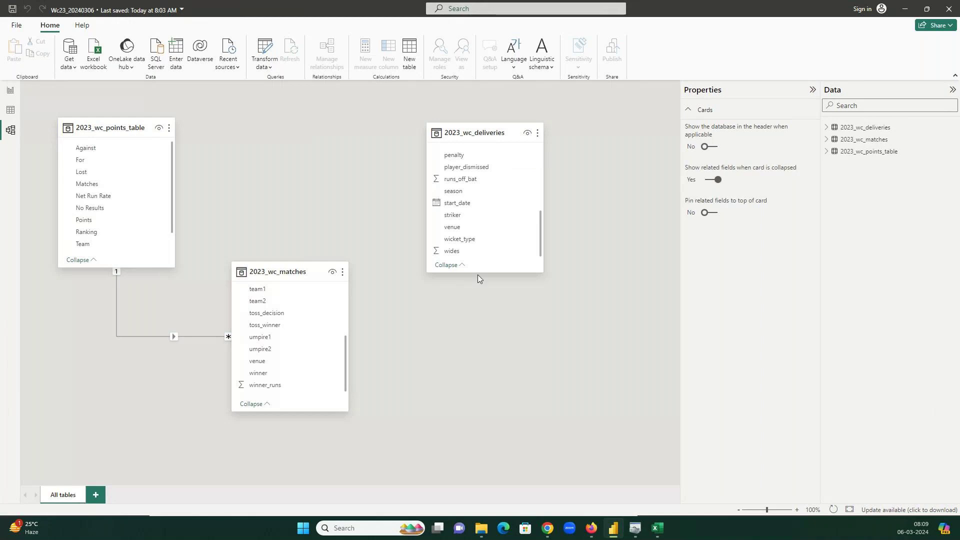
scroll(460, 230, "up", 3)
scroll(460, 230, "down", 3)
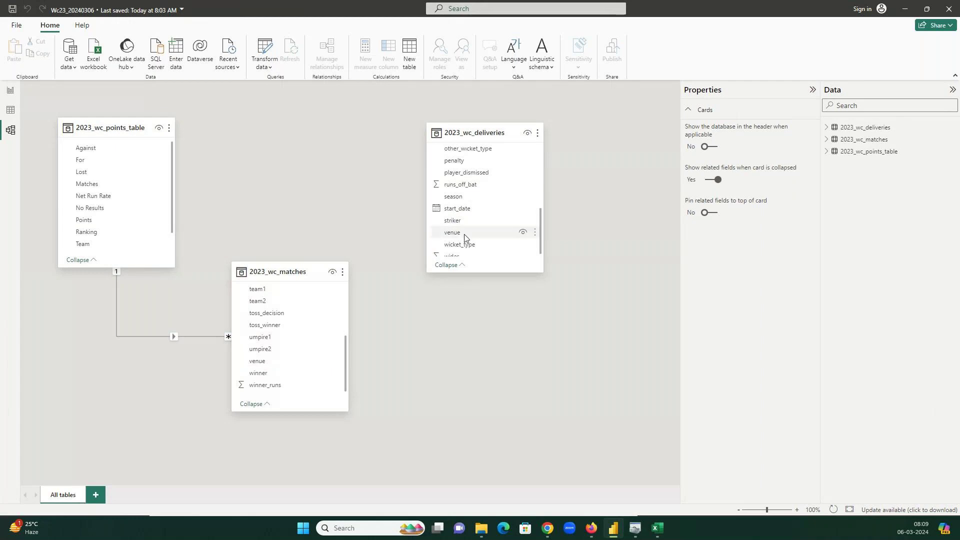
left_click(481, 528)
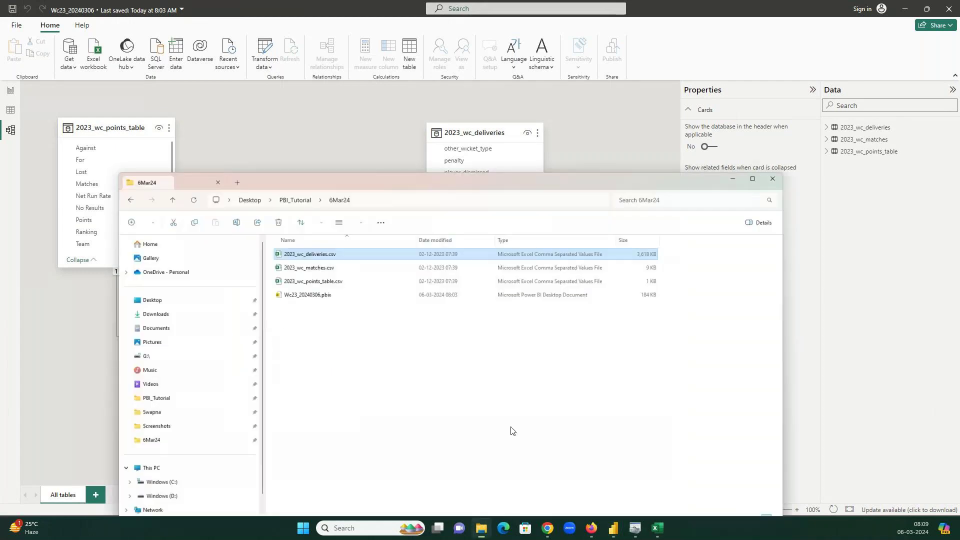
left_click(291, 218)
left_click(658, 531)
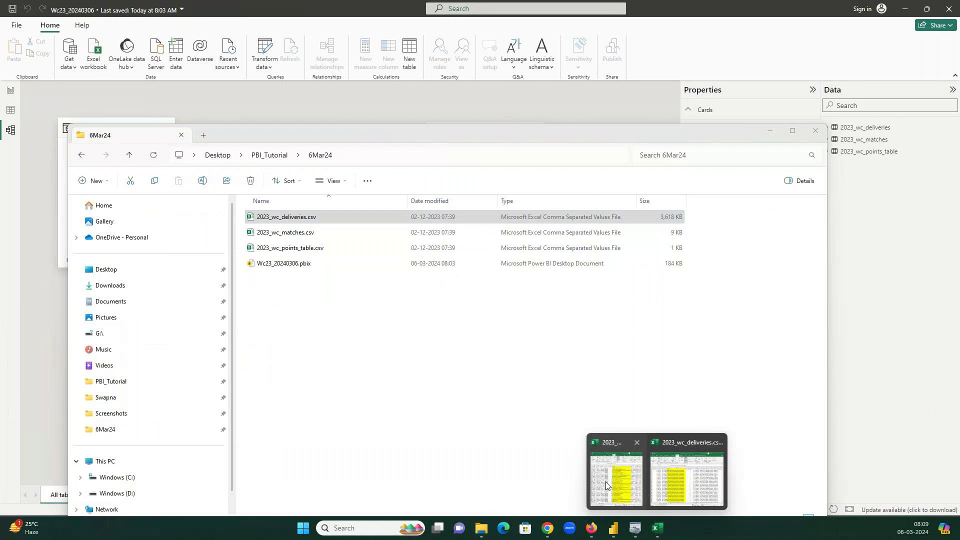
left_click(603, 478)
mouse_move(672, 517)
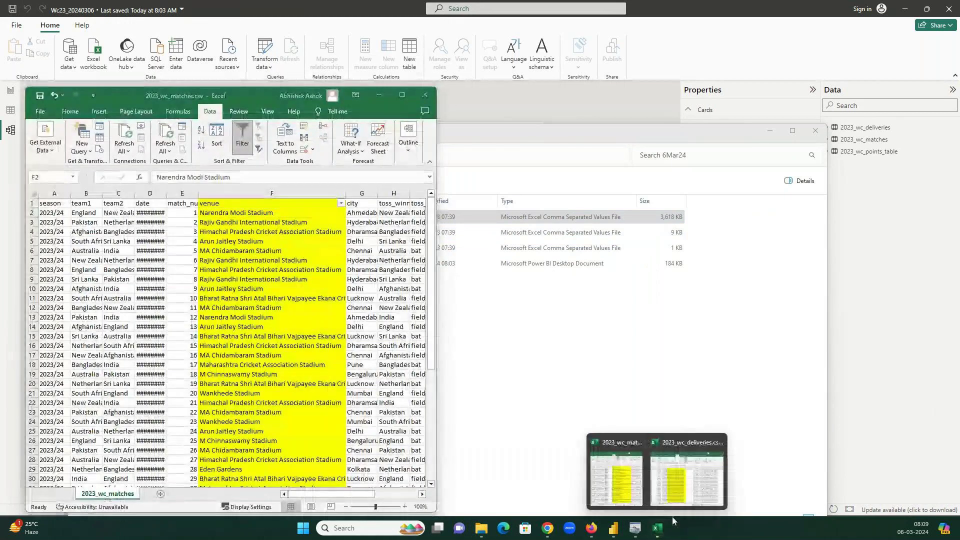
left_click(698, 483)
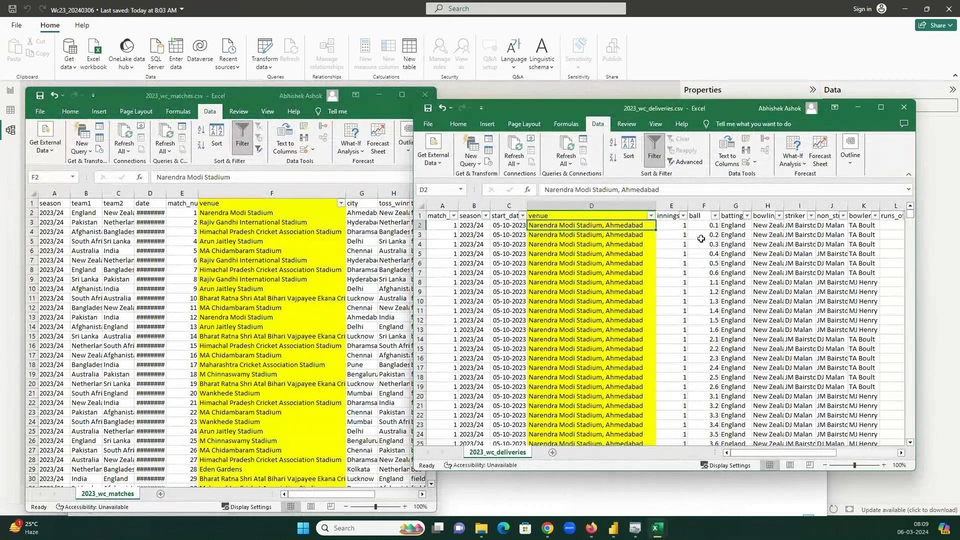
left_click(582, 93)
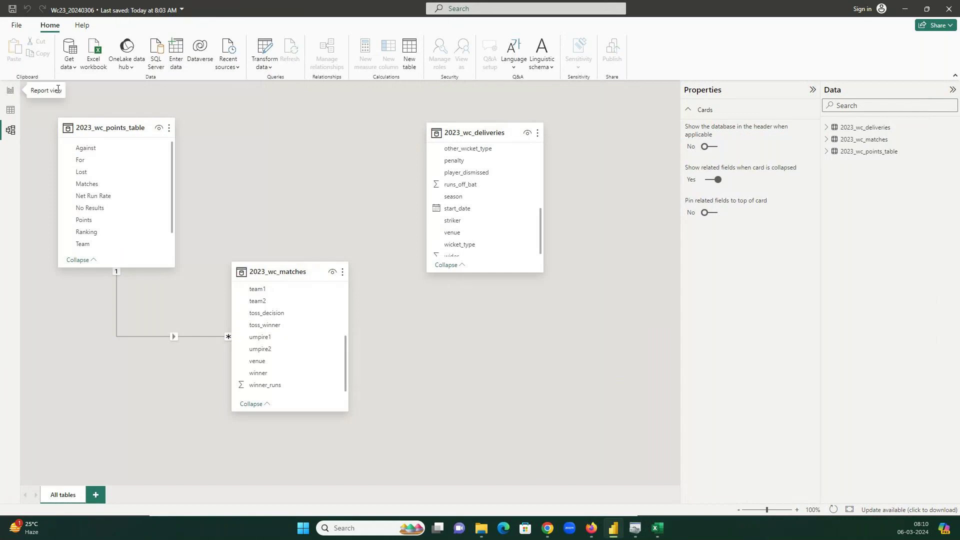
- Launch Power Query Editor via Transform data and select the 2023_wc_deliveries query
left_click(265, 52)
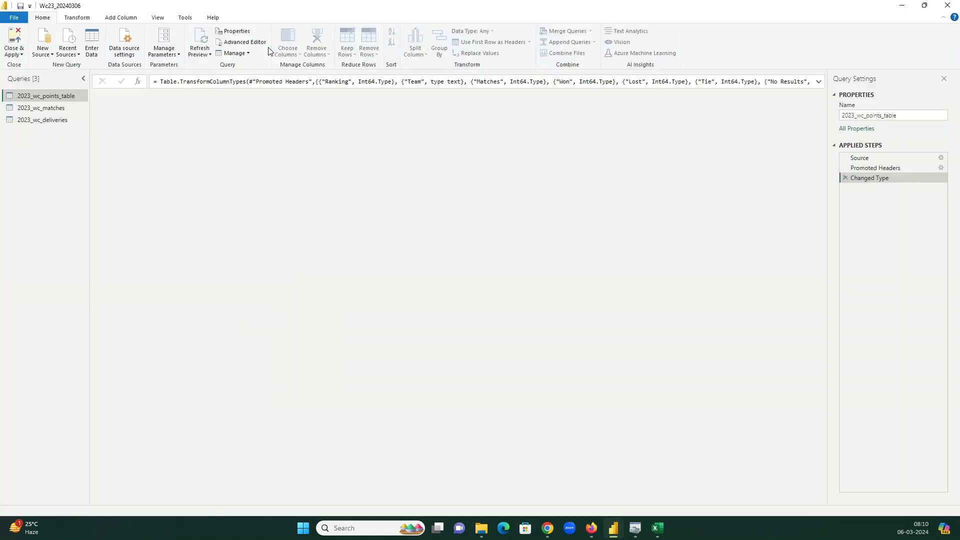
left_click(49, 122)
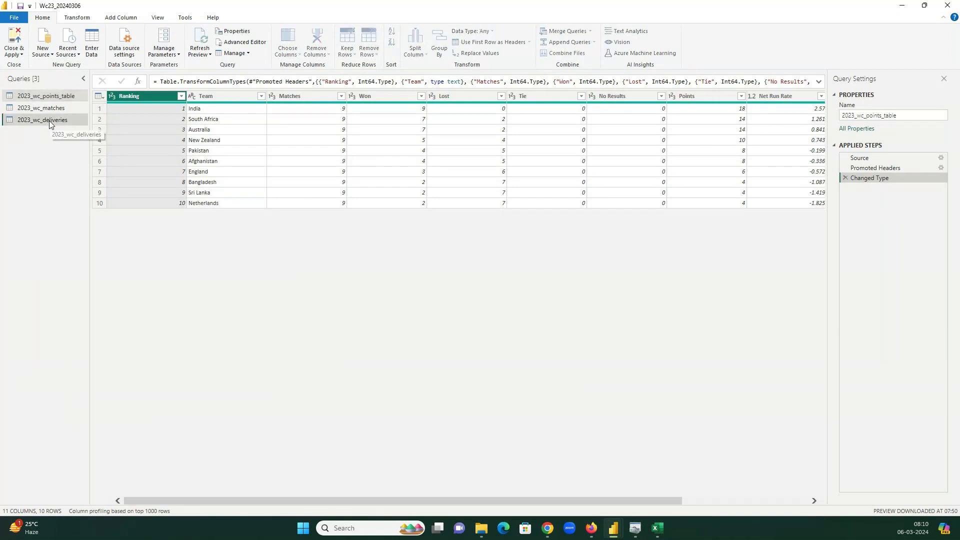